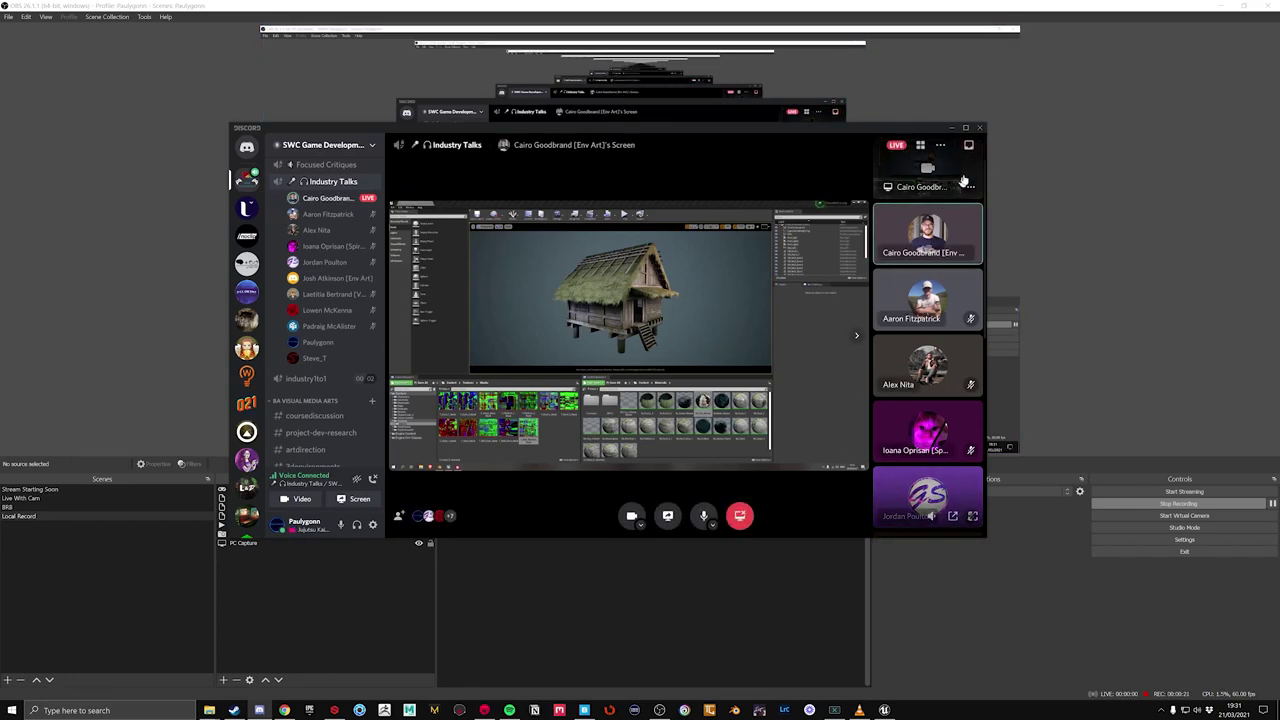
# Step: Maximize the Discord call window so the Blender hut-wall screen-share fills the display
pyautogui.click(965, 127)
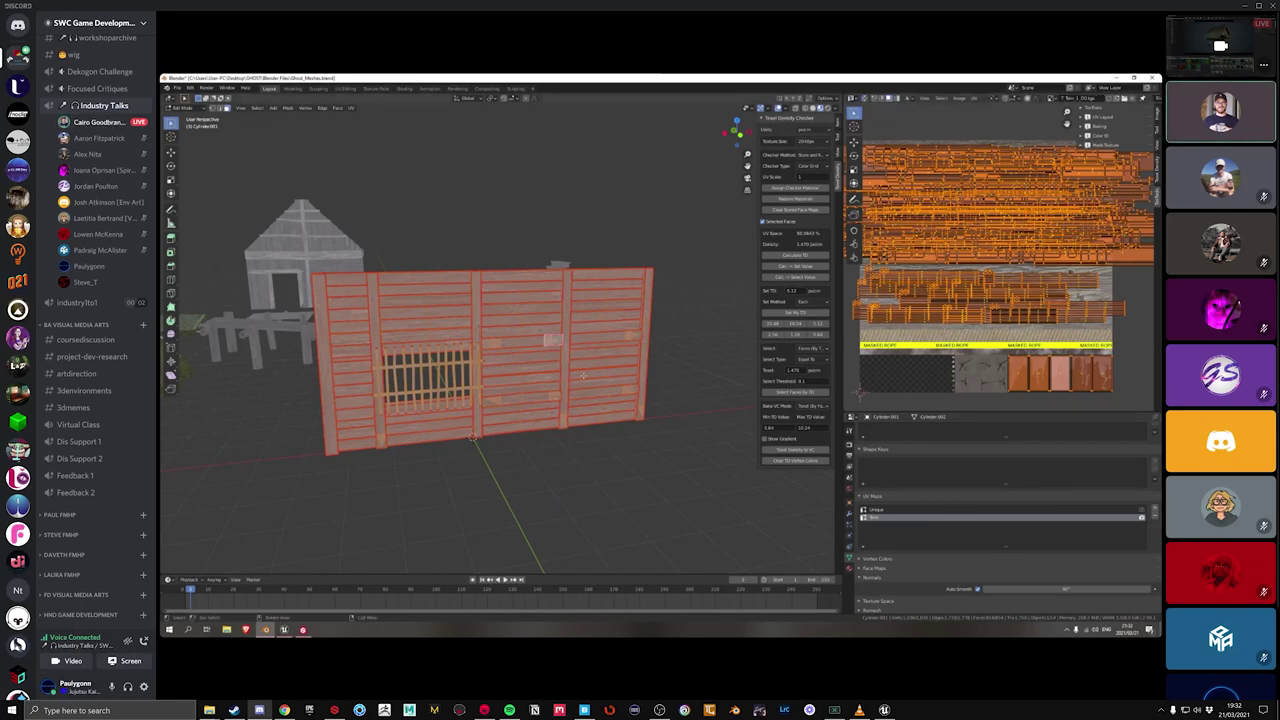
# Step: Deselect all wall faces in Edit Mode, leaving only the wood trim texture in the UV editor
pyautogui.hotkey('alt', 'a')
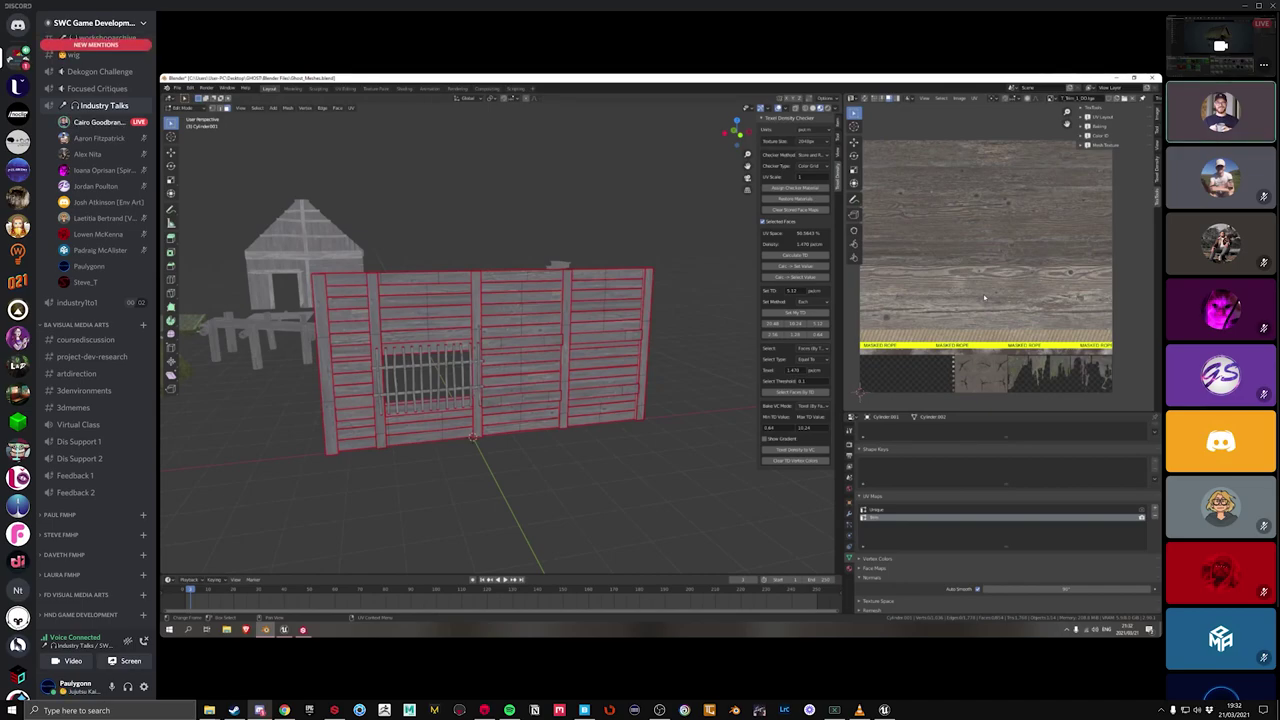
pyautogui.scroll(-3, 470, 400)
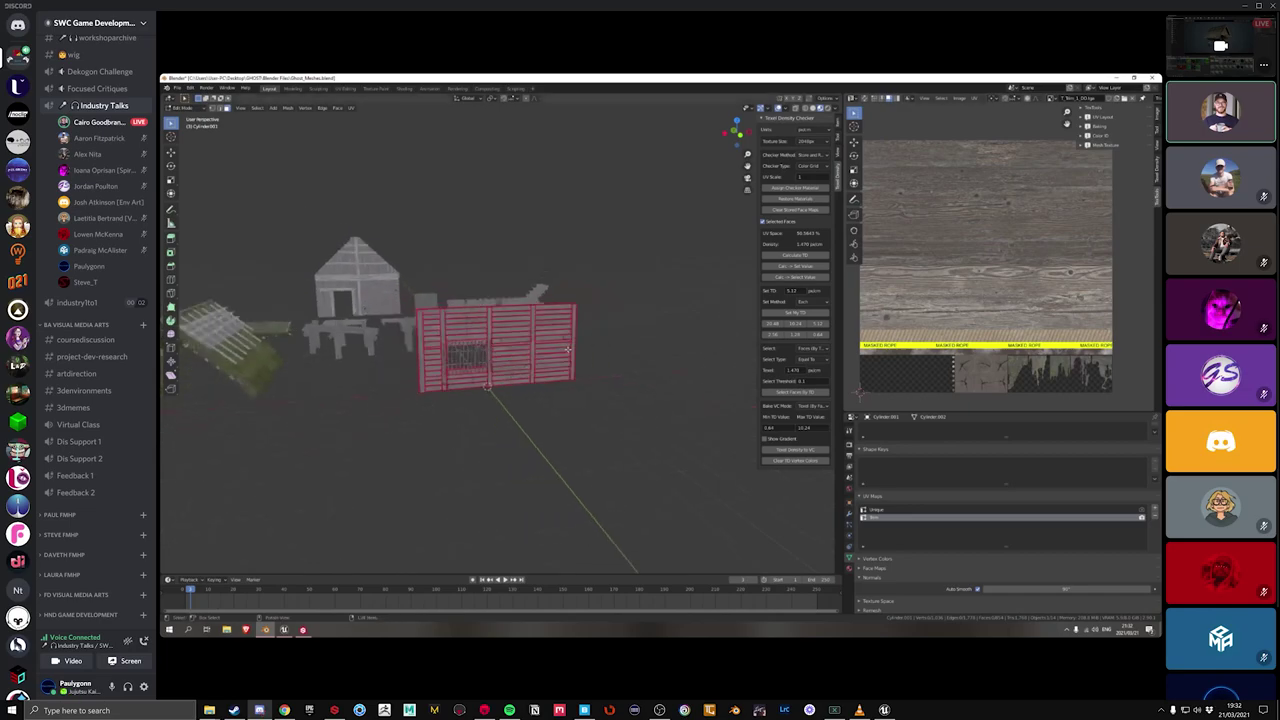
pyautogui.moveTo(470, 400); pyautogui.dragTo(505, 396, button='middle')
pyautogui.scroll(3, 456, 430)
pyautogui.scroll(3, 455, 437)
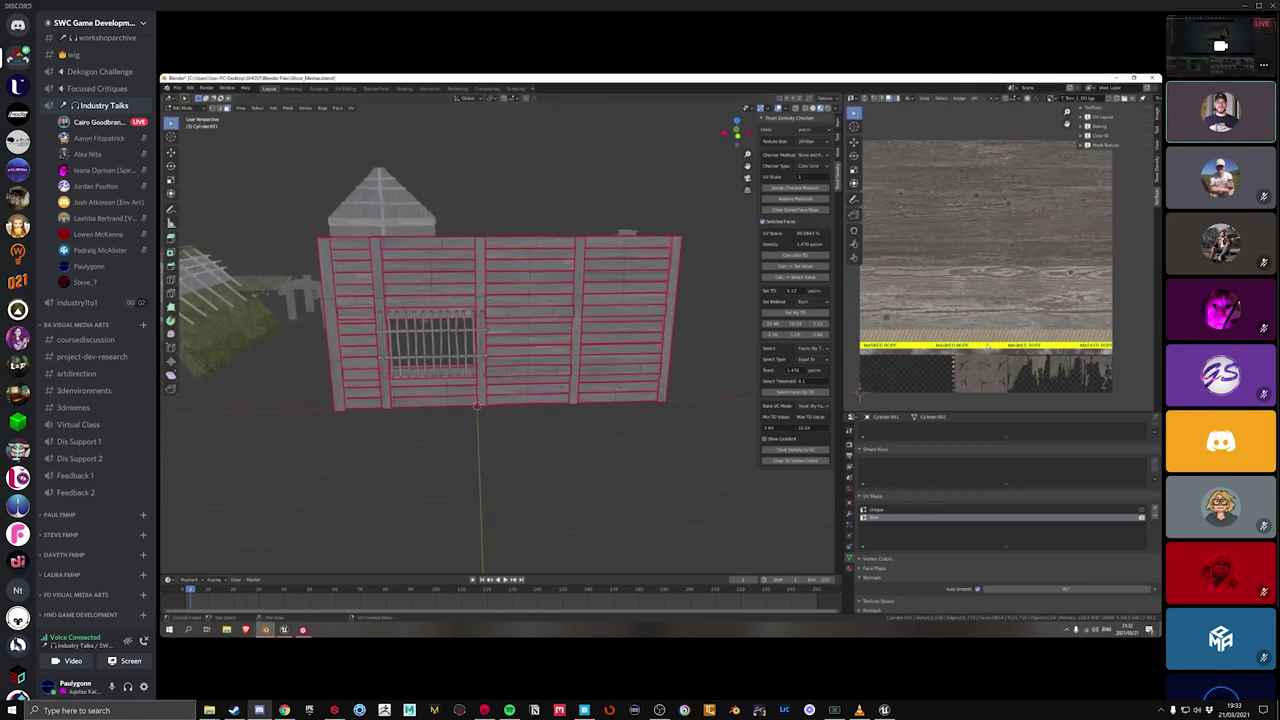
pyautogui.scroll(3, 988, 376)
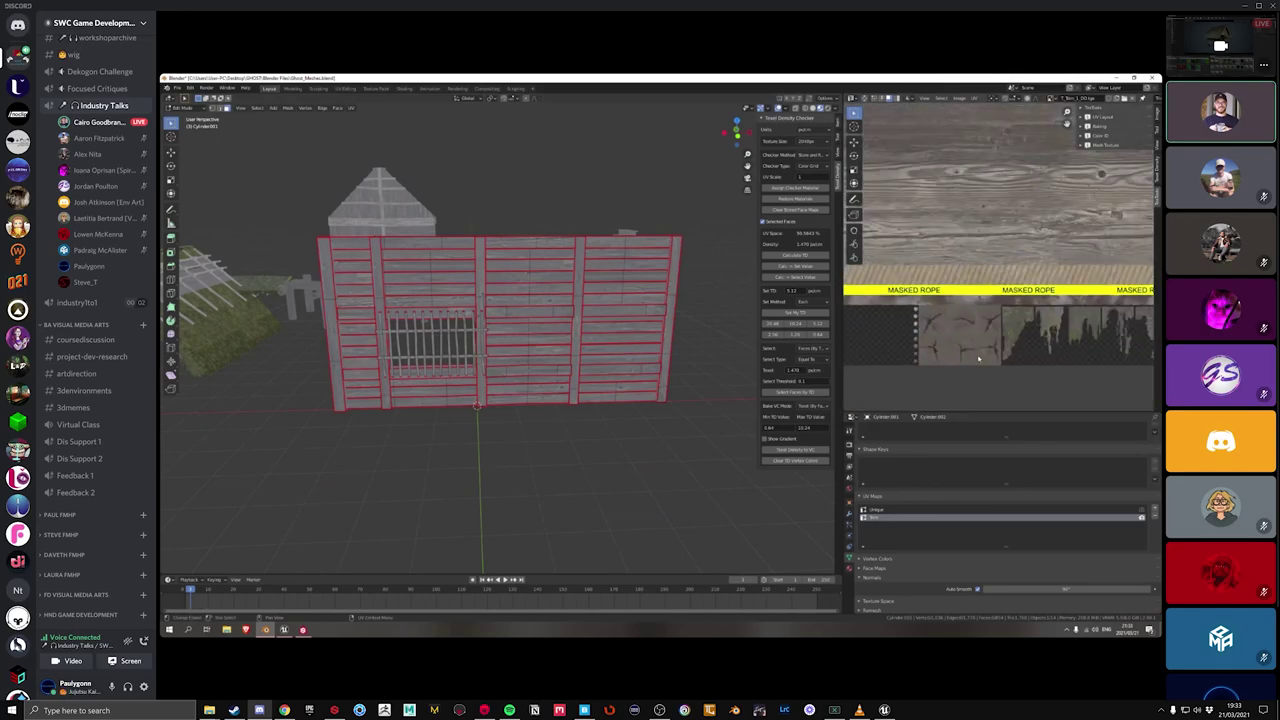
pyautogui.scroll(-3, 978, 358)
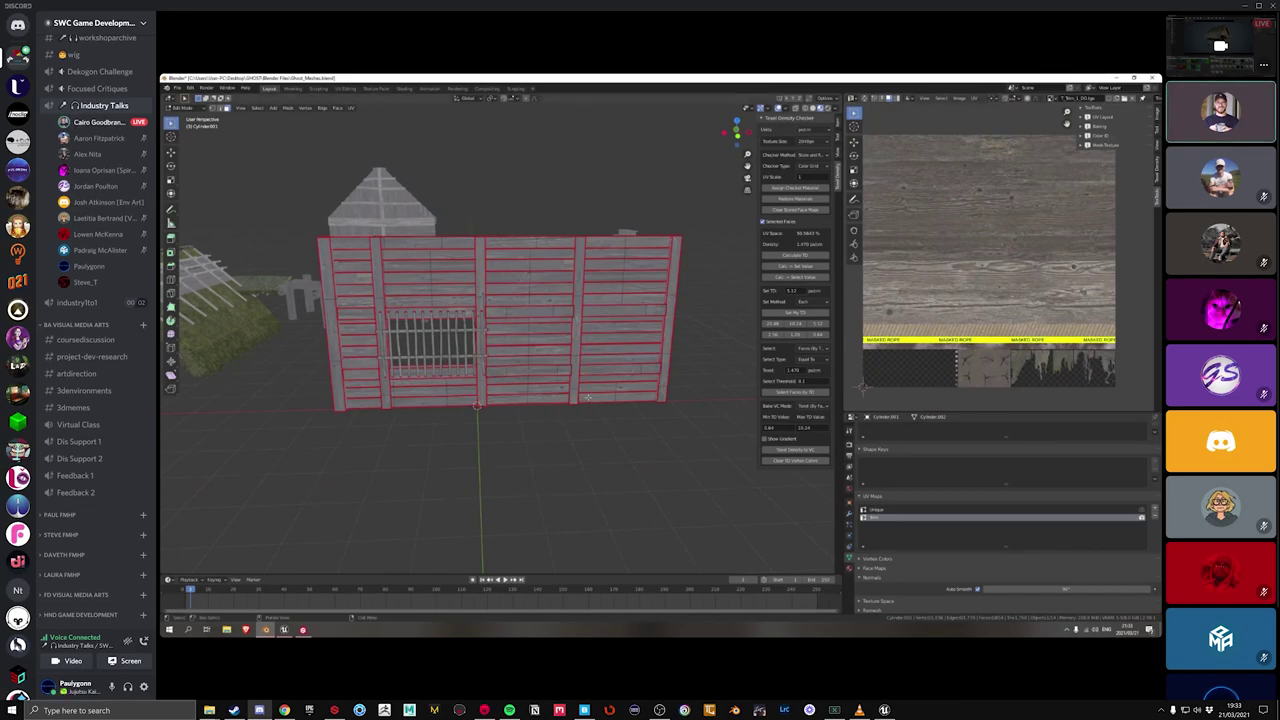
pyautogui.moveTo(588, 397); pyautogui.dragTo(533, 349, button='middle')
pyautogui.scroll(2, 533, 349)
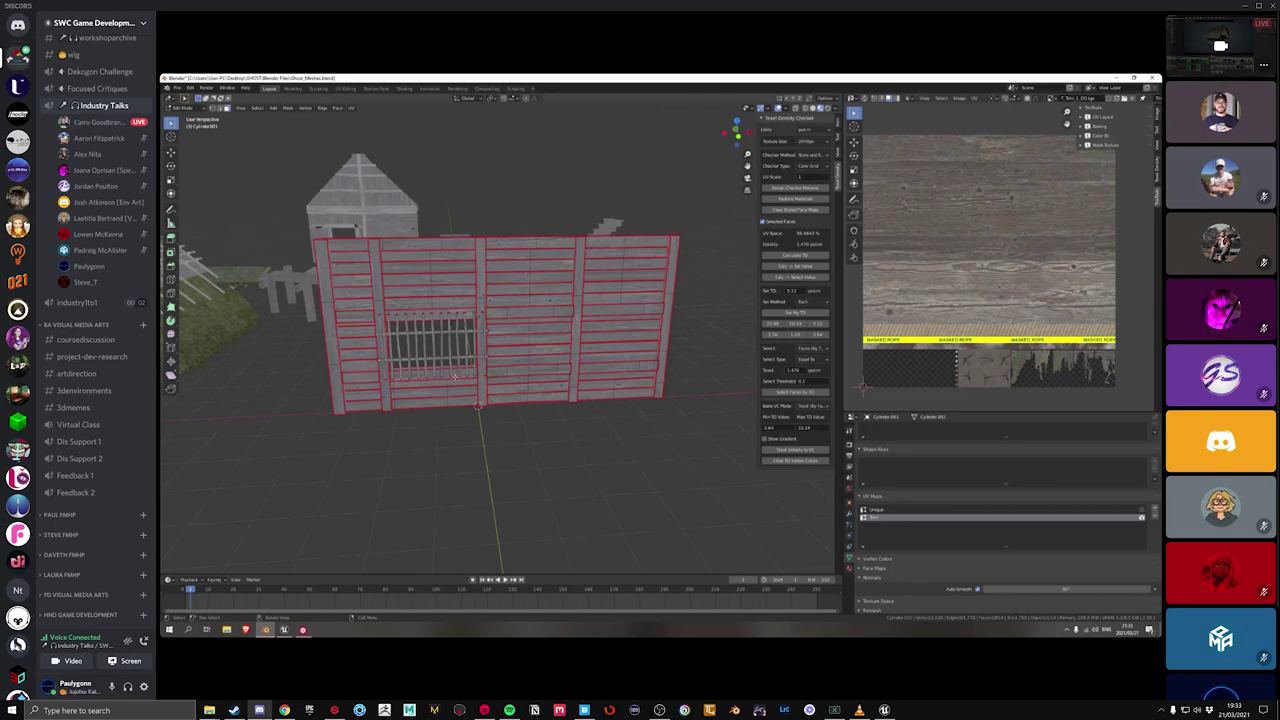
# Step: Select all wall faces, compare the square-packed first UV map with the stretched second map, then deselect
pyautogui.press('a')
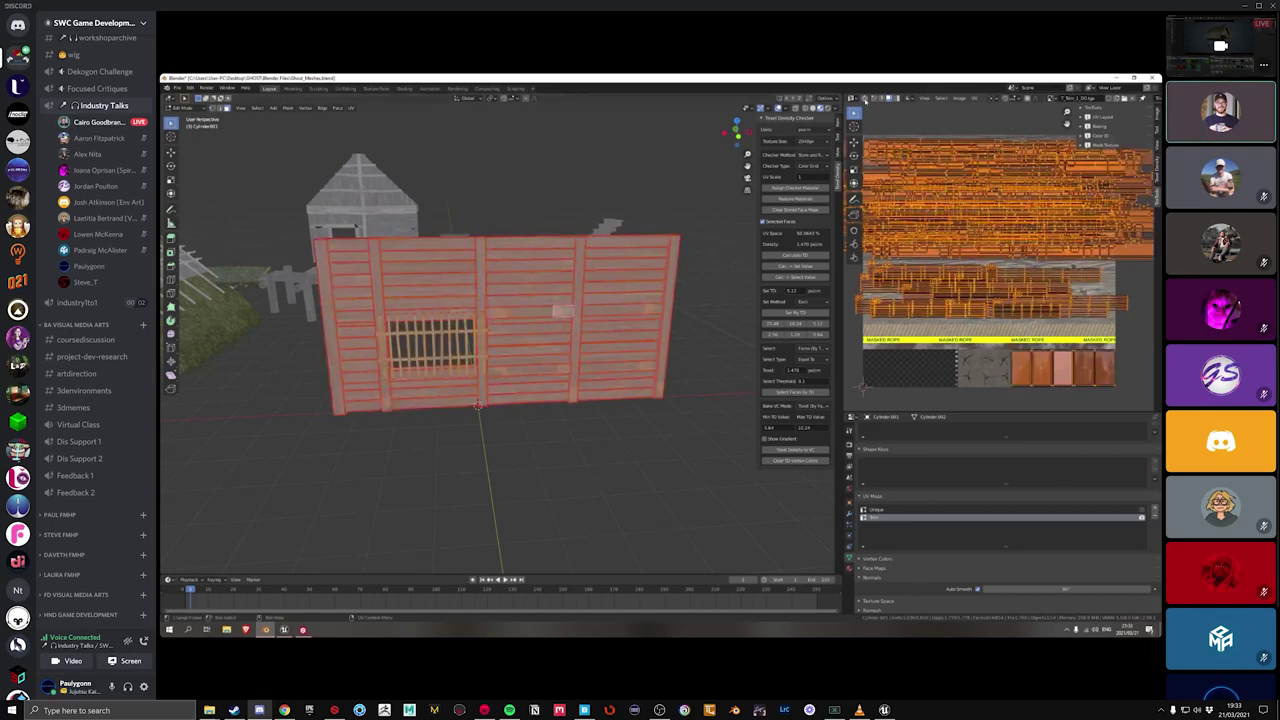
pyautogui.scroll(-3, 900, 200)
pyautogui.scroll(2, 900, 250)
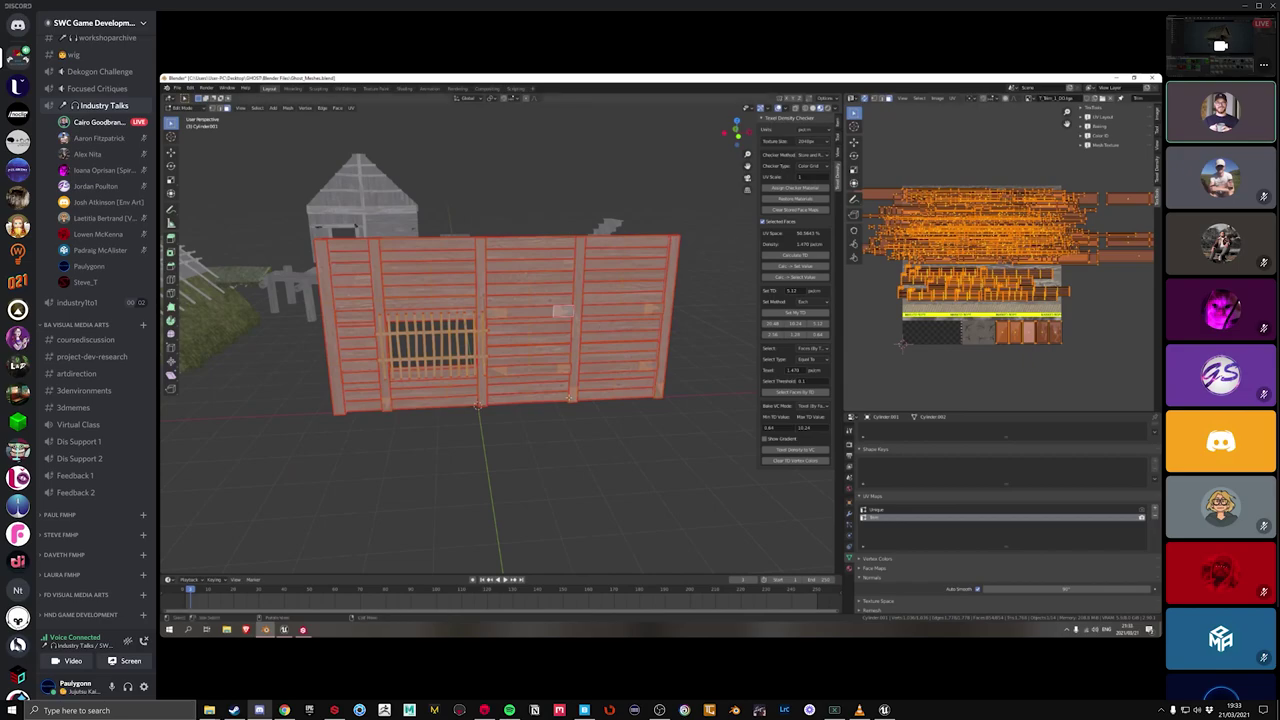
pyautogui.click(876, 510)
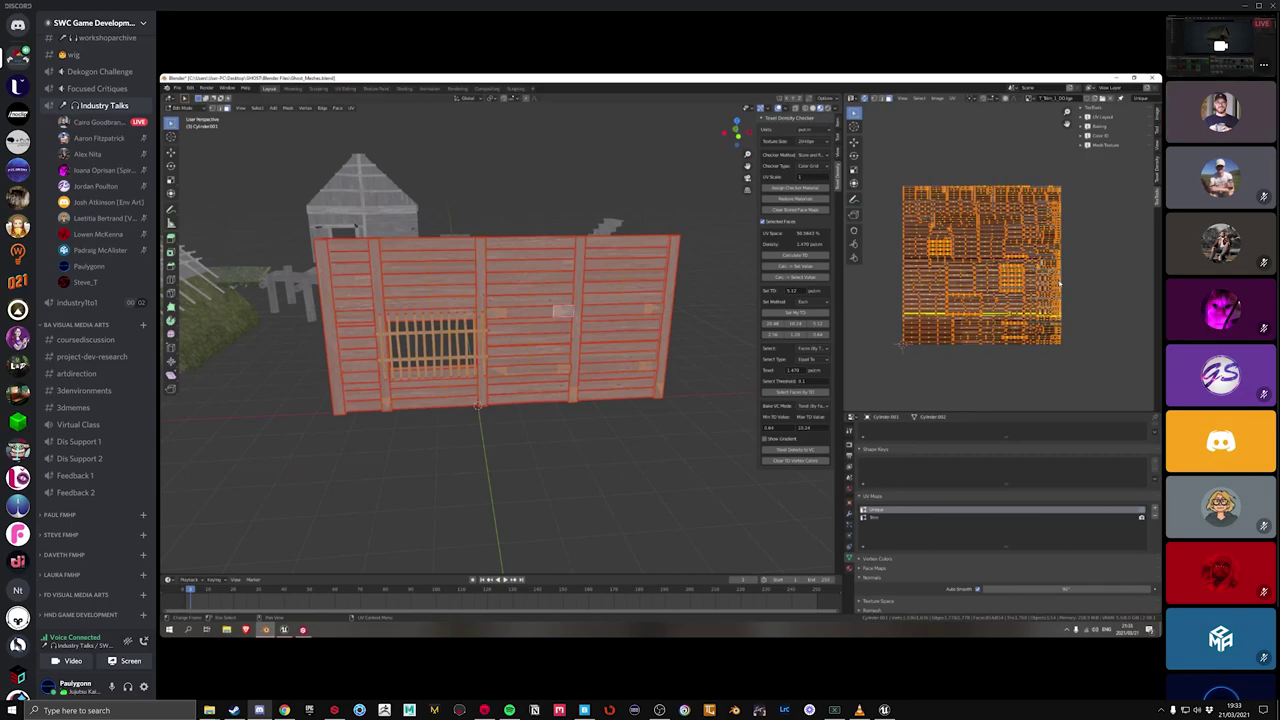
pyautogui.click(879, 517)
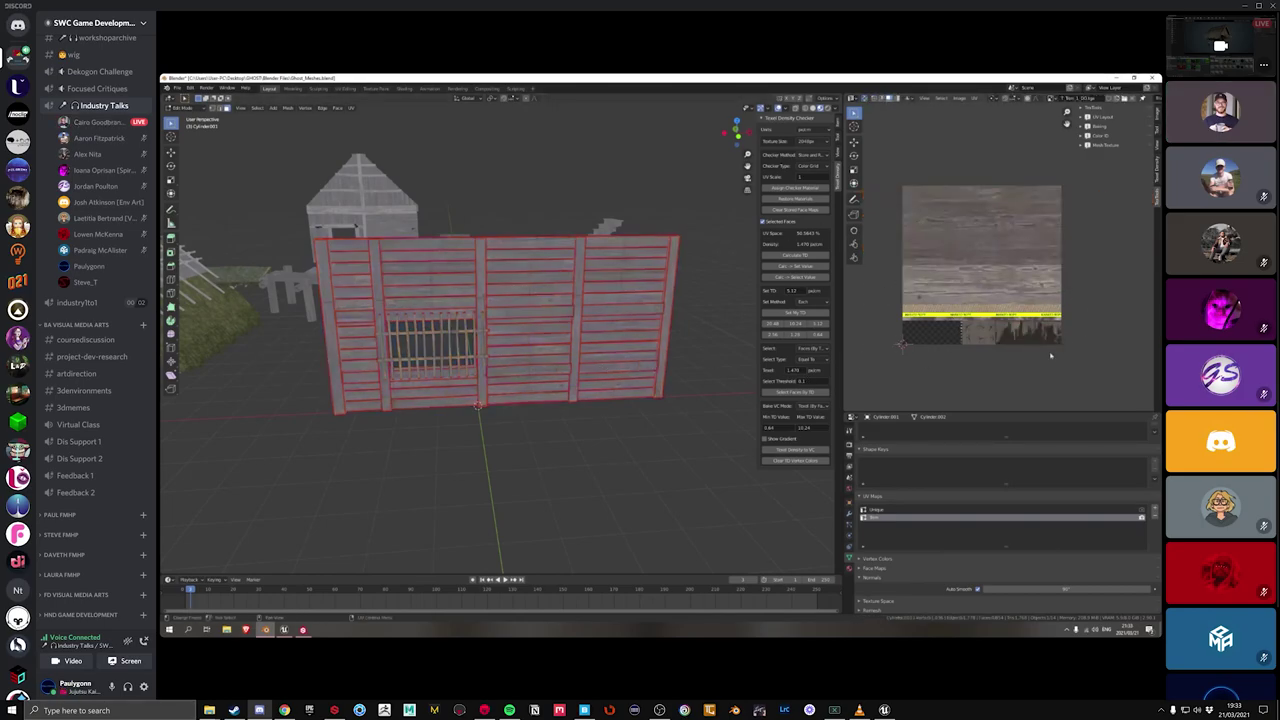
pyautogui.click(946, 338)
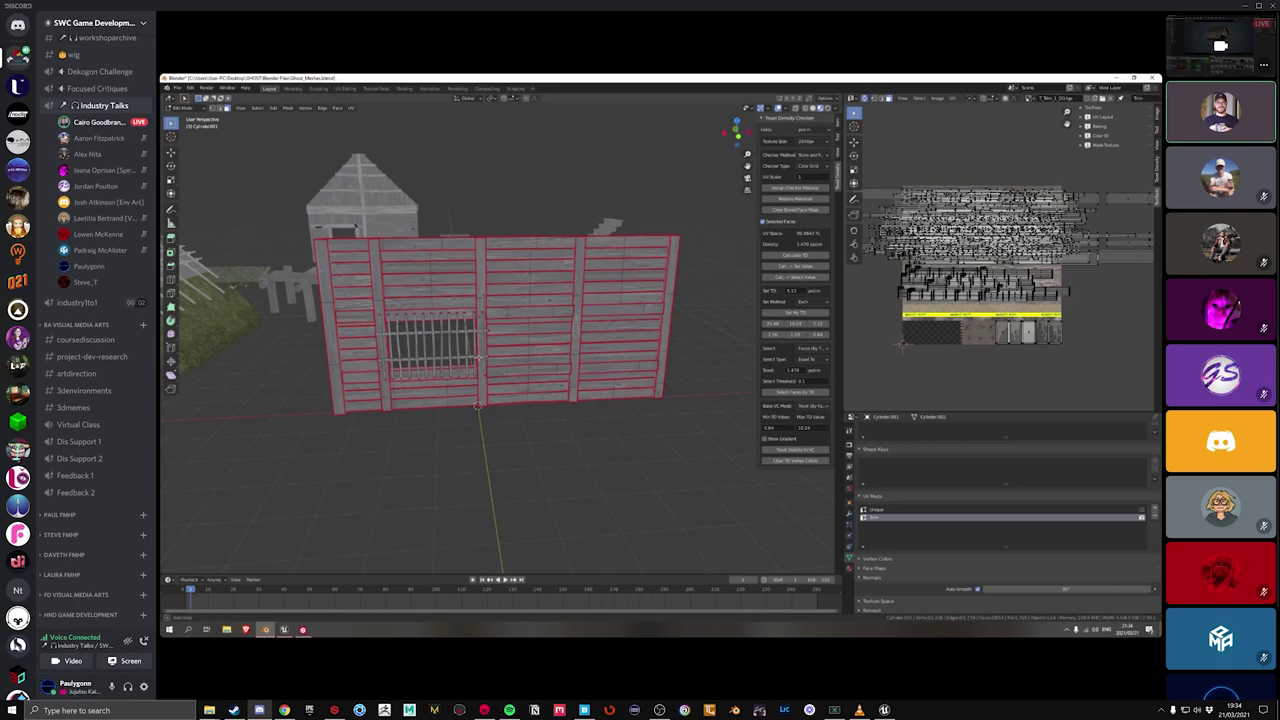
pyautogui.moveTo(571, 349); pyautogui.dragTo(493, 365, button='middle')
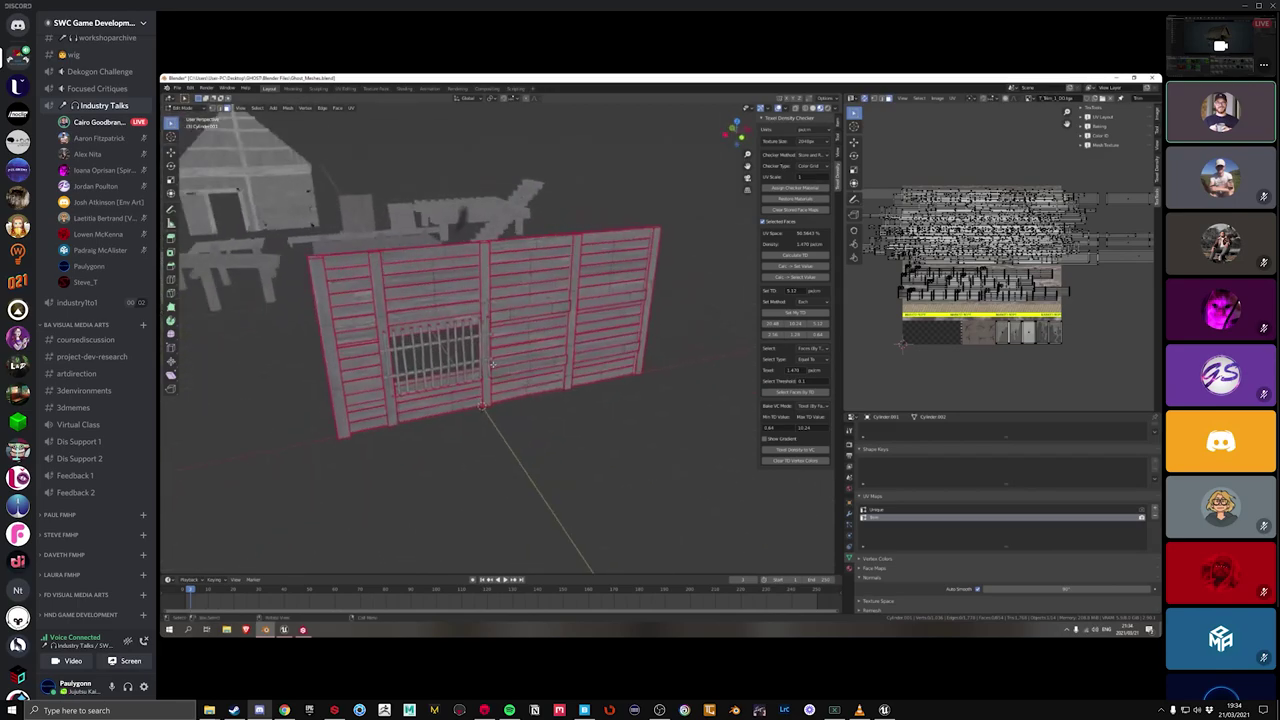
# Step: Make the Unique UV map active and select all wall faces to show its islands
pyautogui.click(880, 510)
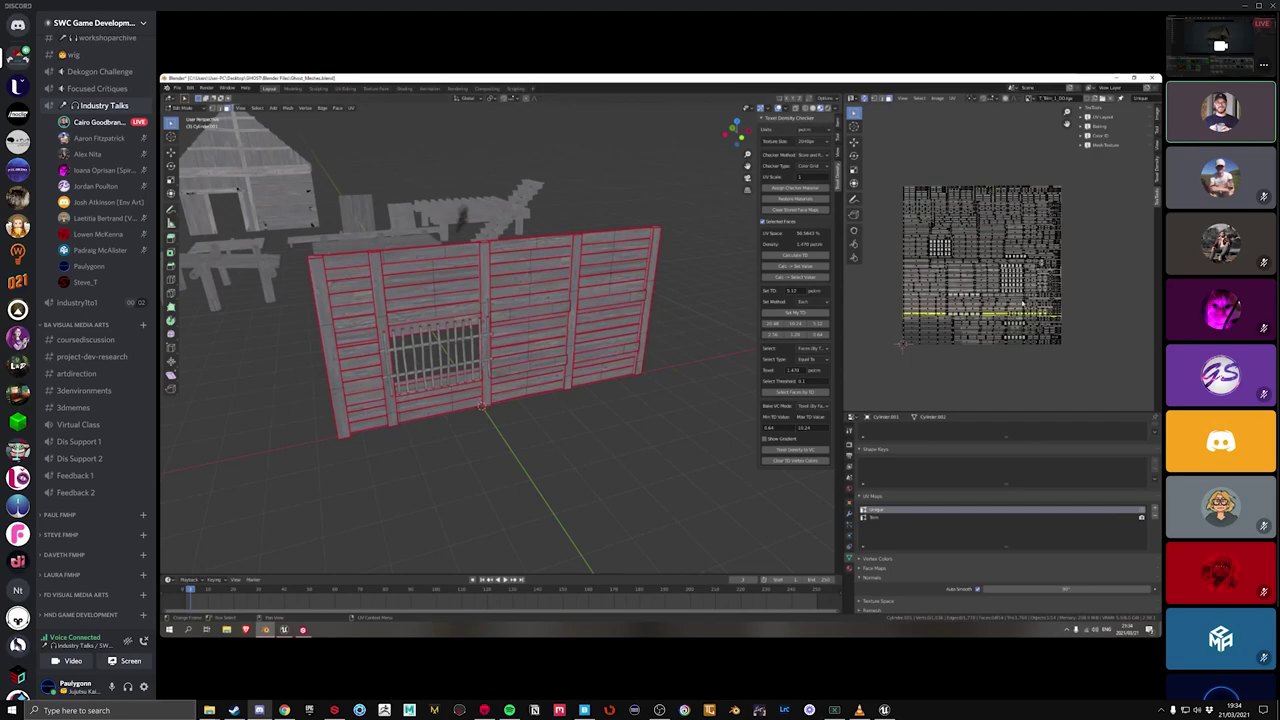
pyautogui.press('a')
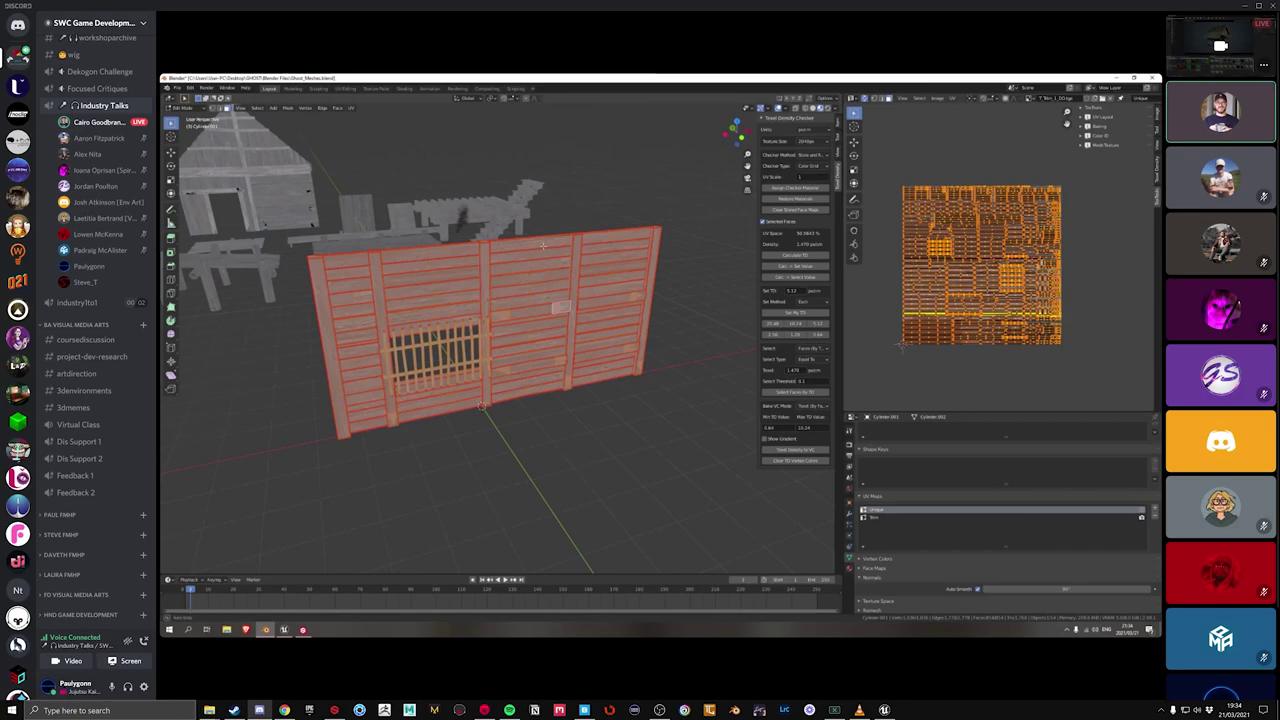
pyautogui.moveTo(470, 300); pyautogui.dragTo(498, 298, button='middle')
pyautogui.scroll(-3, 452, 280)
pyautogui.scroll(3, 498, 397)
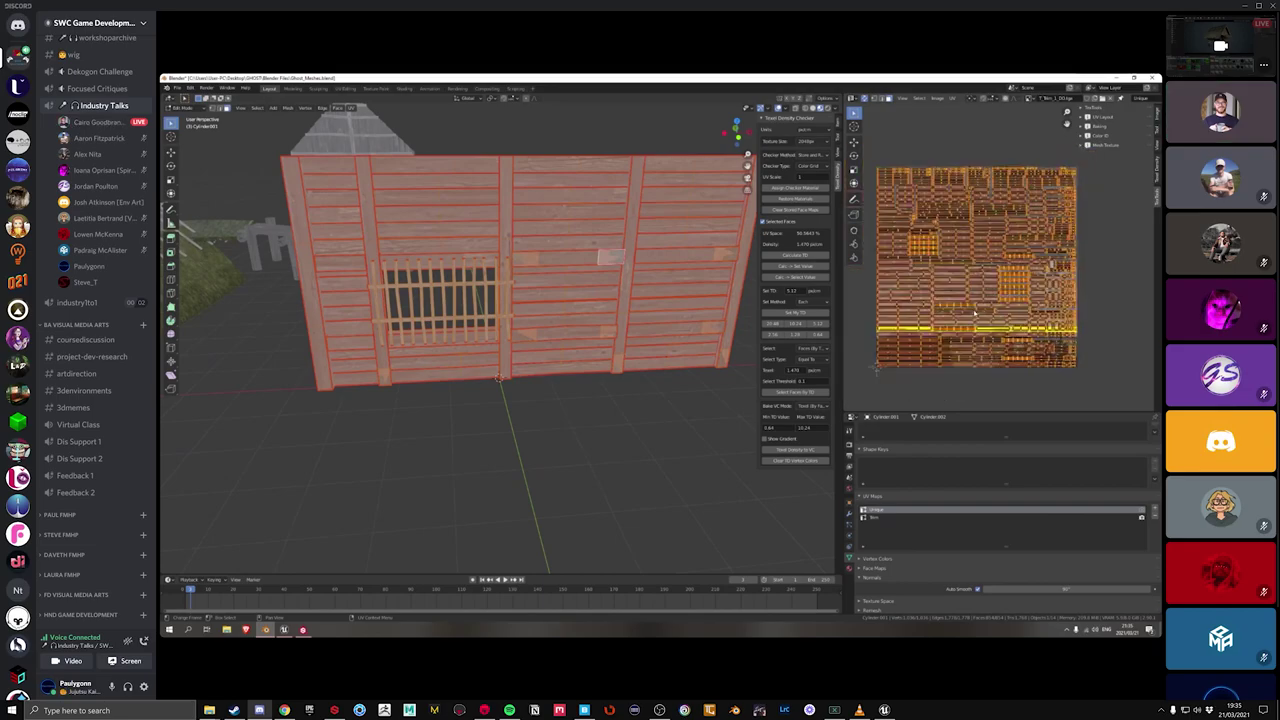
# Step: With the Unique UV map active, run UV > Pack Islands to fill the square tile
pyautogui.scroll(2, 914, 389)
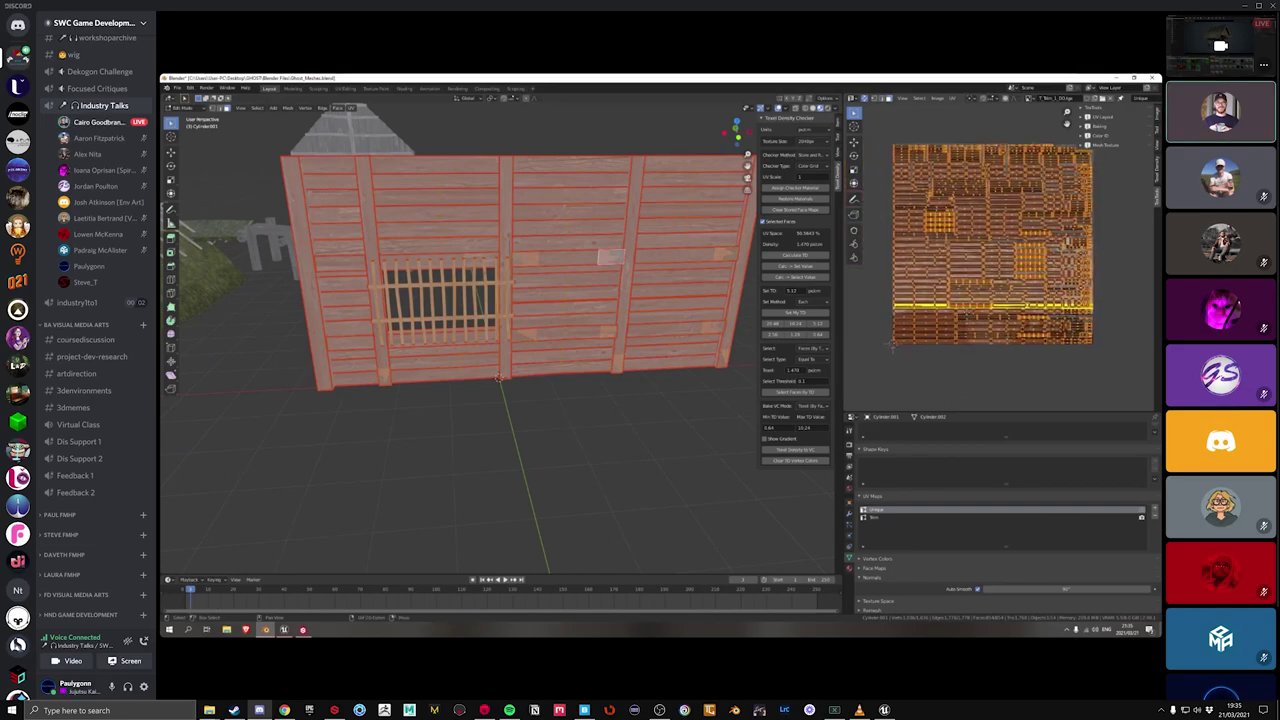
pyautogui.click(886, 516)
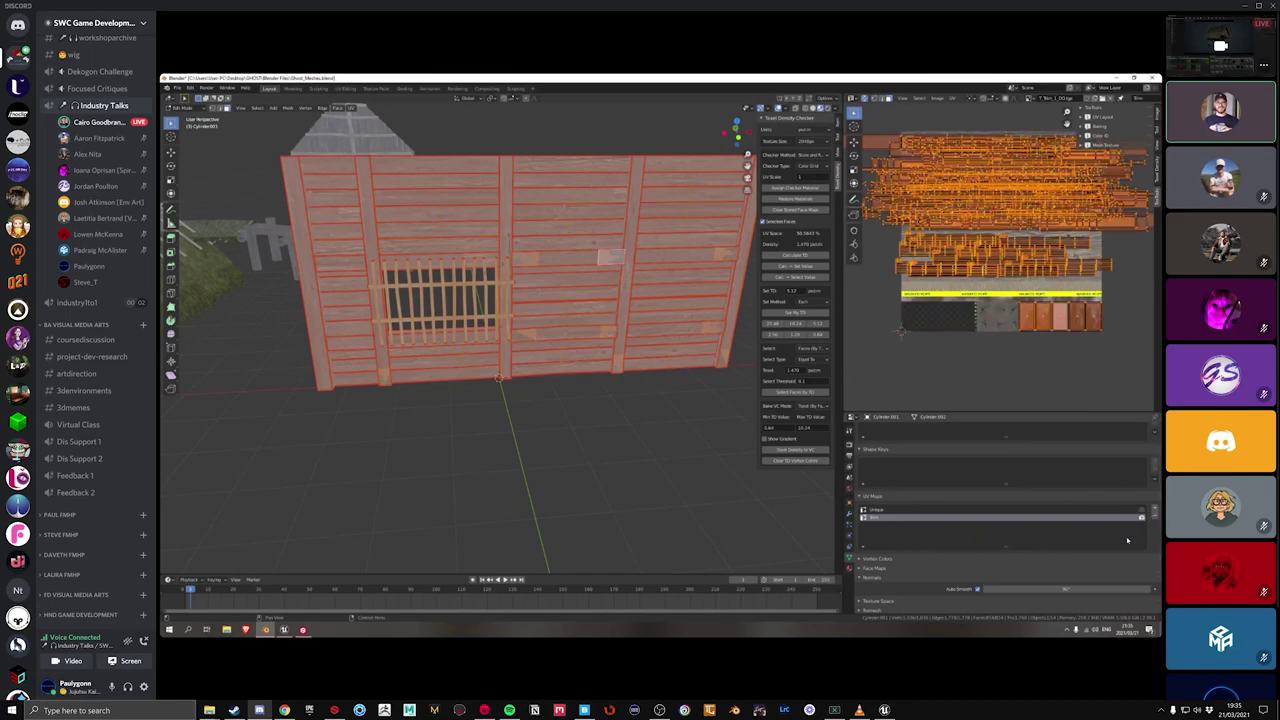
pyautogui.click(886, 510)
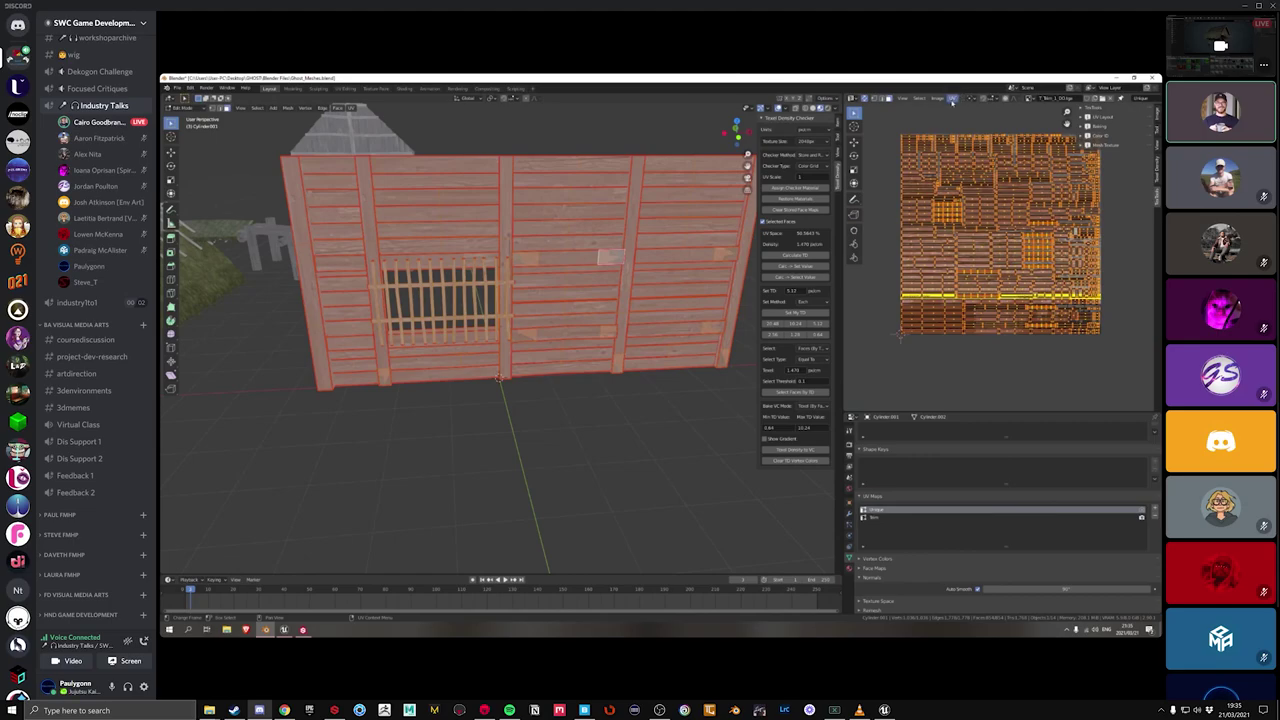
pyautogui.click(954, 98)
pyautogui.click(954, 98)
pyautogui.click(954, 98)
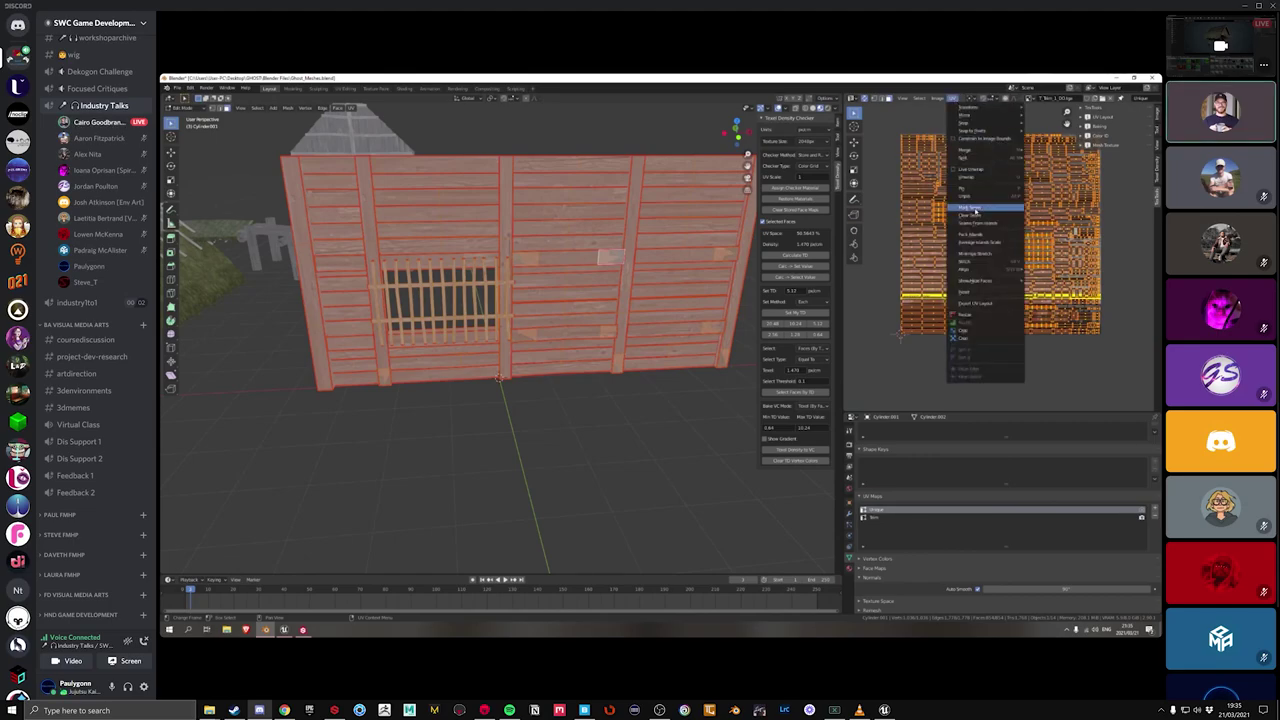
pyautogui.click(985, 236)
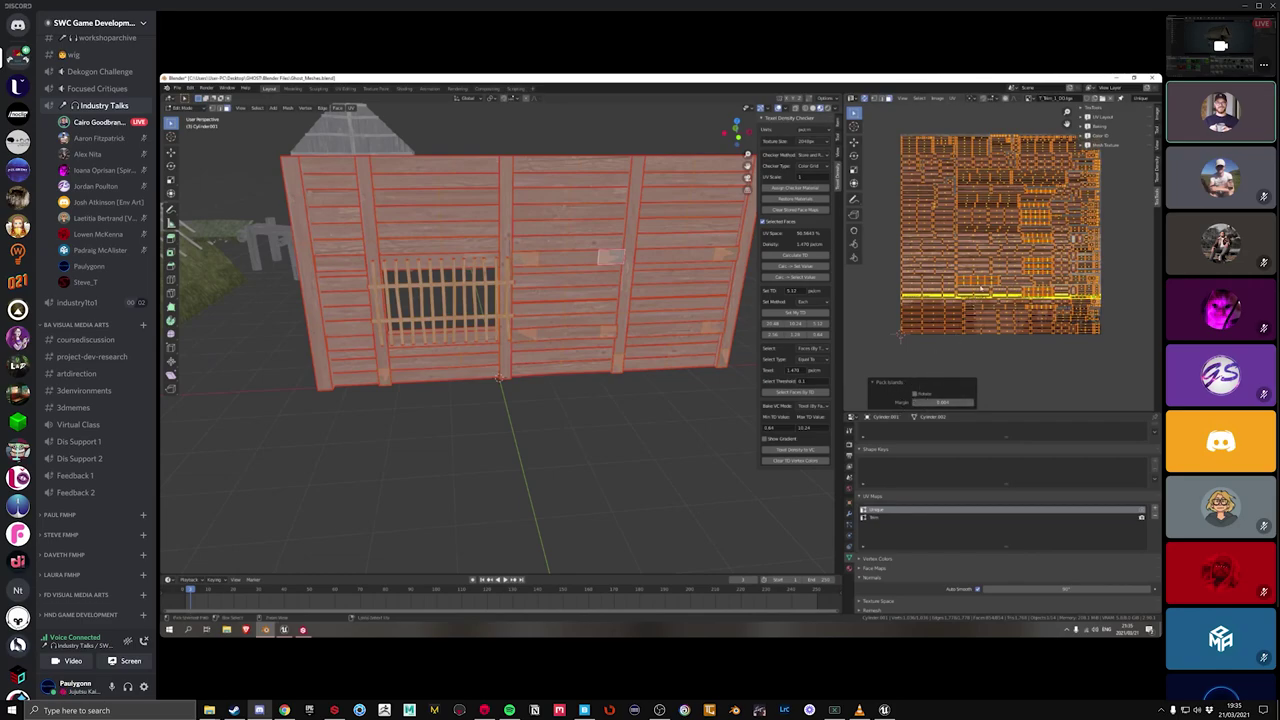
pyautogui.hotkey('ctrl', 'z')
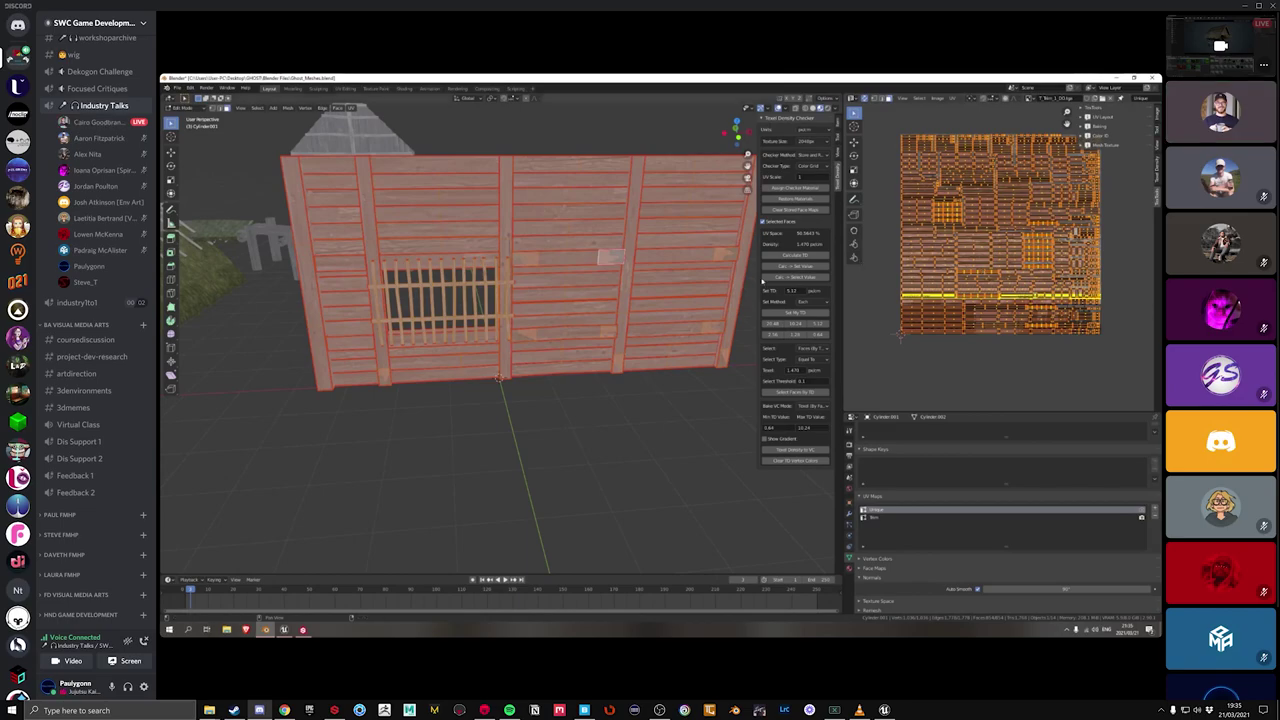
pyautogui.moveTo(440, 350)
pyautogui.mouseDown(button='middle')
pyautogui.moveTo(468, 352)
pyautogui.moveTo(455, 366)
pyautogui.mouseUp(button='middle')
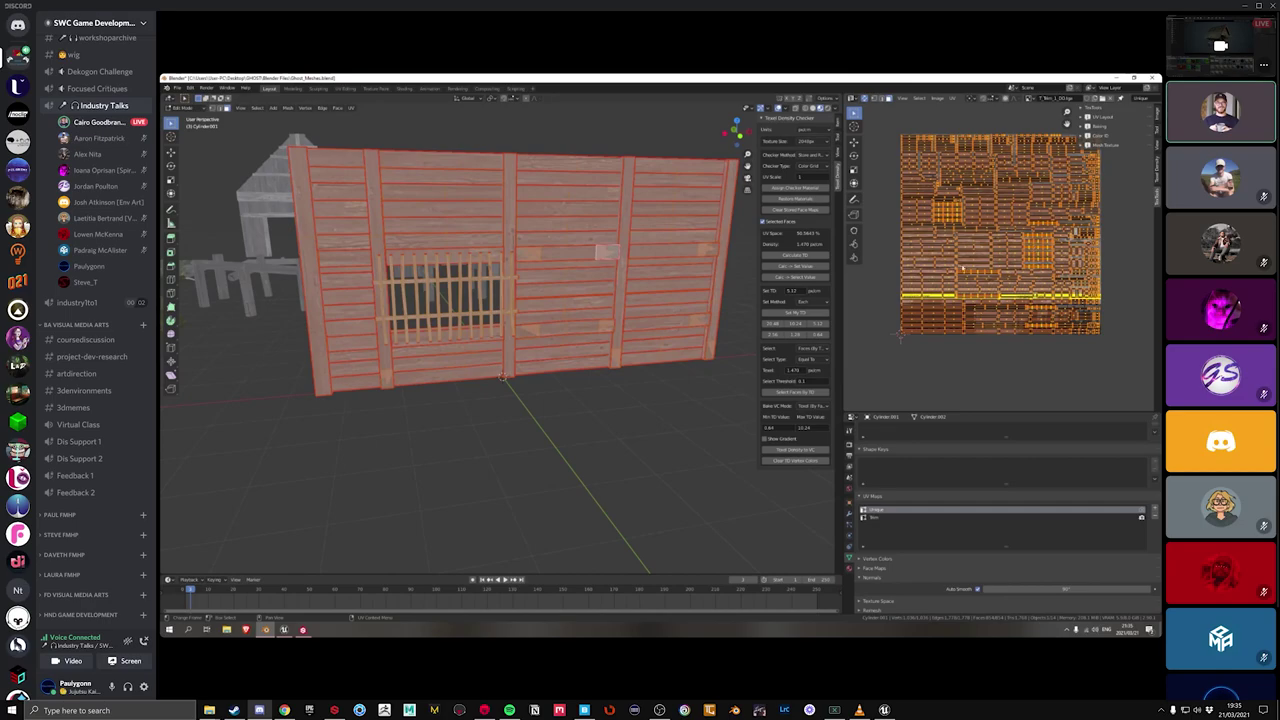
pyautogui.click(956, 283)
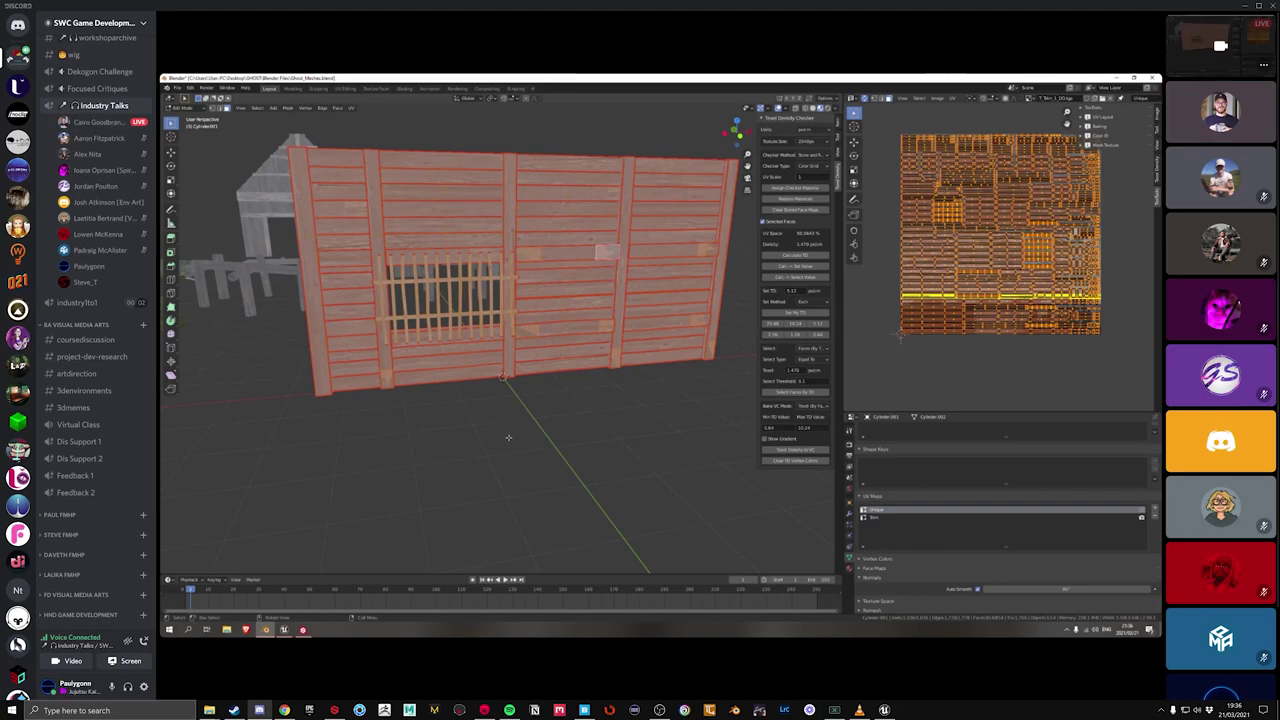
# Step: Return the wall to Object Mode to view it fully textured
pyautogui.moveTo(519, 427)
pyautogui.mouseDown(button='middle')
pyautogui.moveTo(526, 359)
pyautogui.moveTo(517, 385)
pyautogui.moveTo(551, 474)
pyautogui.moveTo(509, 414)
pyautogui.moveTo(490, 428)
pyautogui.moveTo(492, 410)
pyautogui.moveTo(515, 447)
pyautogui.moveTo(510, 430)
pyautogui.mouseUp(button='middle')
pyautogui.press('Tab')
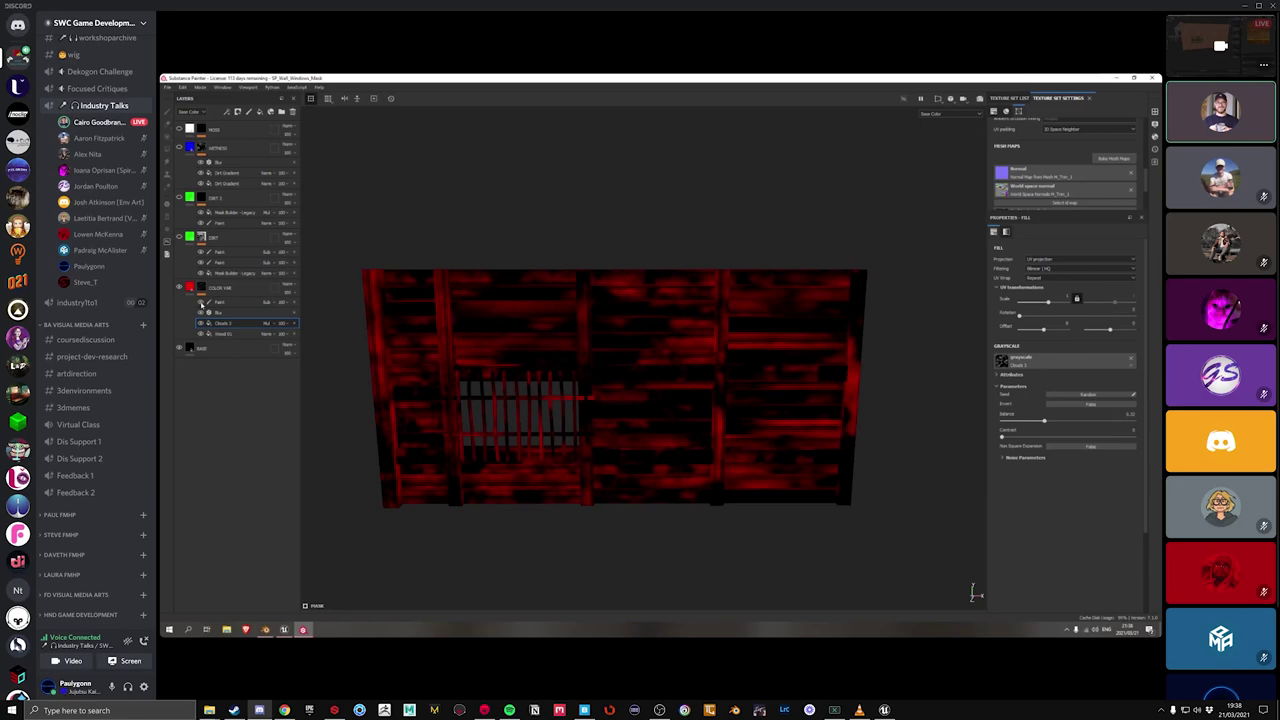
# Step: Zoom in and orbit around the wall's cloudy red dirt mask in Substance Painter
pyautogui.moveTo(486, 449)
pyautogui.keyDown('alt'); pyautogui.mouseDown(button='right')
pyautogui.moveTo(620, 500)
pyautogui.moveTo(758, 437)
pyautogui.moveTo(694, 477)
pyautogui.mouseUp(button='right'); pyautogui.keyUp('alt')
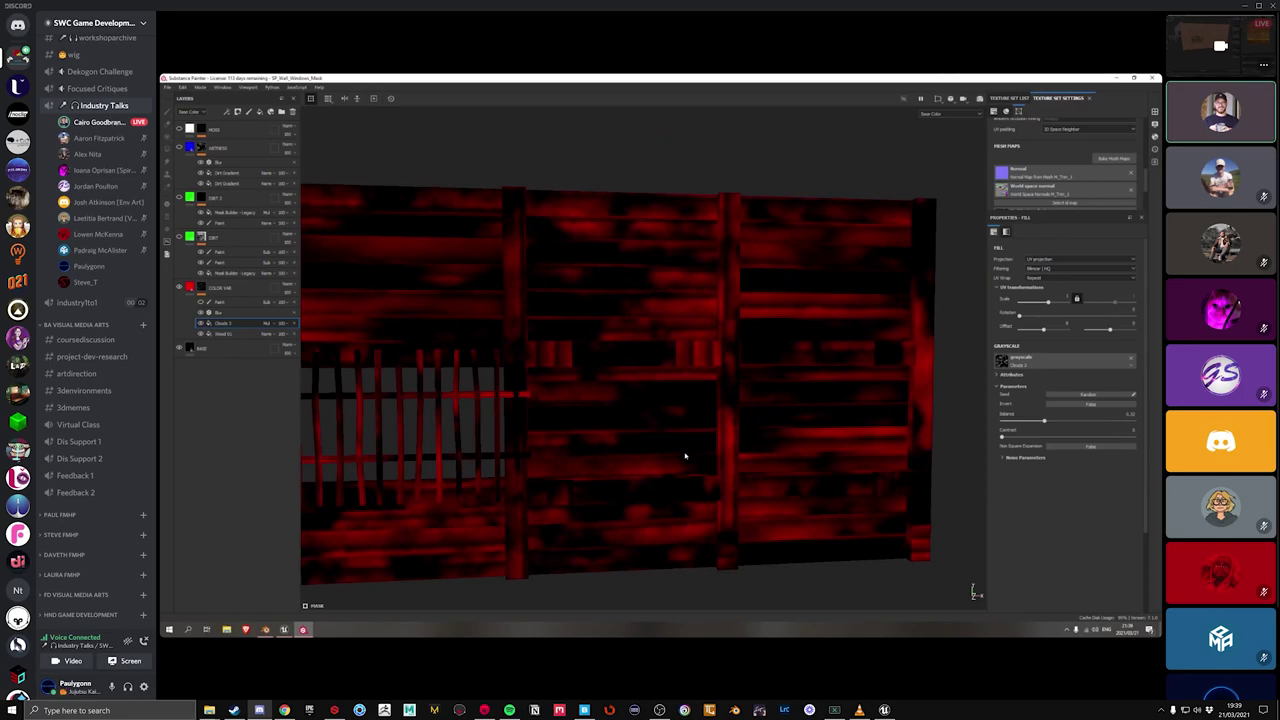
pyautogui.moveTo(626, 354)
pyautogui.keyDown('alt'); pyautogui.mouseDown()
pyautogui.moveTo(623, 371)
pyautogui.moveTo(715, 411)
pyautogui.moveTo(623, 443)
pyautogui.moveTo(669, 409)
pyautogui.moveTo(663, 434)
pyautogui.moveTo(602, 389)
pyautogui.moveTo(580, 430)
pyautogui.mouseUp(); pyautogui.keyUp('alt')
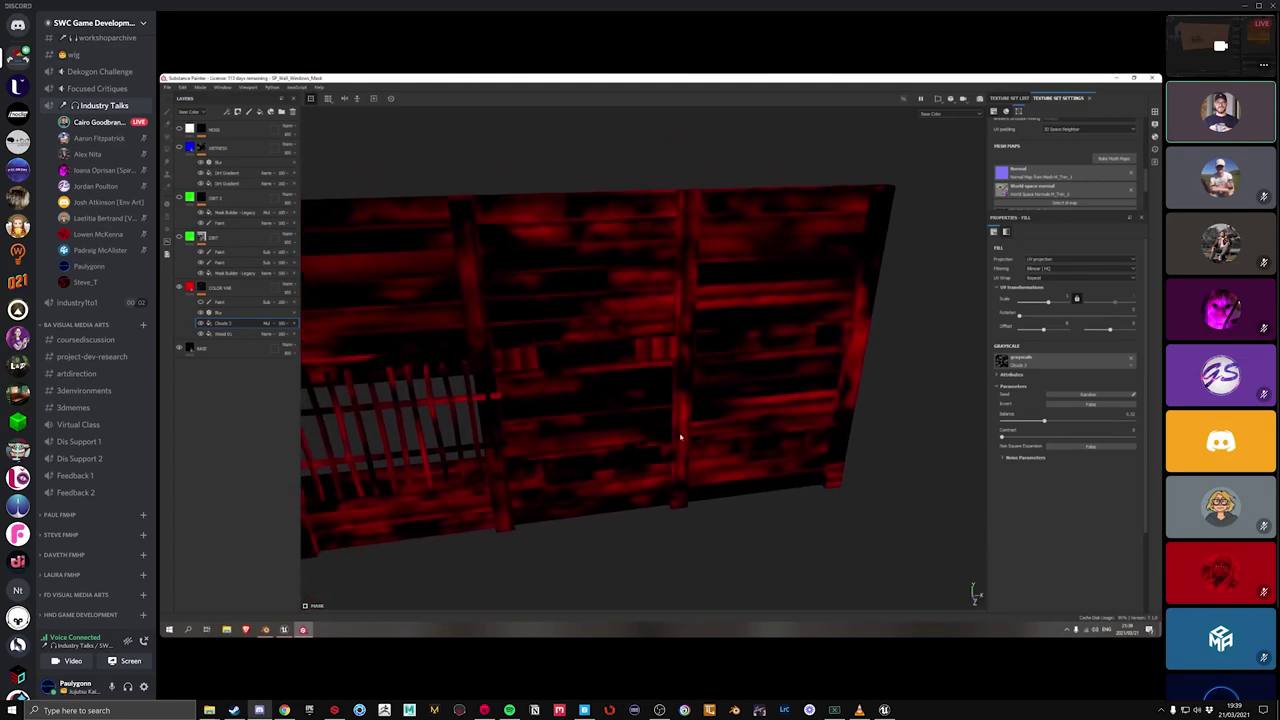
# Step: In Blender, toggle Edit Mode to view the wall's UV seams, then return to Object Mode
pyautogui.click(265, 629)
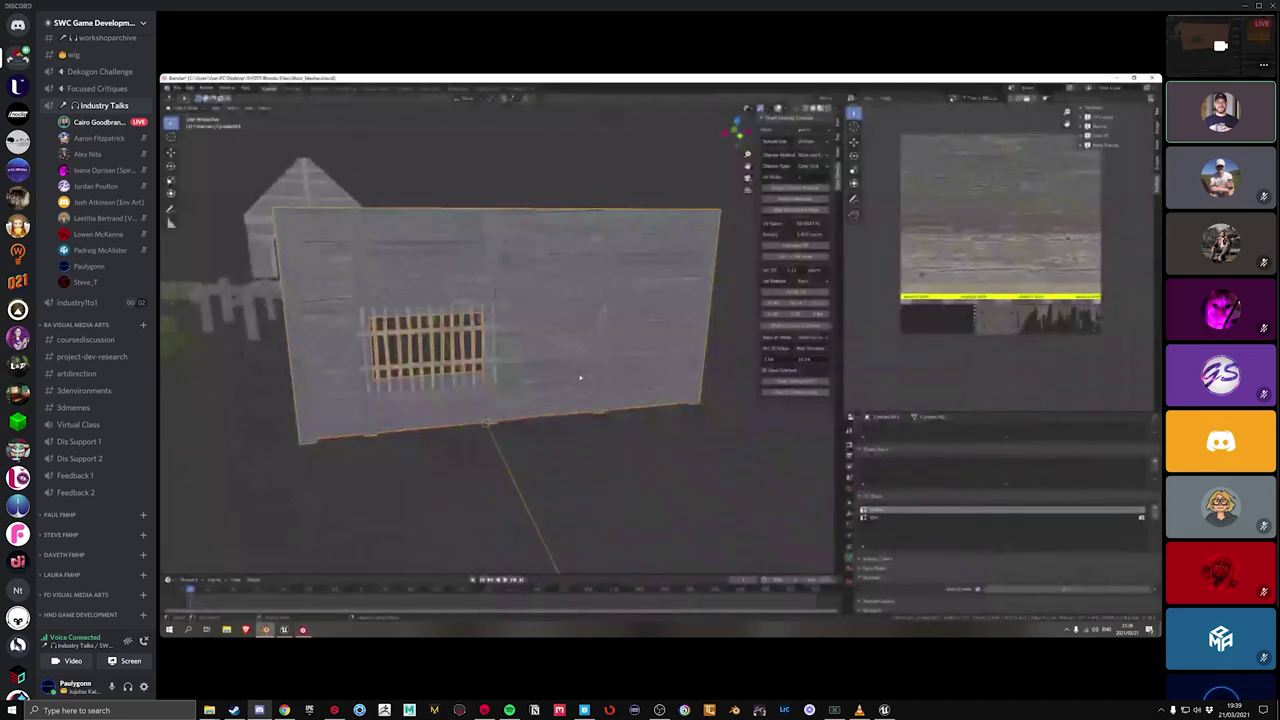
pyautogui.scroll(-3, 533, 365)
pyautogui.scroll(6, 535, 328)
pyautogui.scroll(-2, 535, 328)
pyautogui.scroll(5, 532, 335)
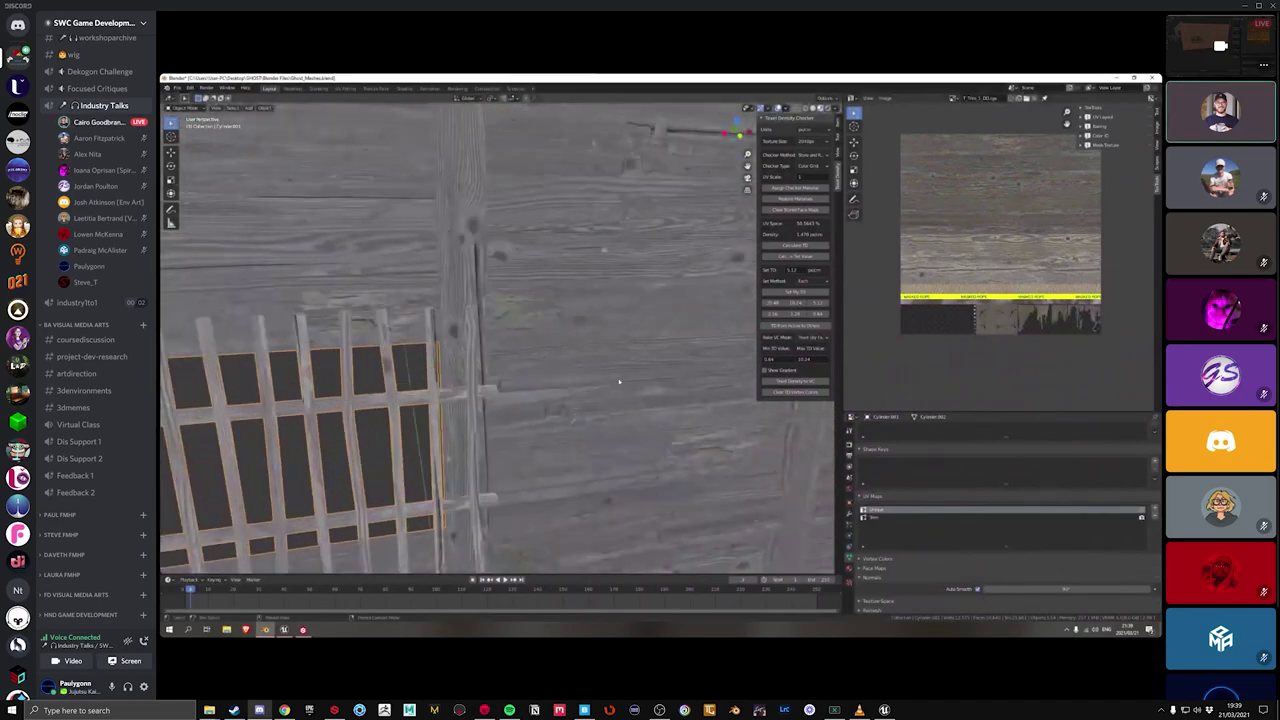
pyautogui.press('Tab')
pyautogui.moveTo(530, 343); pyautogui.dragTo(561, 395, button='middle')
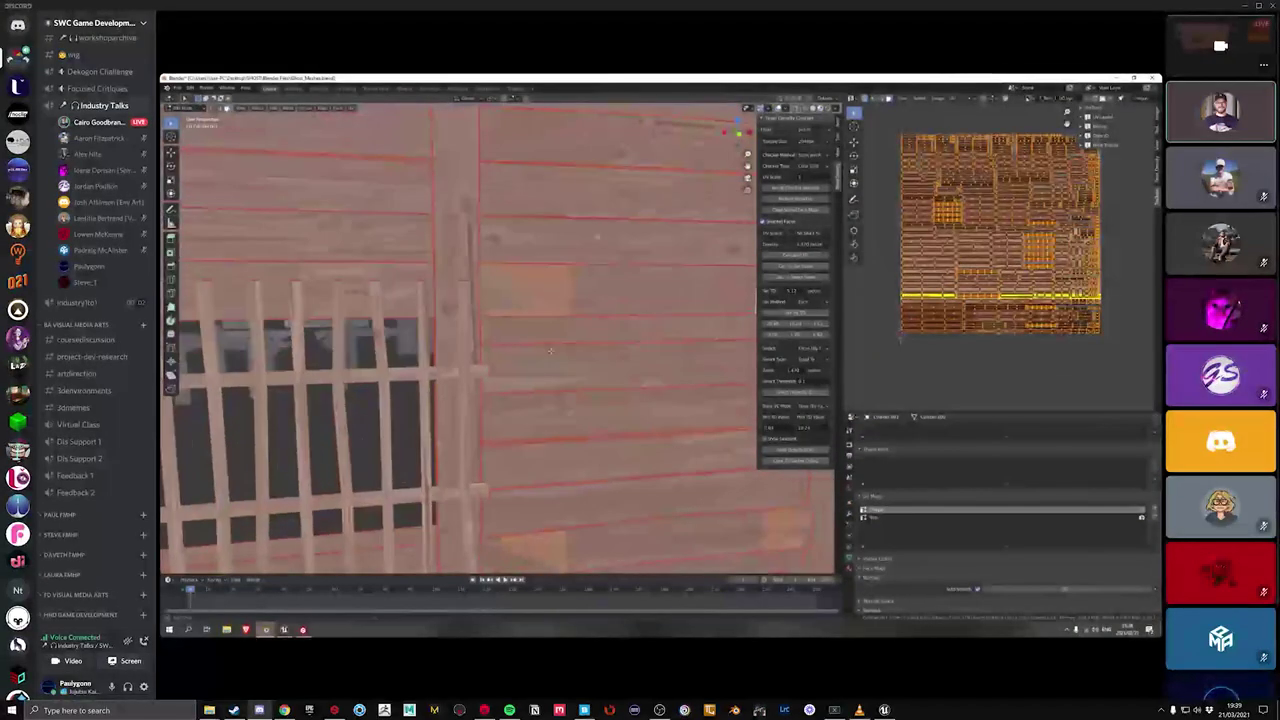
pyautogui.press('Tab')
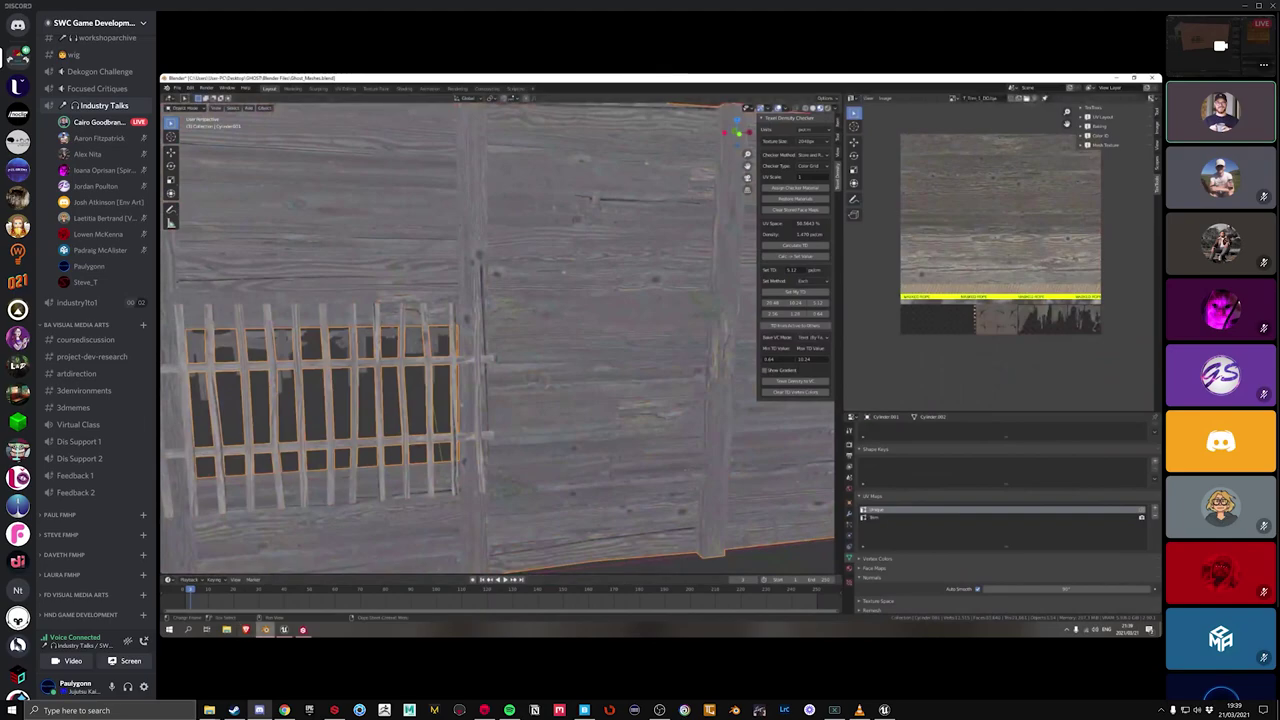
# Step: In Substance Painter, select the DIRT layer to show green dirt, then switch to Unreal
pyautogui.click(302, 629)
pyautogui.moveTo(491, 440)
pyautogui.keyDown('alt'); pyautogui.mouseDown()
pyautogui.moveTo(543, 440)
pyautogui.moveTo(522, 449)
pyautogui.moveTo(537, 509)
pyautogui.moveTo(560, 466)
pyautogui.mouseUp(); pyautogui.keyUp('alt')
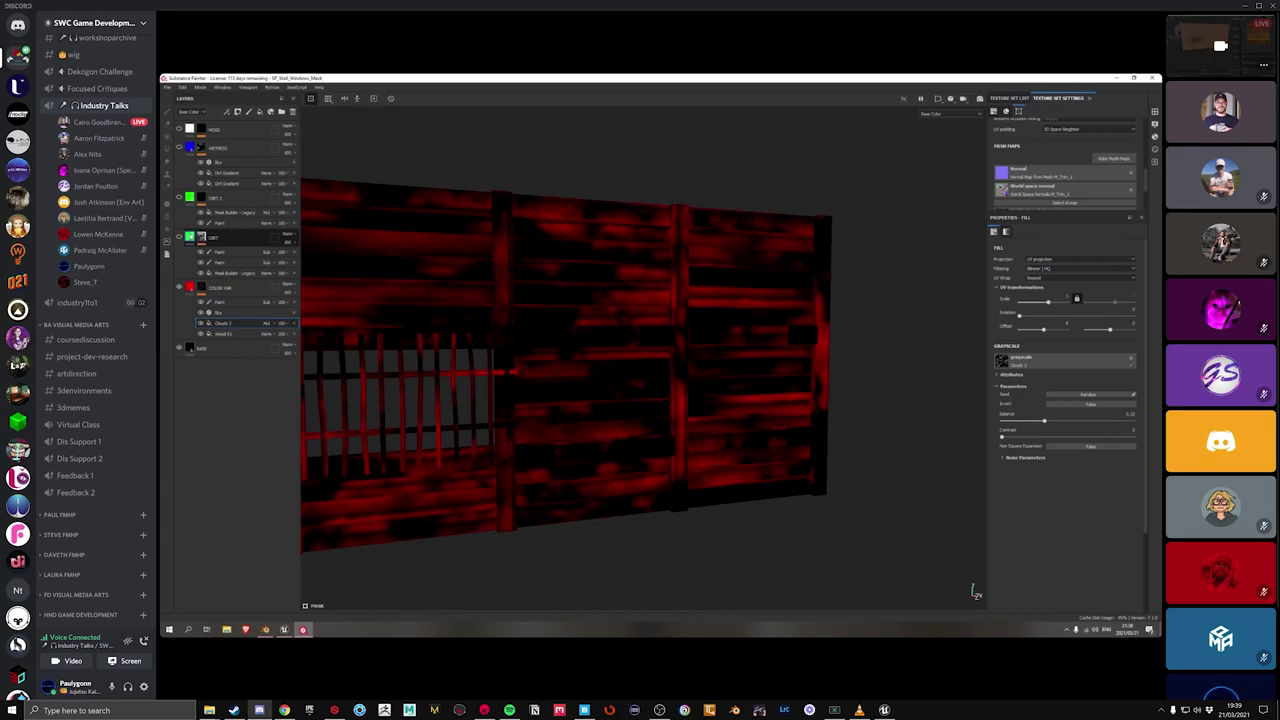
pyautogui.click(200, 237)
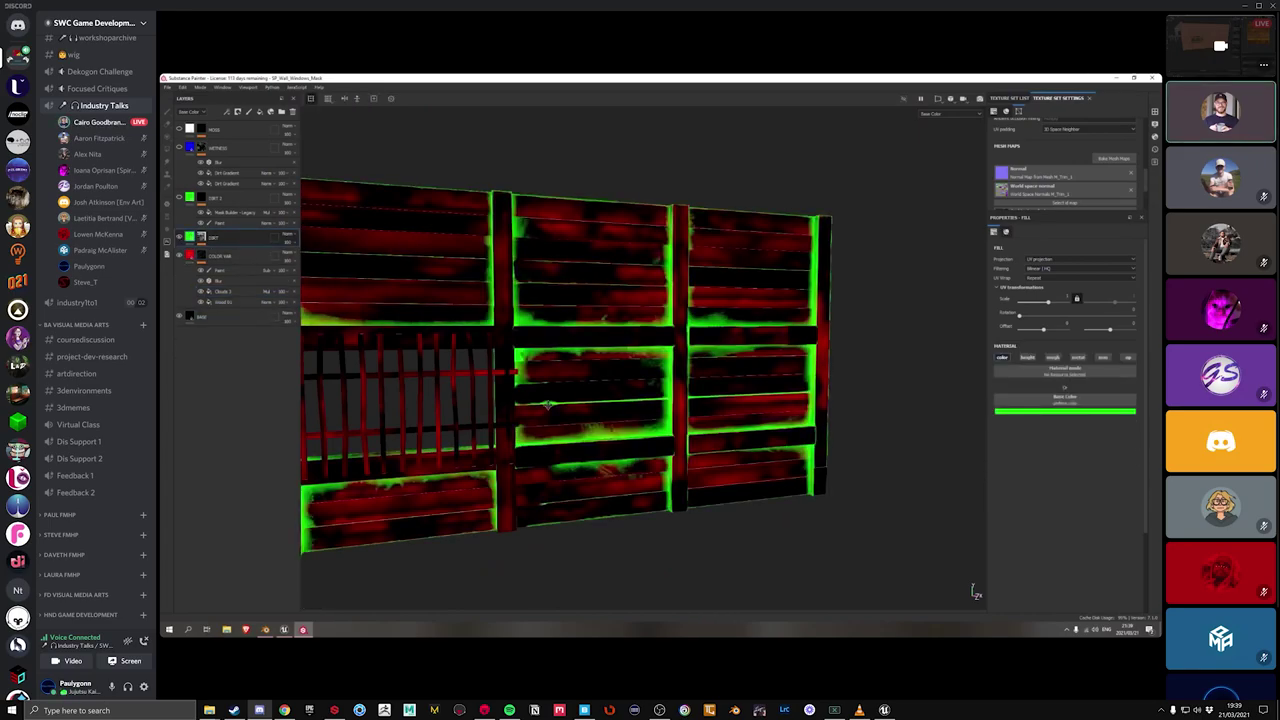
pyautogui.keyDown('alt'); pyautogui.moveTo(548, 405); pyautogui.dragTo(613, 418); pyautogui.keyUp('alt')
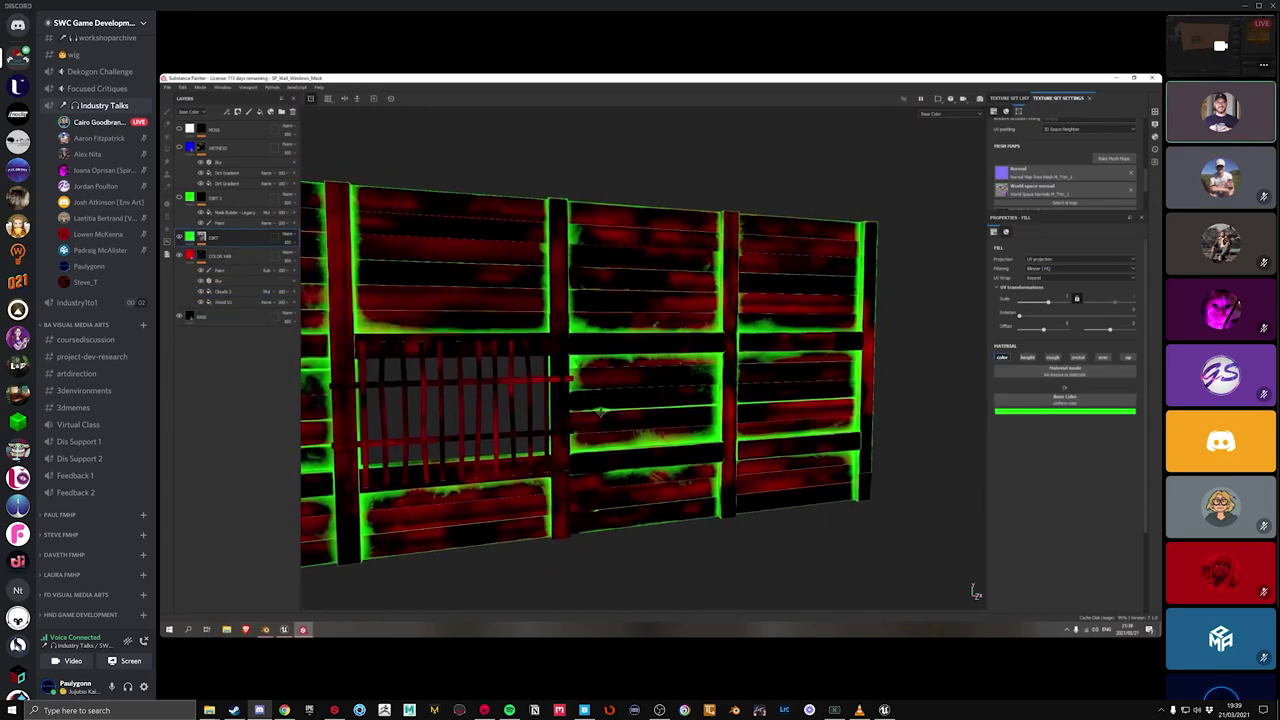
pyautogui.click(284, 629)
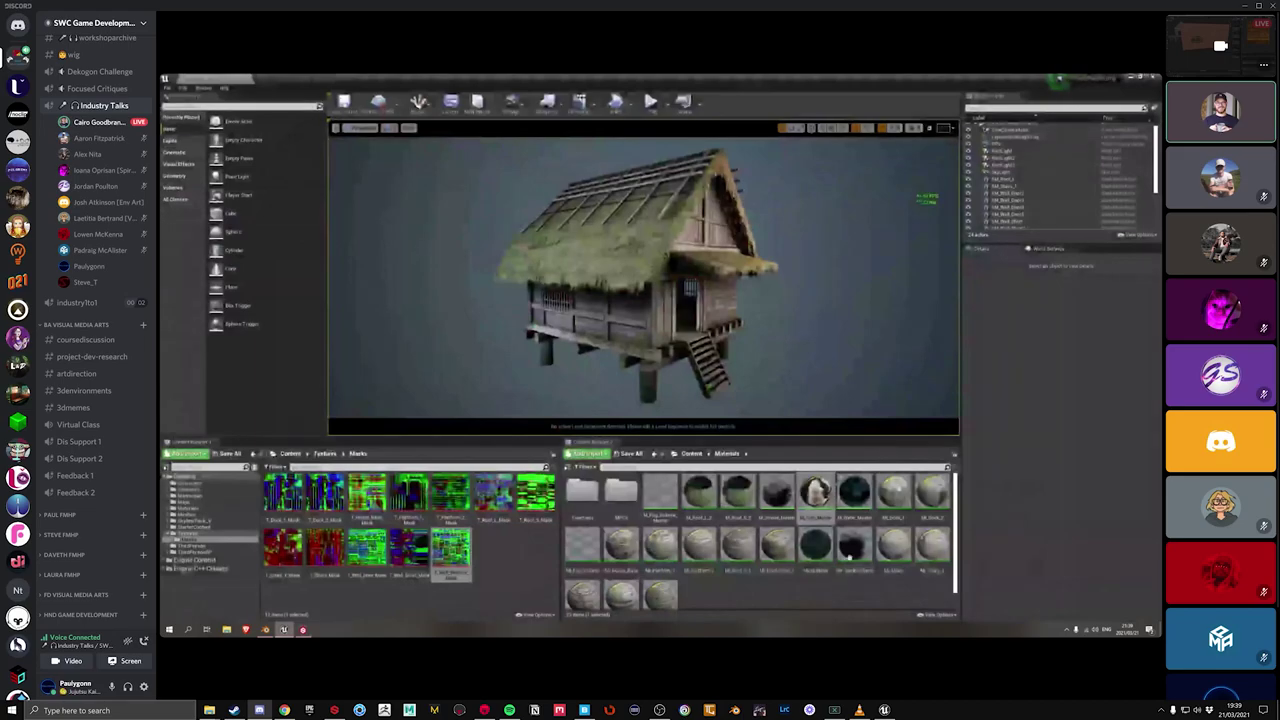
# Step: Set the Unreal viewport to Unlit and open the MPCs folder's MPC_2ndUV asset
pyautogui.click(390, 128)
pyautogui.click(405, 152)
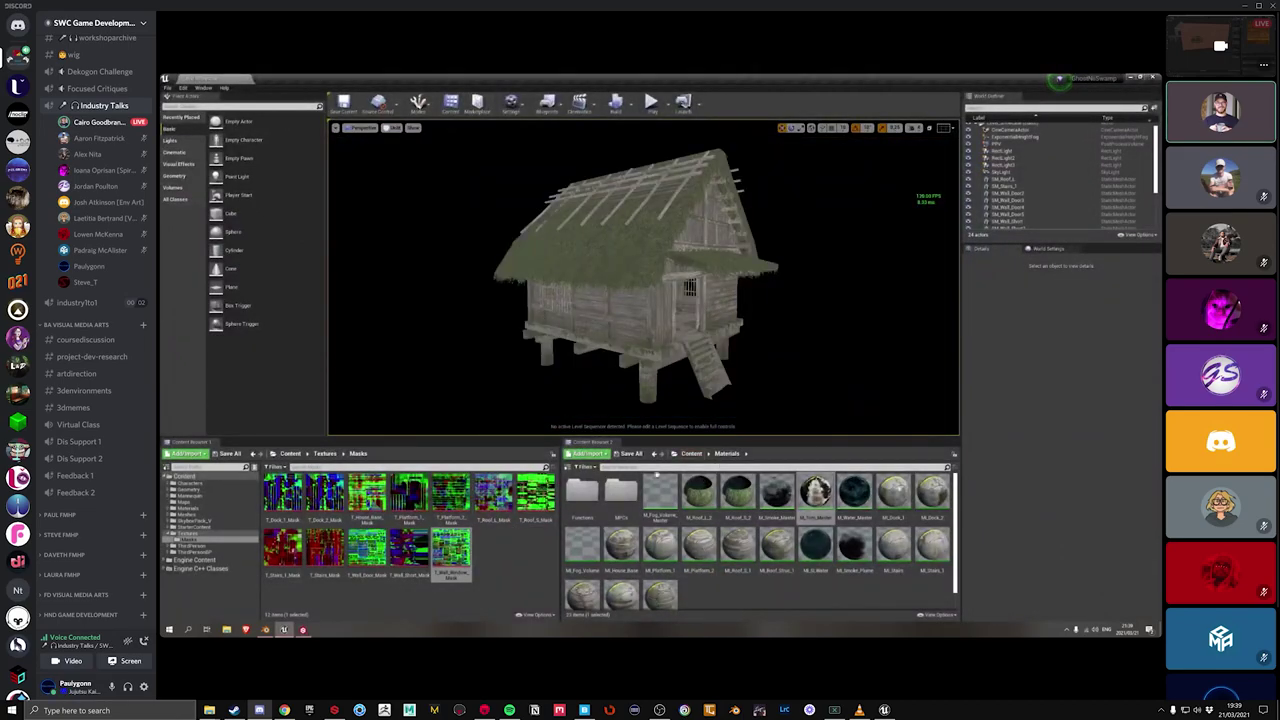
pyautogui.doubleClick(620, 490)
pyautogui.doubleClick(583, 490)
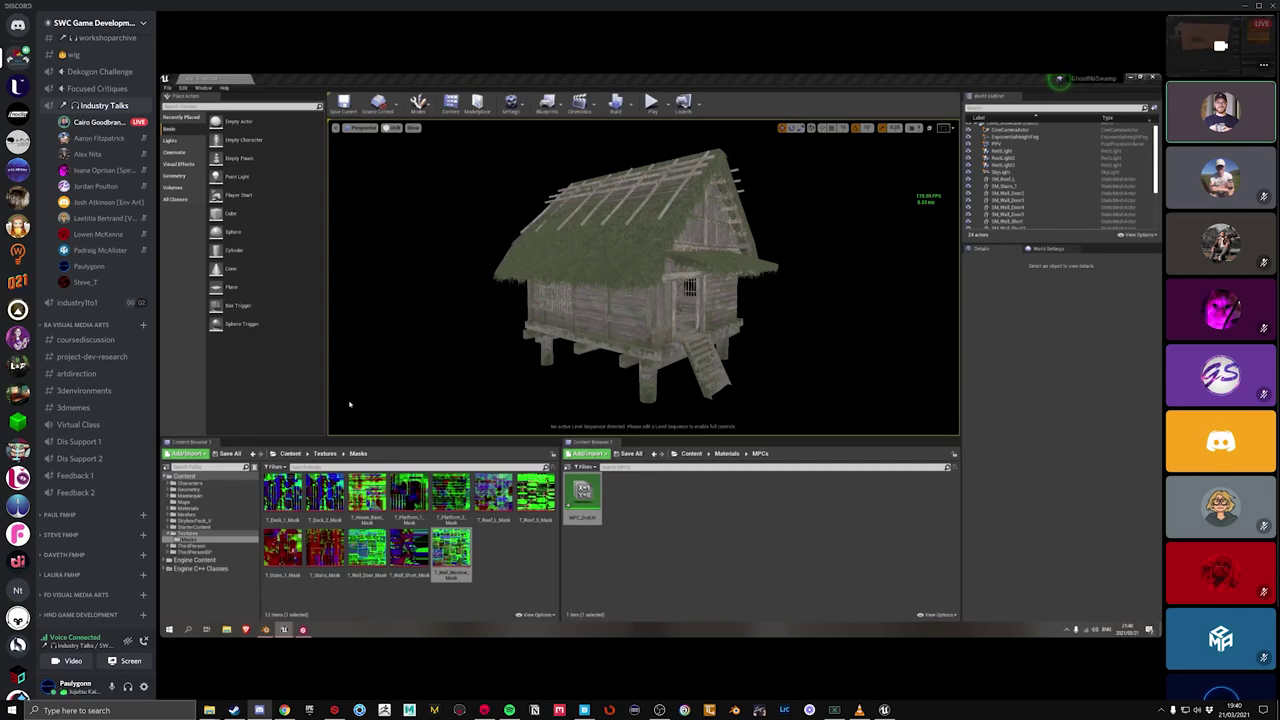
# Step: Restore Lit view mode and return to the red-and-green wall in Substance Painter
pyautogui.click(390, 128)
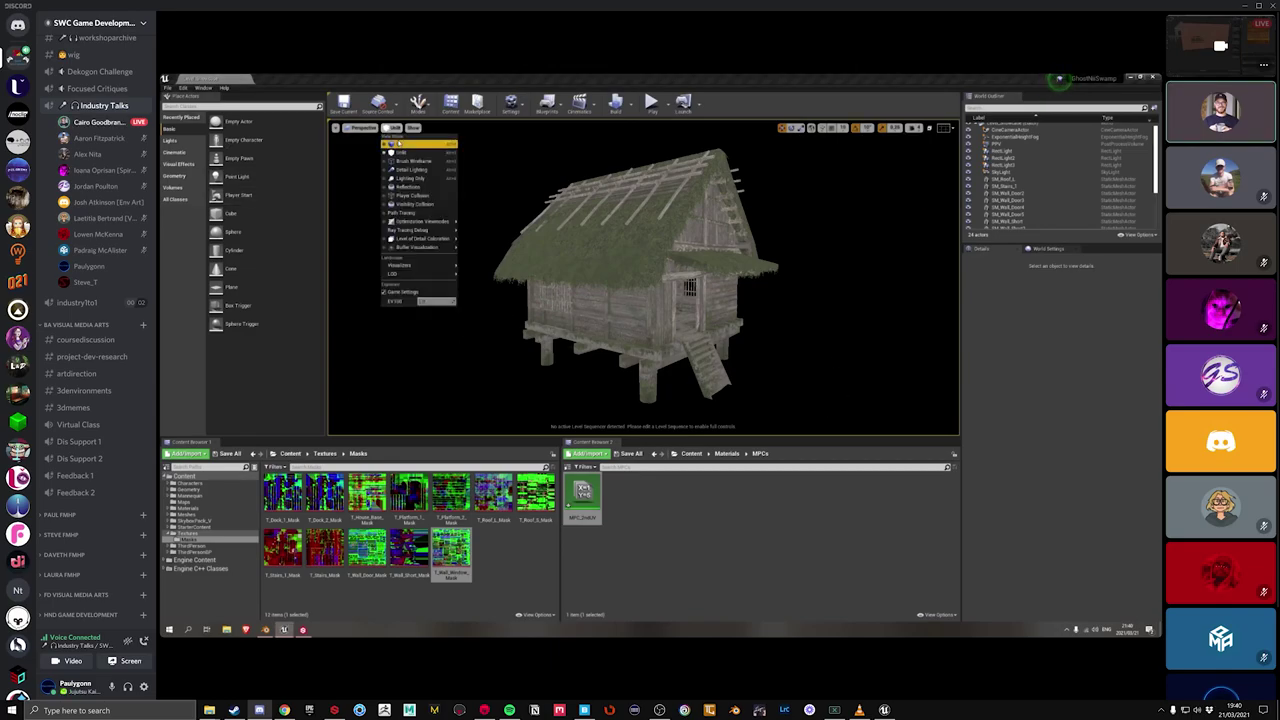
pyautogui.click(400, 143)
pyautogui.hotkey('alt', 'Tab')
pyautogui.moveTo(560, 400)
pyautogui.keyDown('alt'); pyautogui.mouseDown()
pyautogui.moveTo(507, 531)
pyautogui.moveTo(510, 448)
pyautogui.mouseUp(); pyautogui.keyUp('alt')
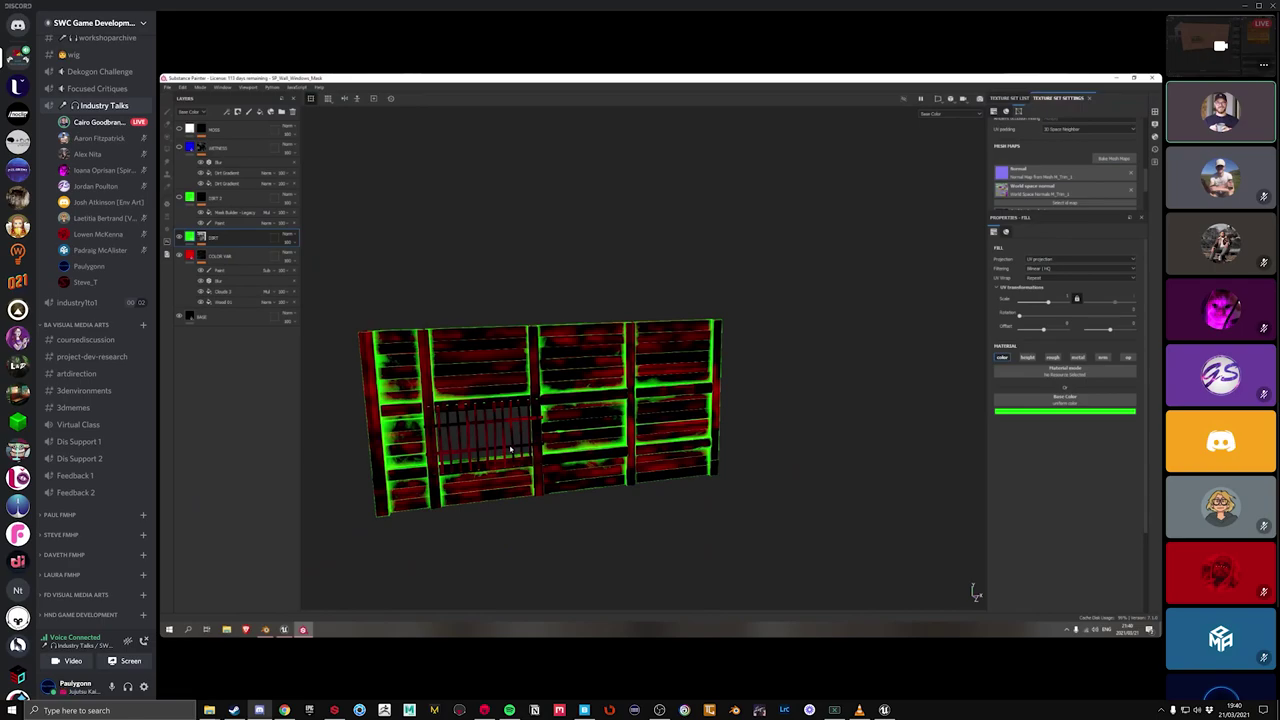
# Step: Select the DIRT layer's mask and review its Mask Builder - Legacy properties while orbiting the wall
pyautogui.keyDown('alt'); pyautogui.moveTo(510, 450); pyautogui.dragTo(607, 460); pyautogui.keyUp('alt')
pyautogui.scroll(4, 558, 455)
pyautogui.scroll(-3, 590, 475)
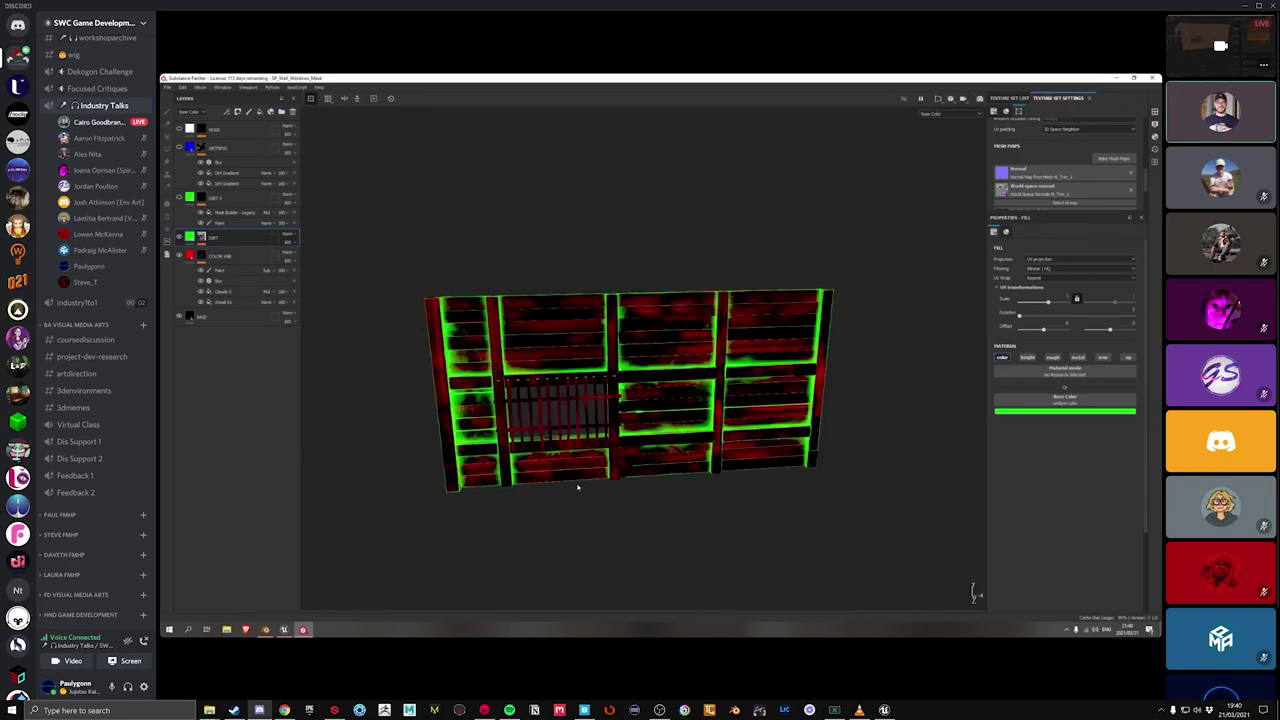
pyautogui.click(201, 237)
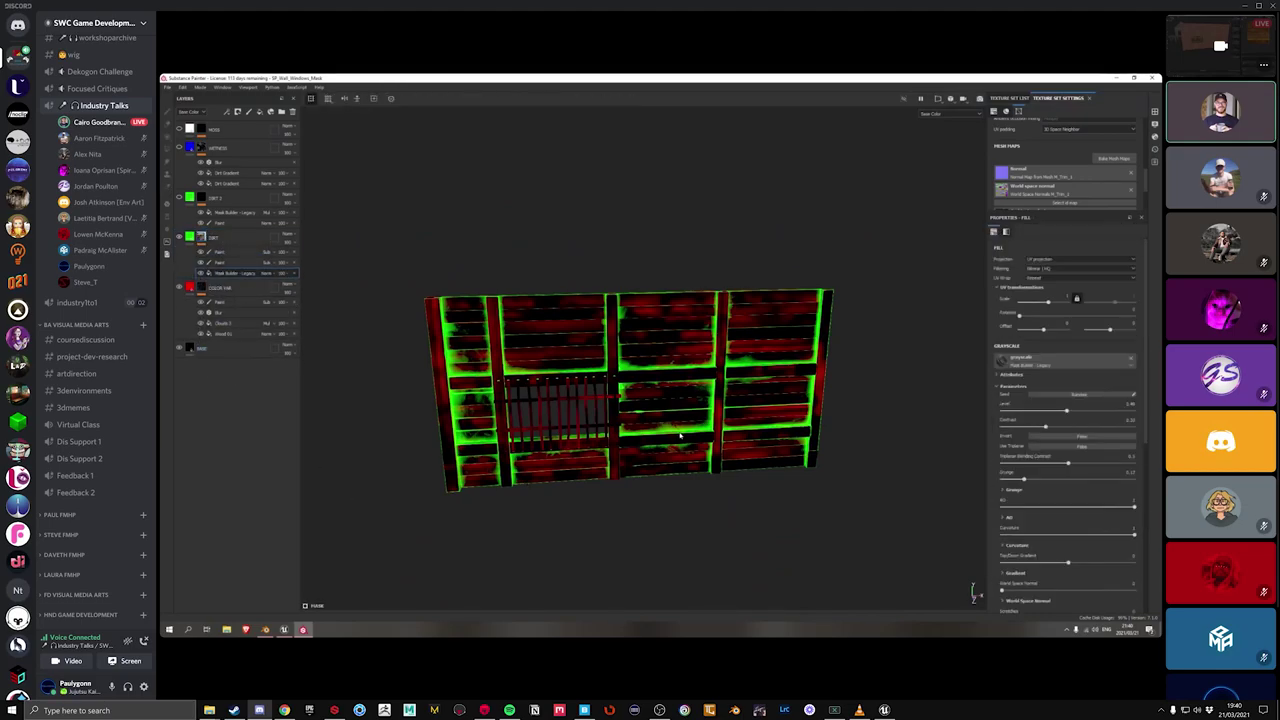
pyautogui.keyDown('alt'); pyautogui.moveTo(490, 474); pyautogui.dragTo(615, 452); pyautogui.keyUp('alt')
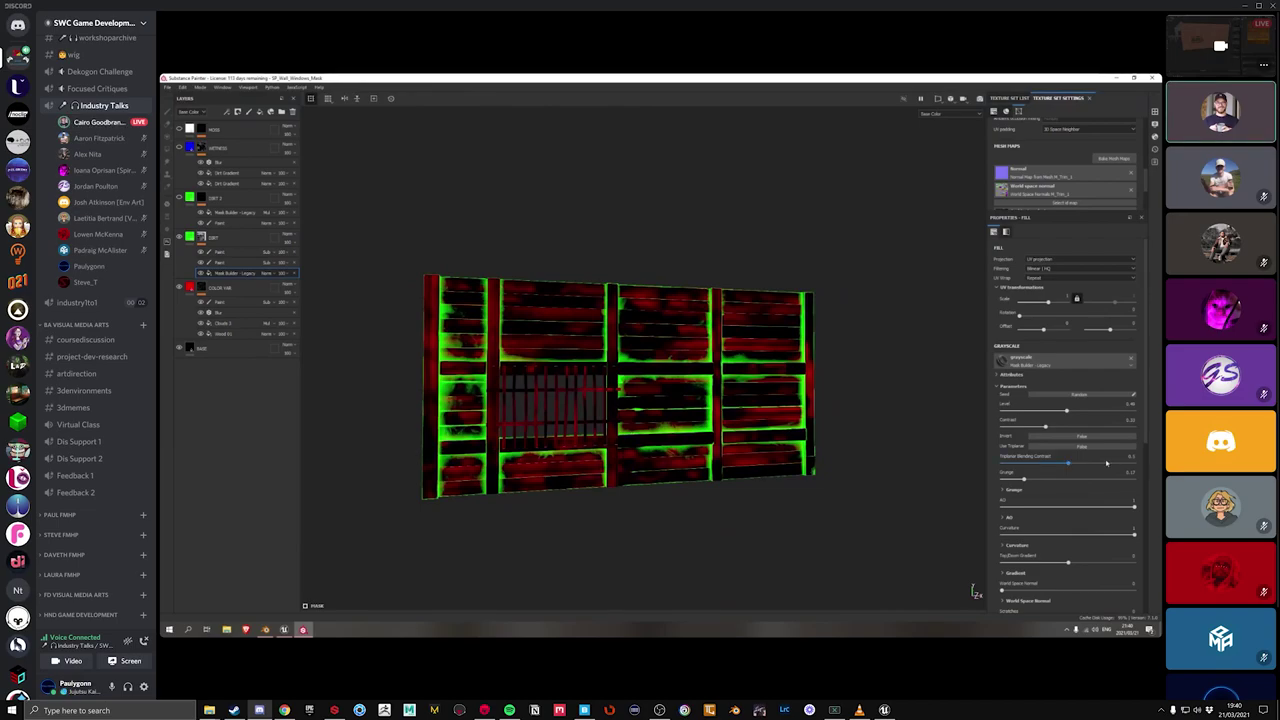
pyautogui.scroll(-1, 1064, 538)
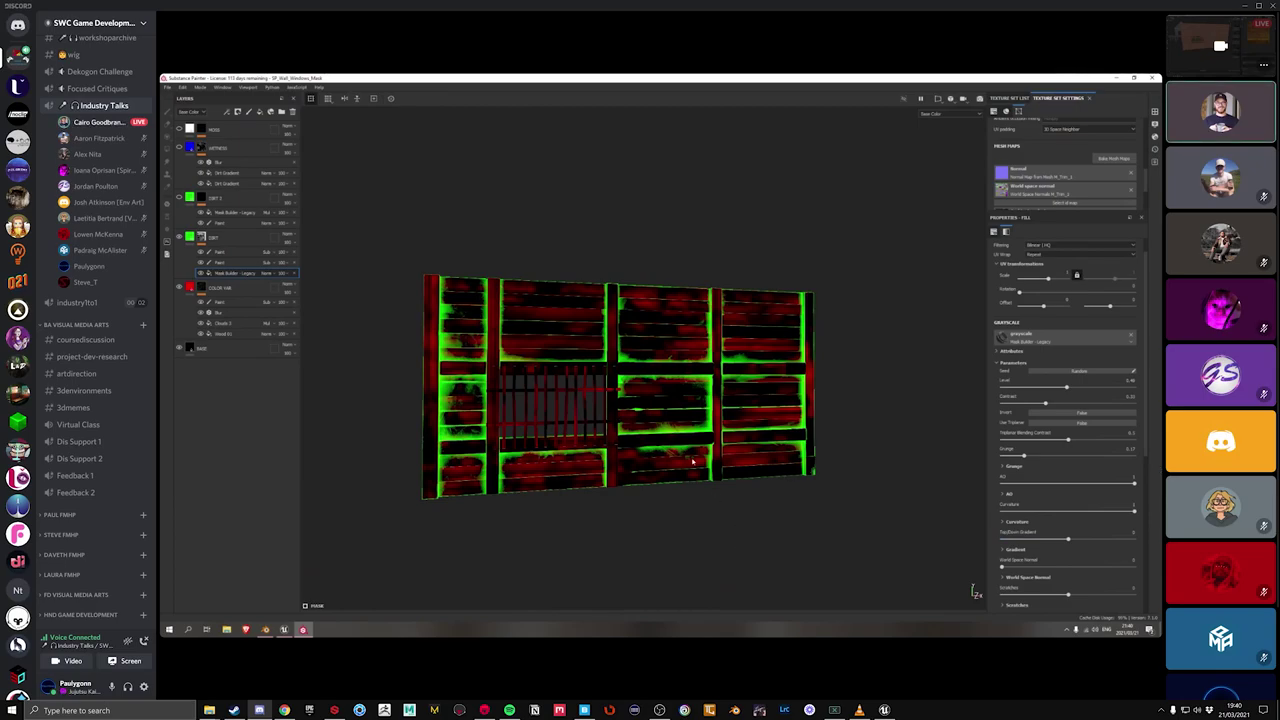
pyautogui.keyDown('alt'); pyautogui.moveTo(692, 460); pyautogui.dragTo(648, 463); pyautogui.keyUp('alt')
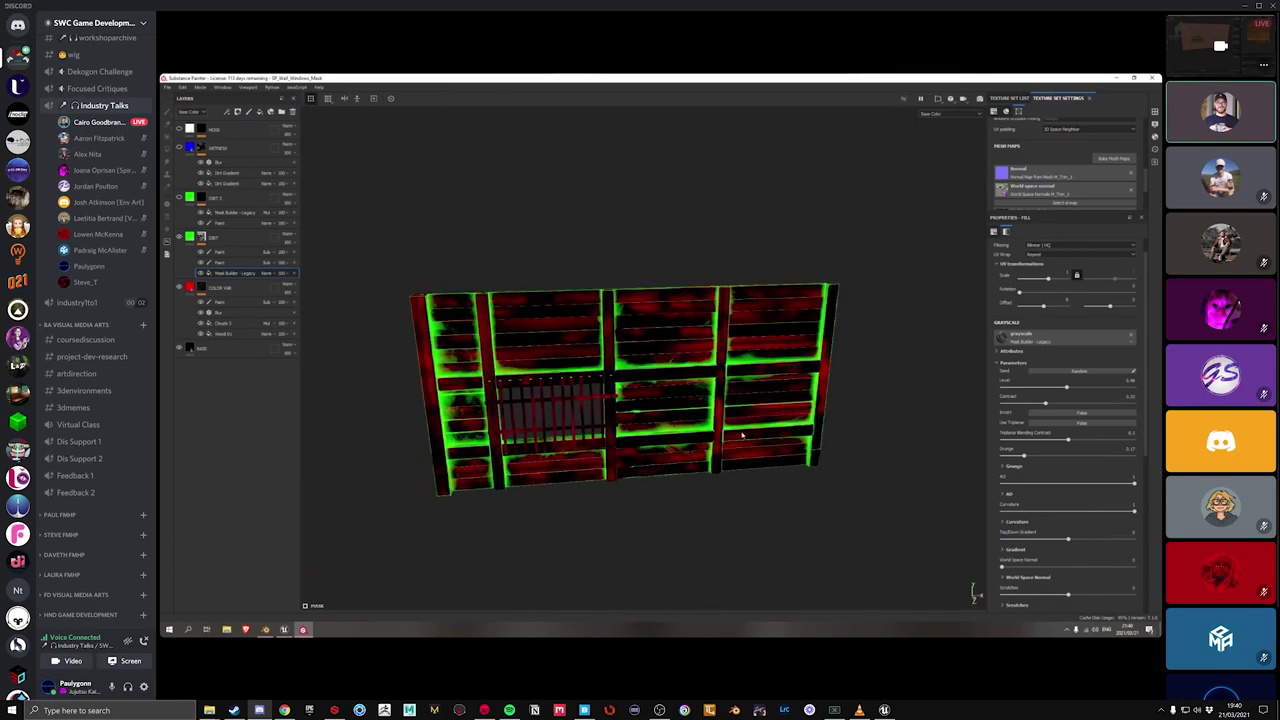
pyautogui.keyDown('alt'); pyautogui.moveTo(742, 434); pyautogui.dragTo(592, 463); pyautogui.keyUp('alt')
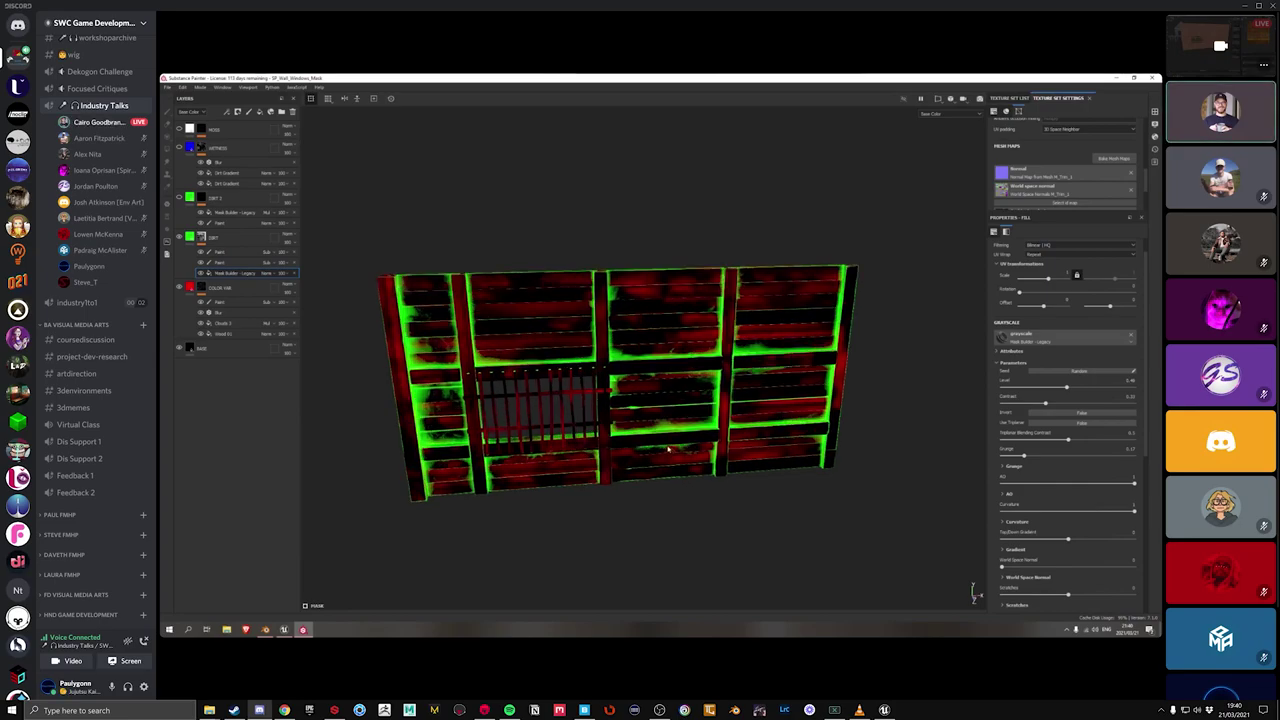
pyautogui.scroll(2, 652, 385)
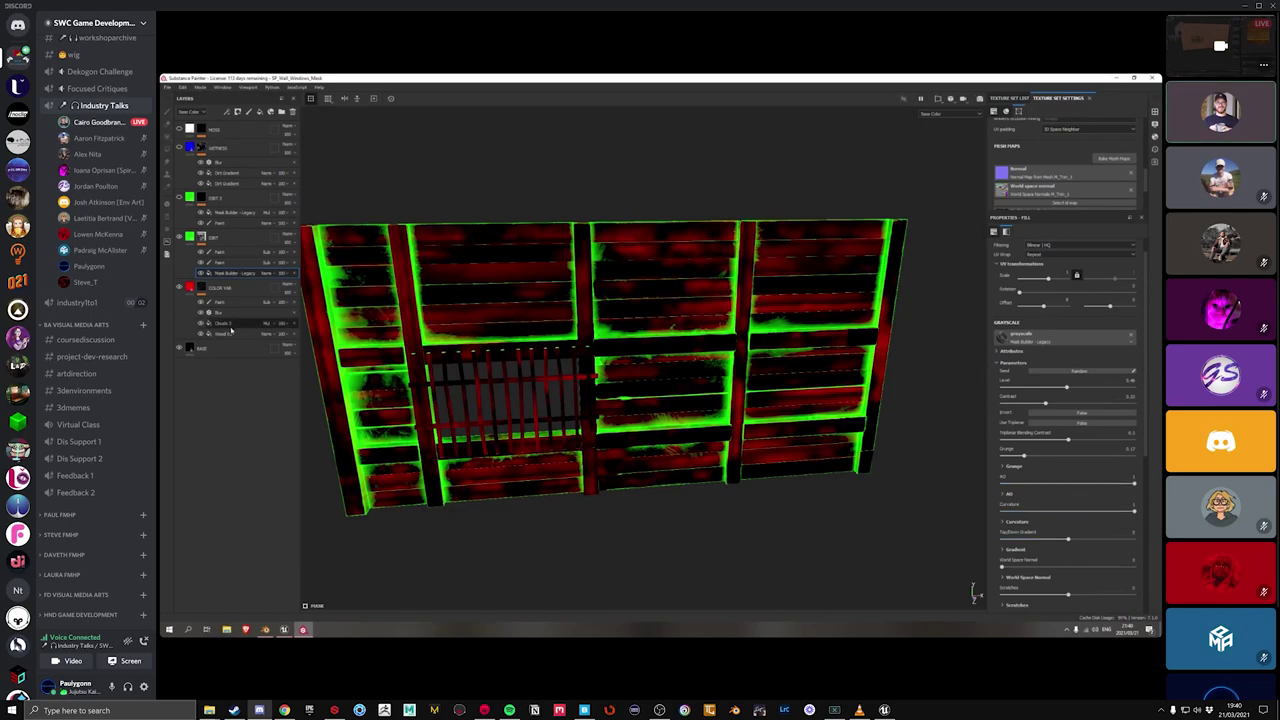
# Step: Orbit and zoom in around the wall, ending with a view from above
pyautogui.moveTo(540, 380)
pyautogui.keyDown('alt'); pyautogui.mouseDown()
pyautogui.moveTo(589, 402)
pyautogui.moveTo(651, 363)
pyautogui.moveTo(627, 388)
pyautogui.mouseUp(); pyautogui.keyUp('alt')
pyautogui.scroll(5, 561, 385)
pyautogui.scroll(3, 627, 388)
pyautogui.moveTo(548, 485)
pyautogui.keyDown('alt'); pyautogui.mouseDown()
pyautogui.moveTo(608, 337)
pyautogui.moveTo(610, 418)
pyautogui.mouseUp(); pyautogui.keyUp('alt')
pyautogui.scroll(2, 600, 290)
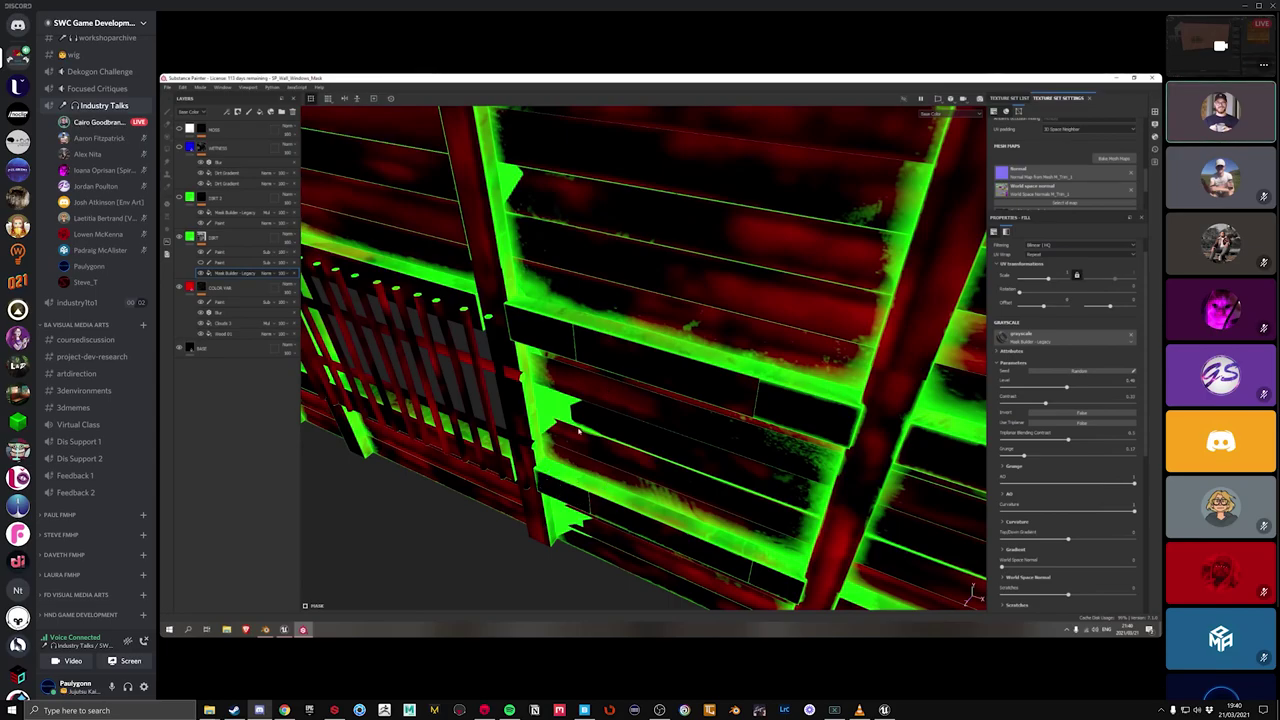
pyautogui.moveTo(578, 429)
pyautogui.keyDown('alt'); pyautogui.mouseDown()
pyautogui.moveTo(620, 400)
pyautogui.moveTo(610, 380)
pyautogui.moveTo(560, 455)
pyautogui.moveTo(646, 434)
pyautogui.moveTo(601, 424)
pyautogui.moveTo(604, 379)
pyautogui.mouseUp(); pyautogui.keyUp('alt')
pyautogui.scroll(2, 600, 463)
pyautogui.keyDown('alt'); pyautogui.moveTo(593, 467); pyautogui.dragTo(614, 320); pyautogui.keyUp('alt')
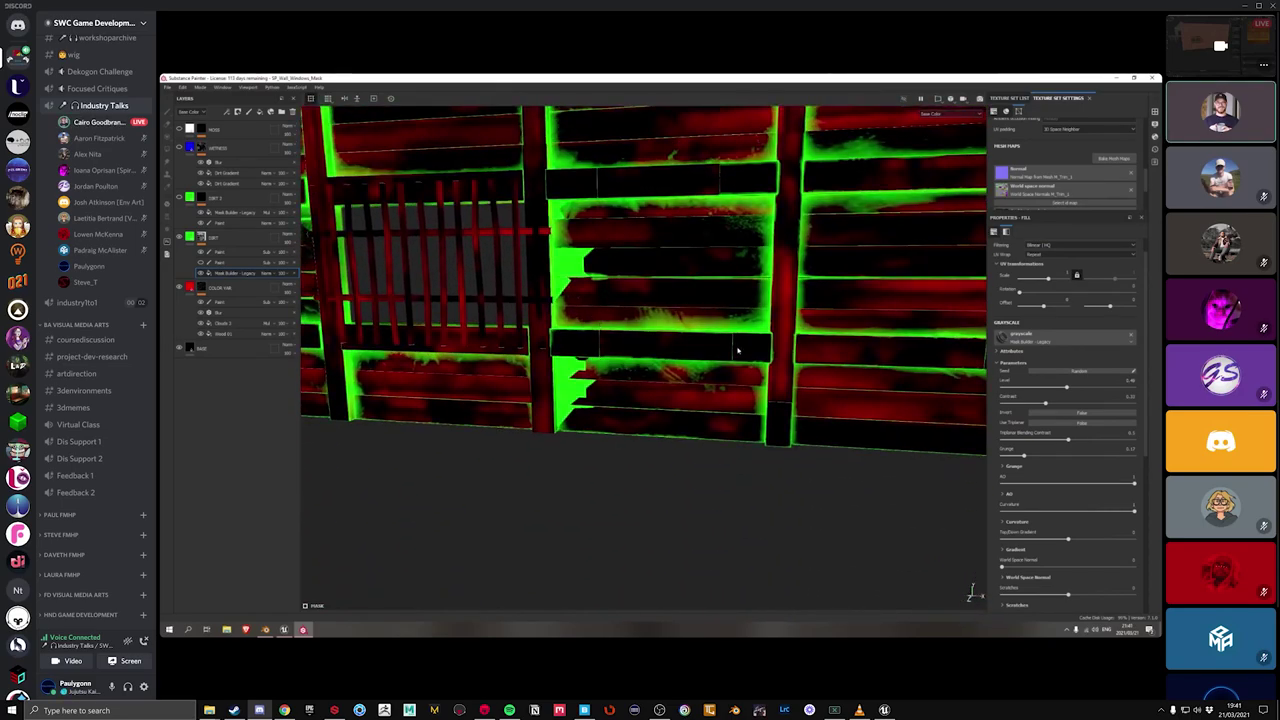
# Step: Bring the wall to a frontal view, frame it, and show the UV sheet beside it
pyautogui.keyDown('alt'); pyautogui.moveTo(738, 350); pyautogui.dragTo(722, 467); pyautogui.keyUp('alt')
pyautogui.keyDown('alt'); pyautogui.moveTo(731, 320); pyautogui.dragTo(652, 428); pyautogui.keyUp('alt')
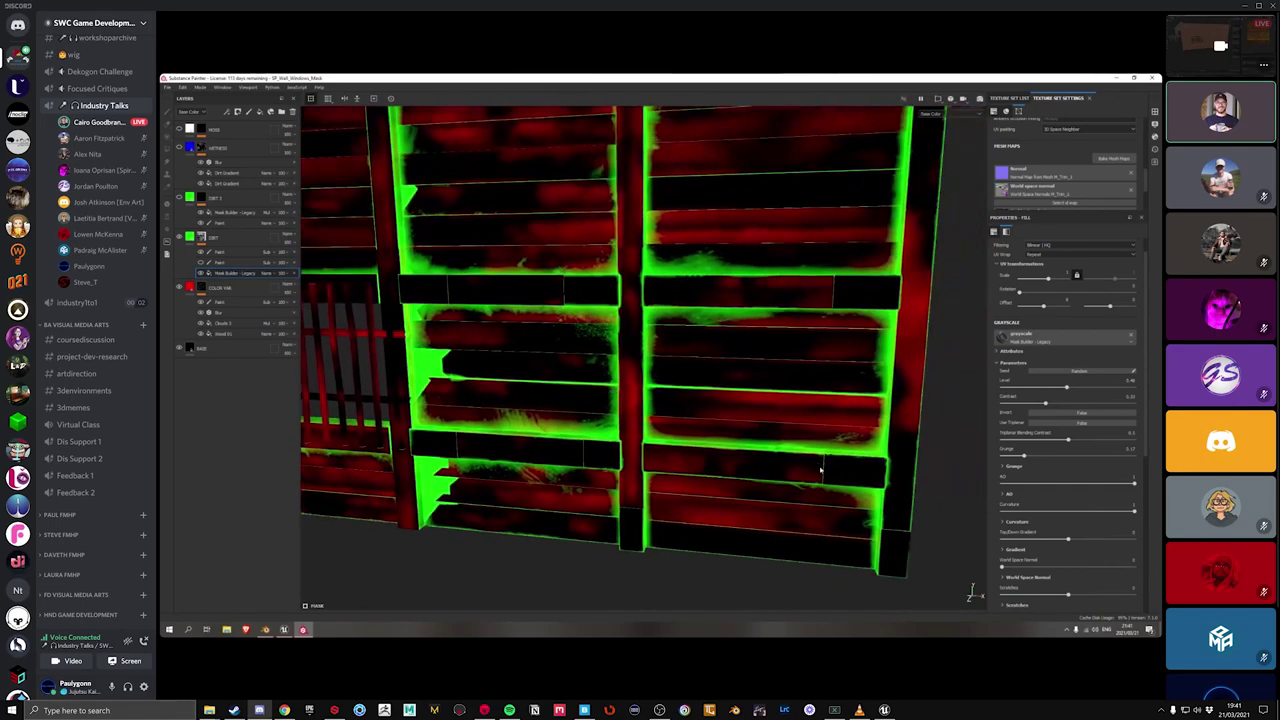
pyautogui.keyDown('alt'); pyautogui.moveTo(820, 470); pyautogui.dragTo(700, 460); pyautogui.keyUp('alt')
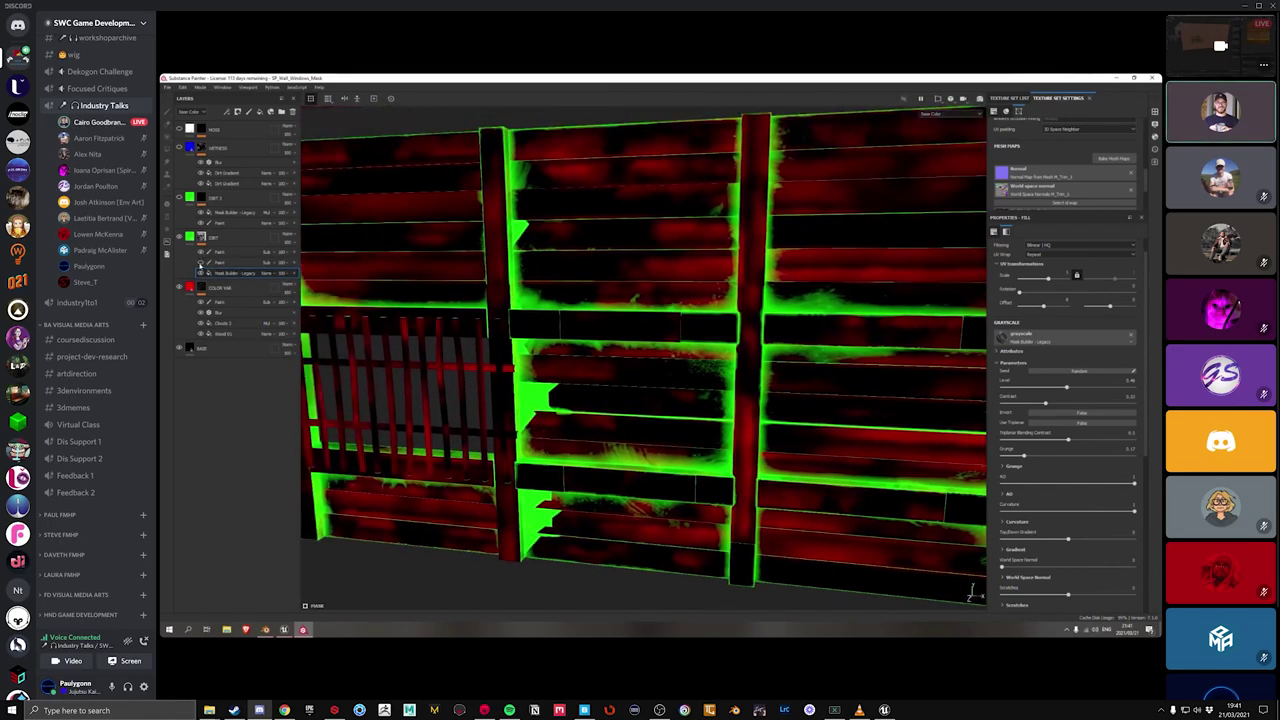
pyautogui.press('f')
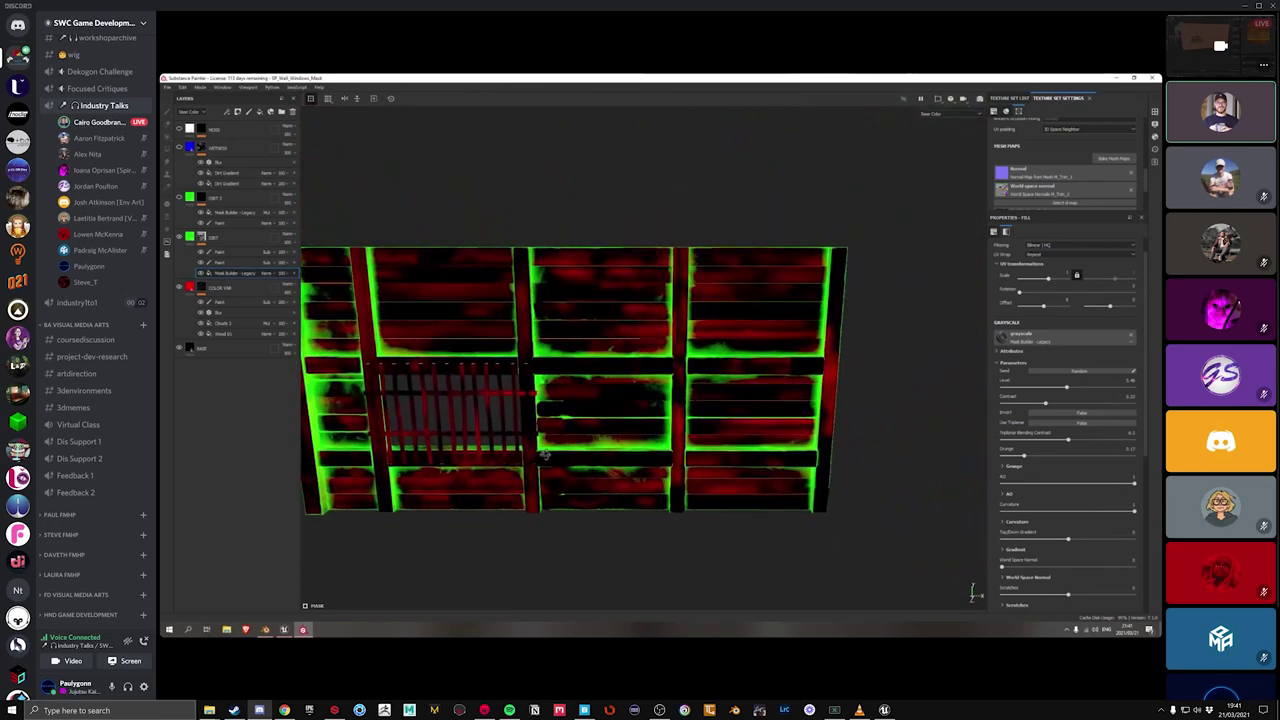
pyautogui.press('F1')
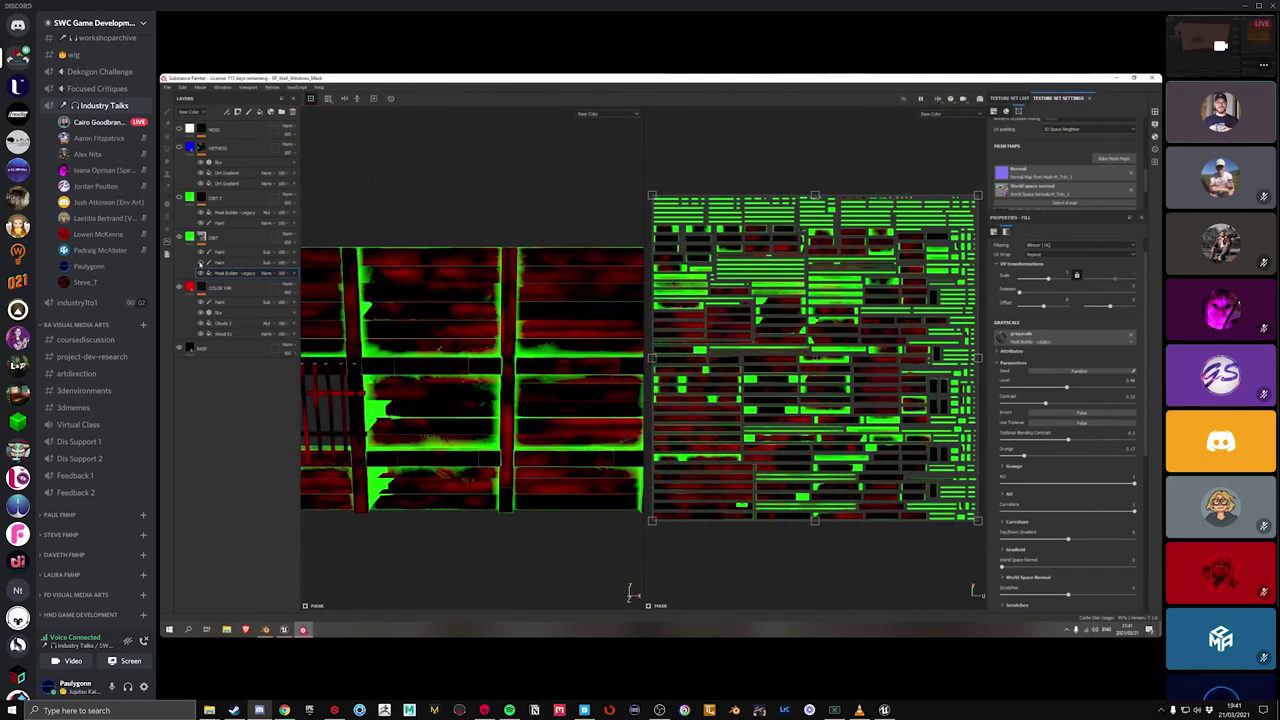
# Step: Return to the 3D-only view and orbit to an angled perspective of the wall
pyautogui.scroll(2, 421, 356)
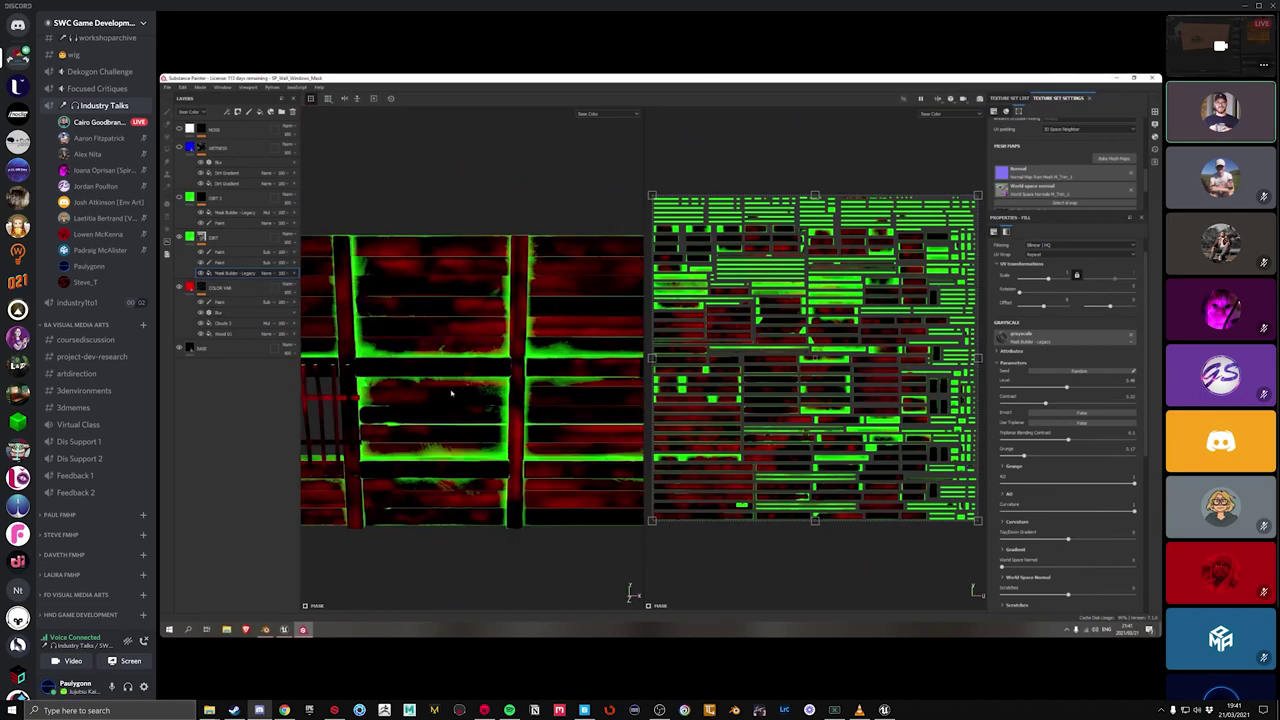
pyautogui.keyDown('alt'); pyautogui.moveTo(451, 393); pyautogui.dragTo(565, 487); pyautogui.keyUp('alt')
pyautogui.press('F2')
pyautogui.scroll(-4, 551, 459)
pyautogui.scroll(3, 515, 500)
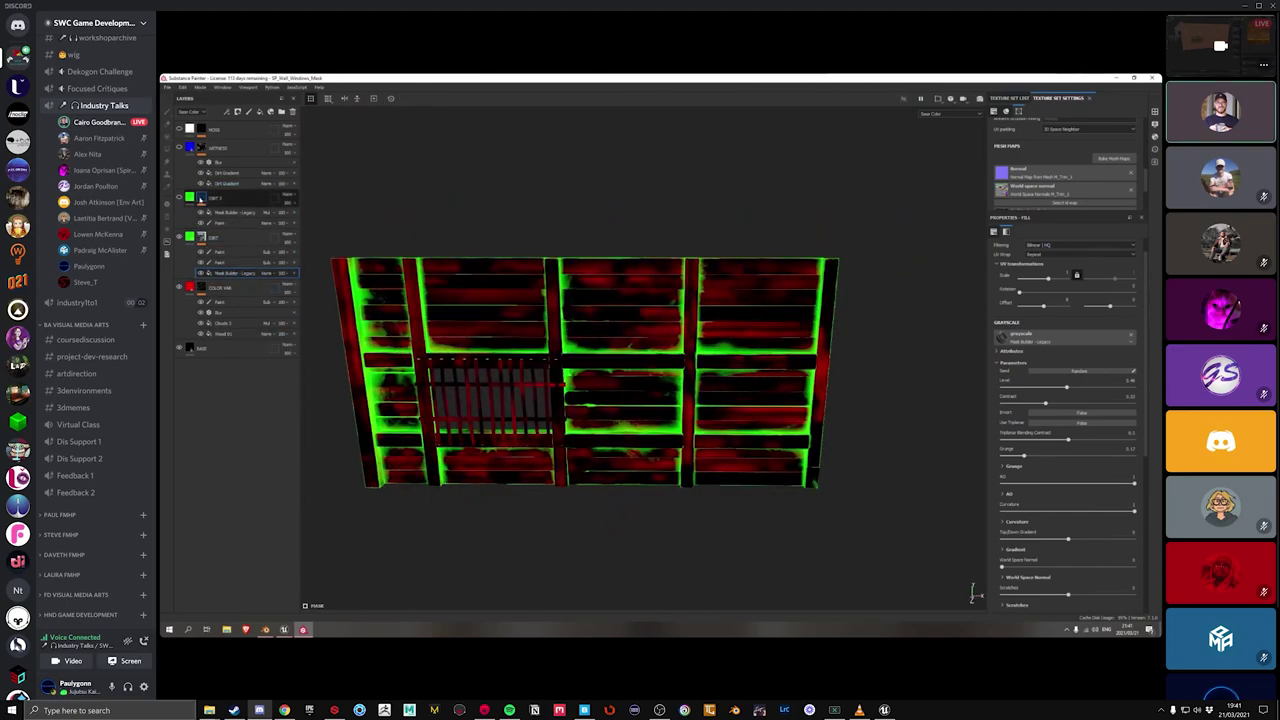
pyautogui.scroll(2, 571, 374)
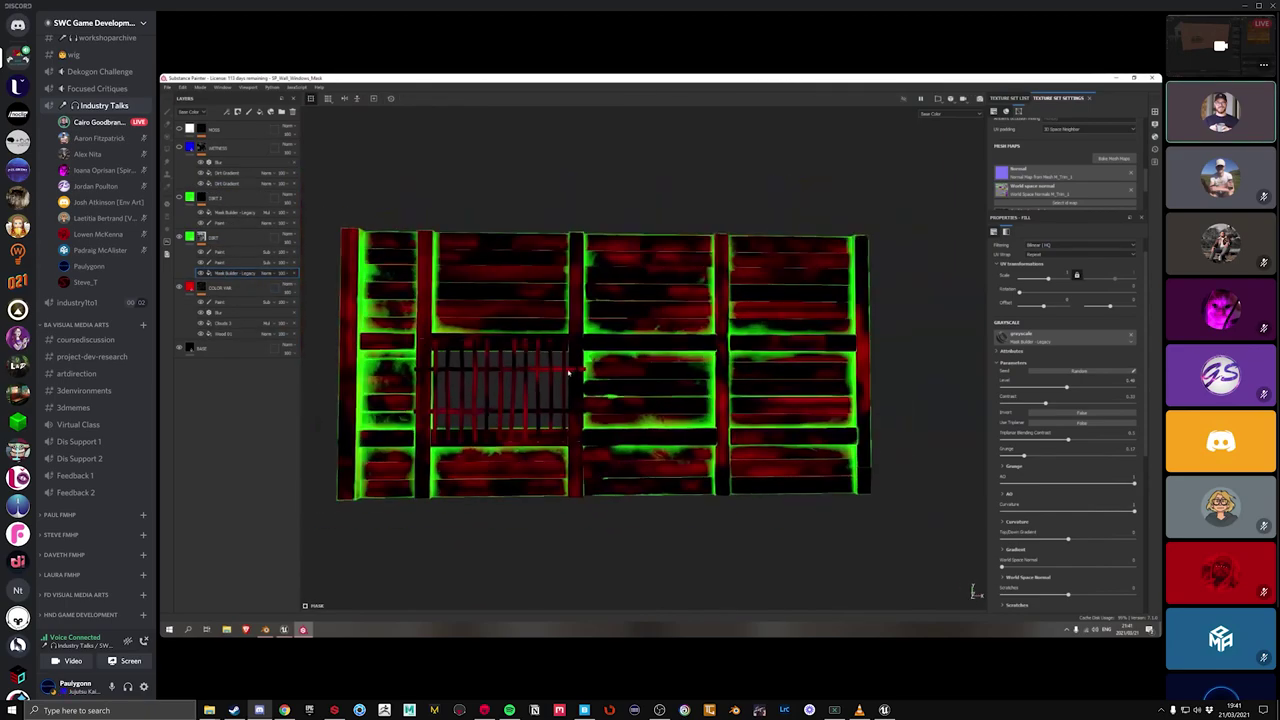
pyautogui.keyDown('alt'); pyautogui.moveTo(569, 417); pyautogui.dragTo(583, 440); pyautogui.keyUp('alt')
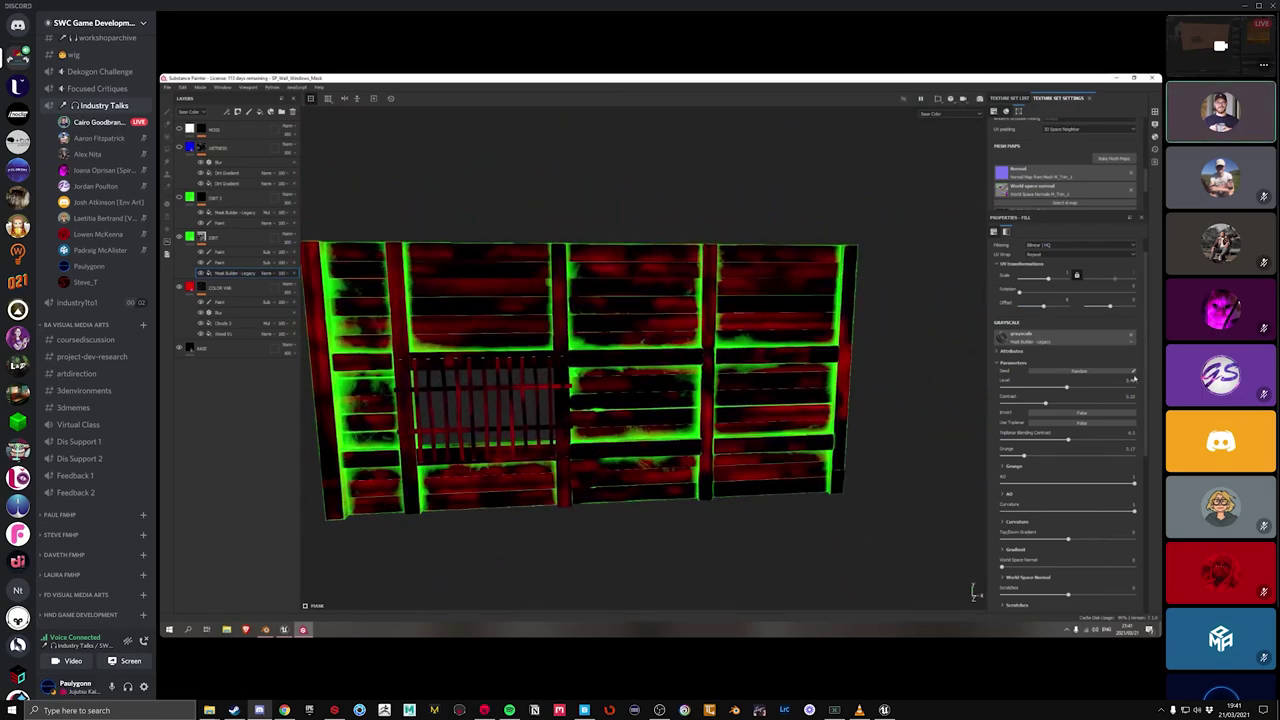
# Step: Raise the green dirt mask's Mask Builder Level so grime spreads wider
pyautogui.moveTo(1066, 388)
pyautogui.mouseDown()
pyautogui.moveTo(1045, 388)
pyautogui.moveTo(1066, 388)
pyautogui.mouseUp()
pyautogui.keyDown('alt'); pyautogui.moveTo(700, 470); pyautogui.dragTo(684, 339); pyautogui.keyUp('alt')
pyautogui.moveTo(1072, 392)
pyautogui.mouseDown()
pyautogui.moveTo(1050, 390)
pyautogui.moveTo(1087, 383)
pyautogui.moveTo(1058, 387)
pyautogui.mouseUp()
# Step: Make the grate bars carry the green mask and frame the whole wall
pyautogui.scroll(5, 630, 400)
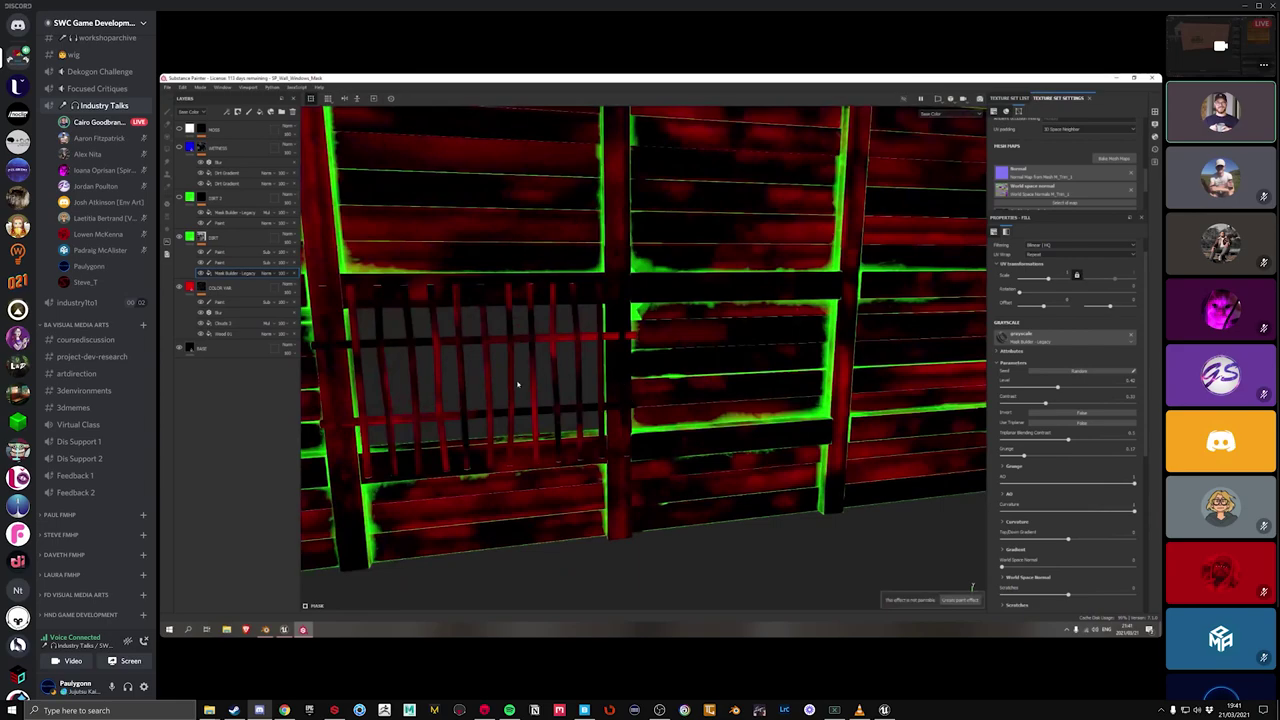
pyautogui.keyDown('alt'); pyautogui.moveTo(517, 383); pyautogui.dragTo(596, 370); pyautogui.keyUp('alt')
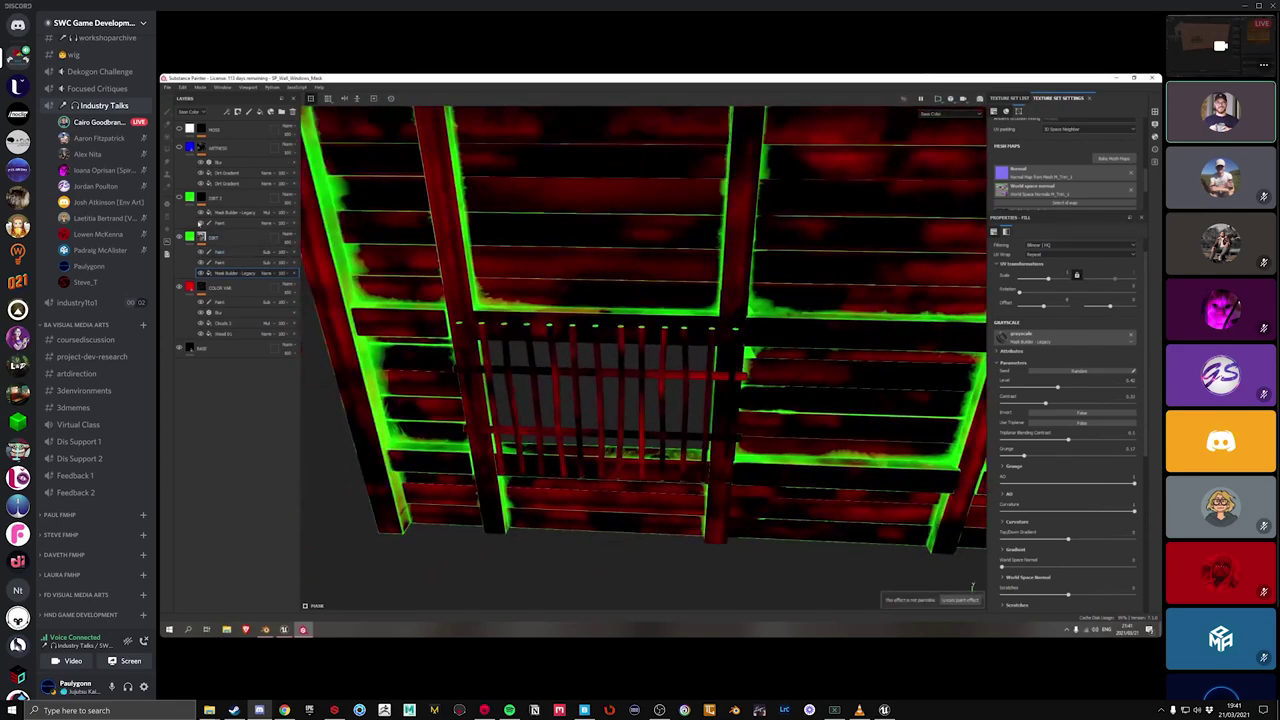
pyautogui.click(178, 200)
pyautogui.press('f')
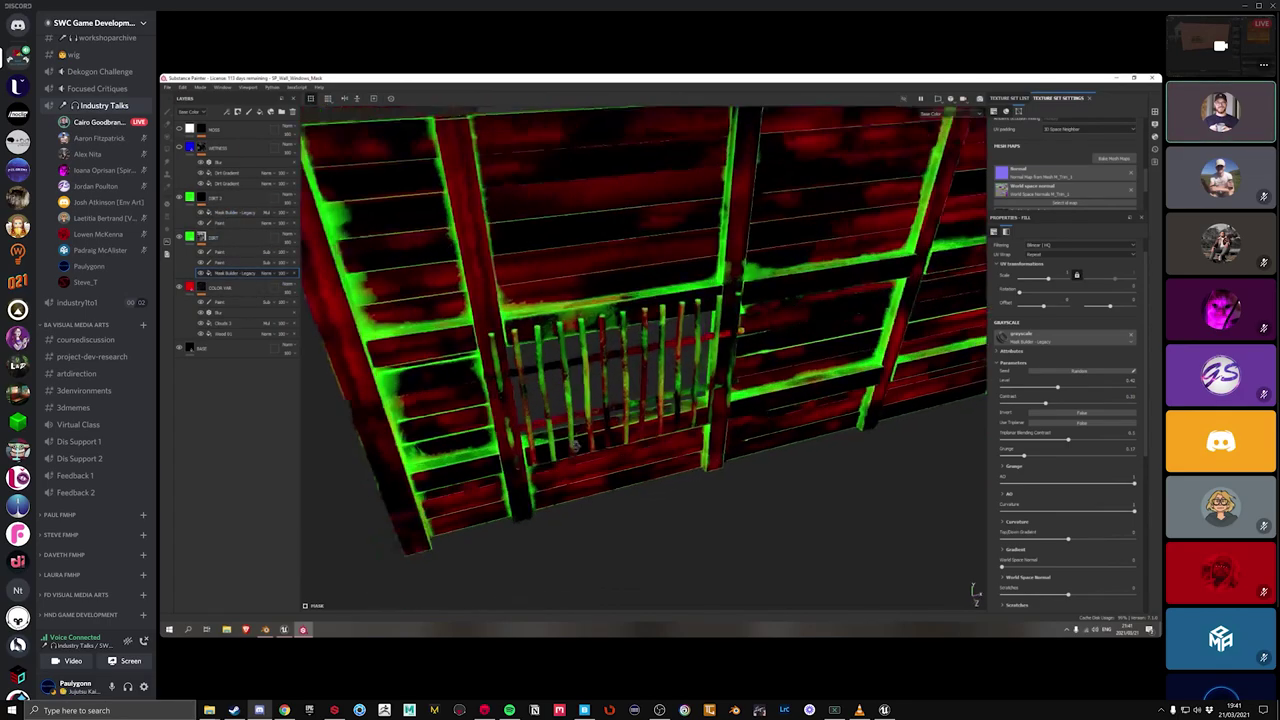
# Step: Select the DIRT 2 mask generator and adjust its curvature contribution on the gate
pyautogui.click(240, 212)
pyautogui.keyDown('alt'); pyautogui.moveTo(665, 418); pyautogui.dragTo(630, 447); pyautogui.keyUp('alt')
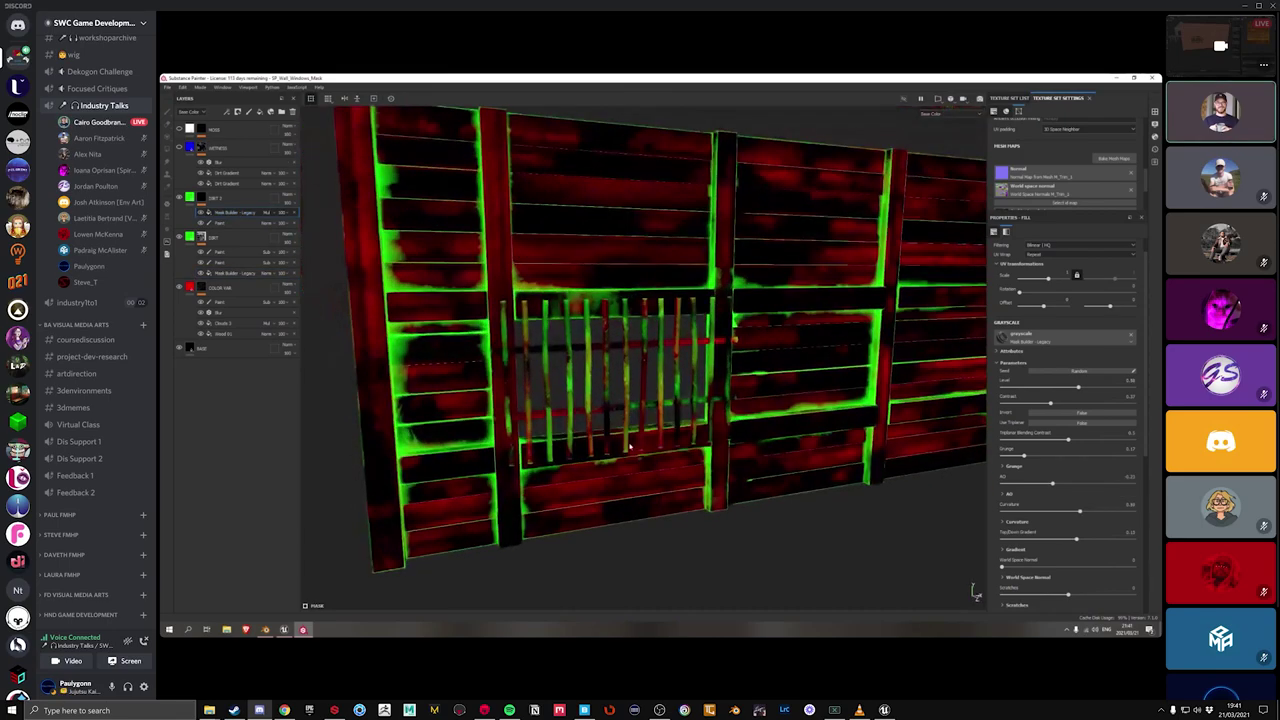
pyautogui.keyDown('alt'); pyautogui.moveTo(734, 340); pyautogui.dragTo(912, 593); pyautogui.keyUp('alt')
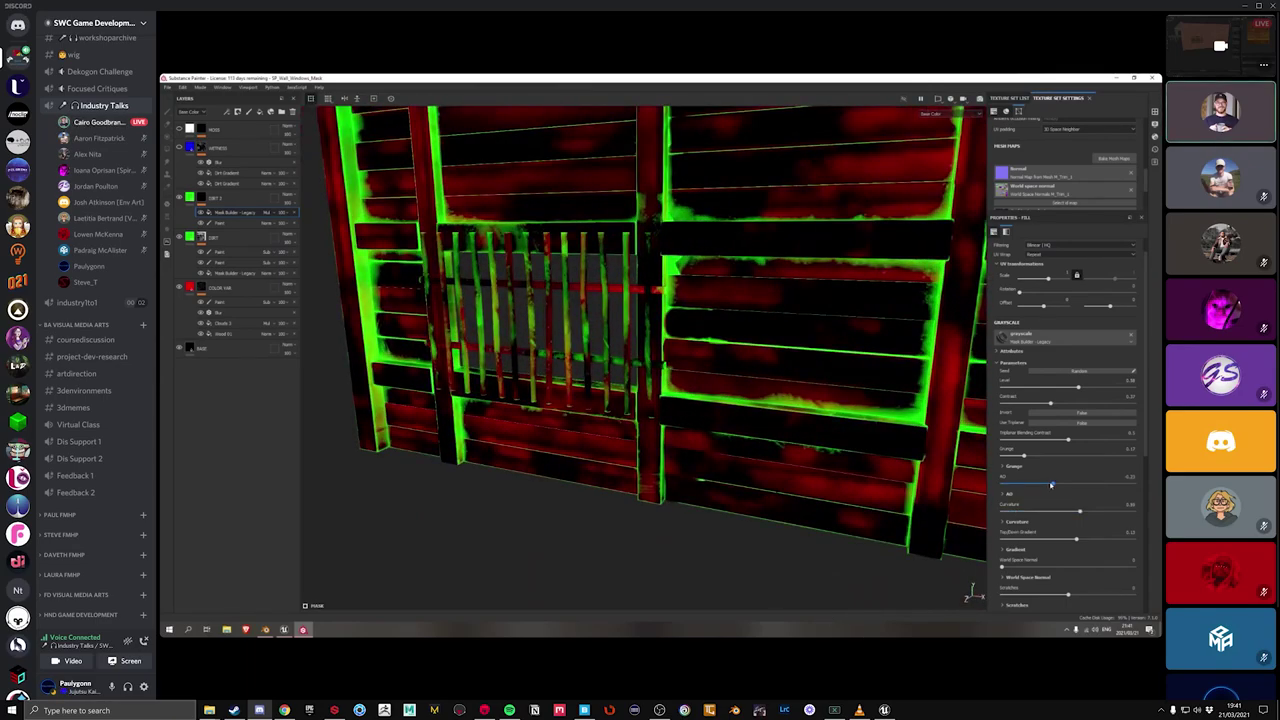
pyautogui.moveTo(1079, 511); pyautogui.dragTo(1033, 517)
pyautogui.keyDown('alt'); pyautogui.moveTo(700, 400); pyautogui.dragTo(661, 425); pyautogui.keyUp('alt')
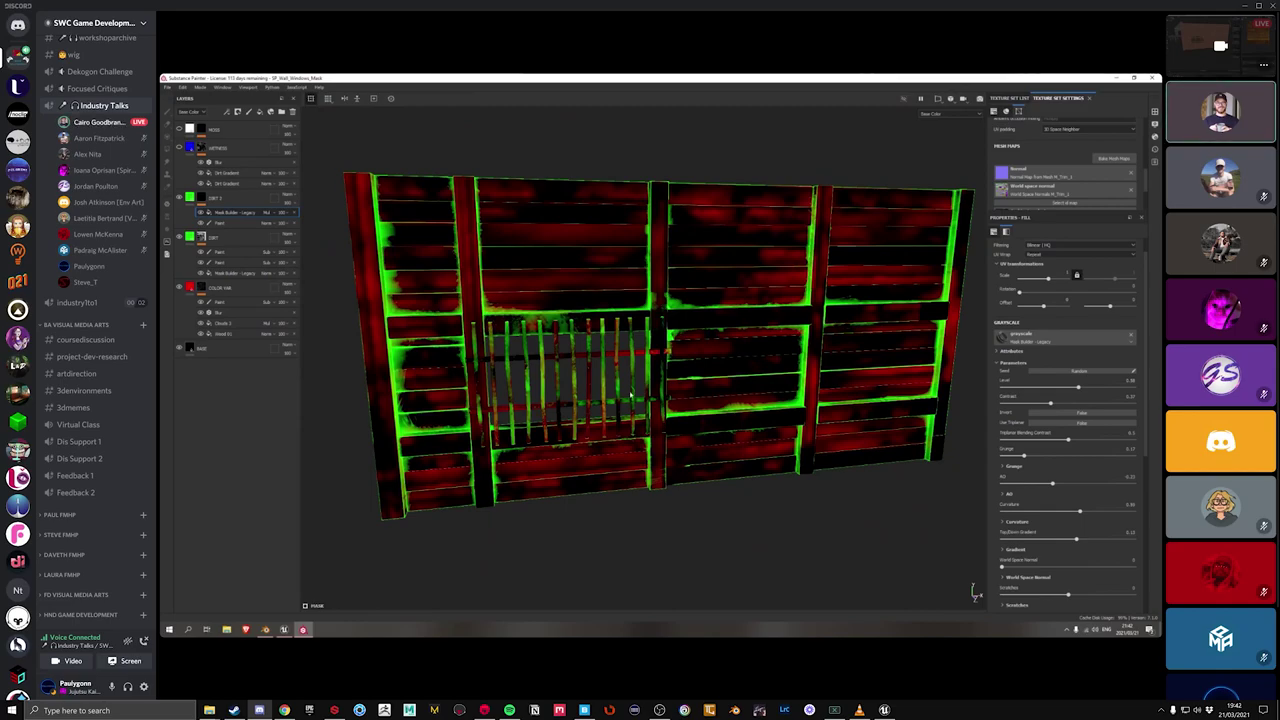
pyautogui.moveTo(561, 531)
pyautogui.keyDown('alt'); pyautogui.mouseDown()
pyautogui.moveTo(590, 430)
pyautogui.moveTo(612, 452)
pyautogui.moveTo(600, 523)
pyautogui.moveTo(601, 496)
pyautogui.mouseUp(); pyautogui.keyUp('alt')
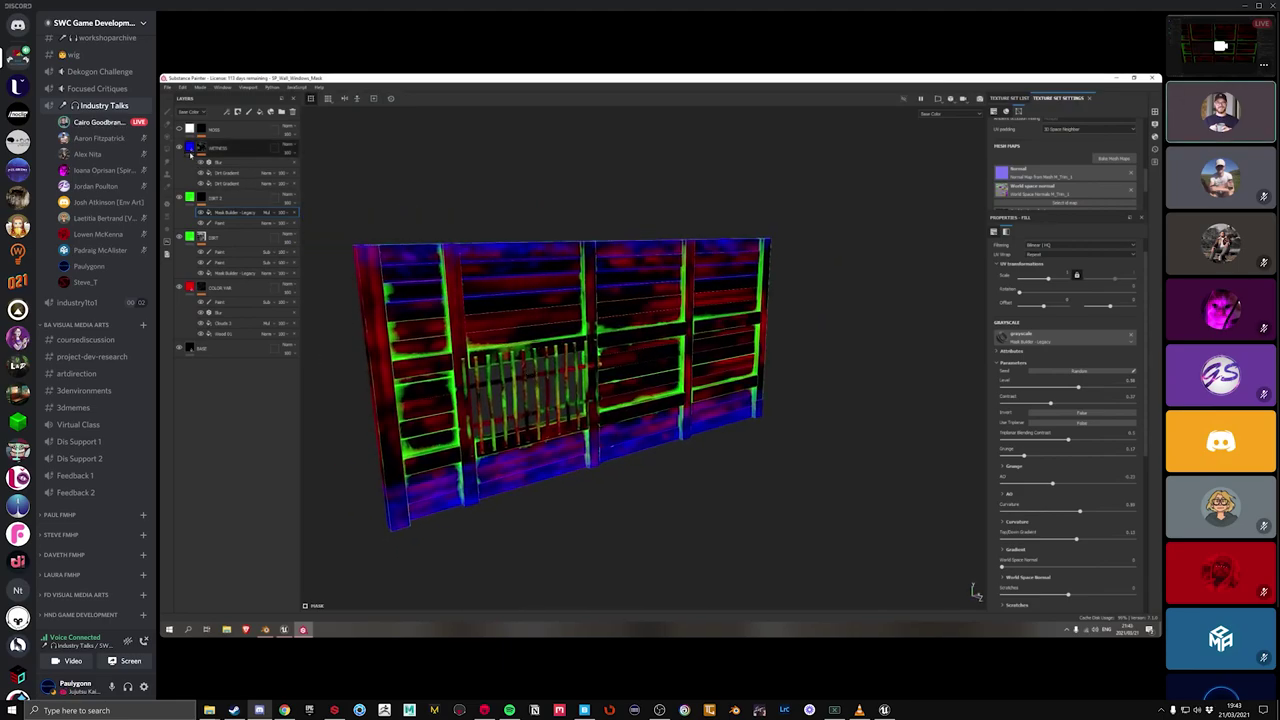
pyautogui.moveTo(664, 321)
pyautogui.keyDown('alt'); pyautogui.mouseDown()
pyautogui.moveTo(686, 514)
pyautogui.moveTo(650, 424)
pyautogui.moveTo(617, 410)
pyautogui.mouseUp(); pyautogui.keyUp('alt')
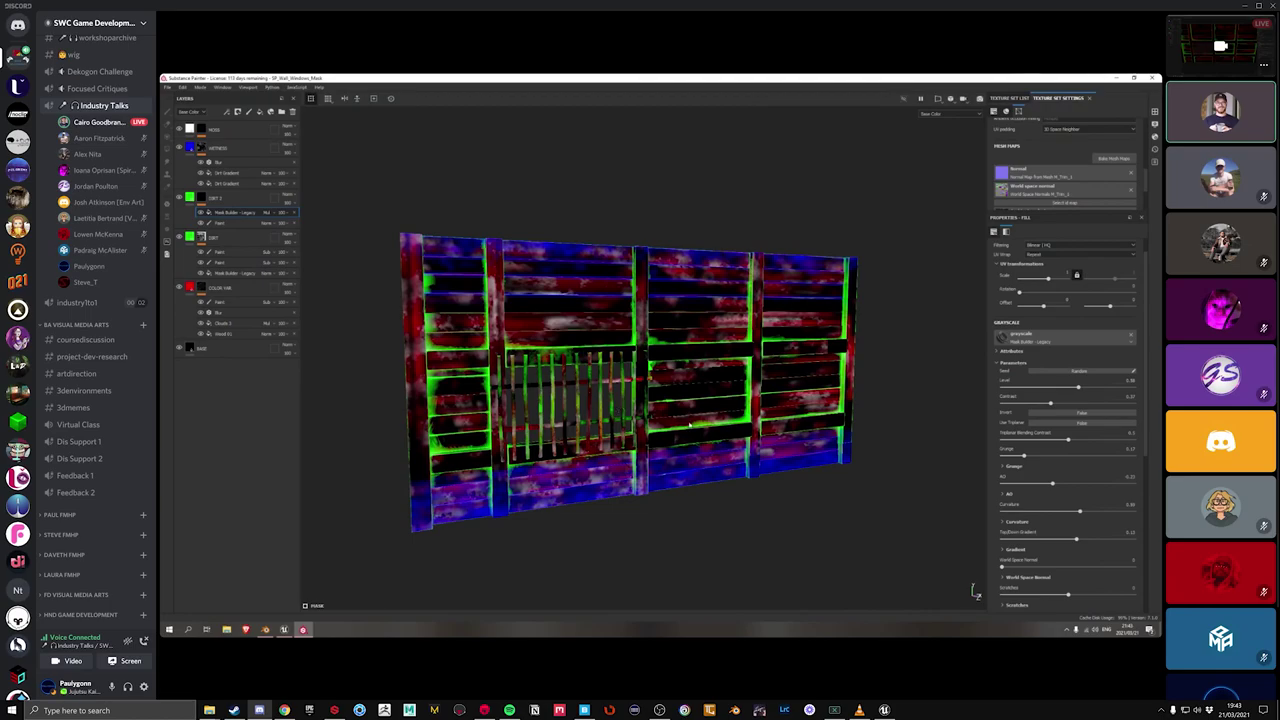
pyautogui.moveTo(689, 423)
pyautogui.keyDown('alt'); pyautogui.mouseDown()
pyautogui.moveTo(700, 400)
pyautogui.moveTo(631, 303)
pyautogui.mouseUp(); pyautogui.keyUp('alt')
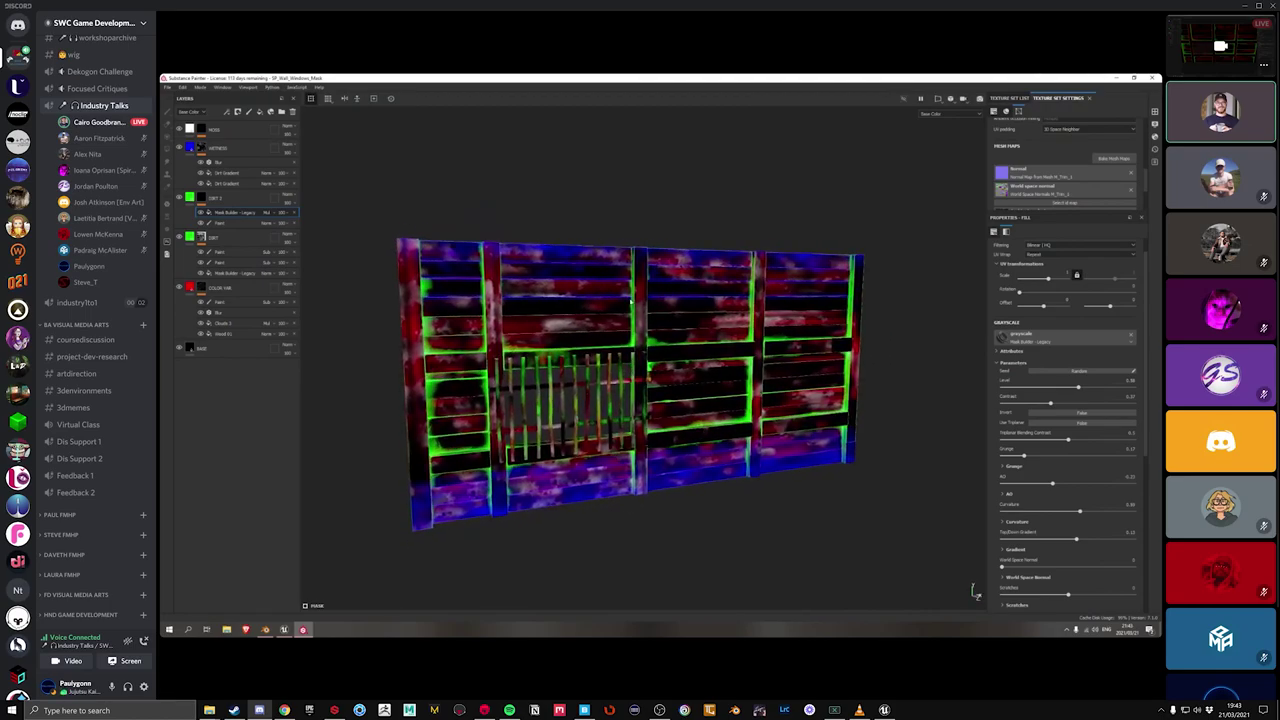
pyautogui.keyDown('alt'); pyautogui.moveTo(661, 351); pyautogui.dragTo(527, 503); pyautogui.keyUp('alt')
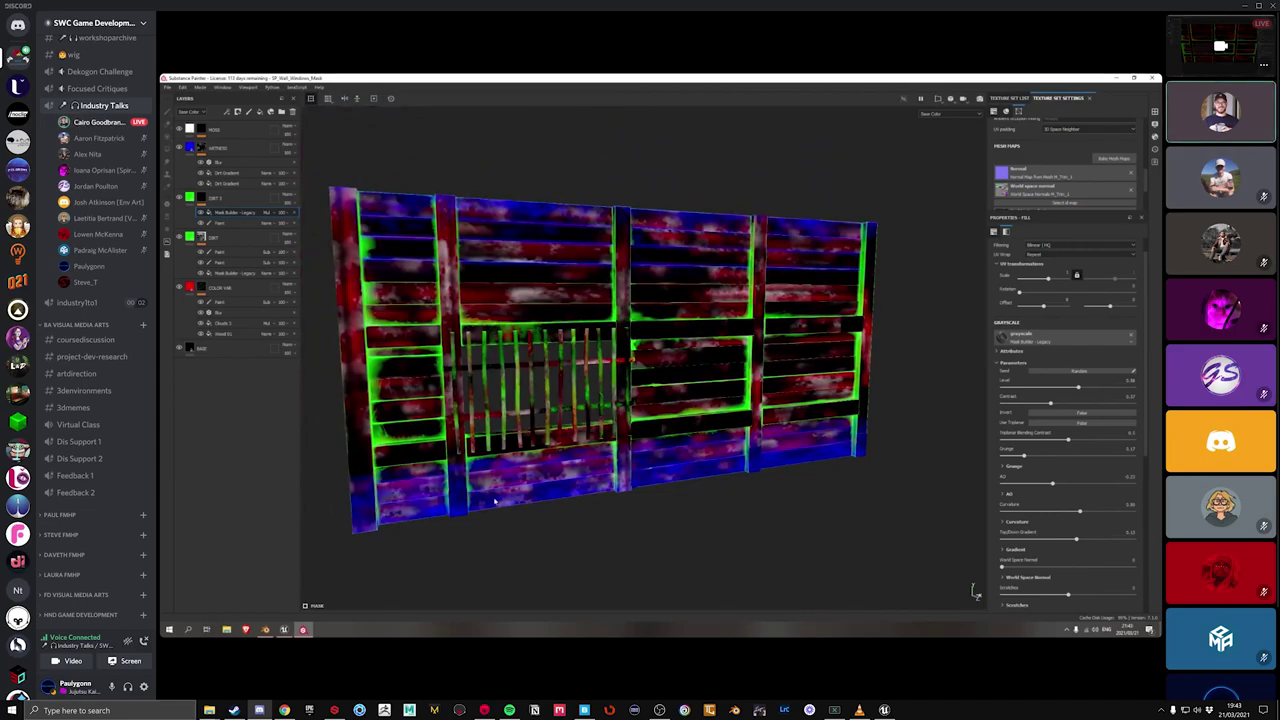
pyautogui.keyDown('alt'); pyautogui.moveTo(521, 502); pyautogui.dragTo(568, 477, button='middle'); pyautogui.keyUp('alt')
# Step: In Unreal, set the viewport to Unlit and fly to the hut's side wall
pyautogui.click(284, 629)
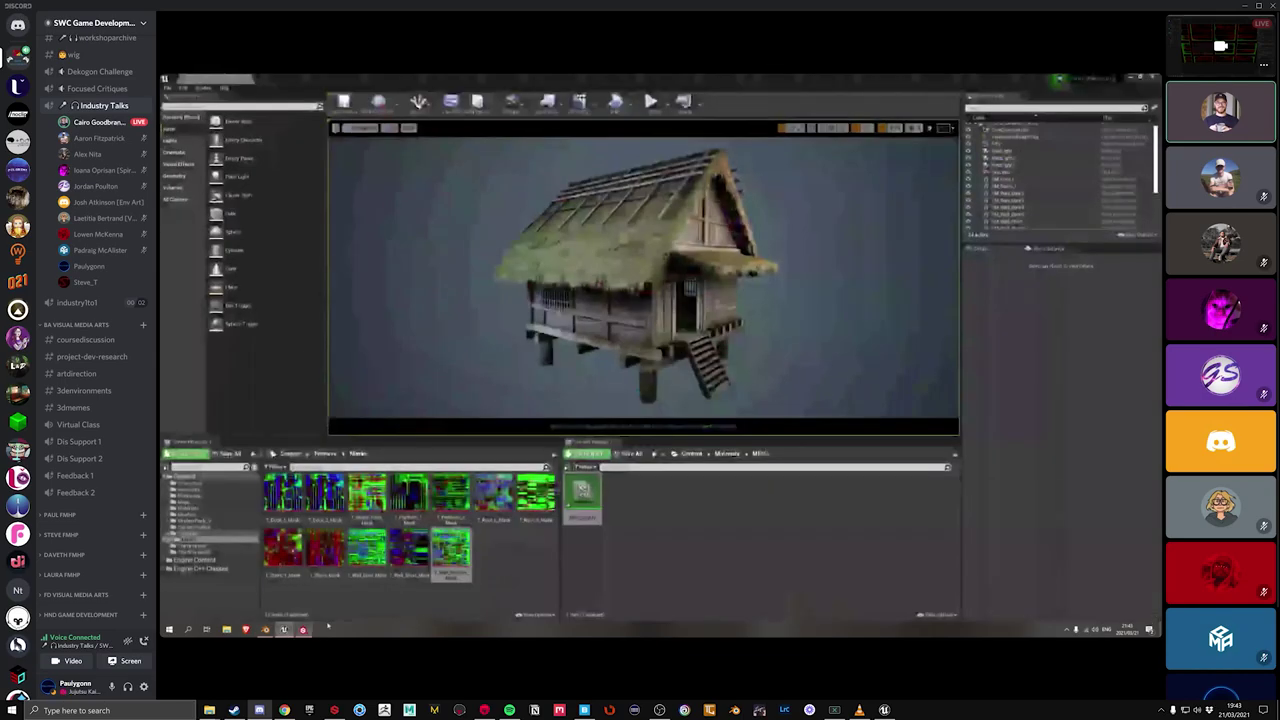
pyautogui.click(393, 128)
pyautogui.click(400, 152)
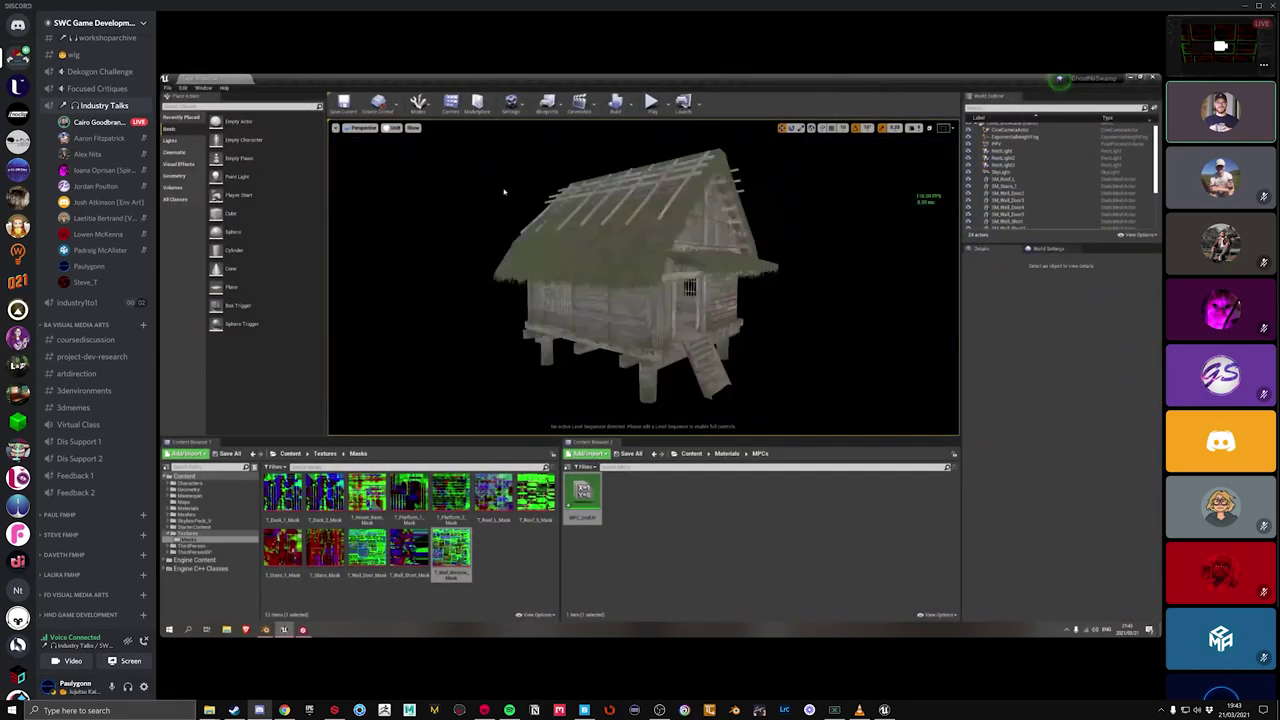
pyautogui.moveTo(640, 300); pyautogui.dragTo(470, 232)
# Step: Return to Substance Painter and zoom on the wall front-on
pyautogui.click(303, 629)
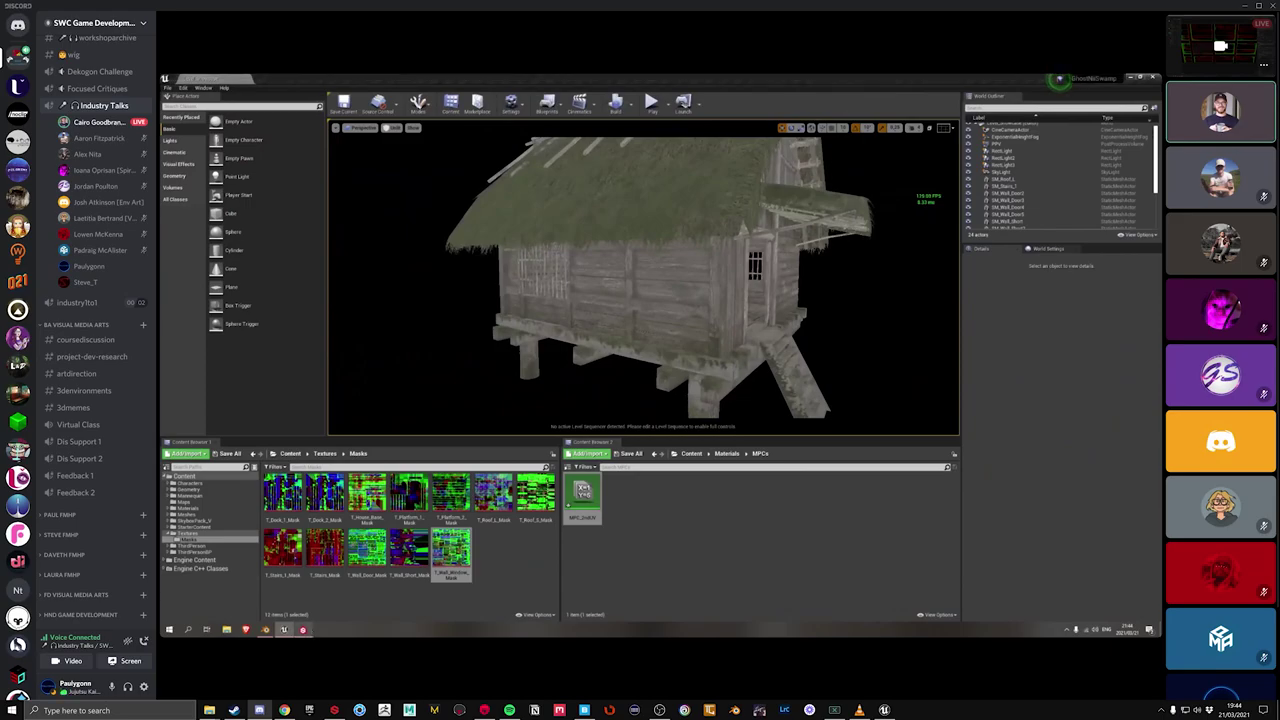
pyautogui.scroll(3, 603, 515)
pyautogui.scroll(-5, 603, 505)
pyautogui.scroll(3, 604, 495)
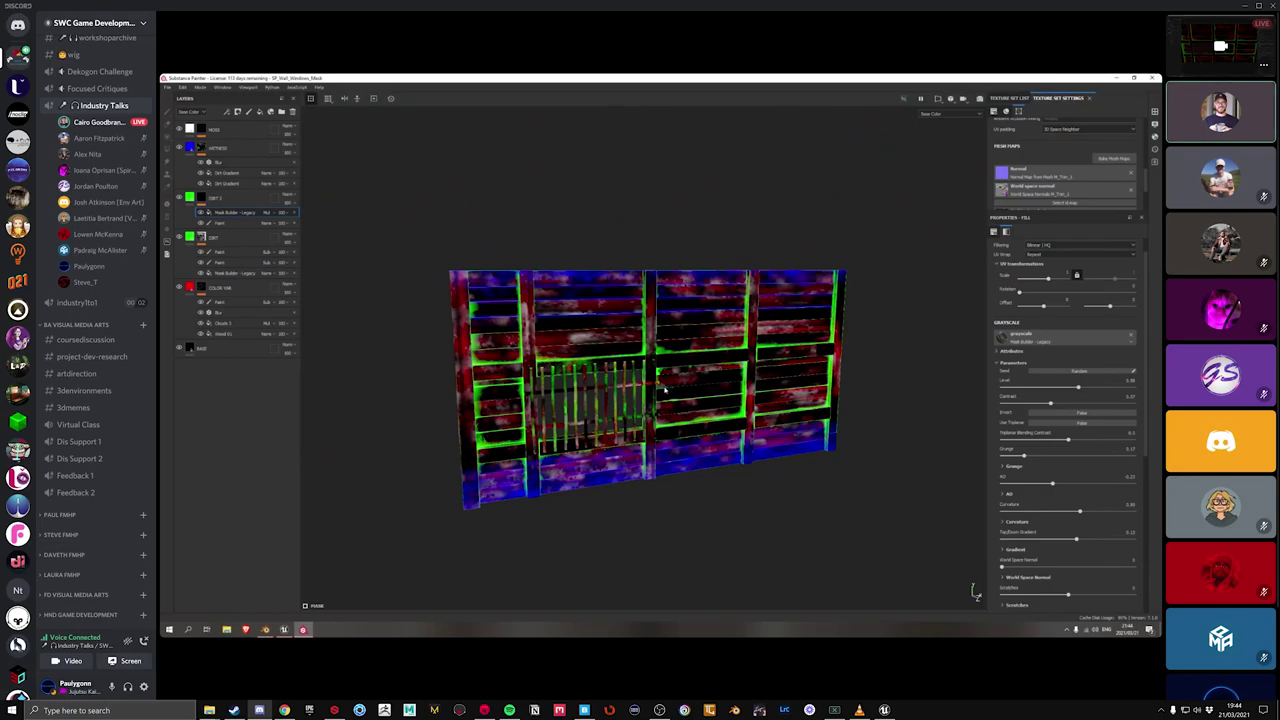
pyautogui.moveTo(664, 390); pyautogui.dragTo(588, 378, button='middle')
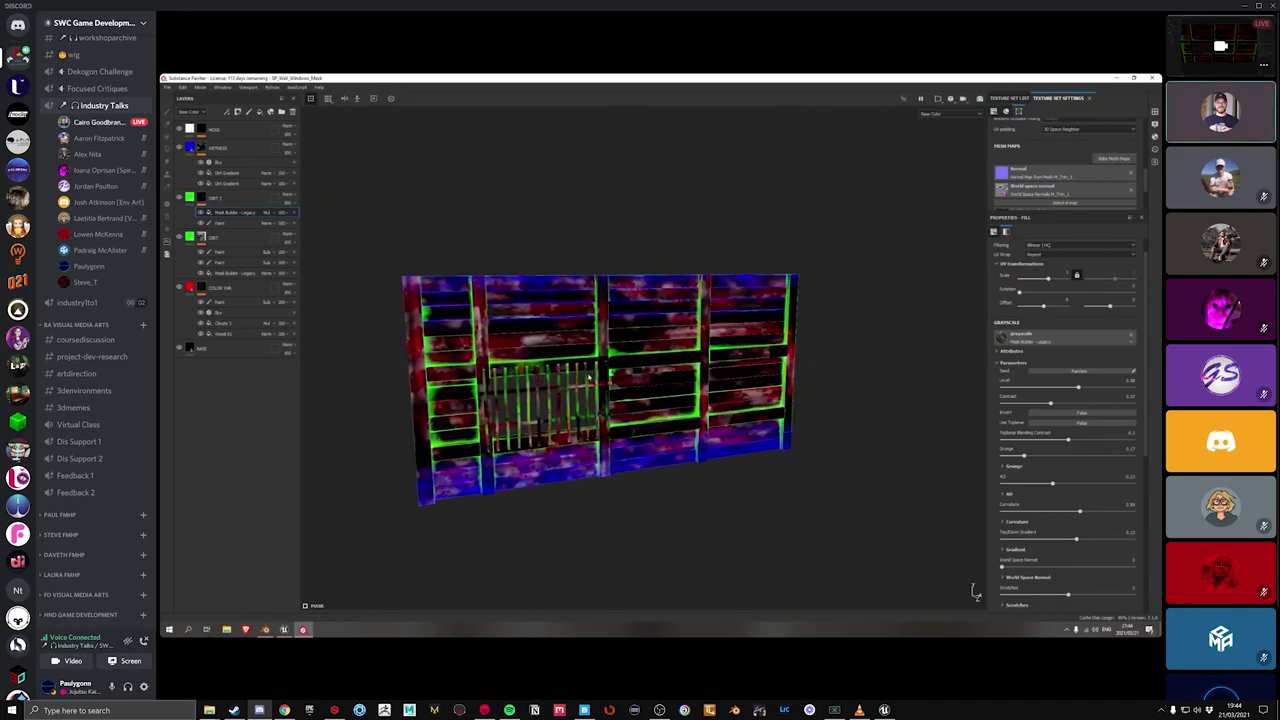
pyautogui.keyDown('alt'); pyautogui.moveTo(589, 376); pyautogui.dragTo(546, 423); pyautogui.keyUp('alt')
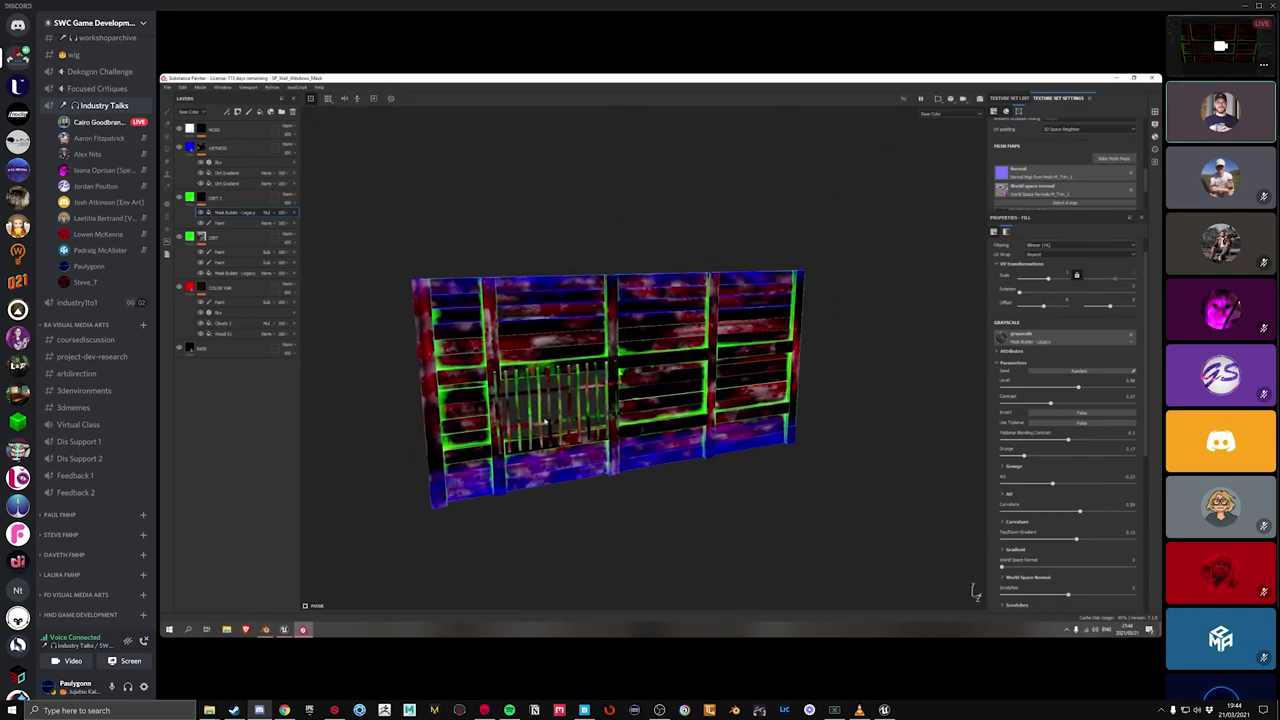
pyautogui.scroll(3, 560, 393)
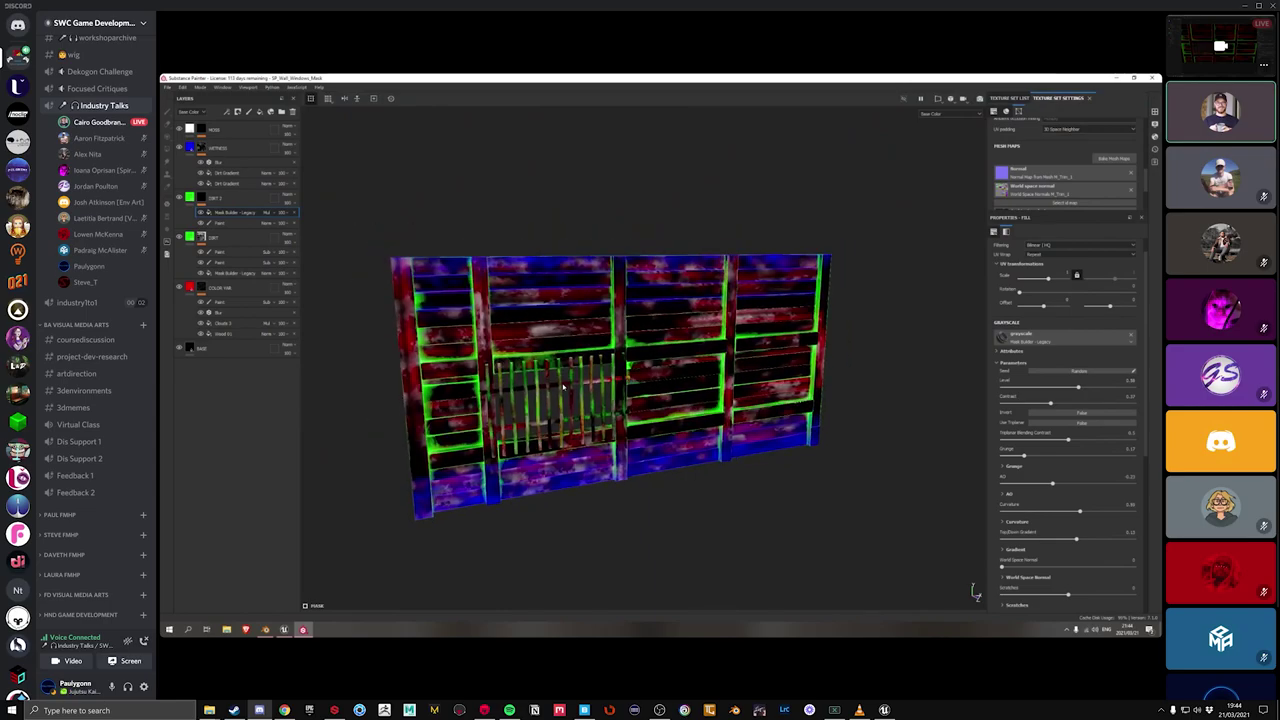
pyautogui.scroll(2, 568, 346)
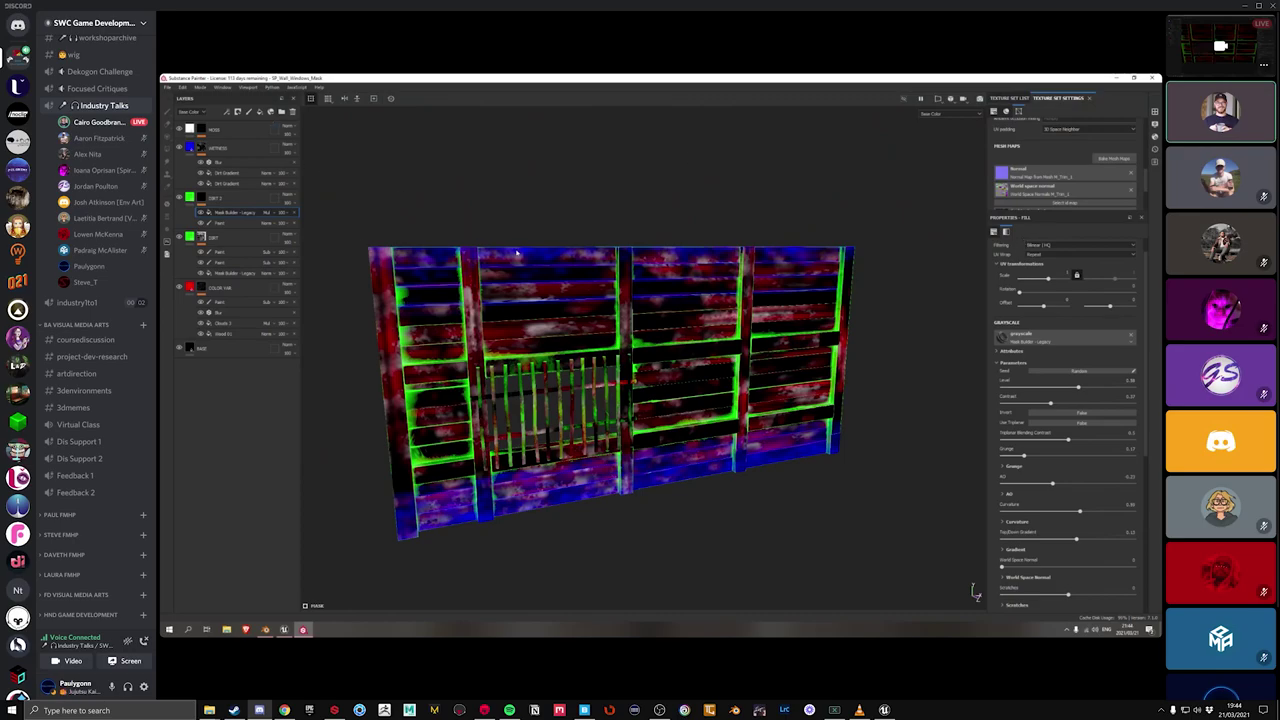
pyautogui.hotkey('ctrl', 'shift', 'e')
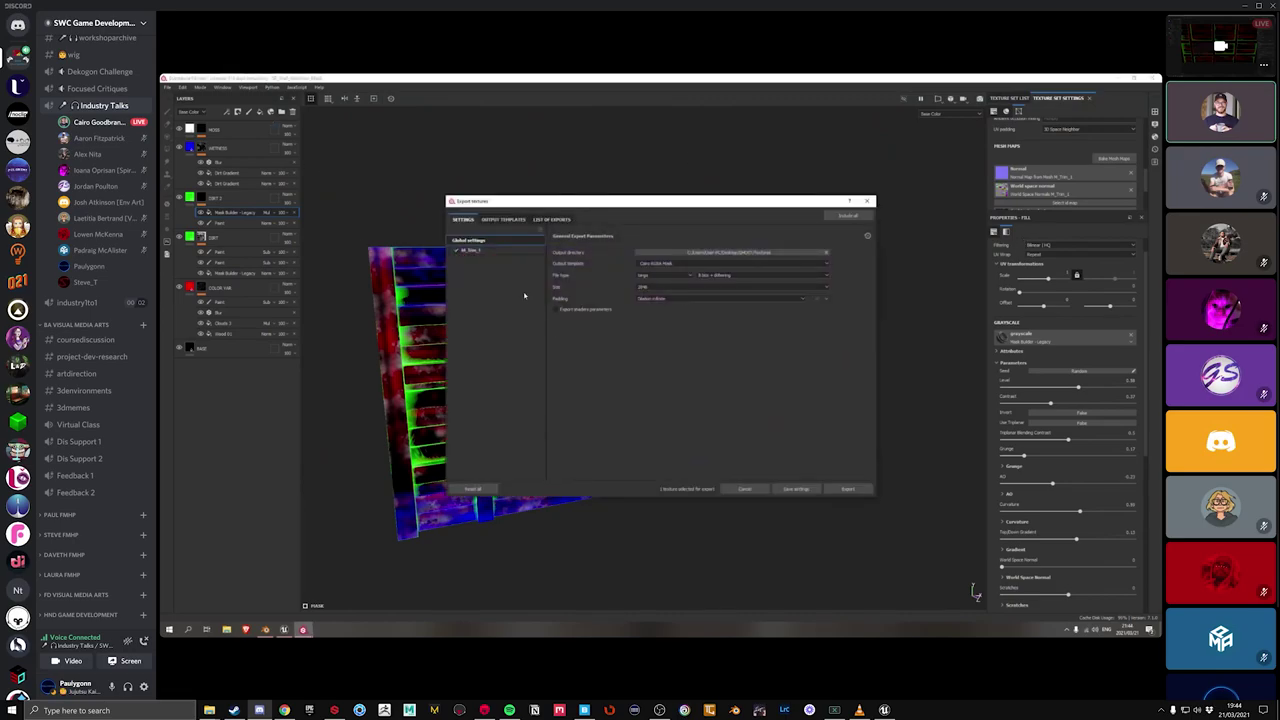
pyautogui.click(495, 219)
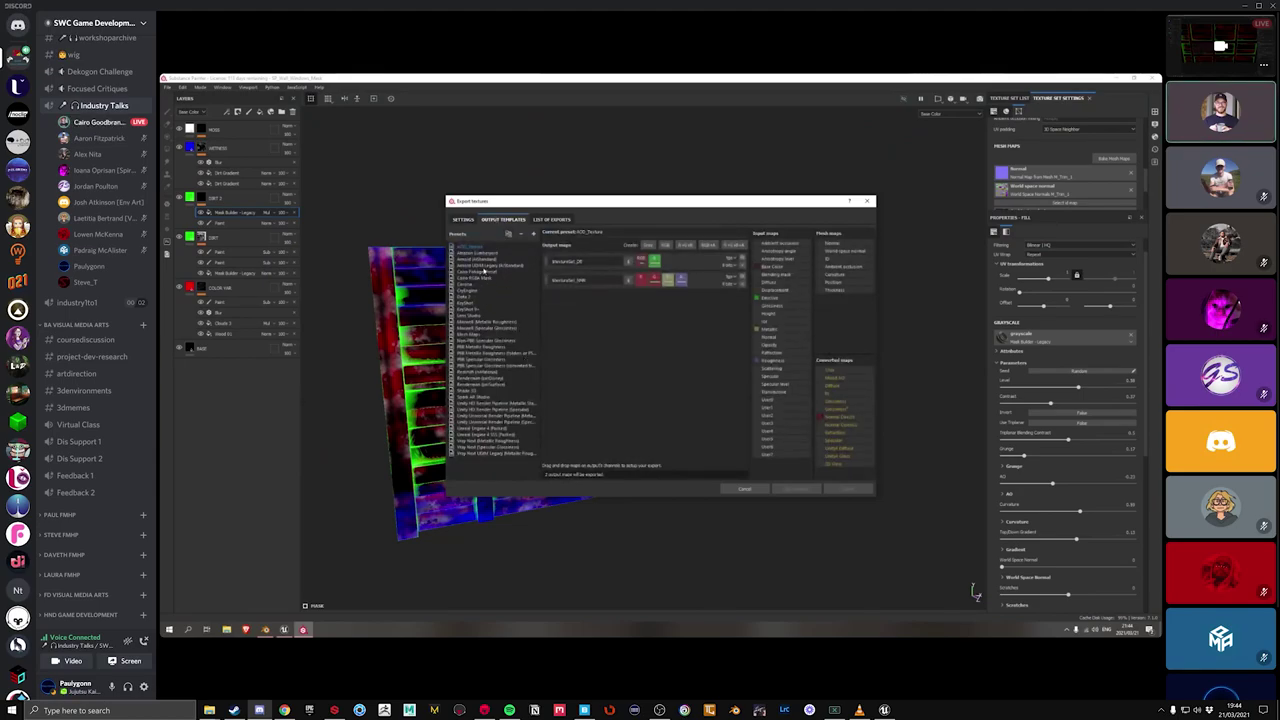
pyautogui.click(483, 279)
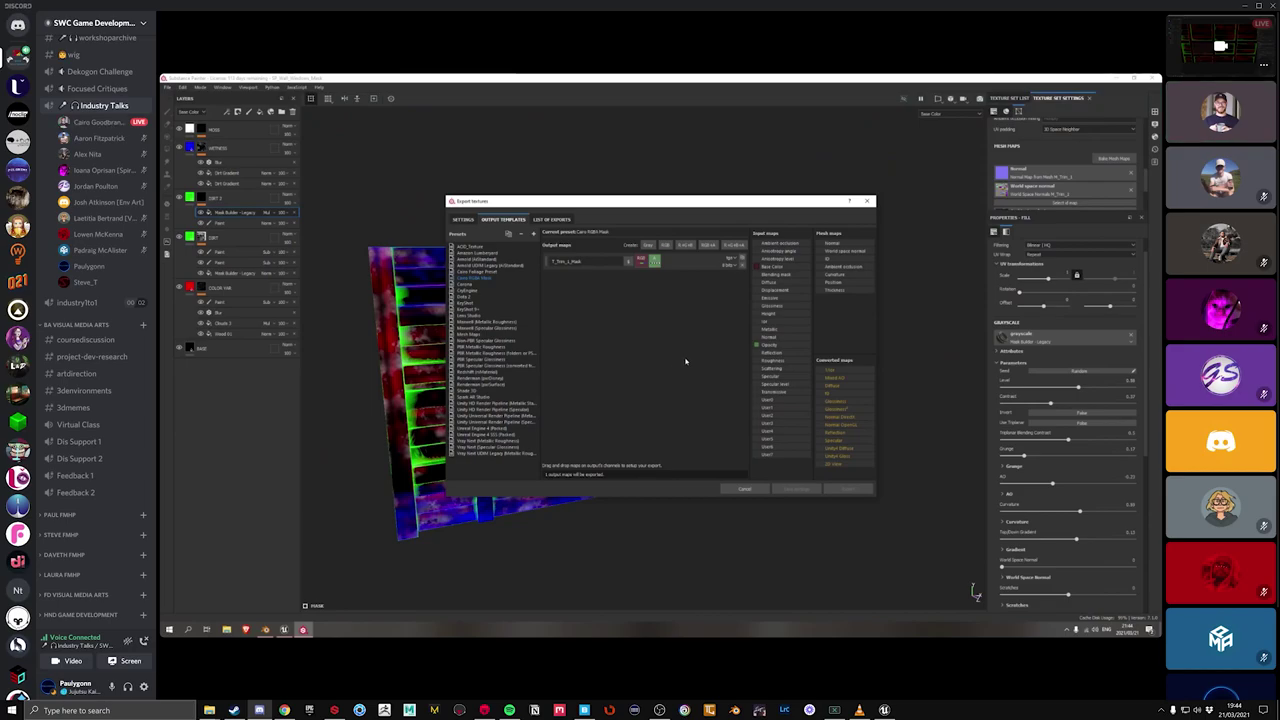
pyautogui.click(733, 489)
# Step: Check the COLOR VAR and BASE layers, collapse DIRT and DIRT 1, and open Export Textures
pyautogui.click(195, 289)
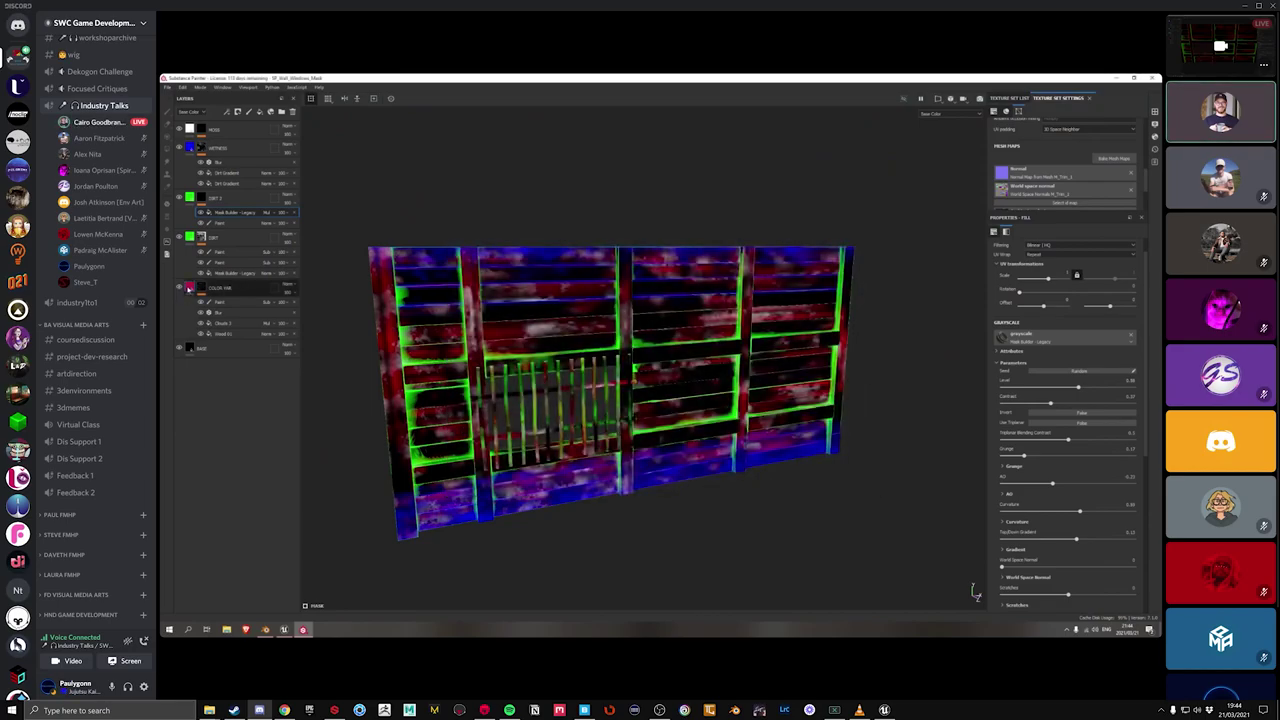
pyautogui.click(191, 305)
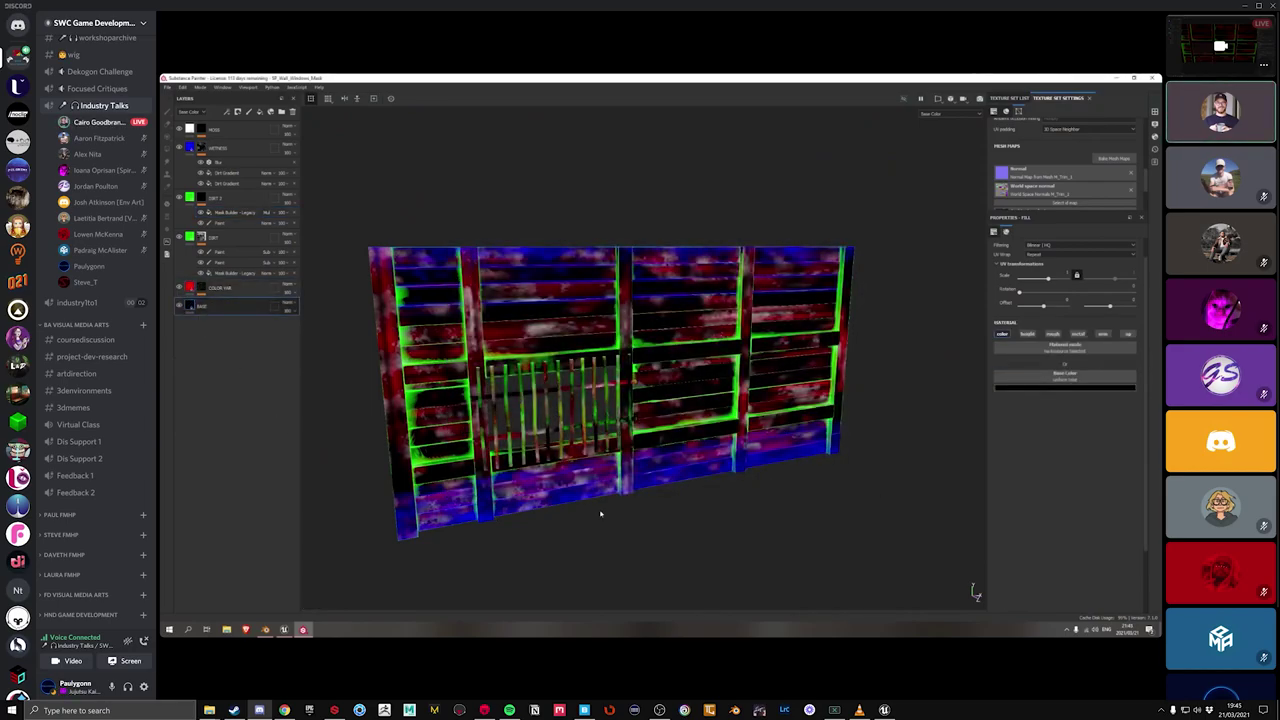
pyautogui.click(191, 290)
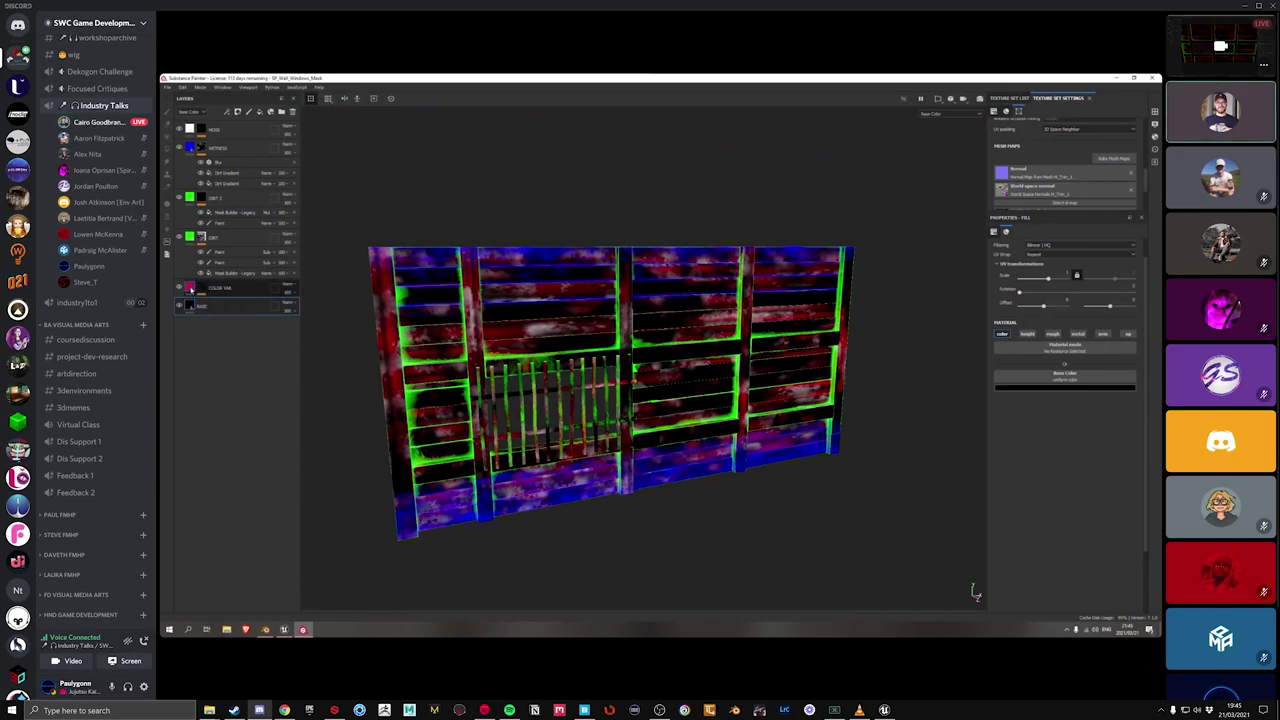
pyautogui.click(191, 237)
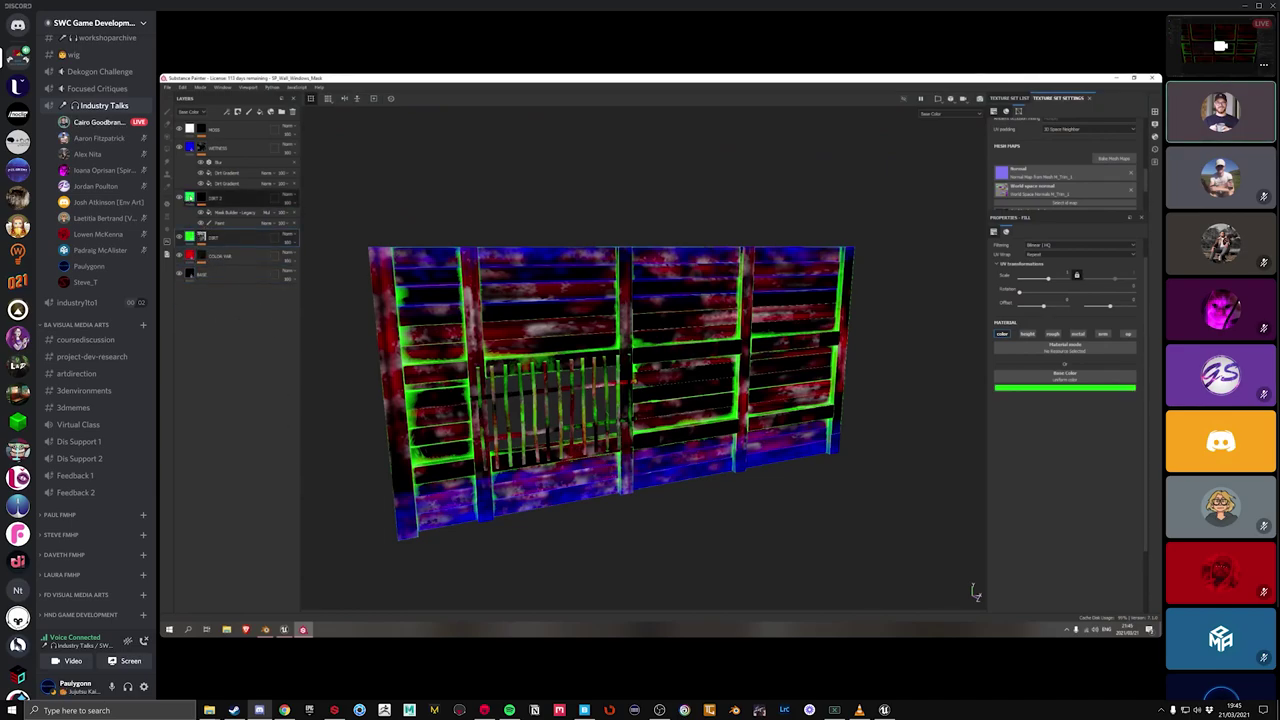
pyautogui.click(191, 197)
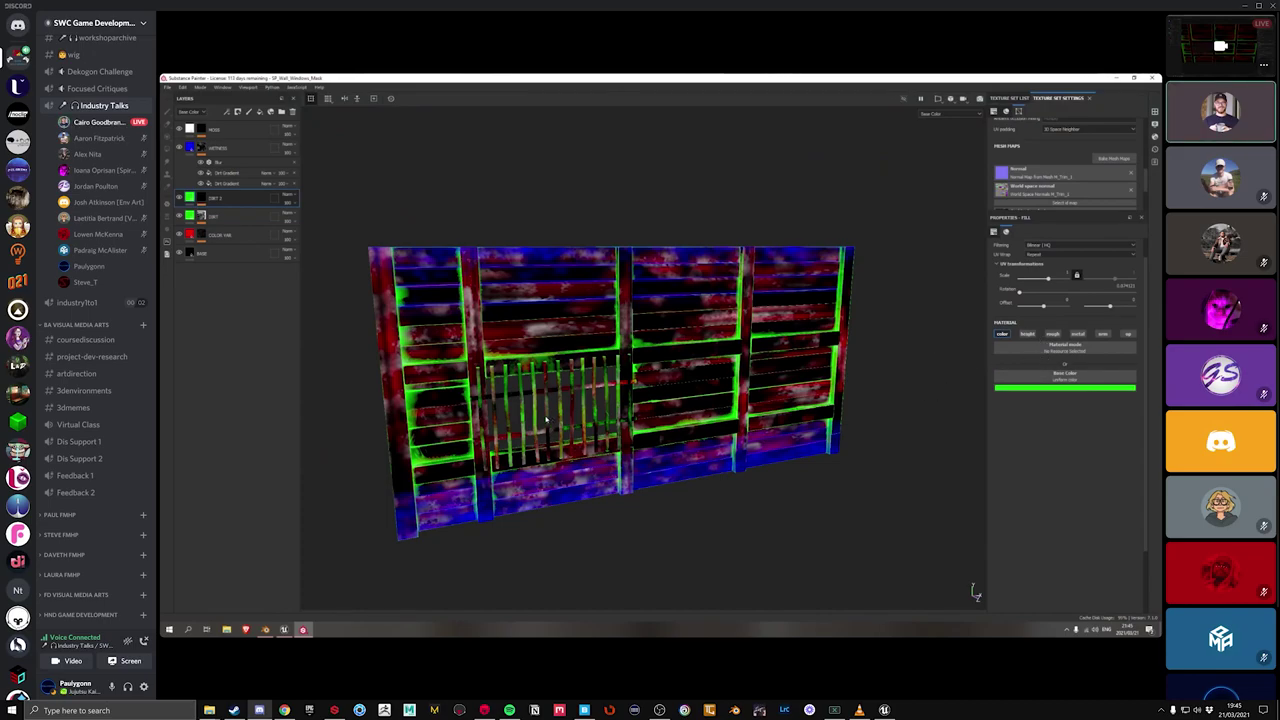
pyautogui.hotkey('ctrl', 'shift', 'e')
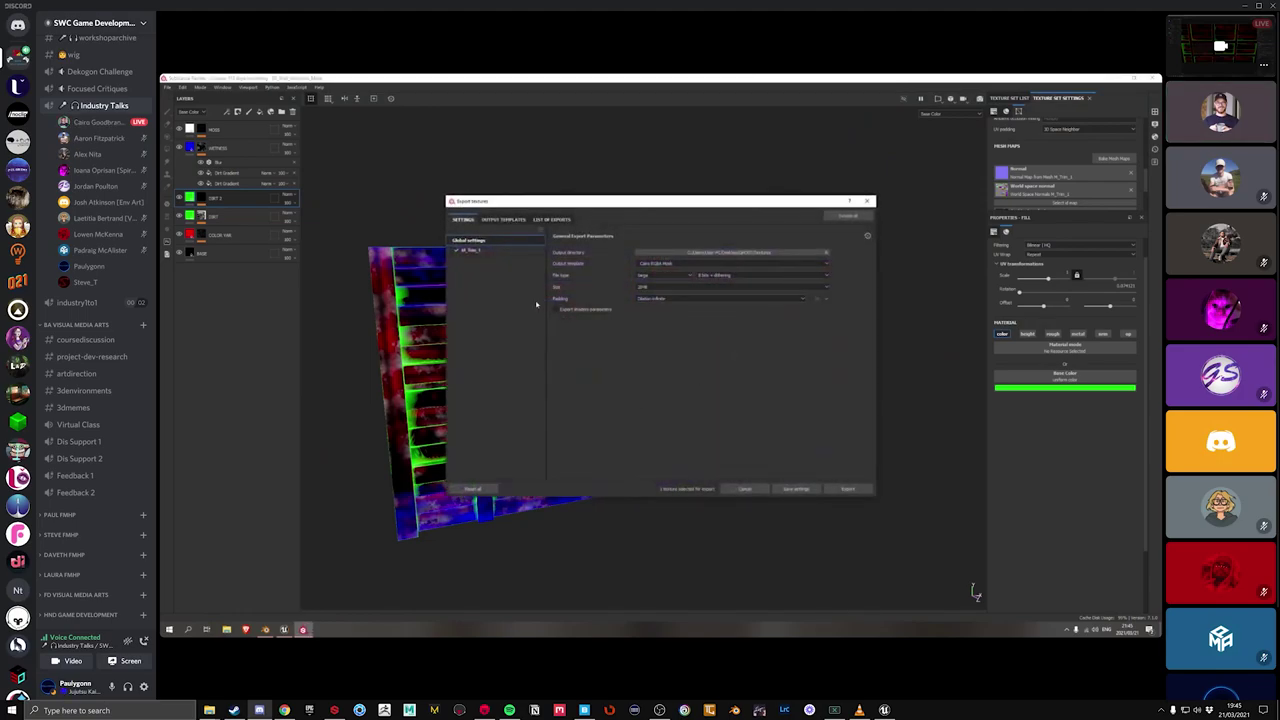
# Step: Select the Cairo RGBA Mask preset under the export Output Templates
pyautogui.click(510, 220)
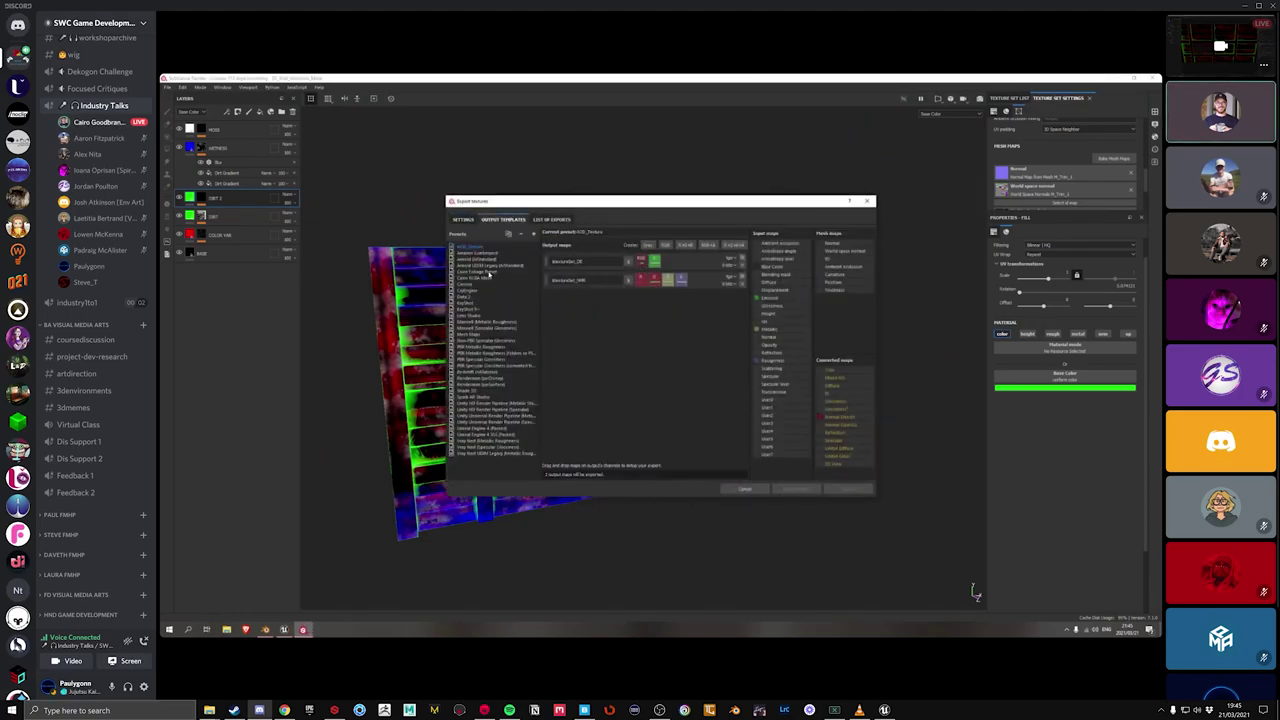
pyautogui.press('Down')
pyautogui.press('Down')
pyautogui.press('Down')
pyautogui.press('Down')
pyautogui.press('Down')
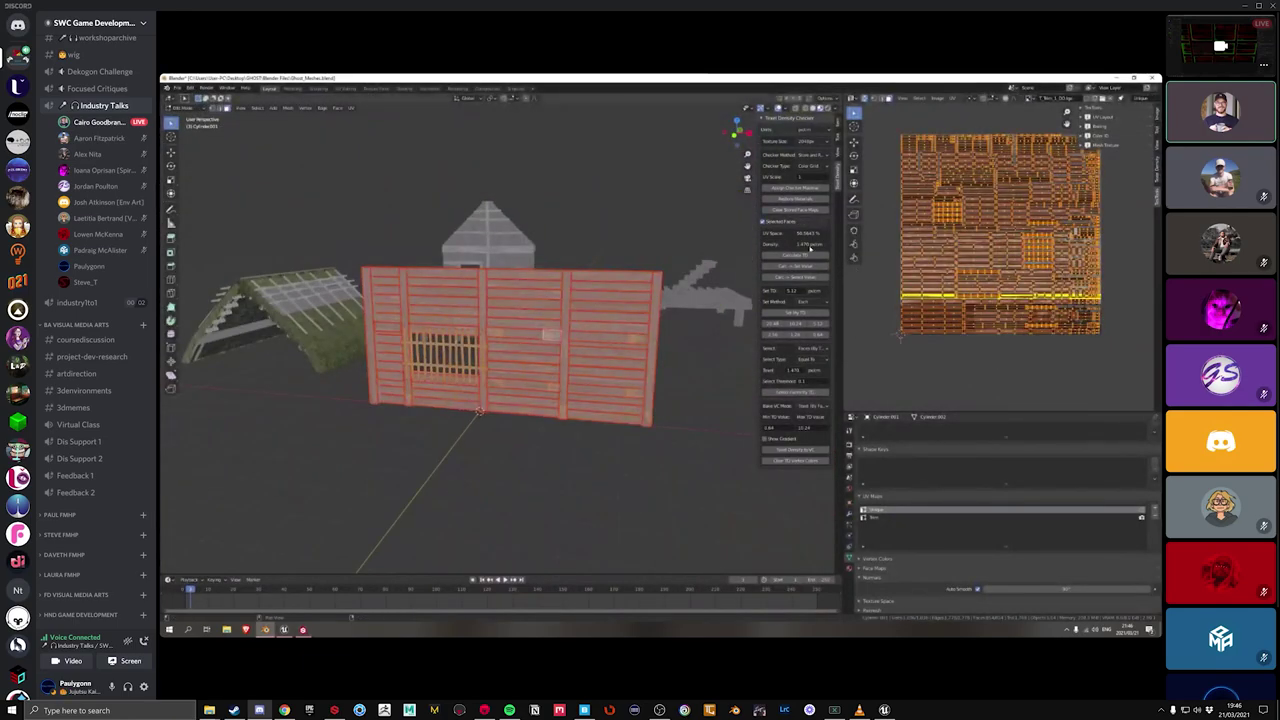
# Step: Return the wall to Object Mode, show its Item transform values, and orbit to face it
pyautogui.press('Tab')
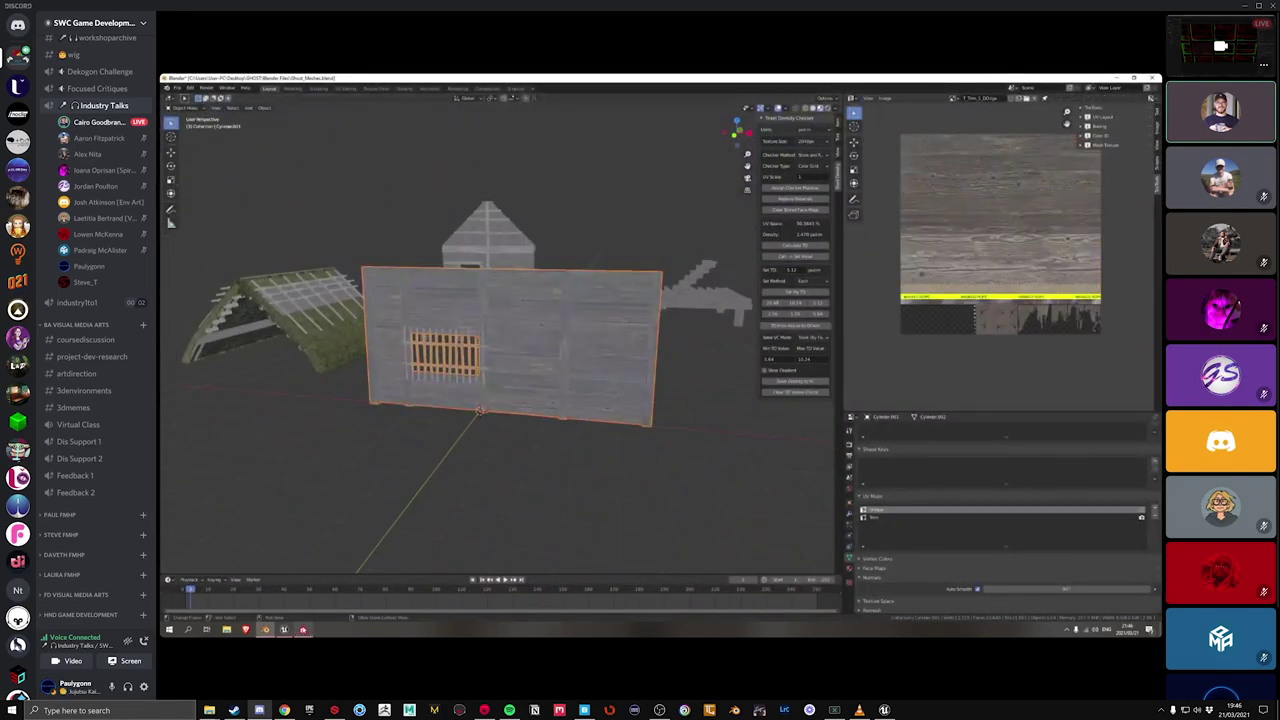
pyautogui.click(837, 124)
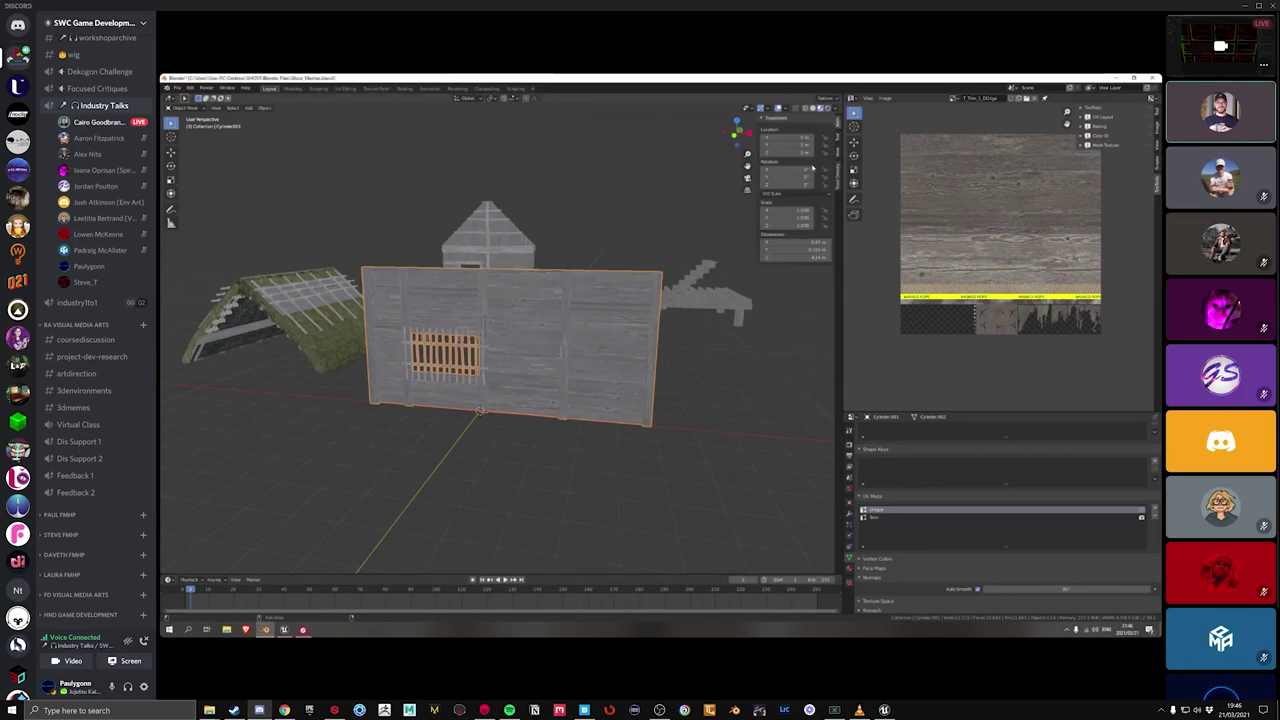
pyautogui.moveTo(455, 386); pyautogui.dragTo(351, 546, button='middle')
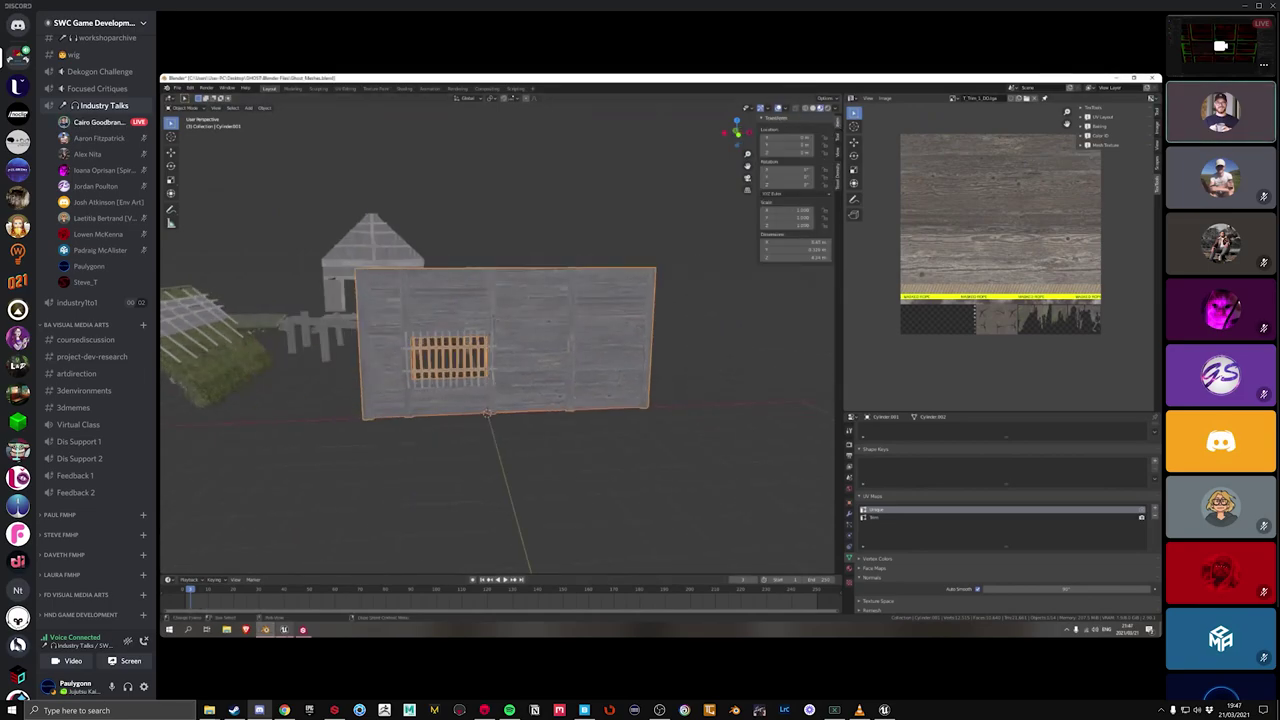
# Step: Cancel Substance Painter's texture export and switch over to Unreal Engine
pyautogui.click(302, 629)
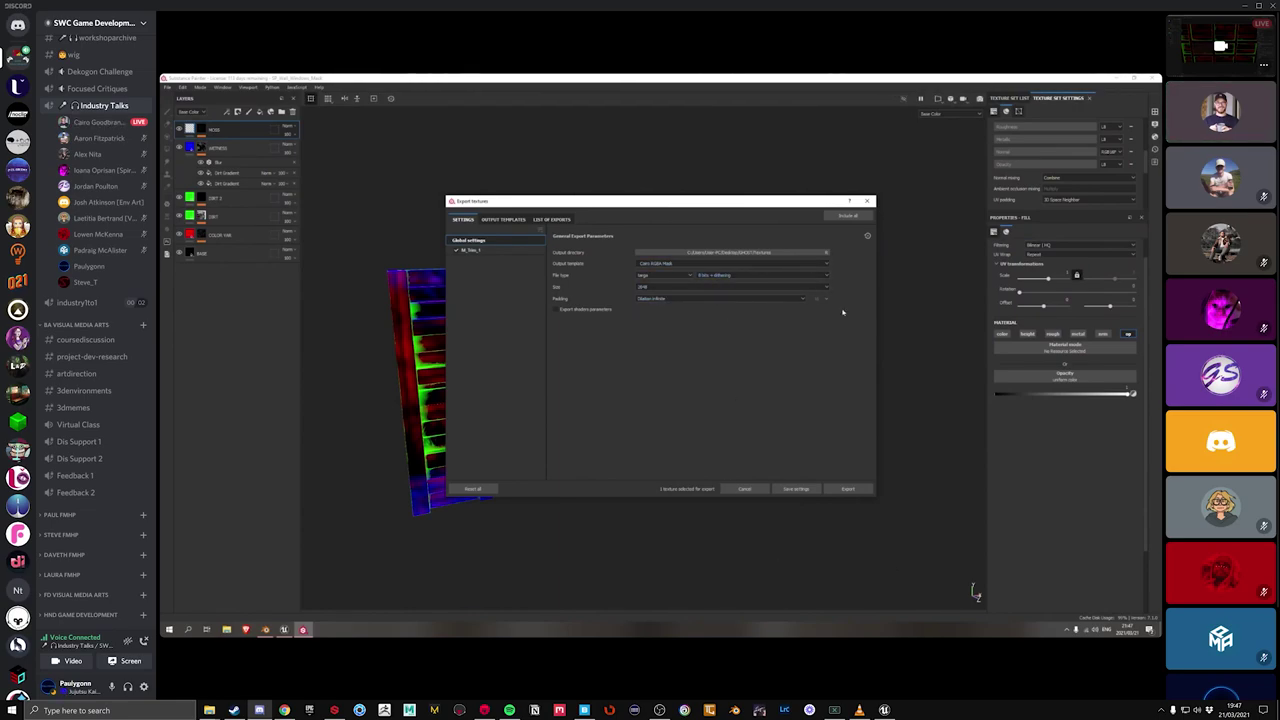
pyautogui.click(740, 489)
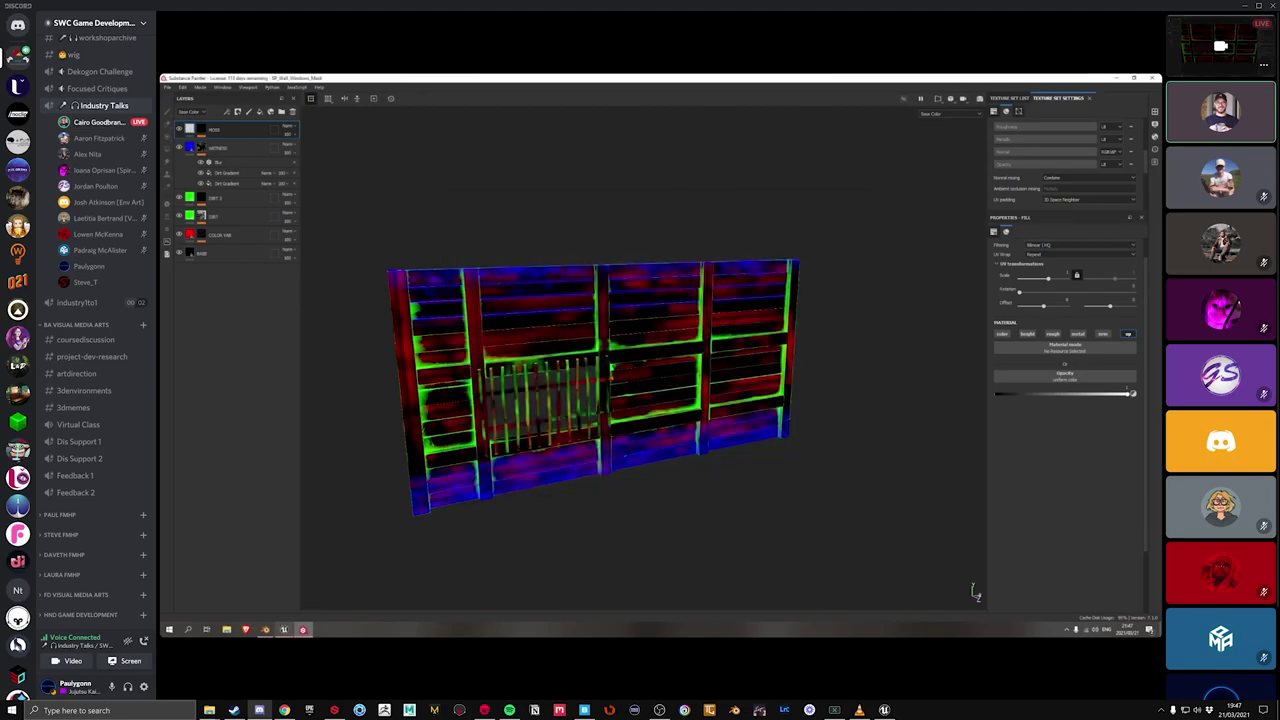
pyautogui.hotkey('alt', 'Tab')
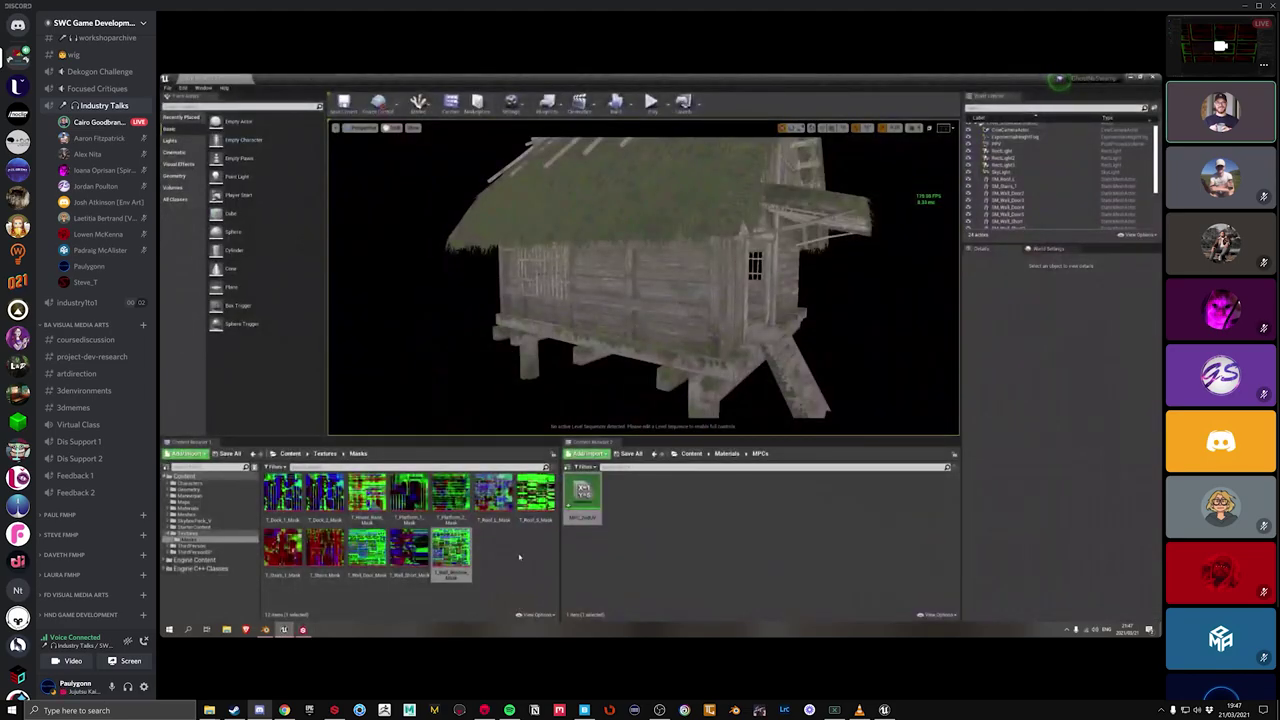
# Step: Open T_Wall_Window_Mask and set its Compression Settings to Masks (no sRGB)
pyautogui.doubleClick(450, 548)
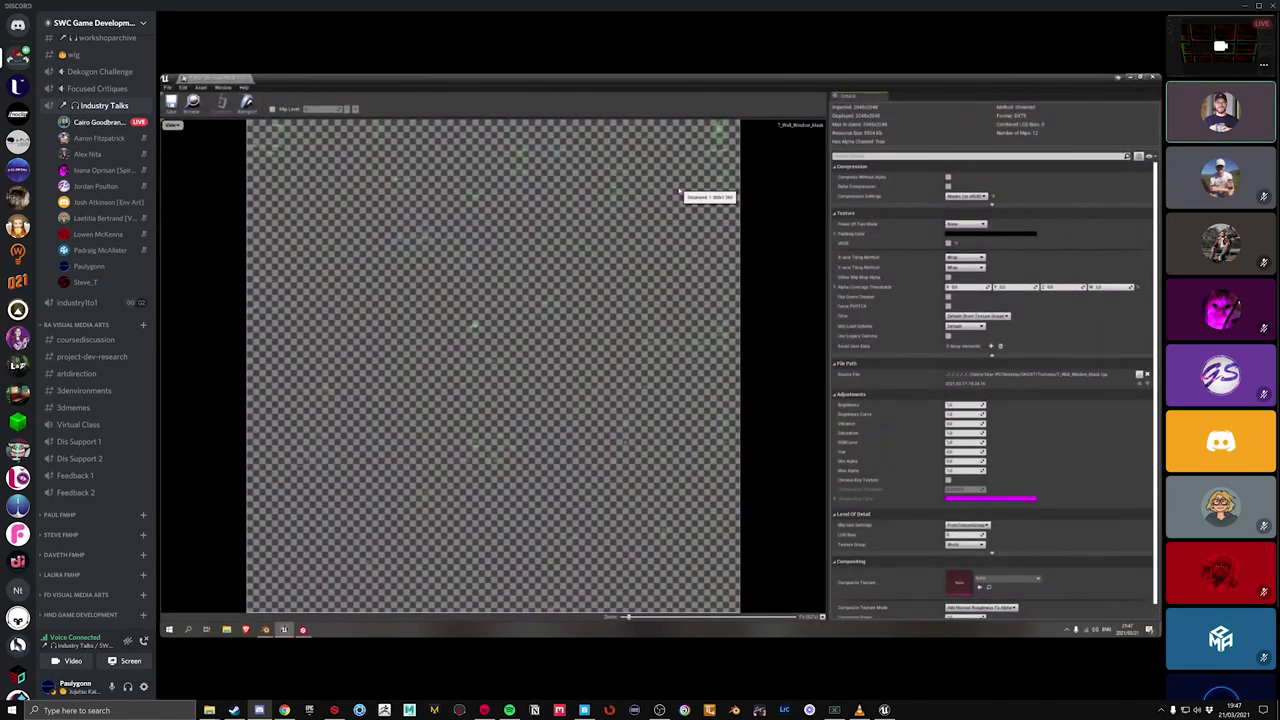
pyautogui.click(966, 196)
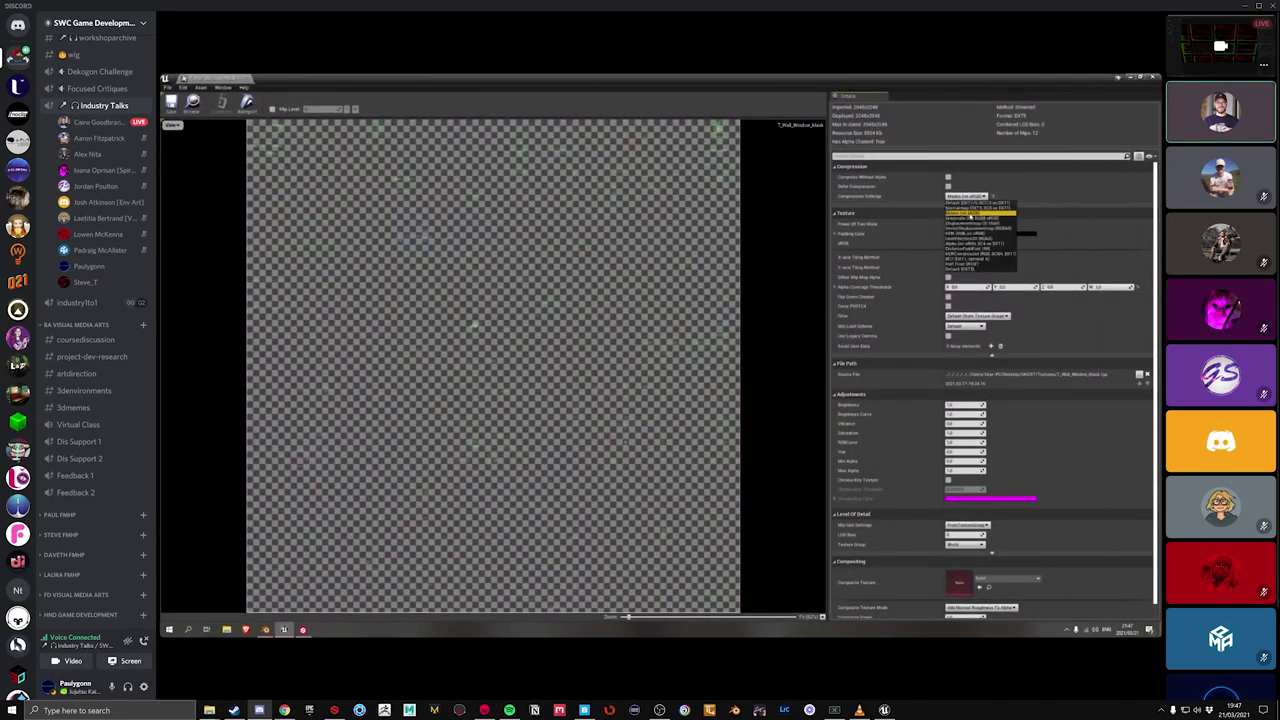
pyautogui.click(980, 203)
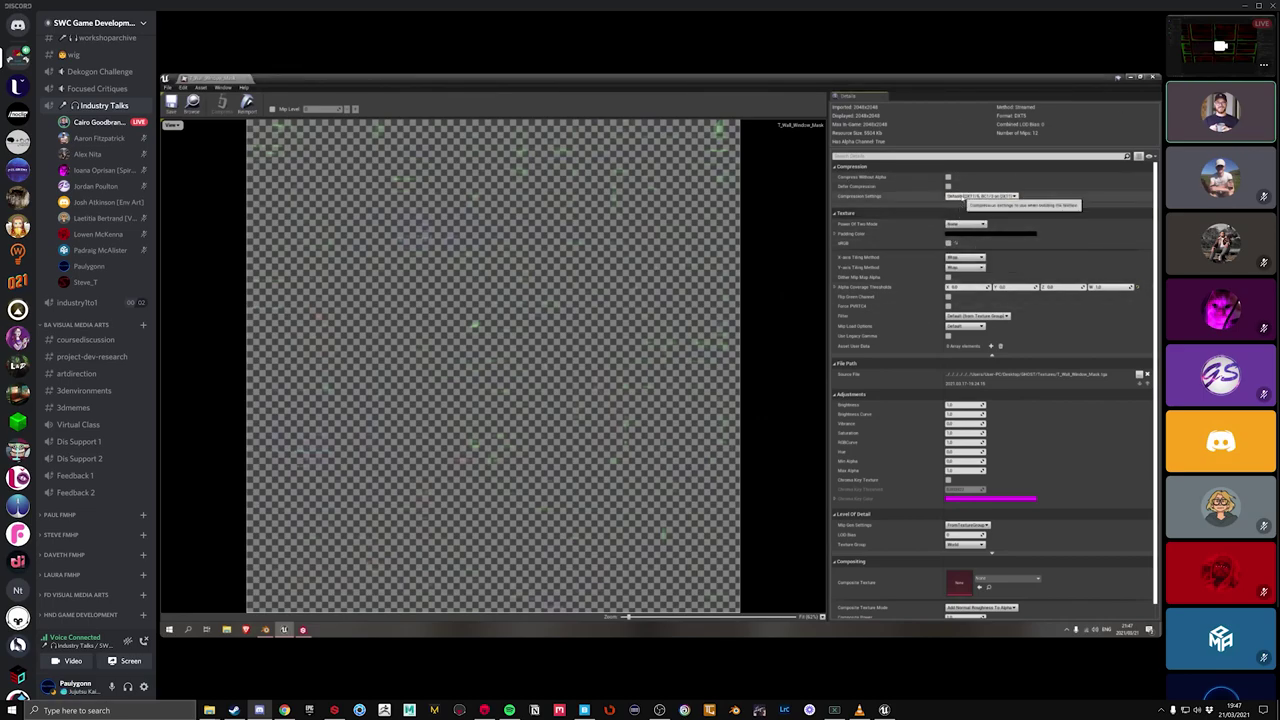
pyautogui.click(980, 196)
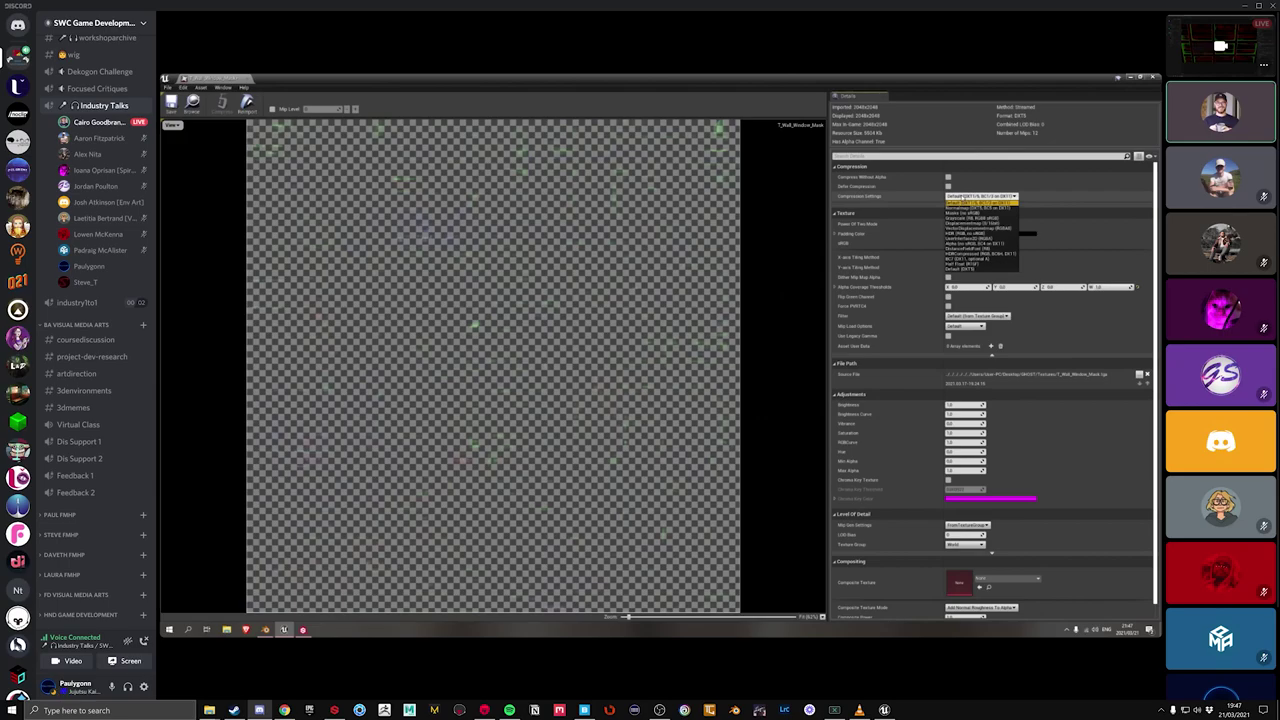
pyautogui.click(958, 213)
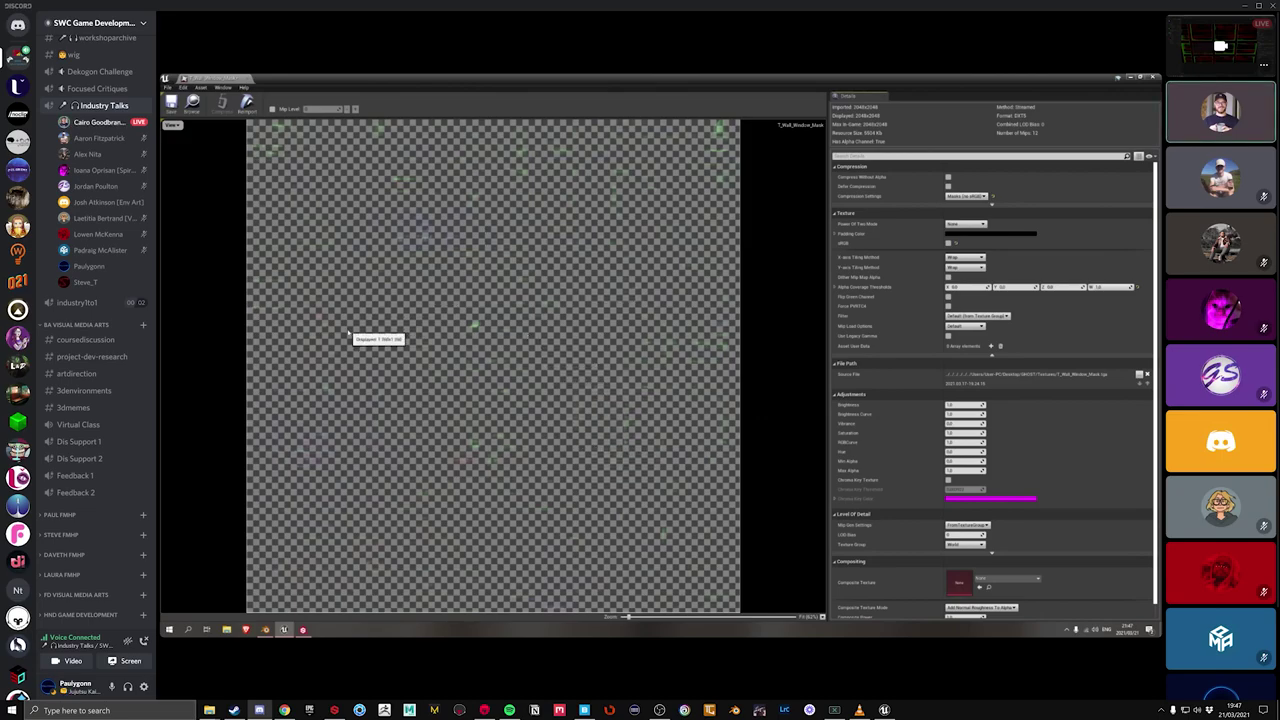
pyautogui.click(172, 125)
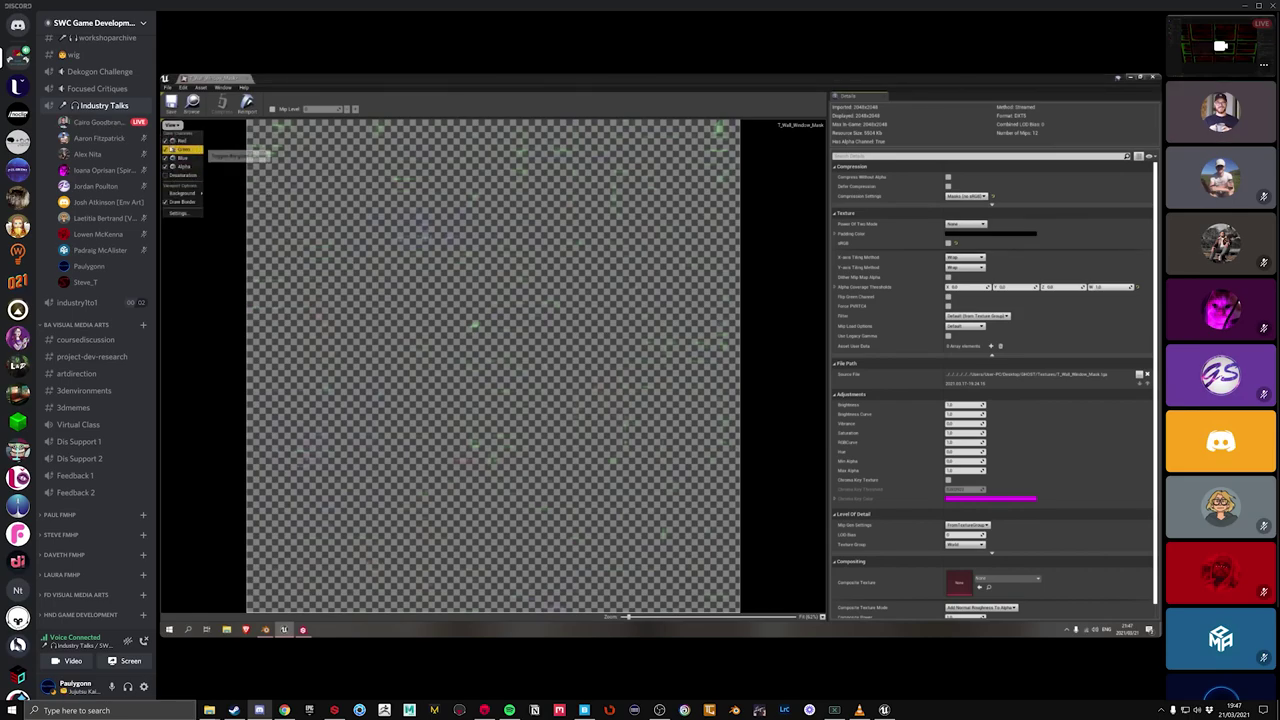
# Step: Toggle the R, G, B and Alpha preview channels to inspect each mask, then close the texture
pyautogui.click(169, 167)
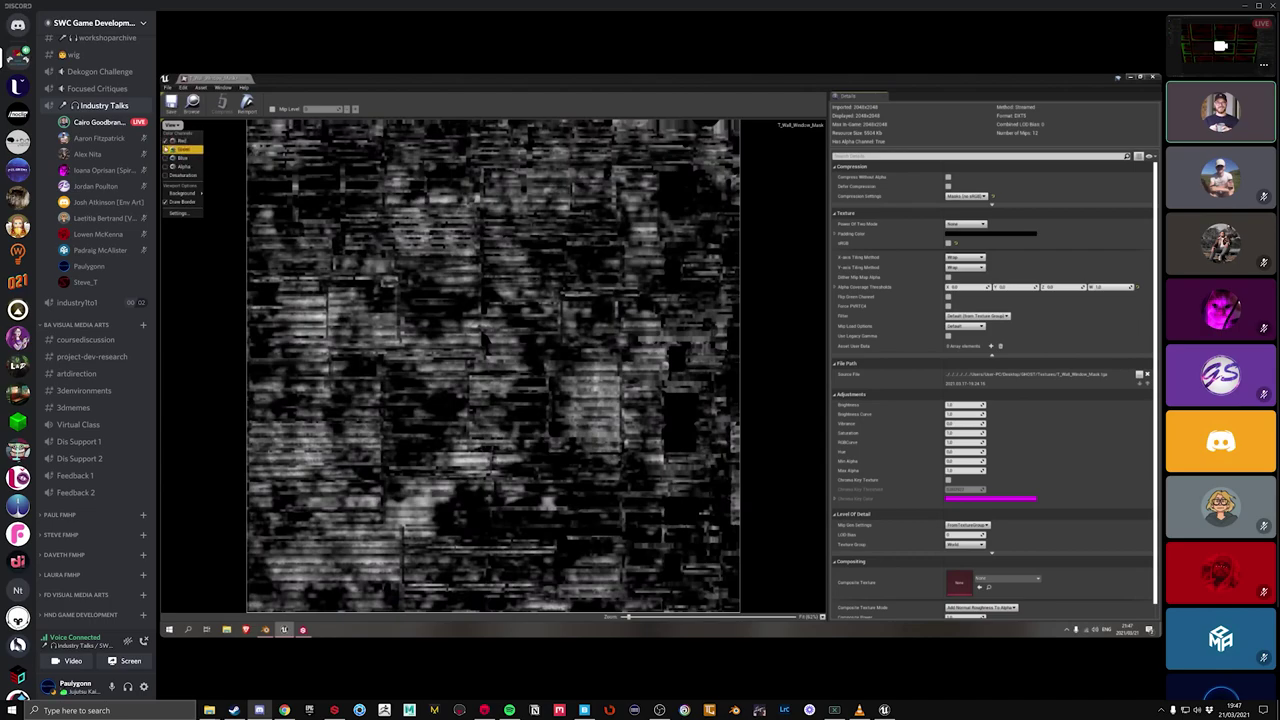
pyautogui.click(167, 148)
pyautogui.click(172, 125)
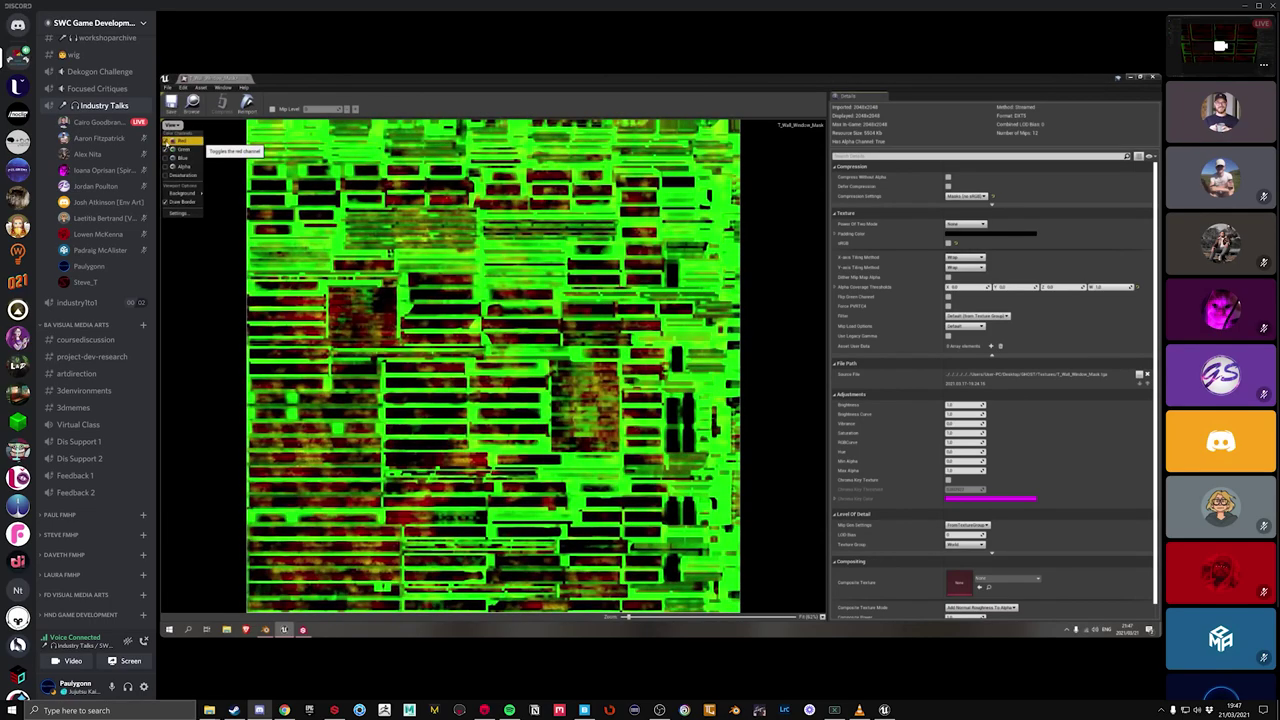
pyautogui.click(168, 140)
pyautogui.click(170, 157)
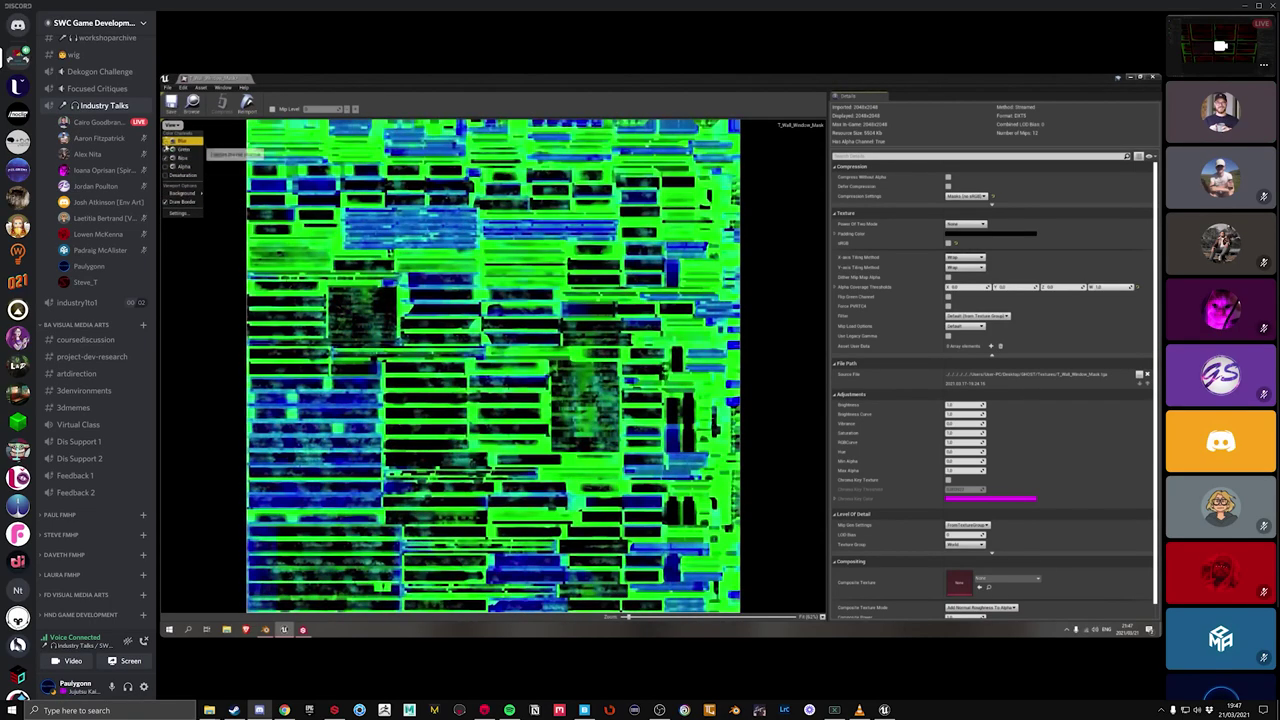
pyautogui.click(168, 148)
pyautogui.click(170, 157)
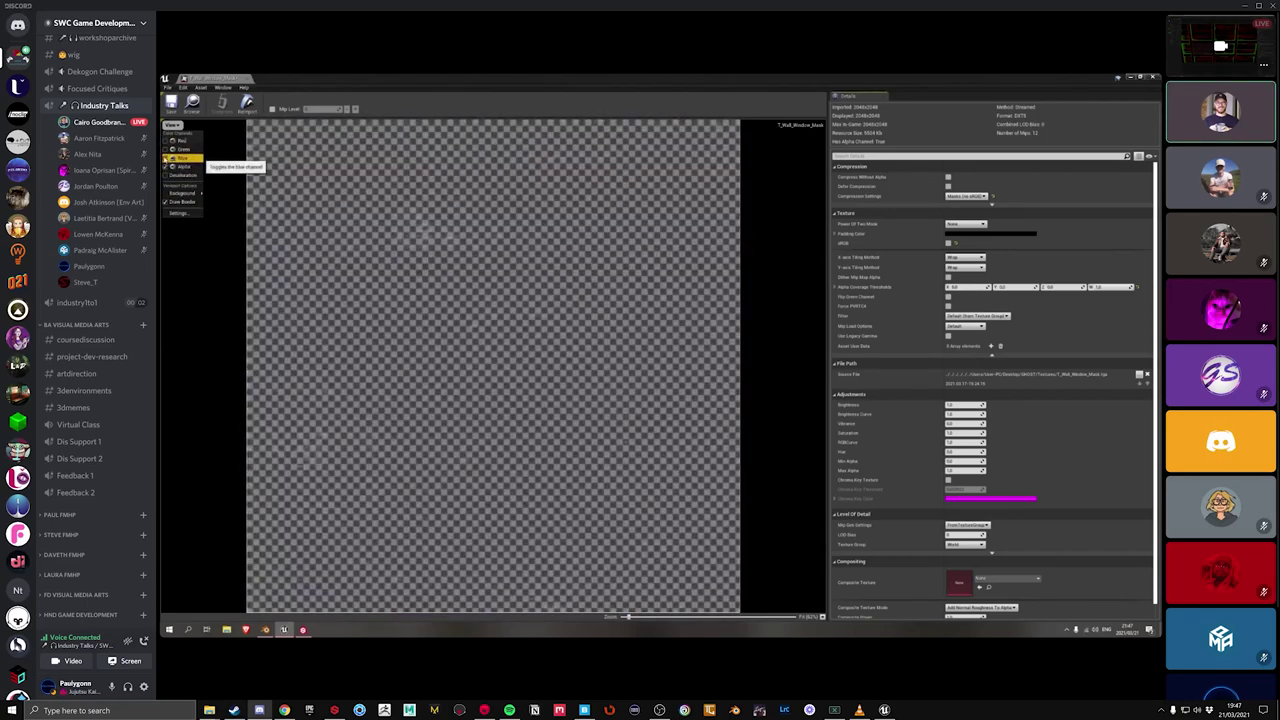
pyautogui.click(170, 157)
pyautogui.click(170, 157)
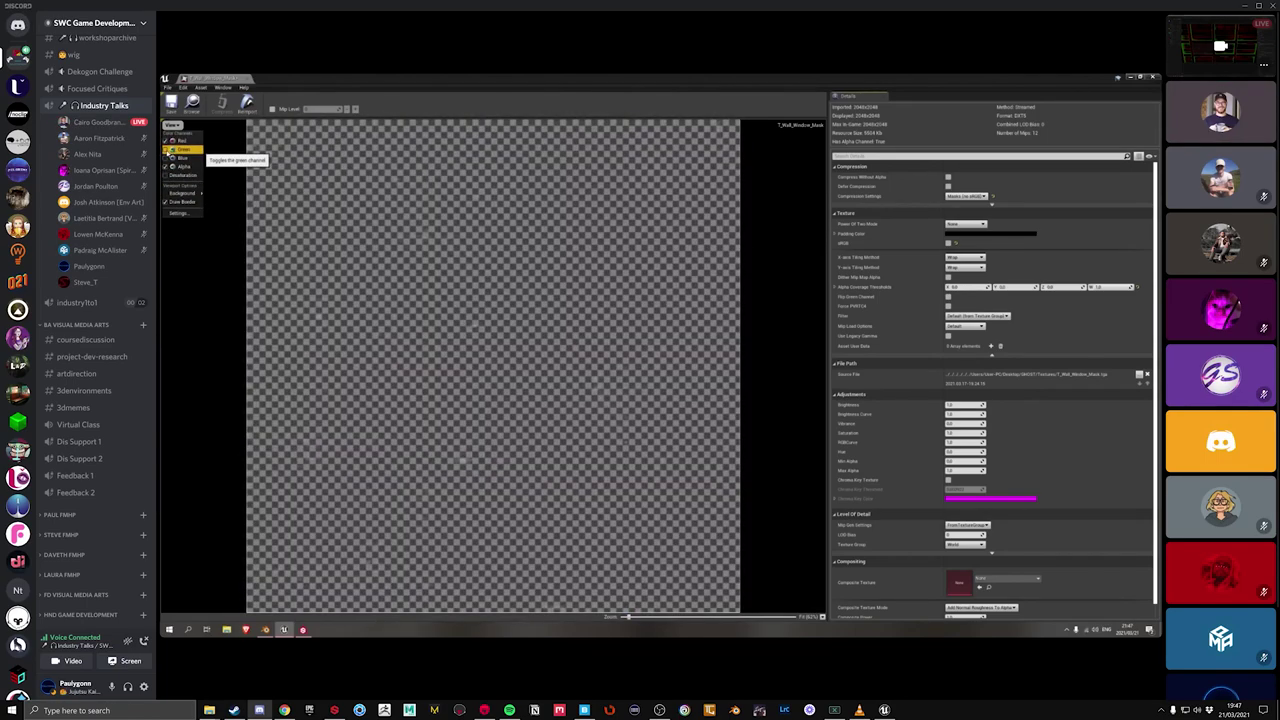
pyautogui.click(172, 149)
pyautogui.click(172, 157)
pyautogui.hotkey('ctrl', 'w')
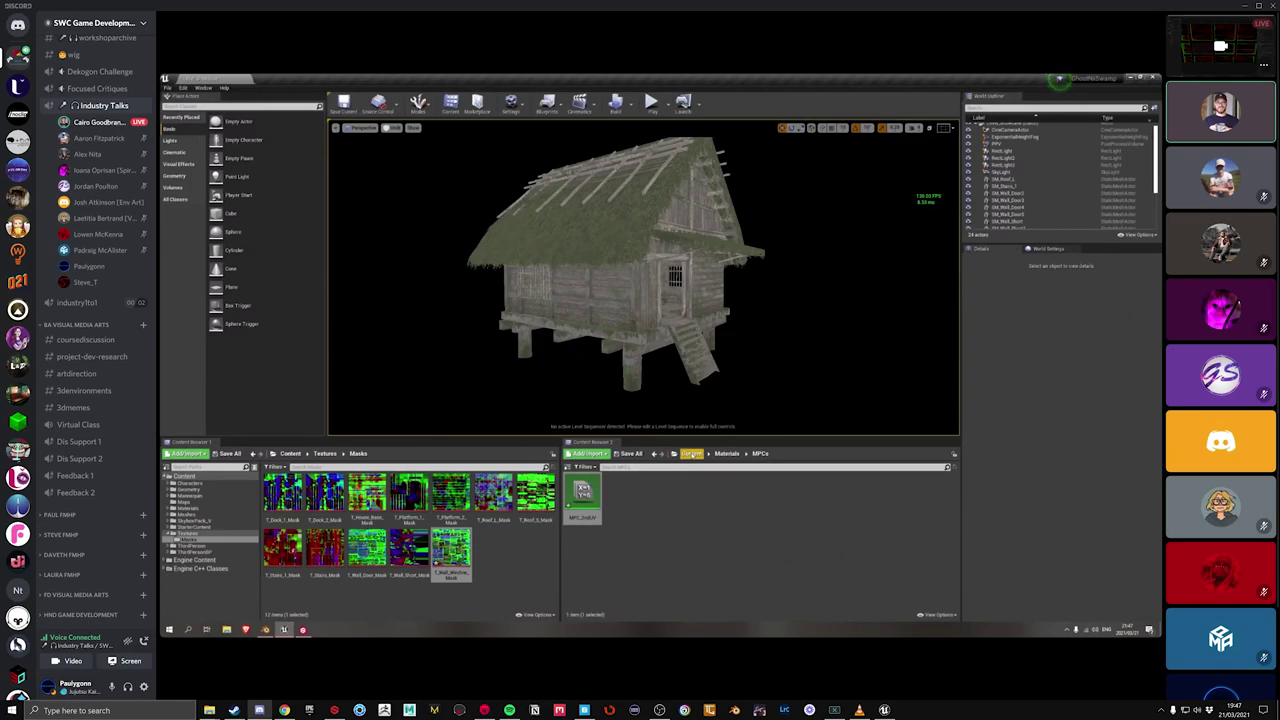
# Step: Open the wall window material instance from Content > Materials in a floating editor over the level
pyautogui.click(726, 453)
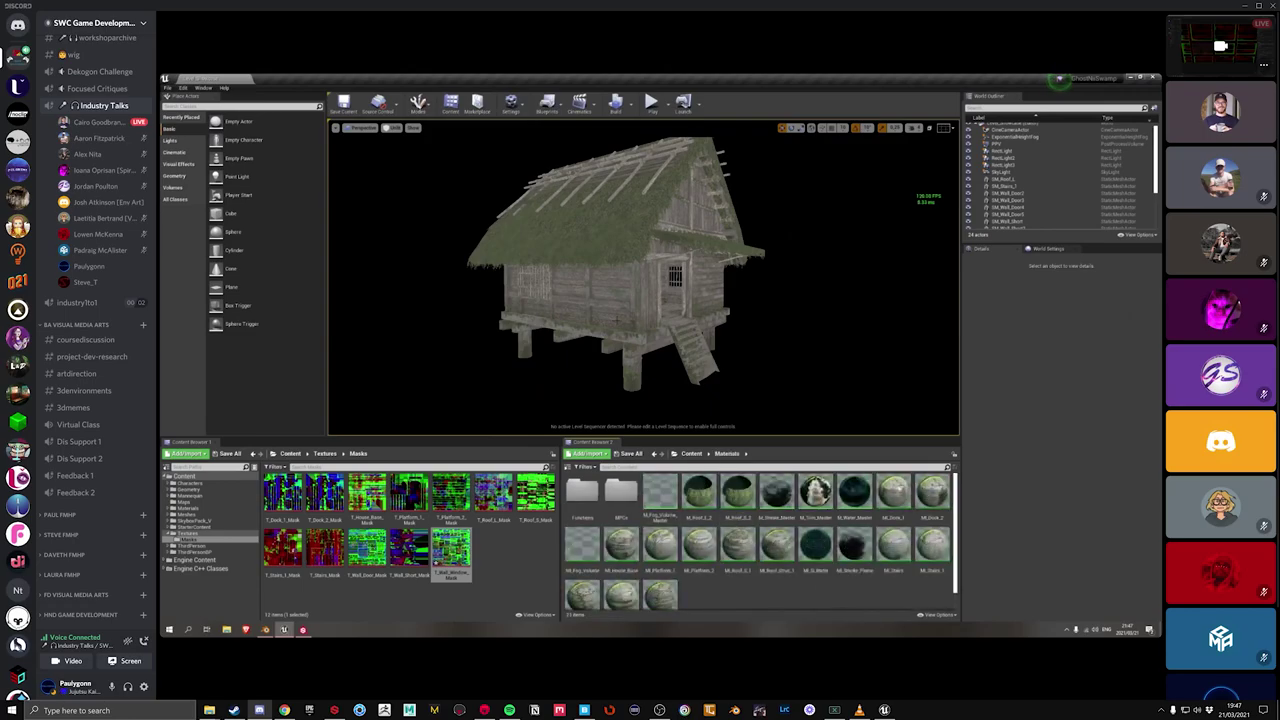
pyautogui.doubleClick(850, 540)
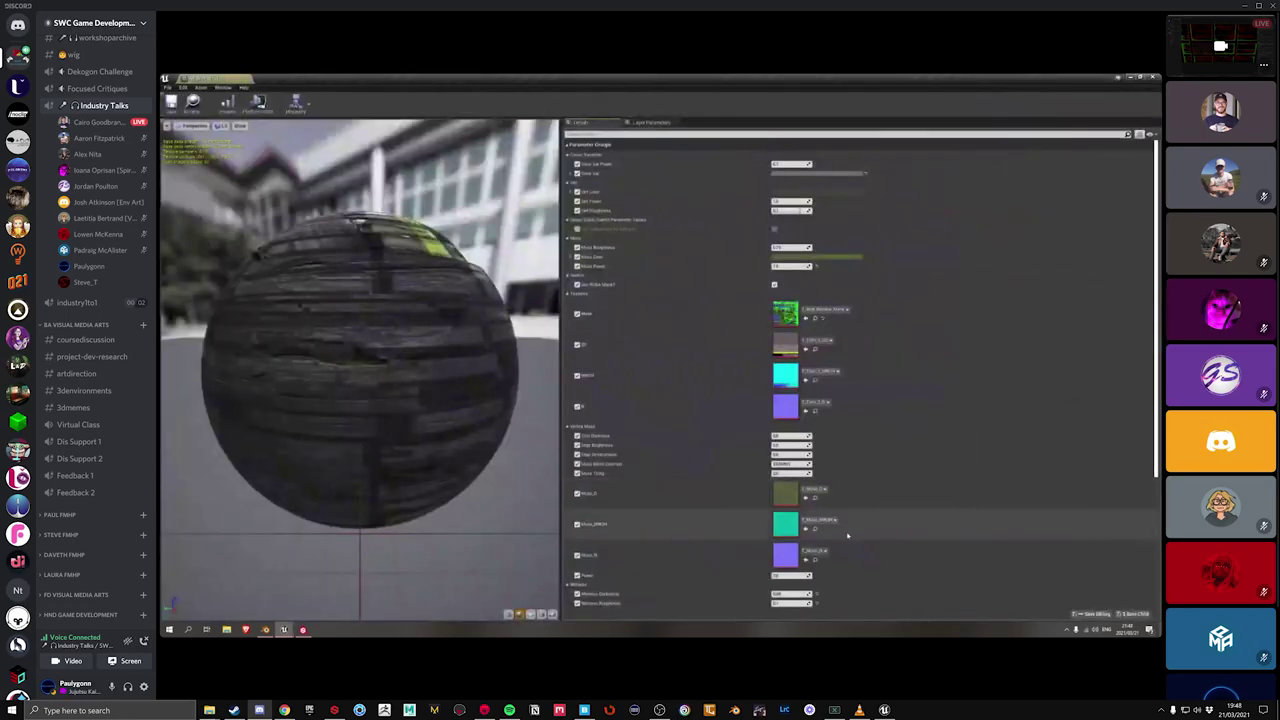
pyautogui.moveTo(660, 77); pyautogui.dragTo(351, 153)
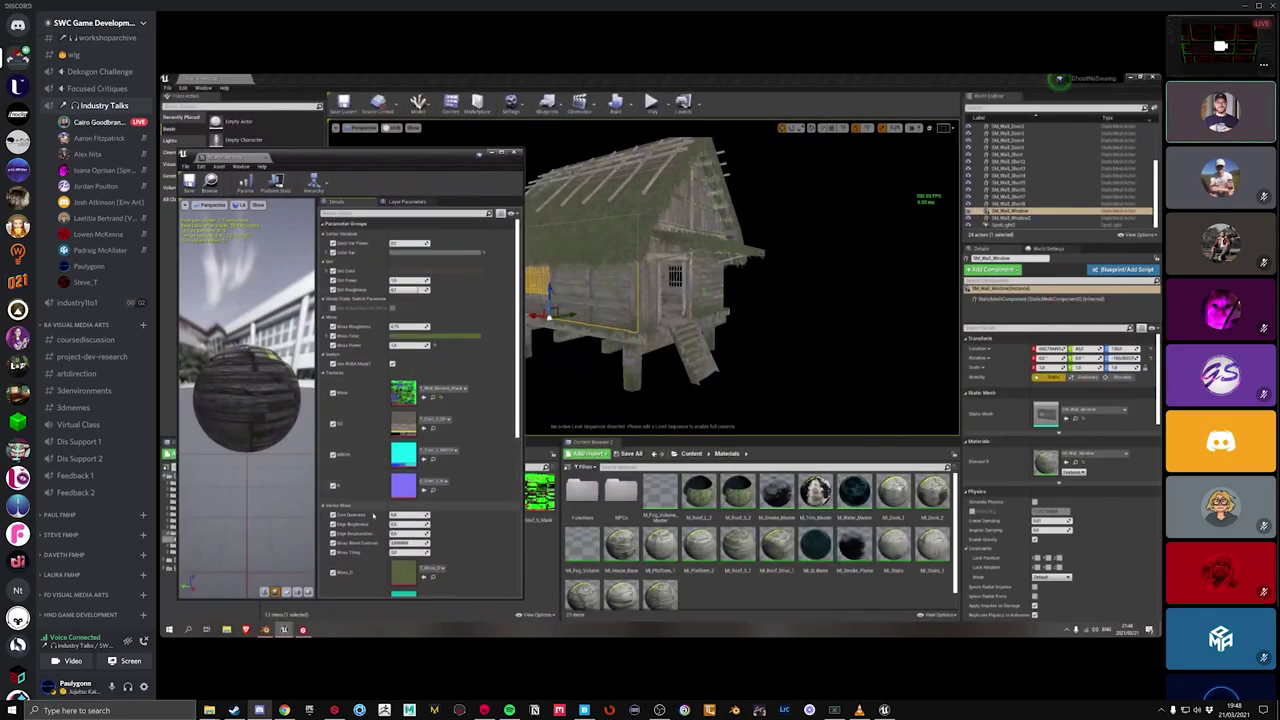
pyautogui.moveTo(700, 300); pyautogui.dragTo(735, 292, button='right')
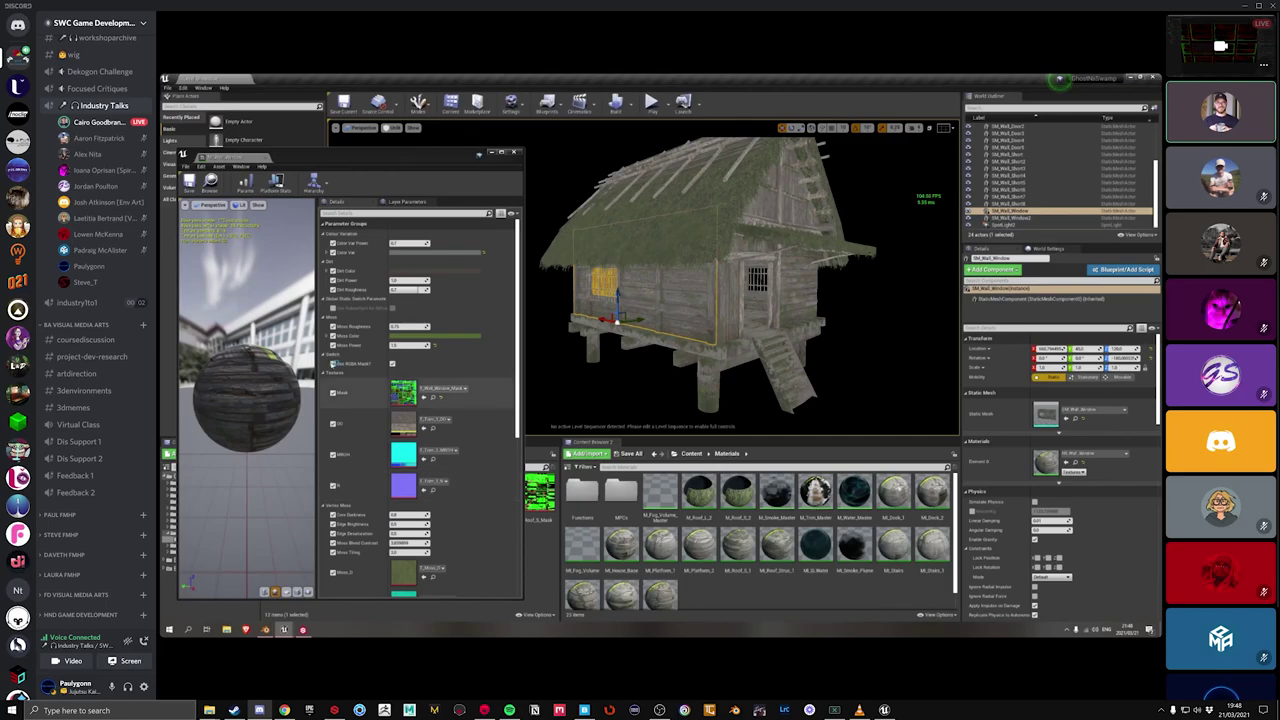
# Step: Review the wall material instance's dirt, moss and wetness parameters, then frame the hut wall up close
pyautogui.scroll(-2, 428, 470)
pyautogui.scroll(-3, 428, 478)
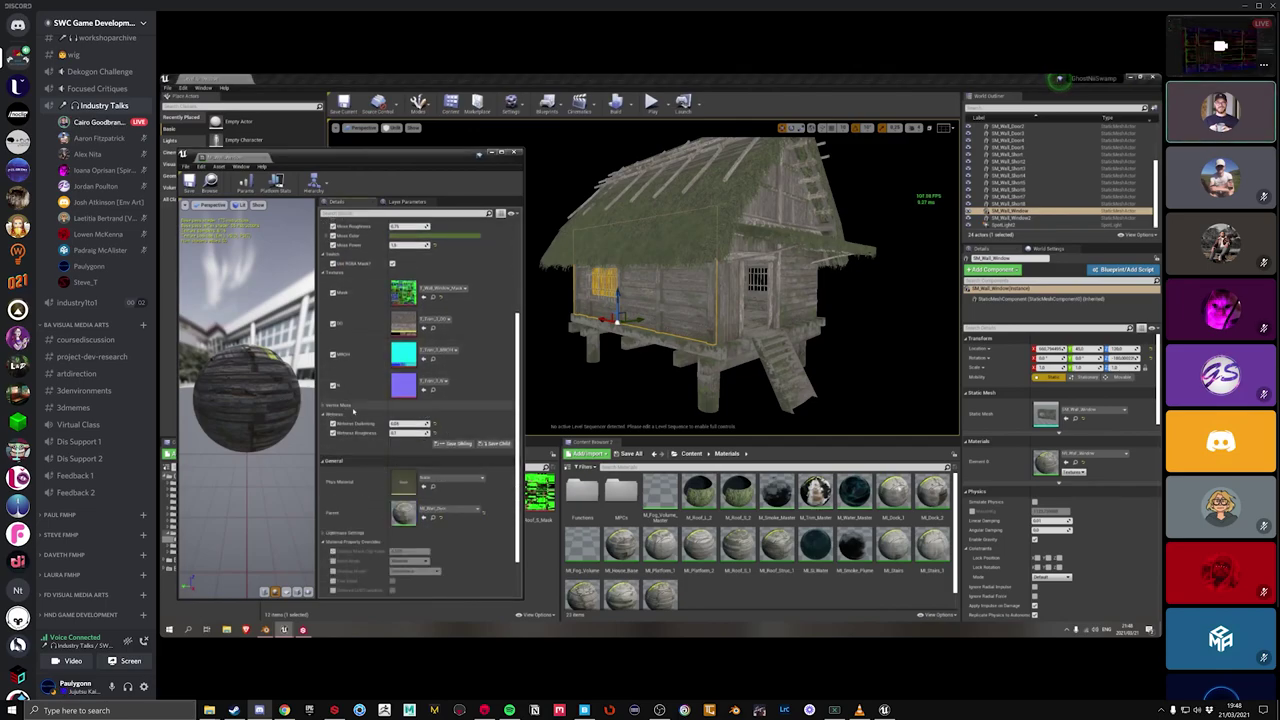
pyautogui.scroll(5, 358, 362)
pyautogui.scroll(5, 742, 280)
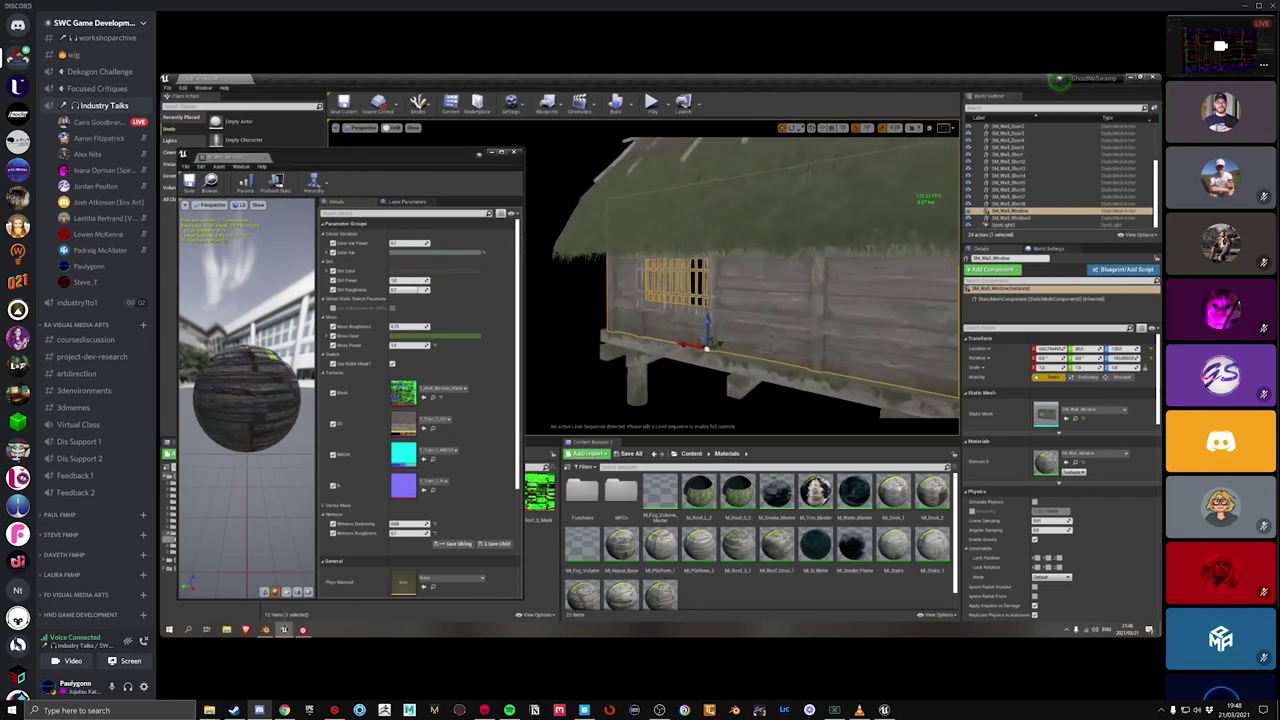
pyautogui.scroll(-3, 742, 280)
pyautogui.scroll(5, 742, 280)
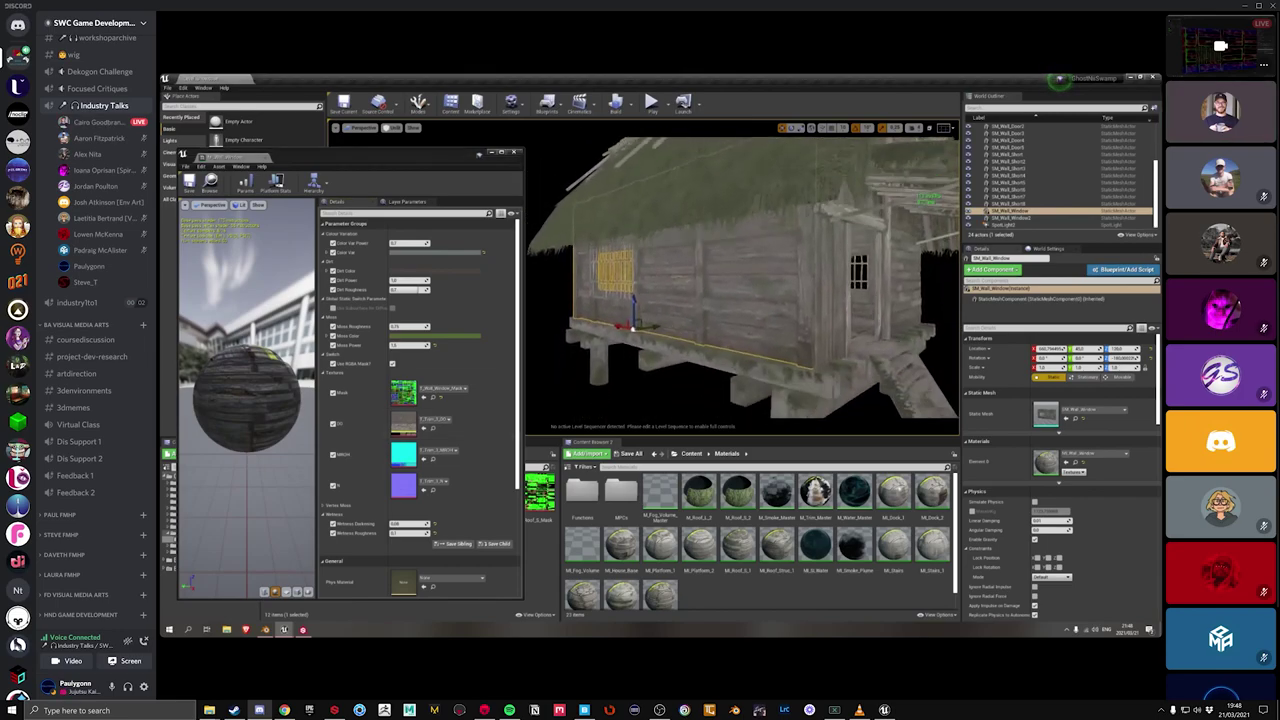
pyautogui.moveTo(683, 345); pyautogui.dragTo(683, 345, button='right')
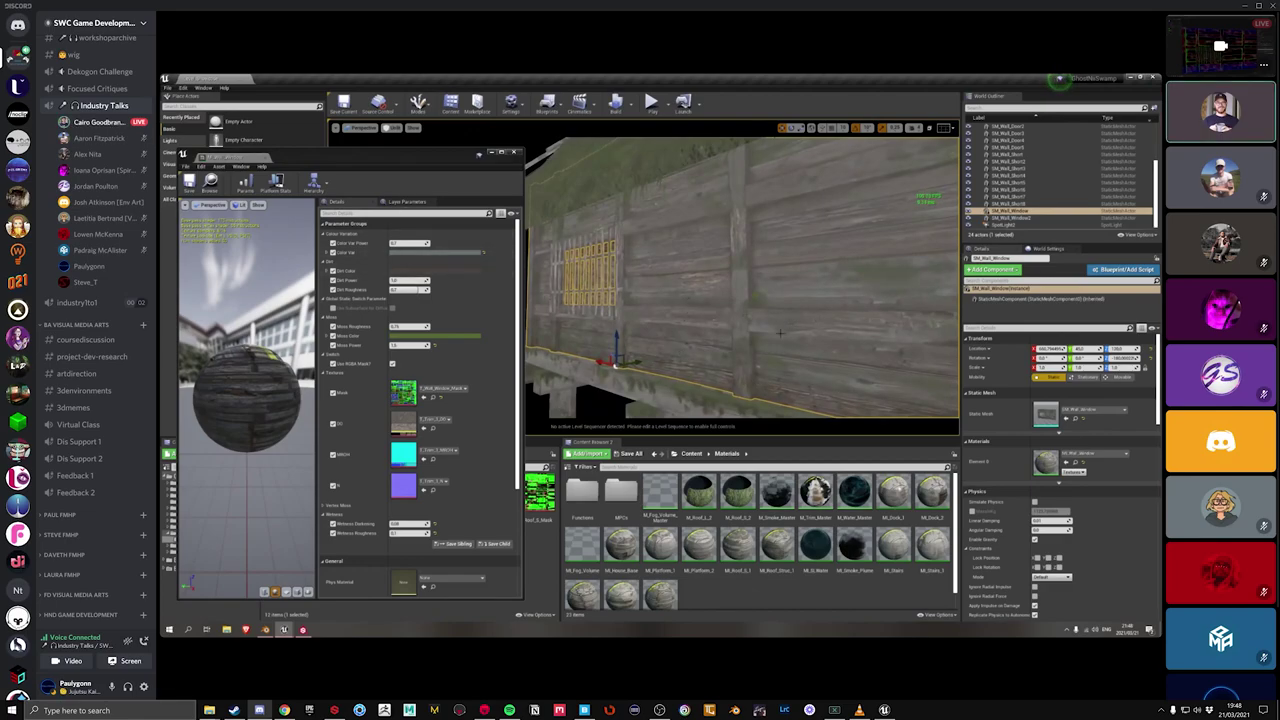
pyautogui.moveTo(748, 339); pyautogui.dragTo(758, 329, button='right')
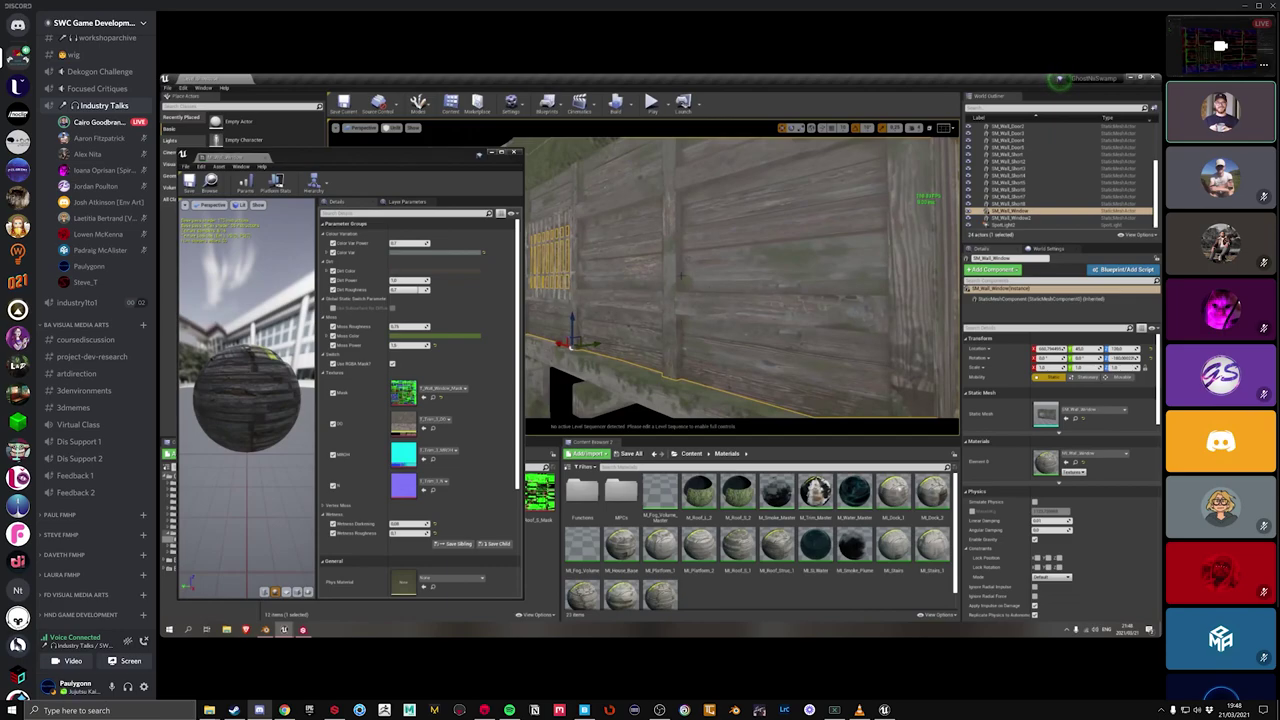
pyautogui.click(405, 252)
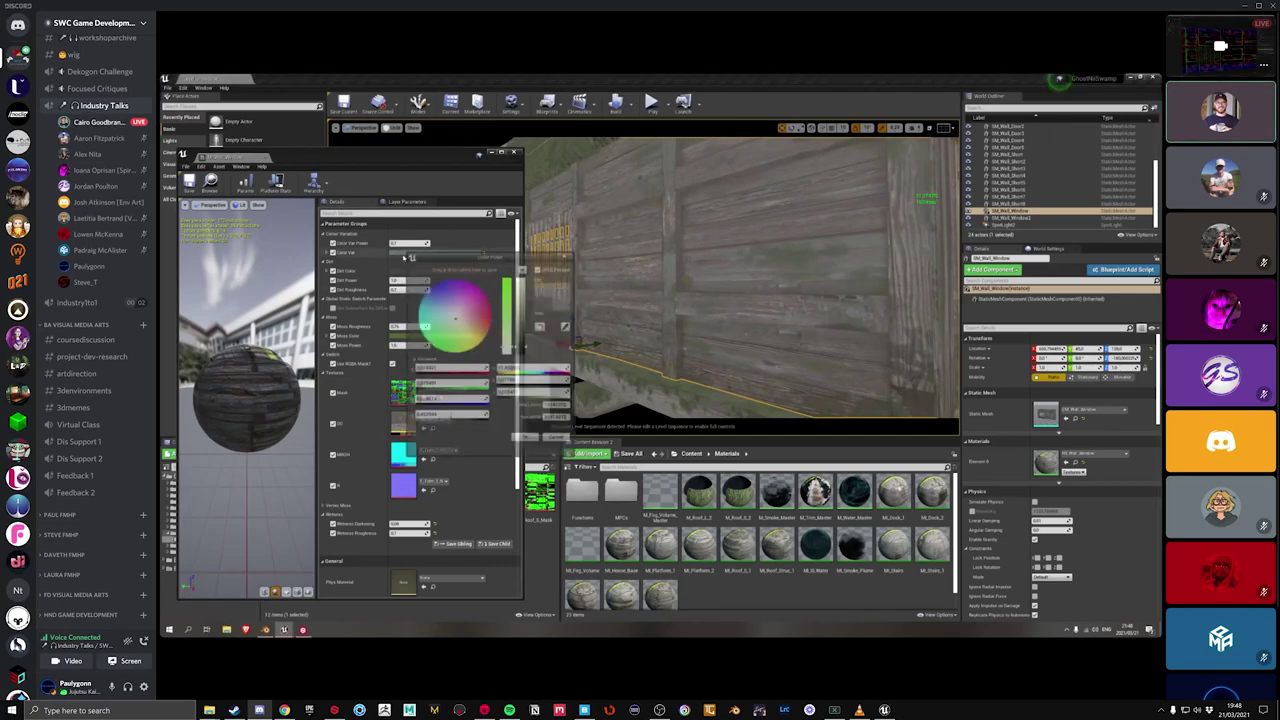
pyautogui.moveTo(509, 352); pyautogui.dragTo(512, 290)
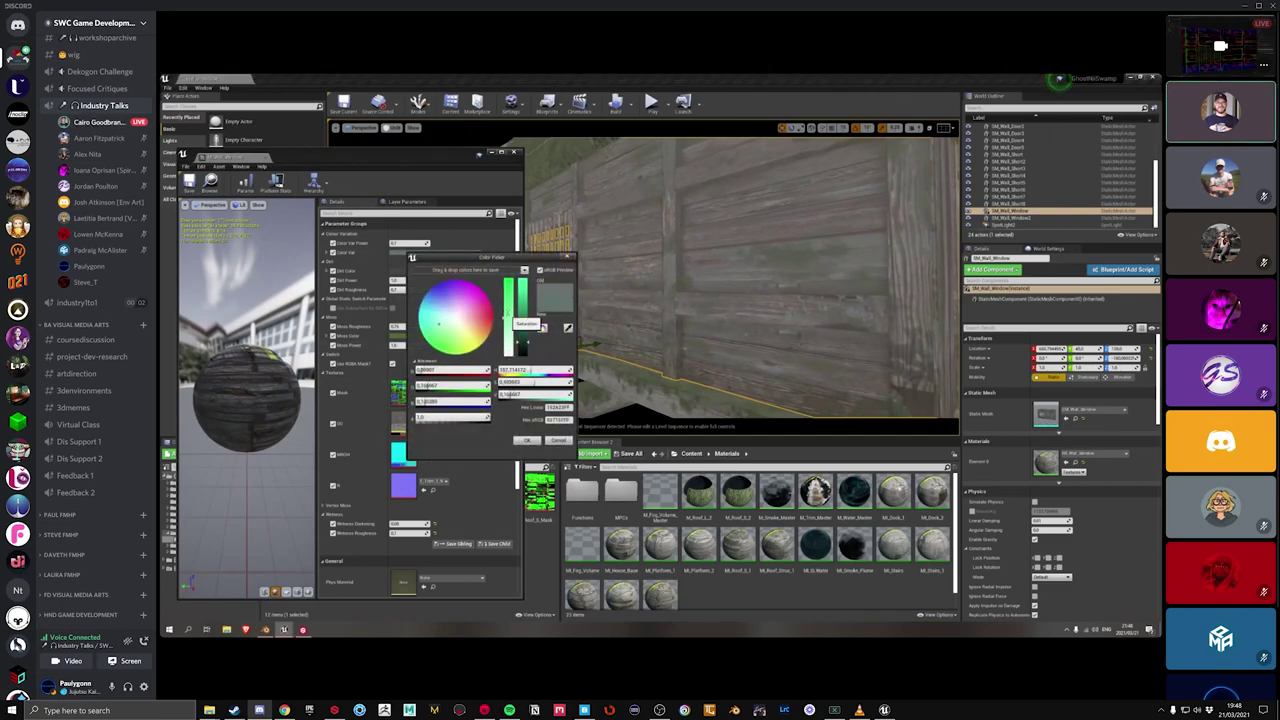
pyautogui.moveTo(524, 338)
pyautogui.mouseDown()
pyautogui.moveTo(521, 294)
pyautogui.moveTo(517, 342)
pyautogui.mouseUp()
pyautogui.moveTo(748, 297); pyautogui.dragTo(763, 299, button='right')
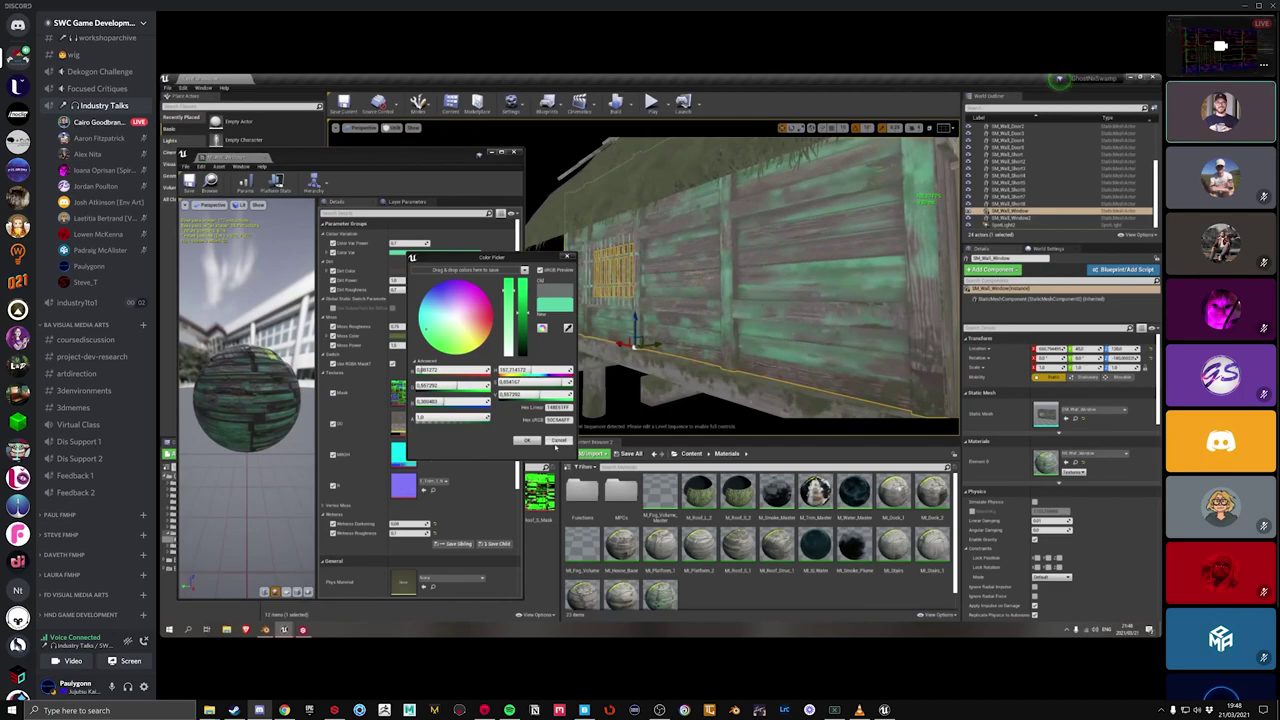
pyautogui.click(557, 441)
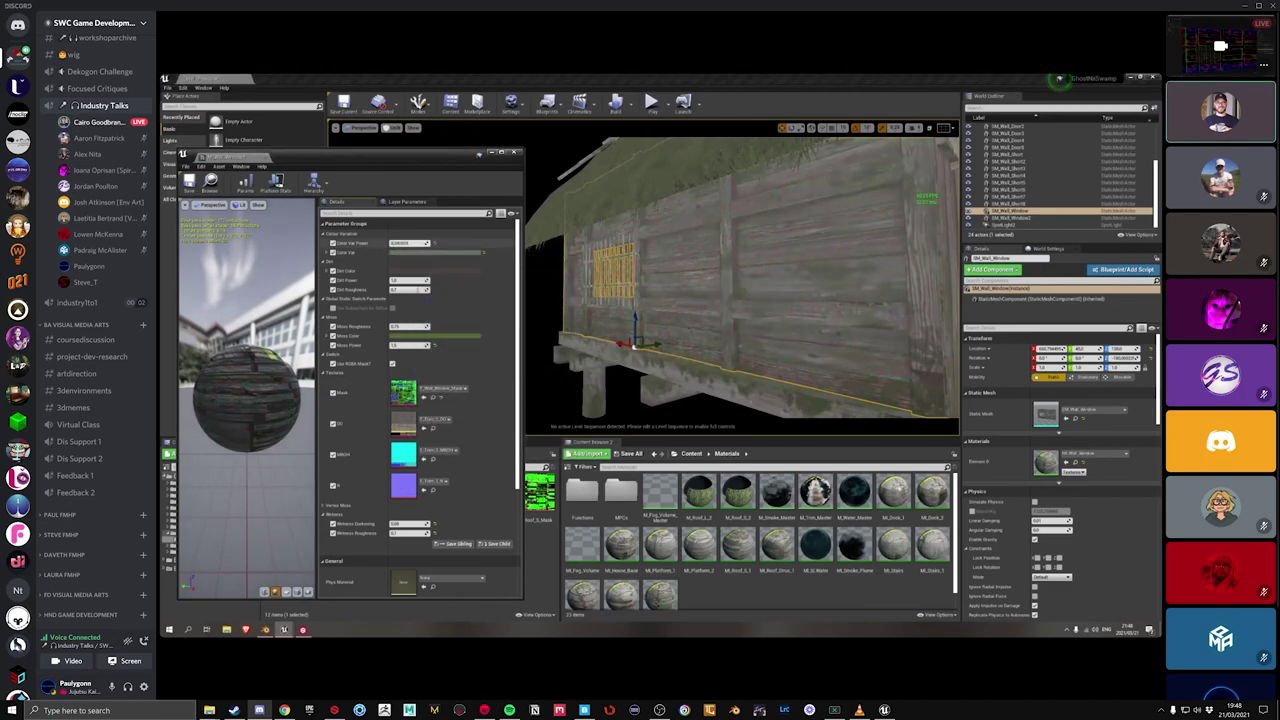
# Step: Raise the material instance's Color Var value to tint the planks bluer-green
pyautogui.moveTo(410, 243); pyautogui.dragTo(425, 243)
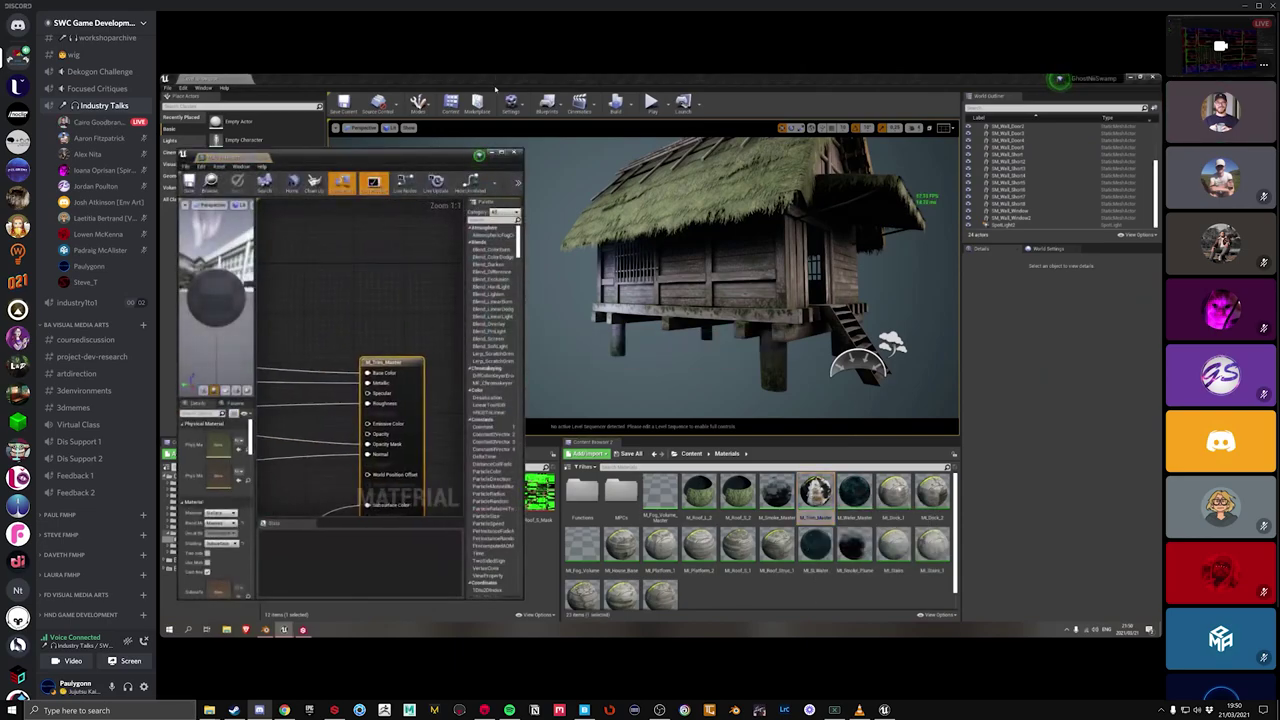
# Step: Zoom and pan the trim master material graph onto the Base Tint comment box
pyautogui.scroll(2, 540, 440)
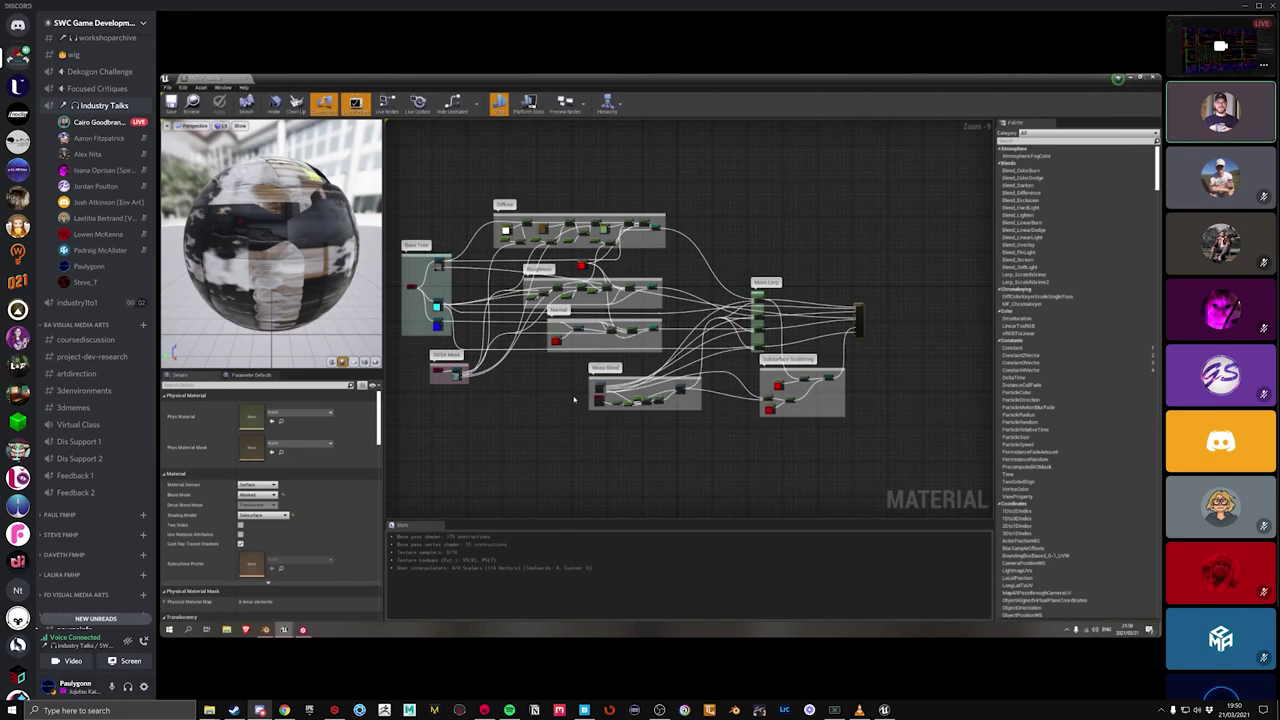
pyautogui.scroll(2, 573, 400)
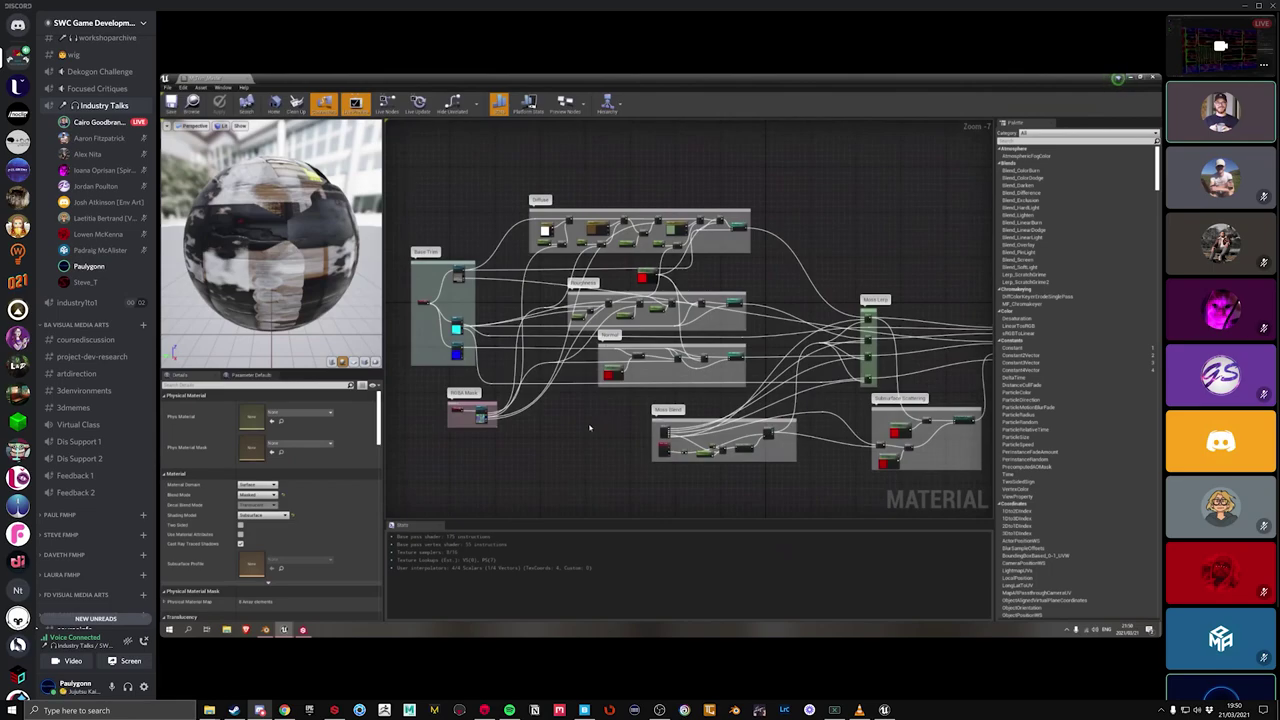
pyautogui.moveTo(590, 428)
pyautogui.mouseDown(button='right')
pyautogui.moveTo(572, 398)
pyautogui.moveTo(580, 405)
pyautogui.mouseUp(button='right')
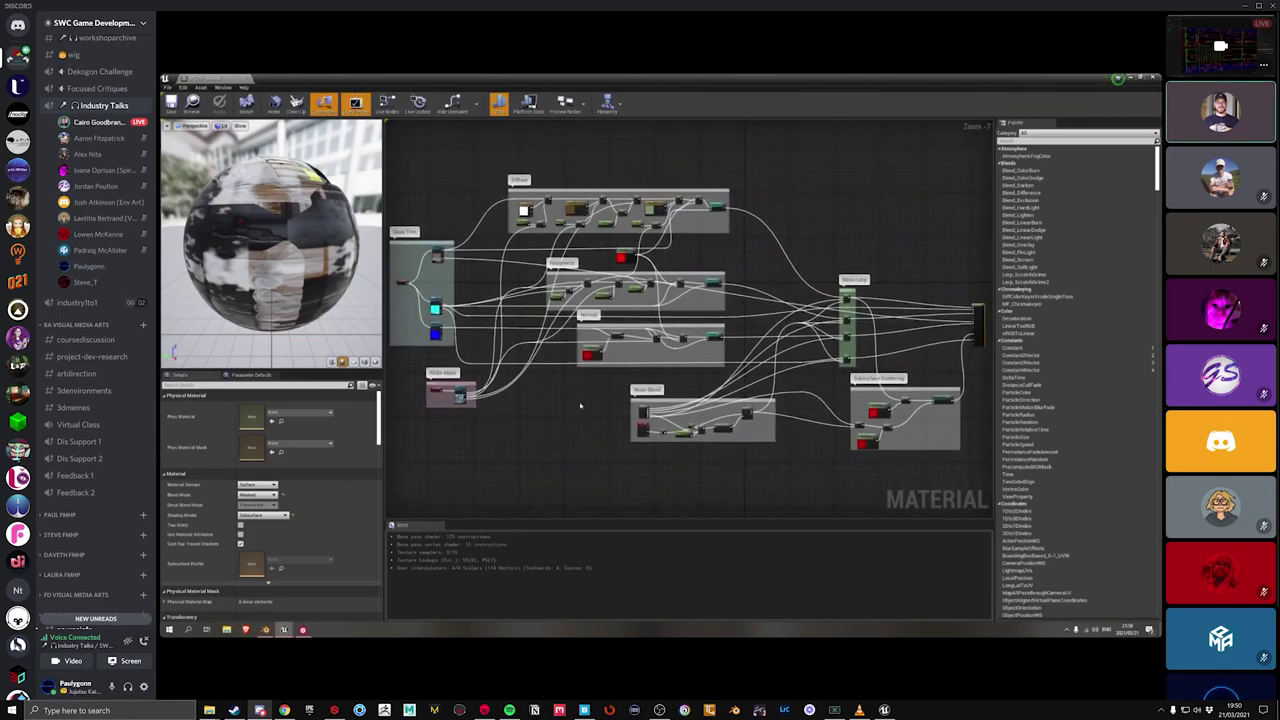
pyautogui.scroll(1, 569, 393)
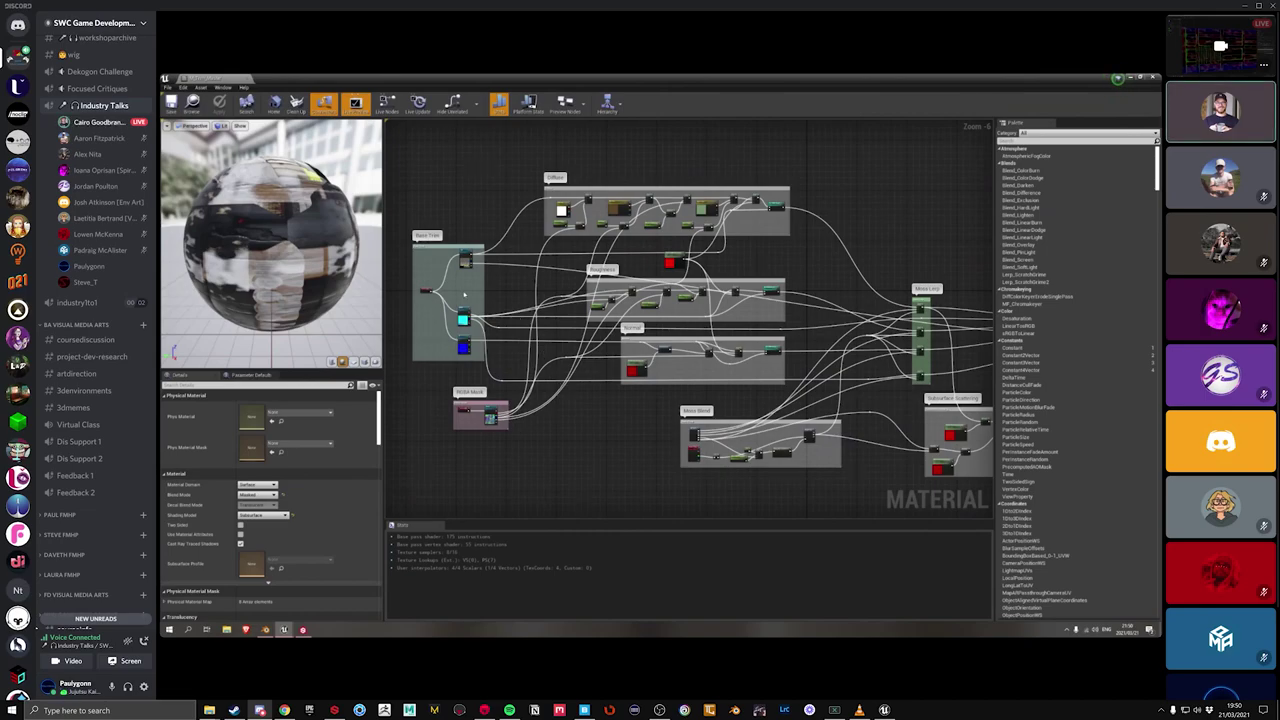
pyautogui.scroll(2, 464, 293)
pyautogui.moveTo(464, 293); pyautogui.dragTo(661, 366, button='right')
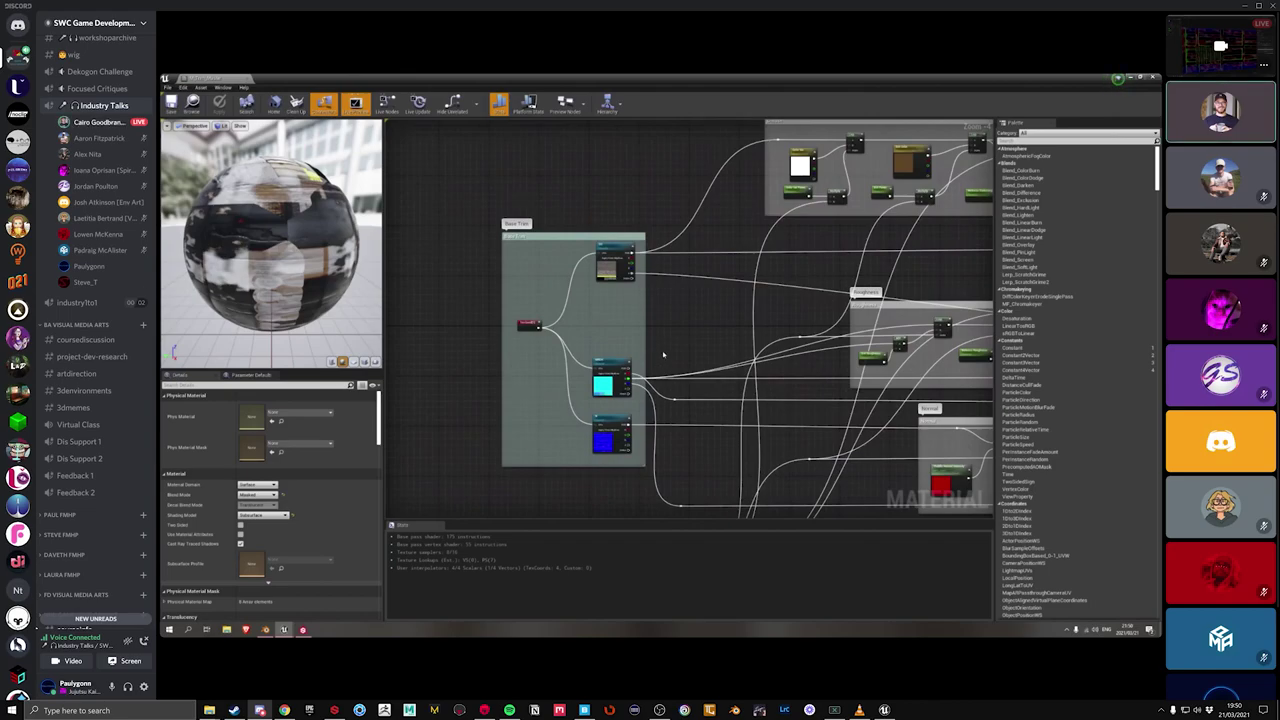
pyautogui.scroll(-3, 662, 354)
pyautogui.scroll(5, 666, 357)
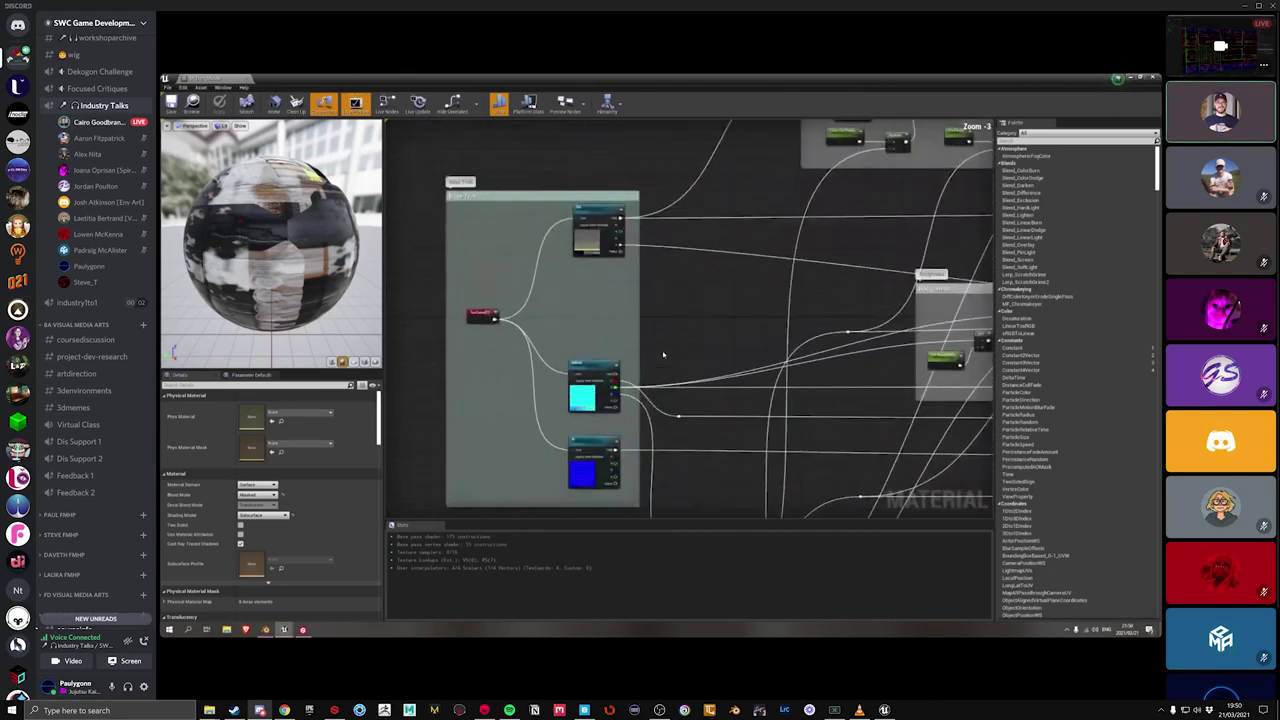
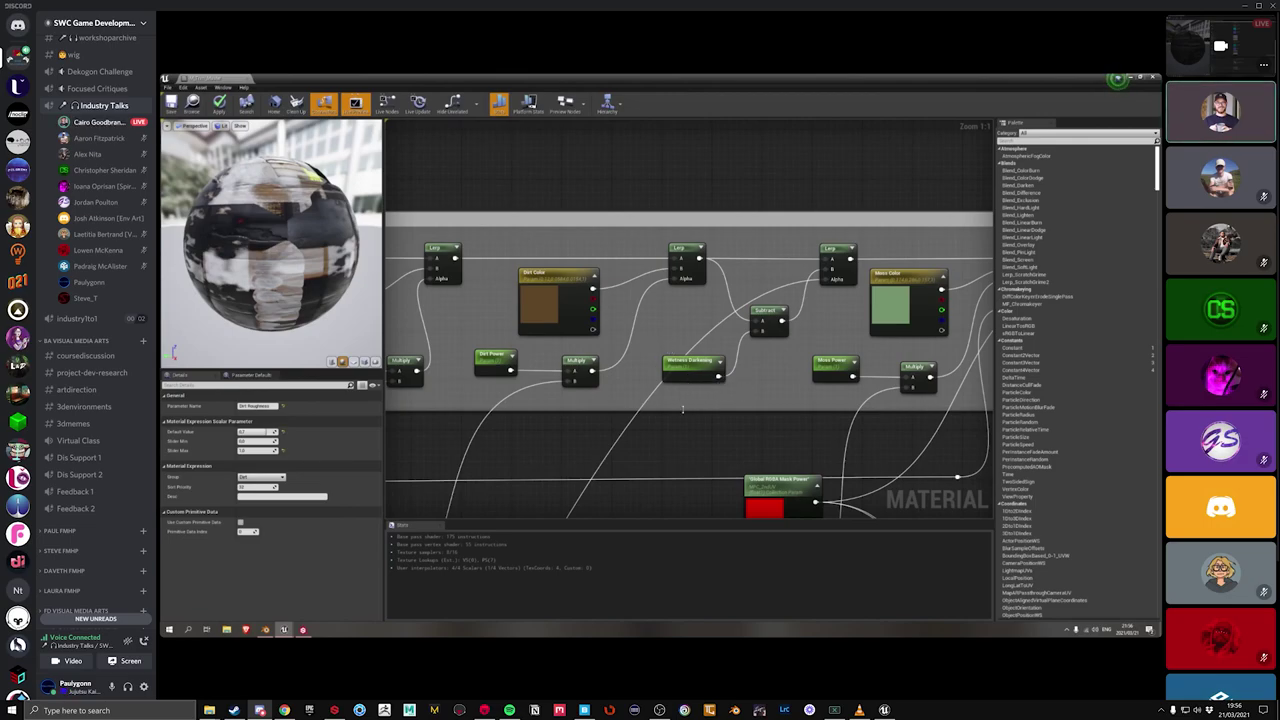
# Step: Check the Wetness Darkening parameter and add a Multiply node fed by the Lerp output
pyautogui.click(693, 366)
pyautogui.moveTo(712, 307); pyautogui.dragTo(653, 355, button='right')
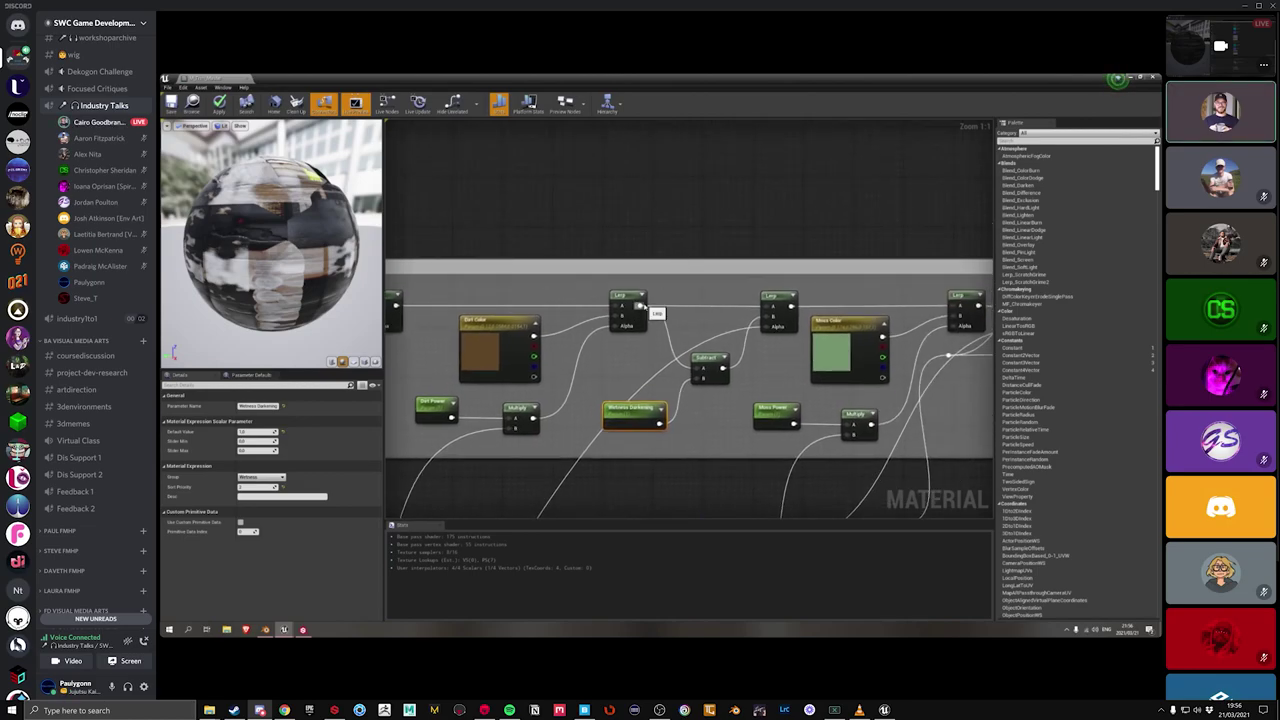
pyautogui.moveTo(643, 297); pyautogui.dragTo(724, 165)
pyautogui.write('multiply')
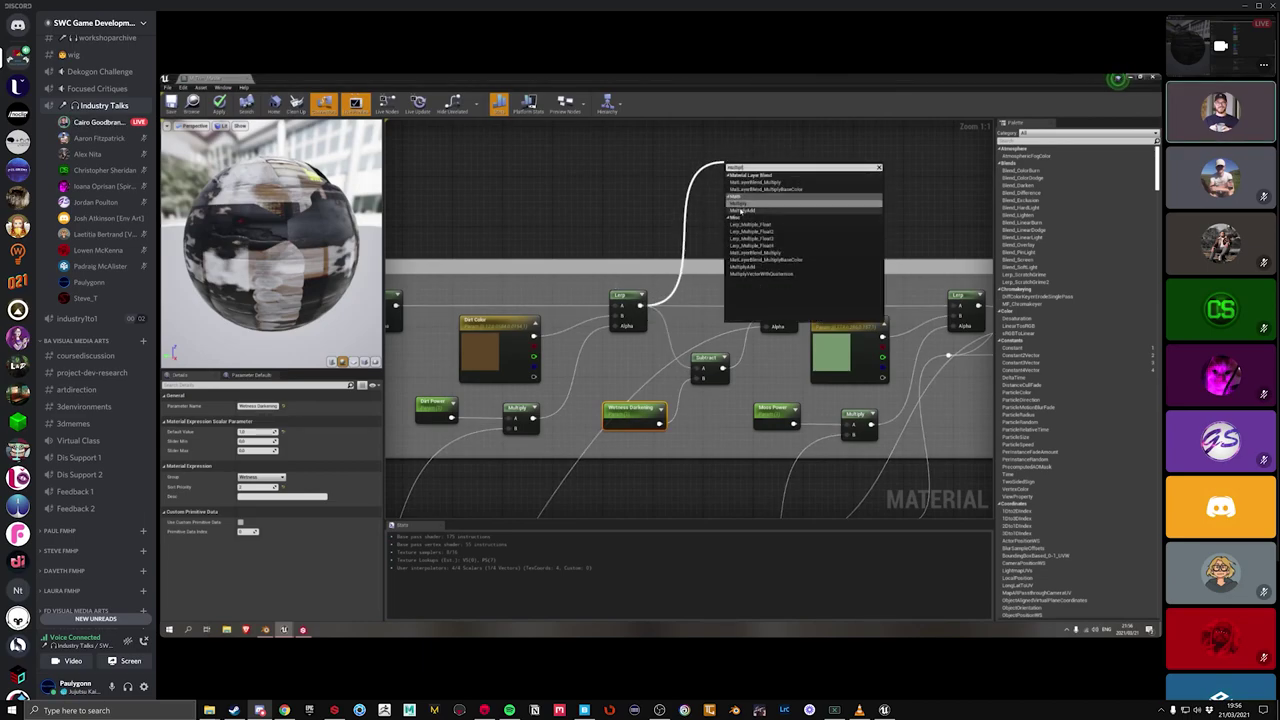
pyautogui.press('Return')
pyautogui.moveTo(643, 298); pyautogui.dragTo(728, 187)
# Step: Compare the Multiply and first Lerp results by previewing each on the sphere
pyautogui.rightClick(733, 169)
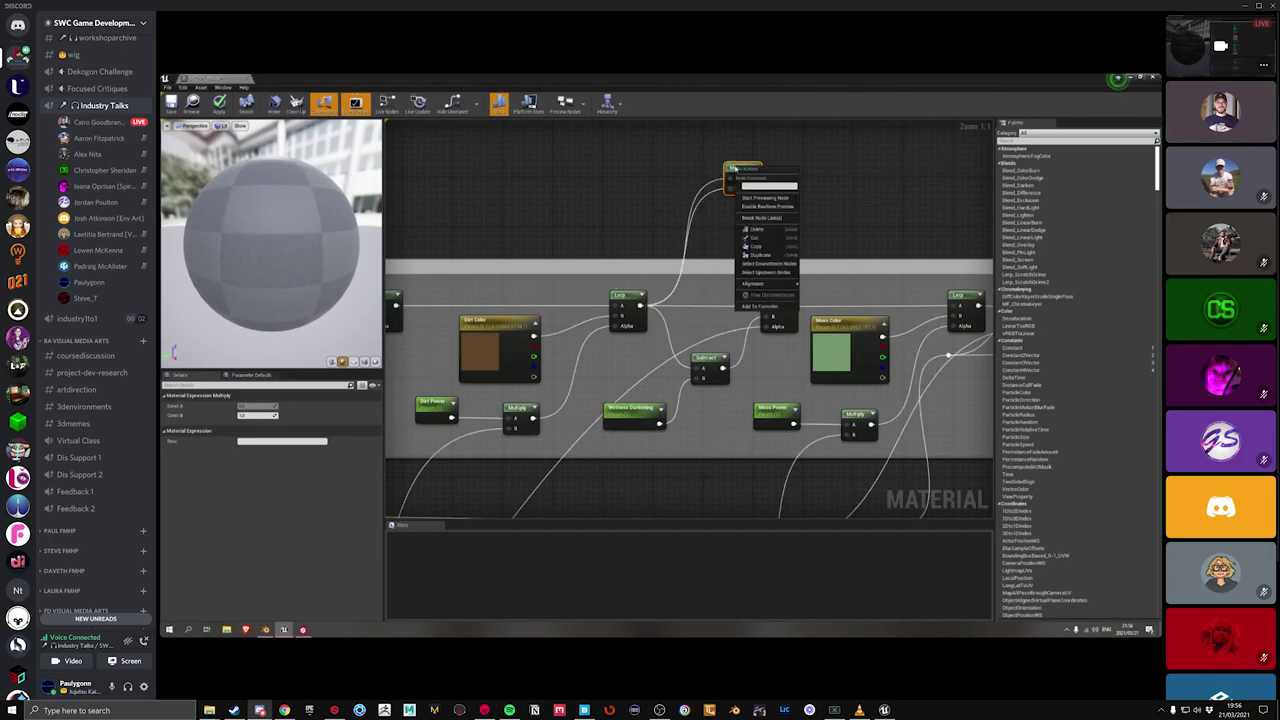
pyautogui.click(768, 197)
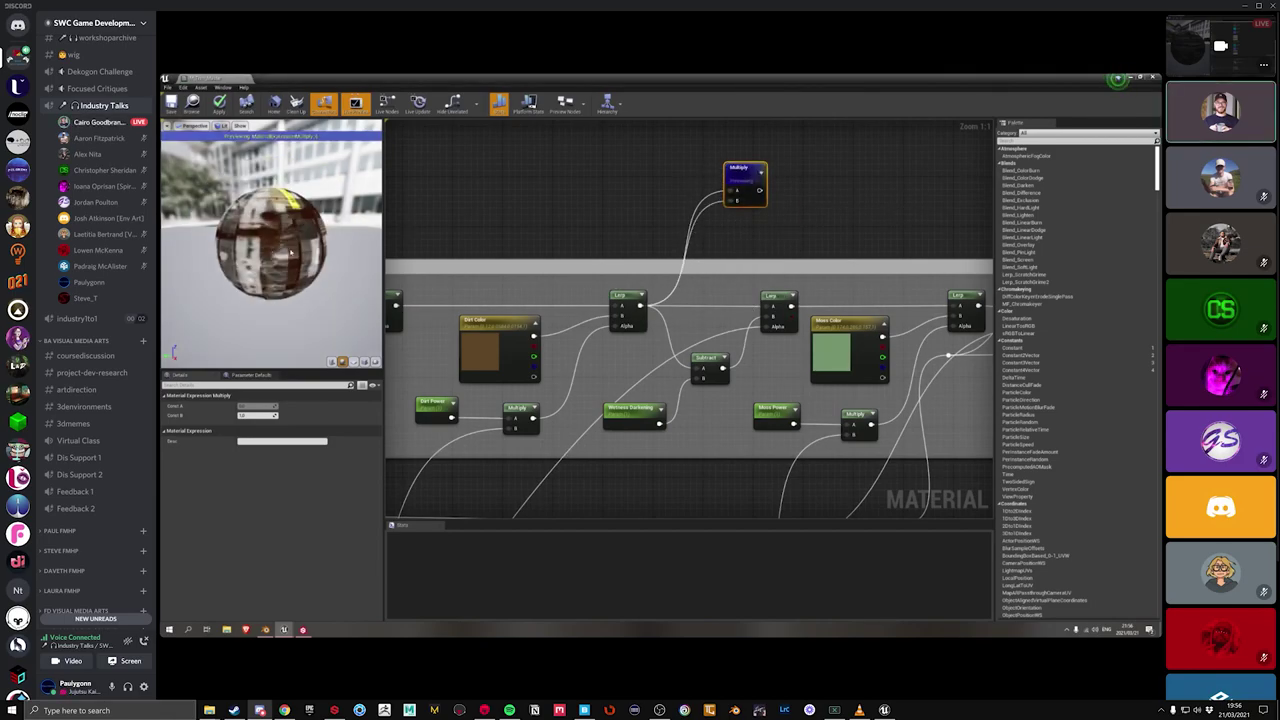
pyautogui.rightClick(628, 296)
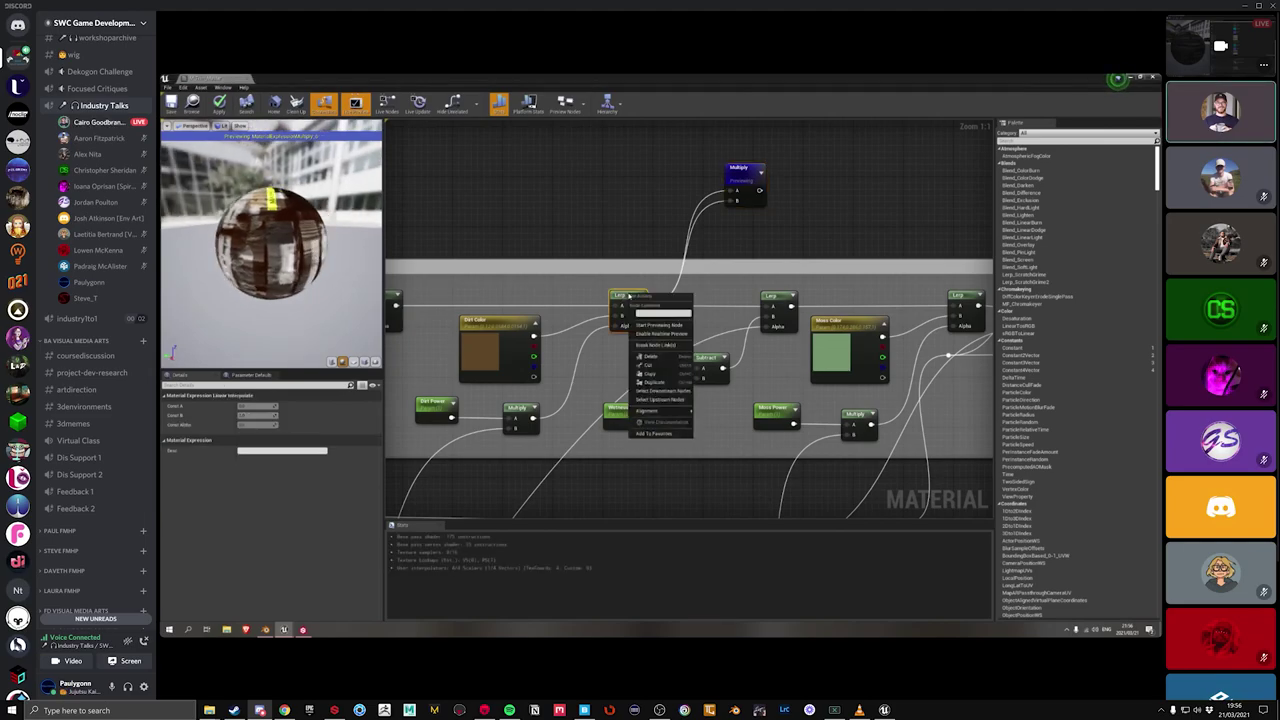
pyautogui.click(657, 325)
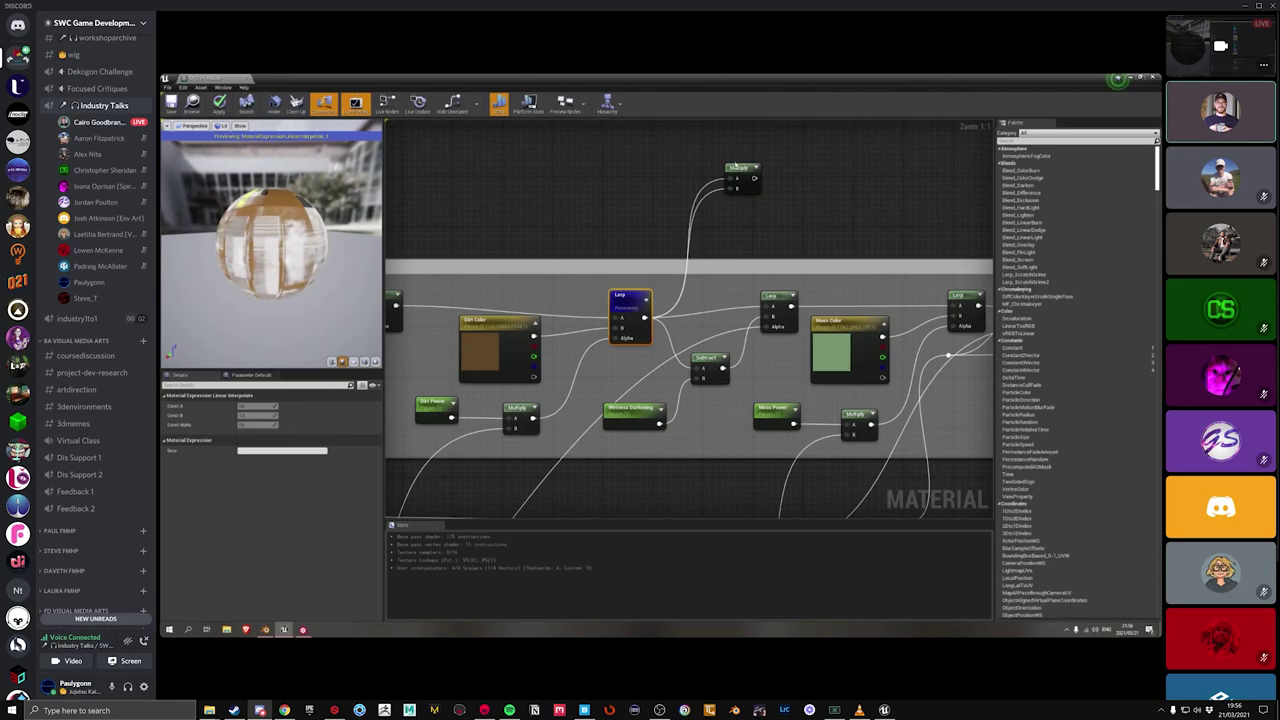
pyautogui.rightClick(737, 171)
pyautogui.click(767, 200)
pyautogui.click(745, 215)
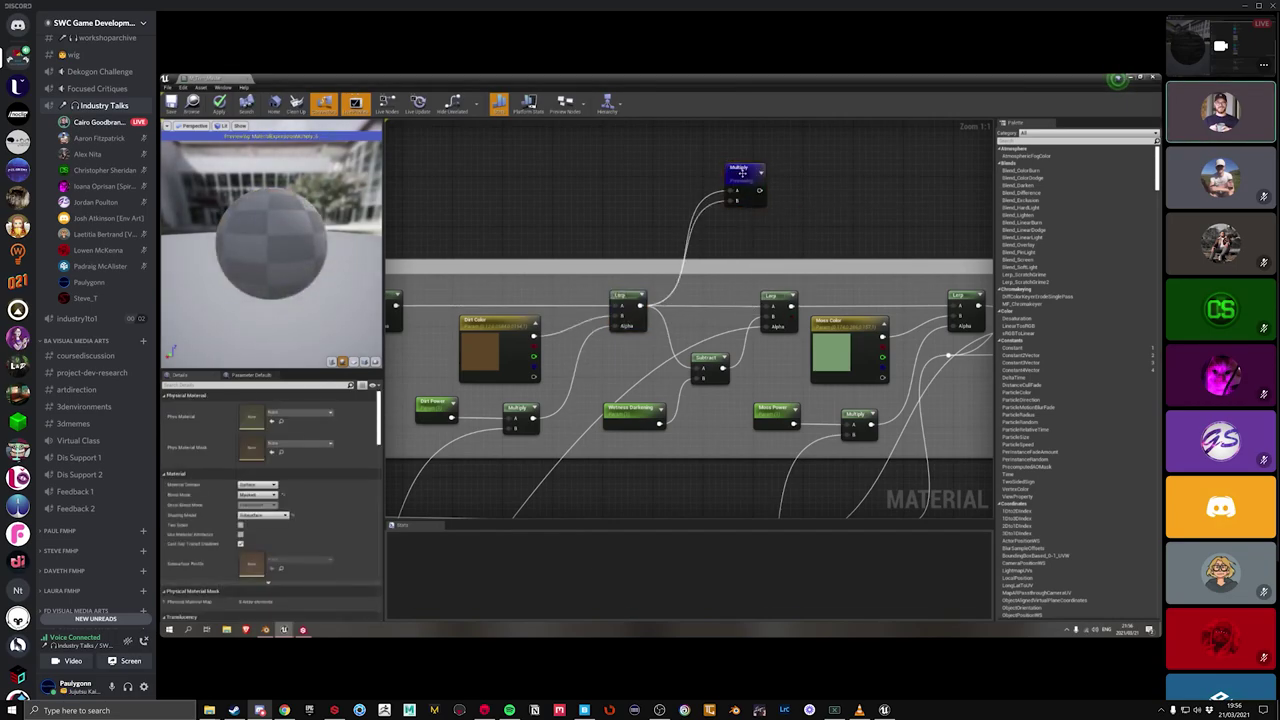
# Step: Try a Desaturation after Multiply, then undo the test nodes and reselect Wetness Darkening
pyautogui.moveTo(707, 186); pyautogui.dragTo(763, 182)
pyautogui.write('satu')
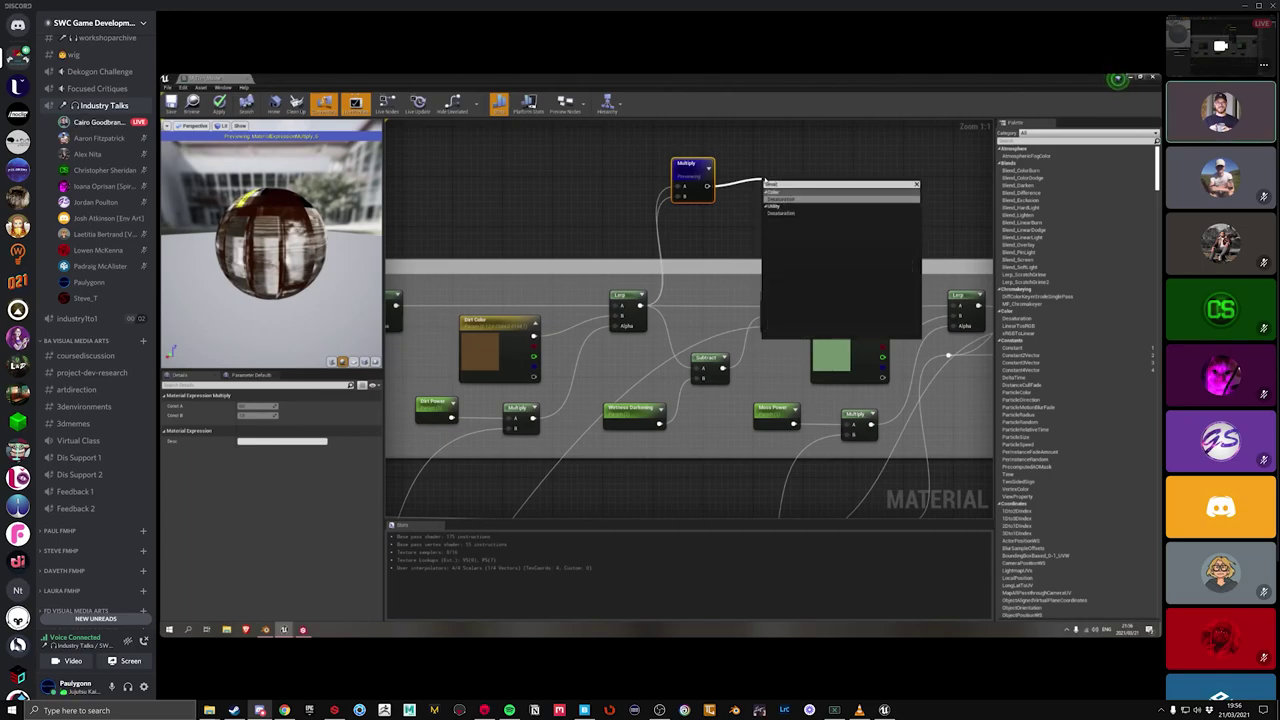
pyautogui.press('Return')
pyautogui.click(692, 167)
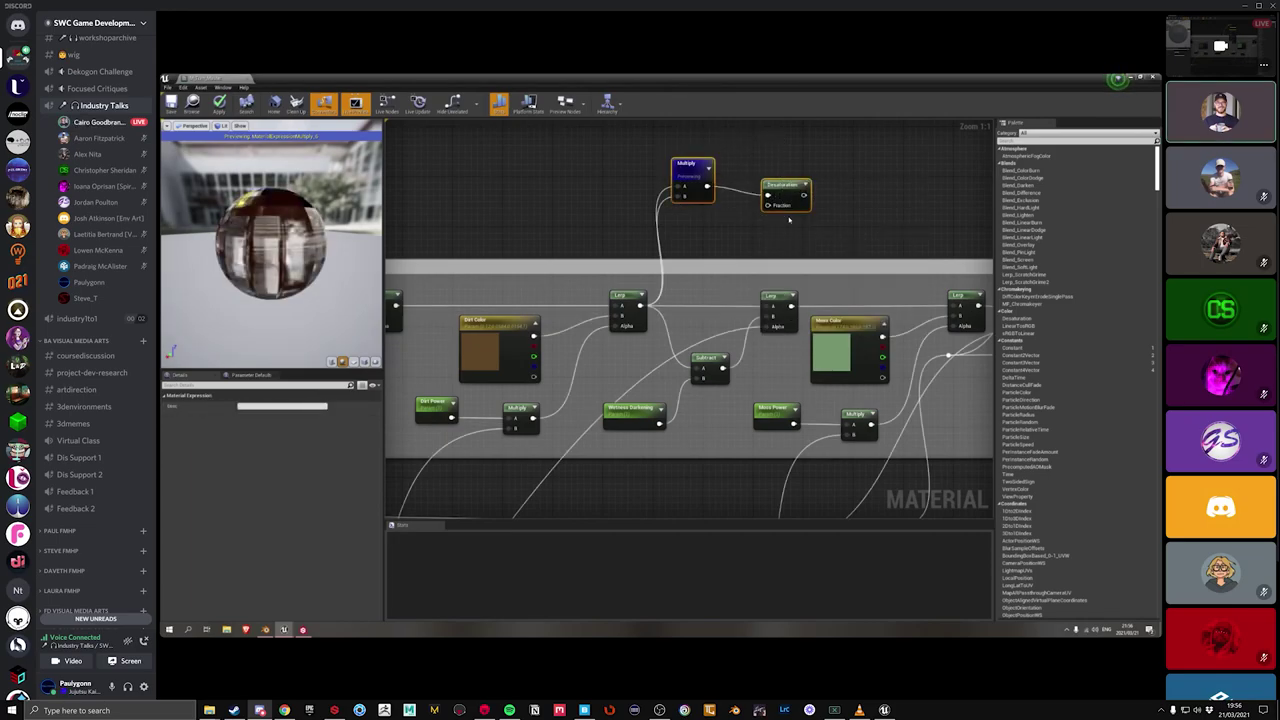
pyautogui.hotkey('ctrl', 'z')
pyautogui.moveTo(679, 435); pyautogui.dragTo(671, 364, button='right')
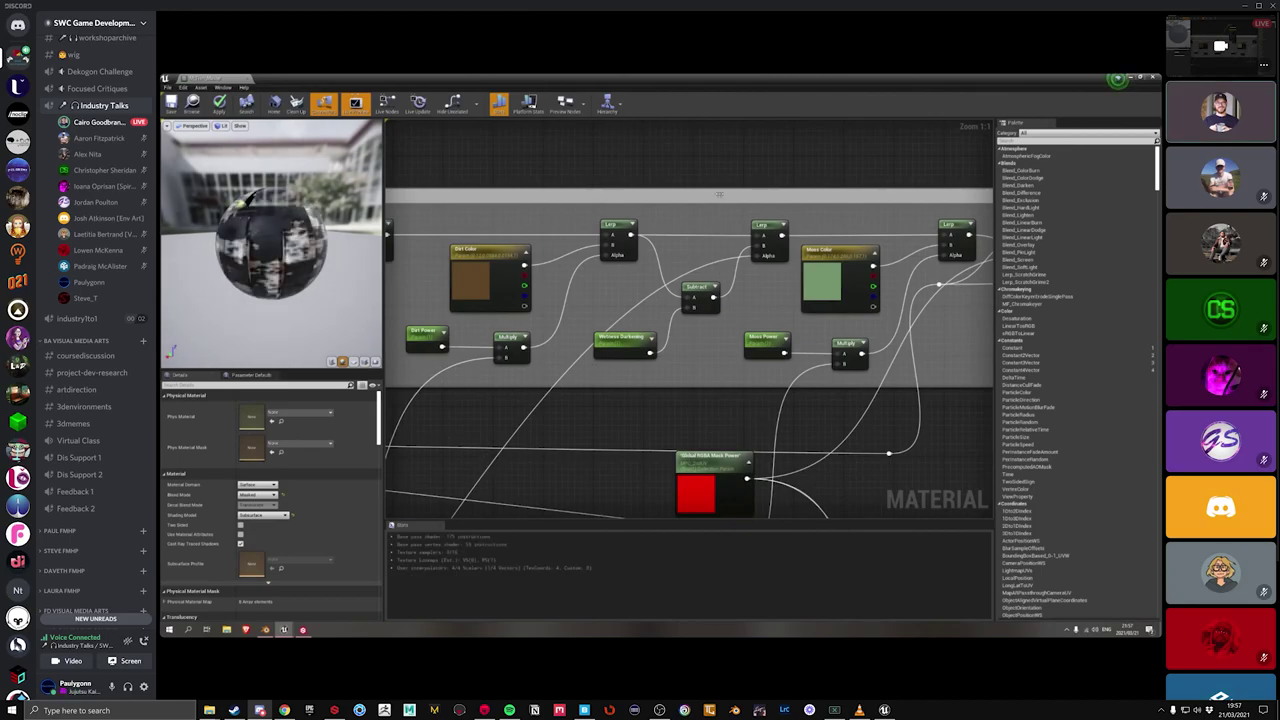
pyautogui.click(645, 345)
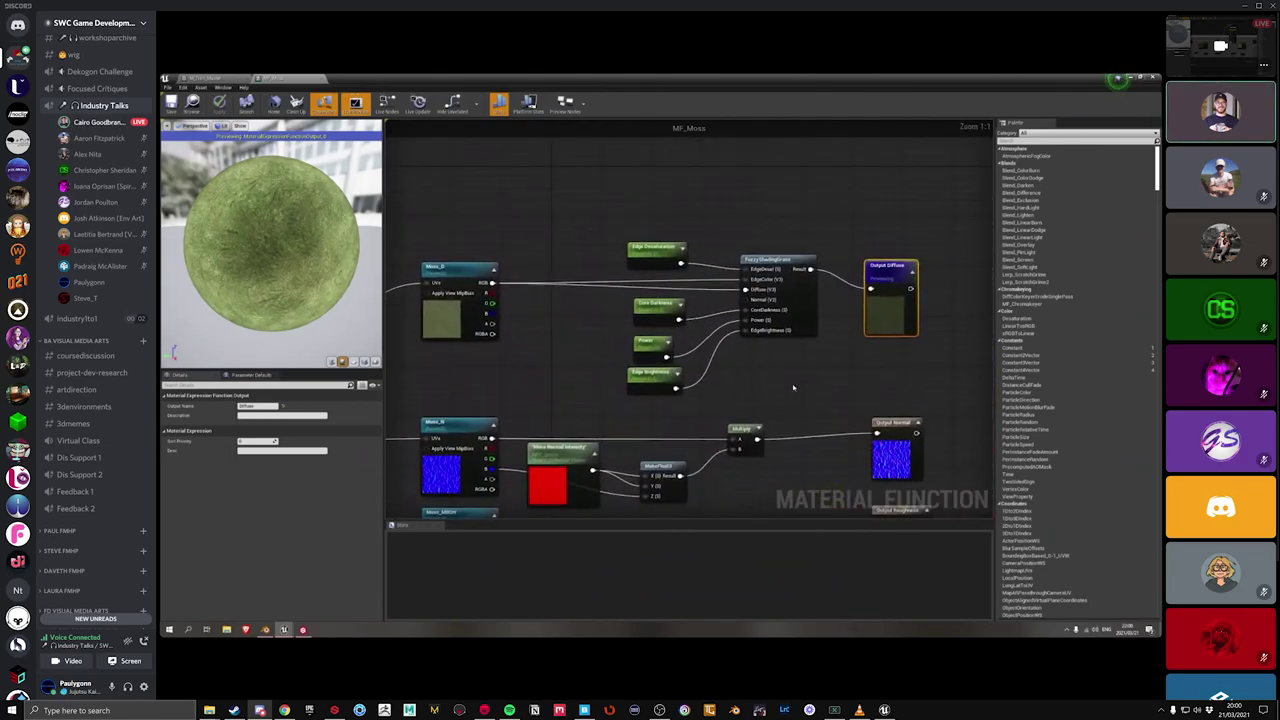
# Step: Shift the FuzzyShading node group slightly left and inspect the moss shading on the preview sphere
pyautogui.moveTo(625, 220); pyautogui.dragTo(797, 390)
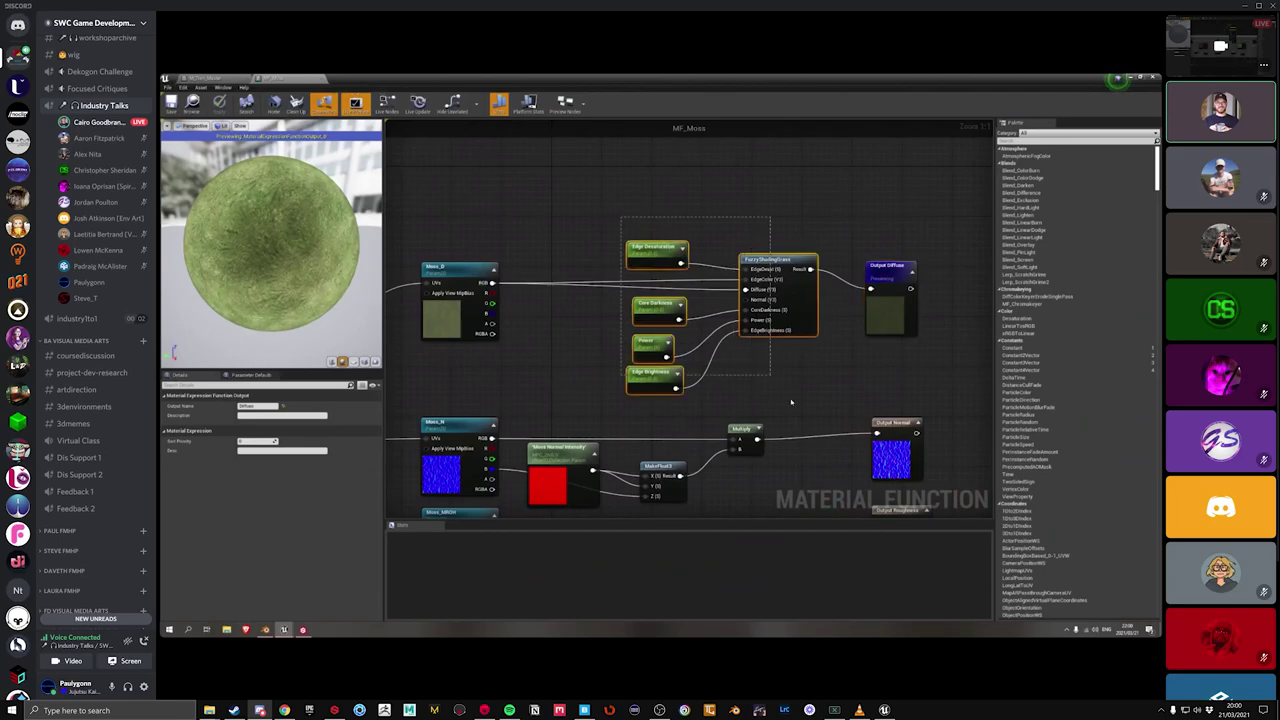
pyautogui.moveTo(797, 322); pyautogui.dragTo(752, 316)
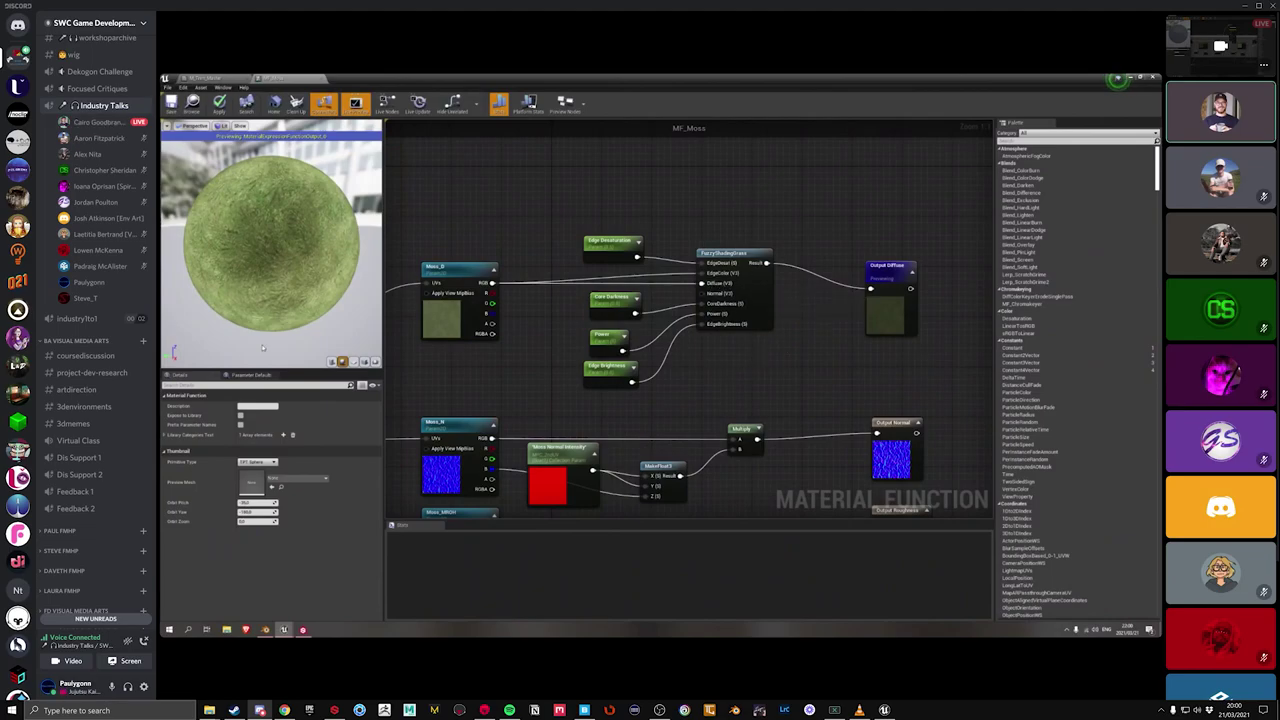
pyautogui.scroll(-4, 285, 242)
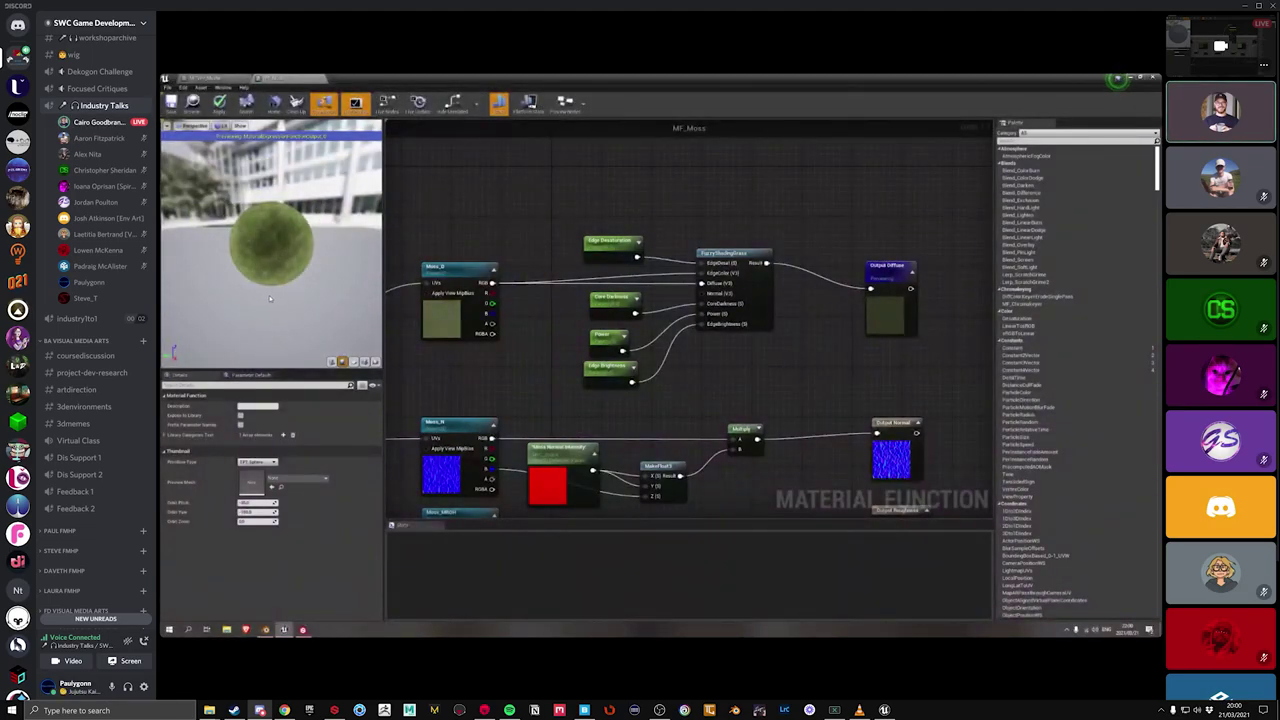
pyautogui.moveTo(259, 273); pyautogui.dragTo(365, 276)
pyautogui.scroll(5, 270, 245)
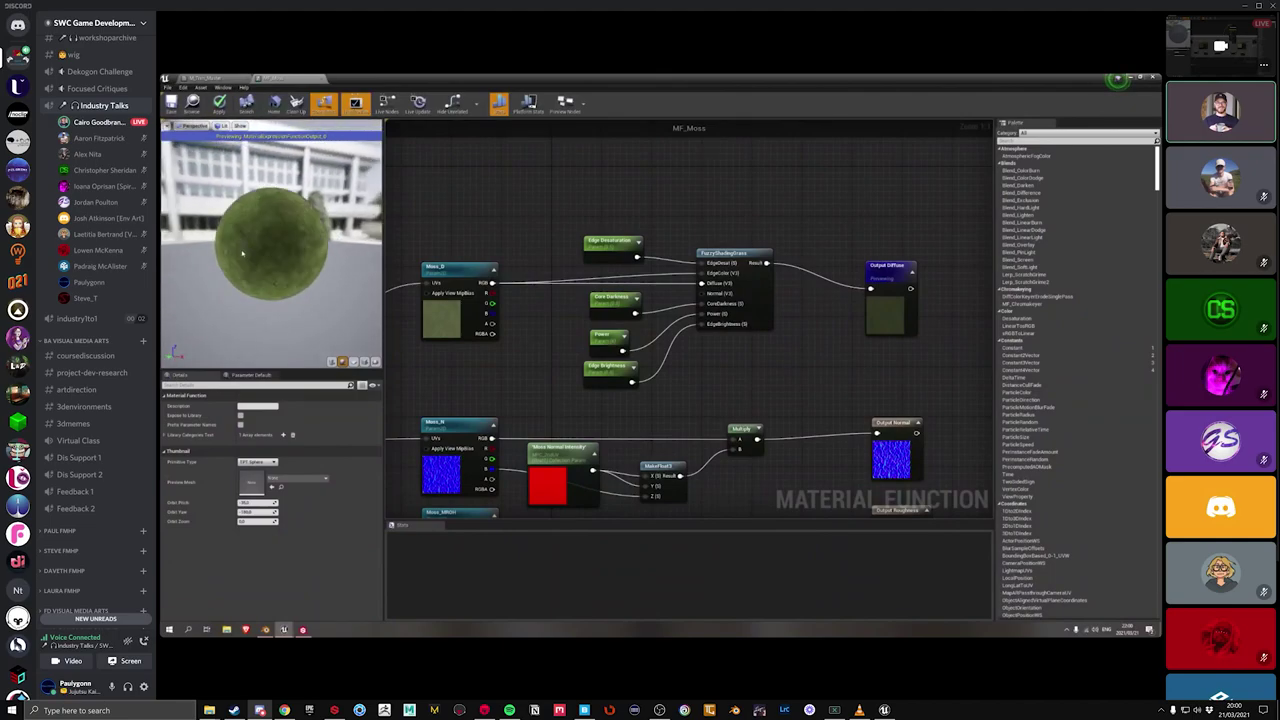
pyautogui.moveTo(270, 262)
pyautogui.mouseDown()
pyautogui.moveTo(310, 298)
pyautogui.moveTo(335, 301)
pyautogui.mouseUp()
pyautogui.scroll(-4, 270, 250)
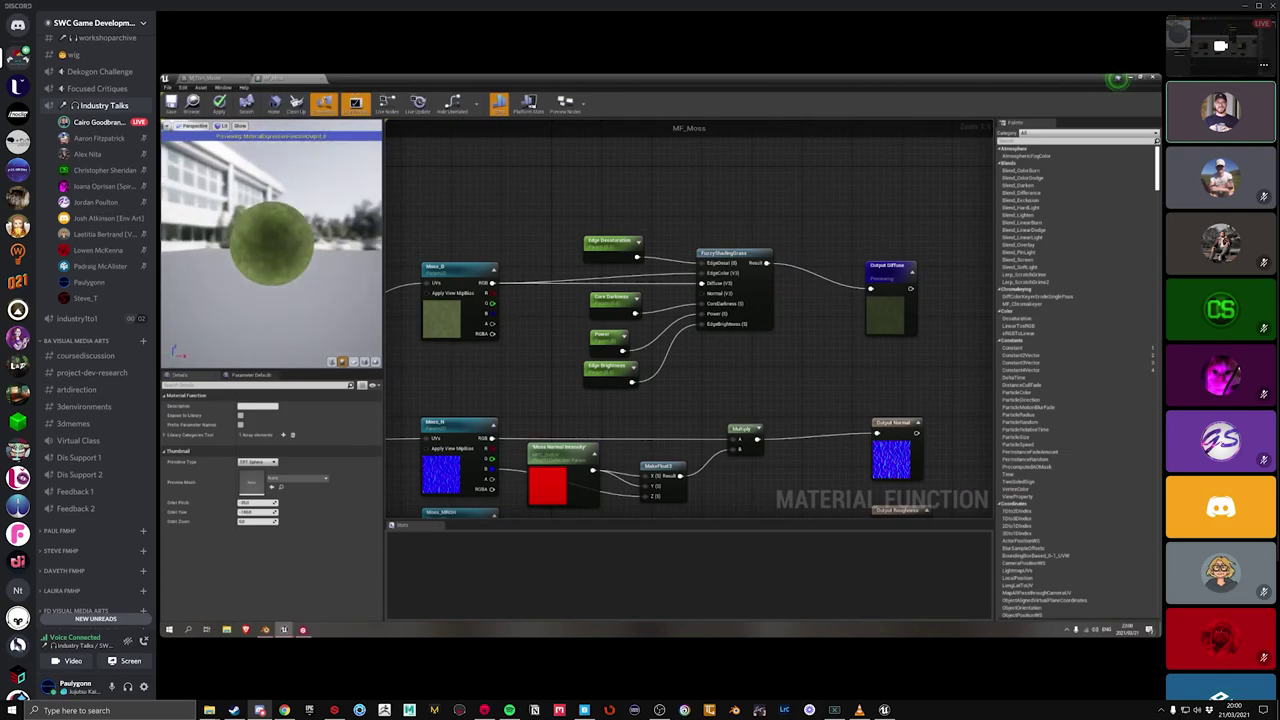
pyautogui.moveTo(280, 255); pyautogui.dragTo(296, 266)
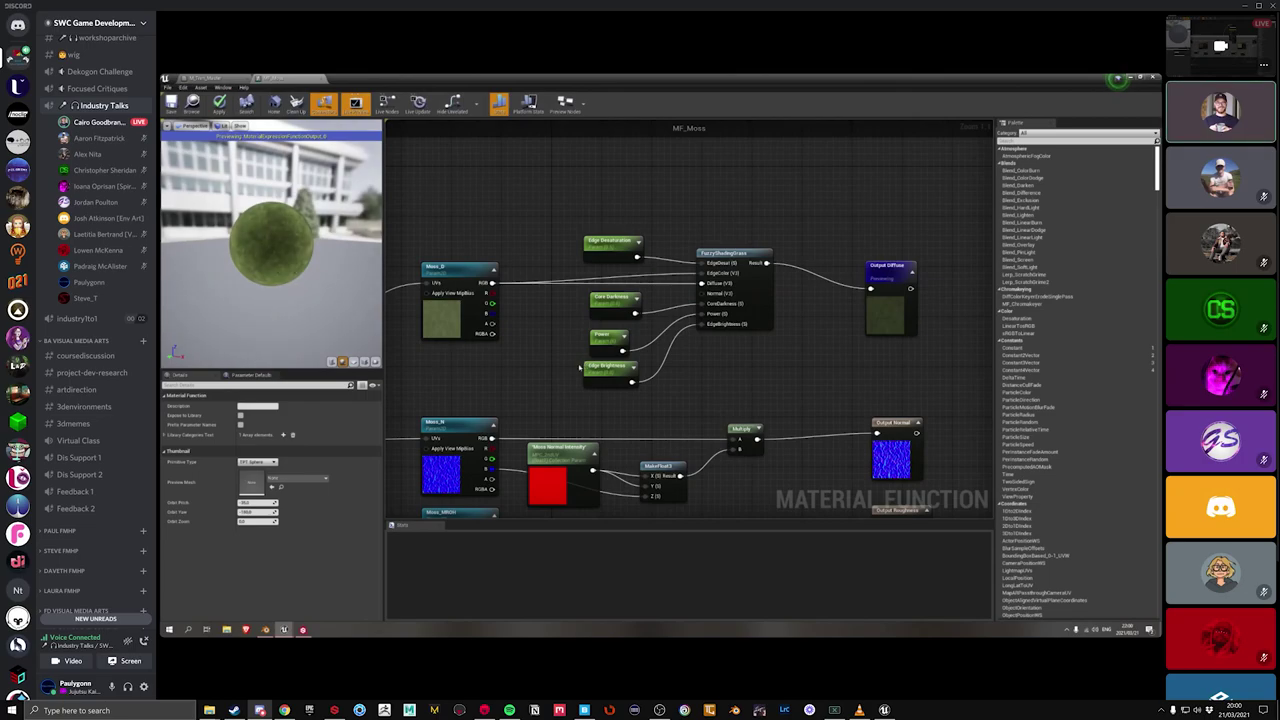
pyautogui.scroll(-2, 580, 368)
# Step: Wire Moss_N into FuzzyShading's Normal input and apply the moss function
pyautogui.moveTo(580, 368); pyautogui.dragTo(630, 367, button='right')
pyautogui.scroll(2, 670, 357)
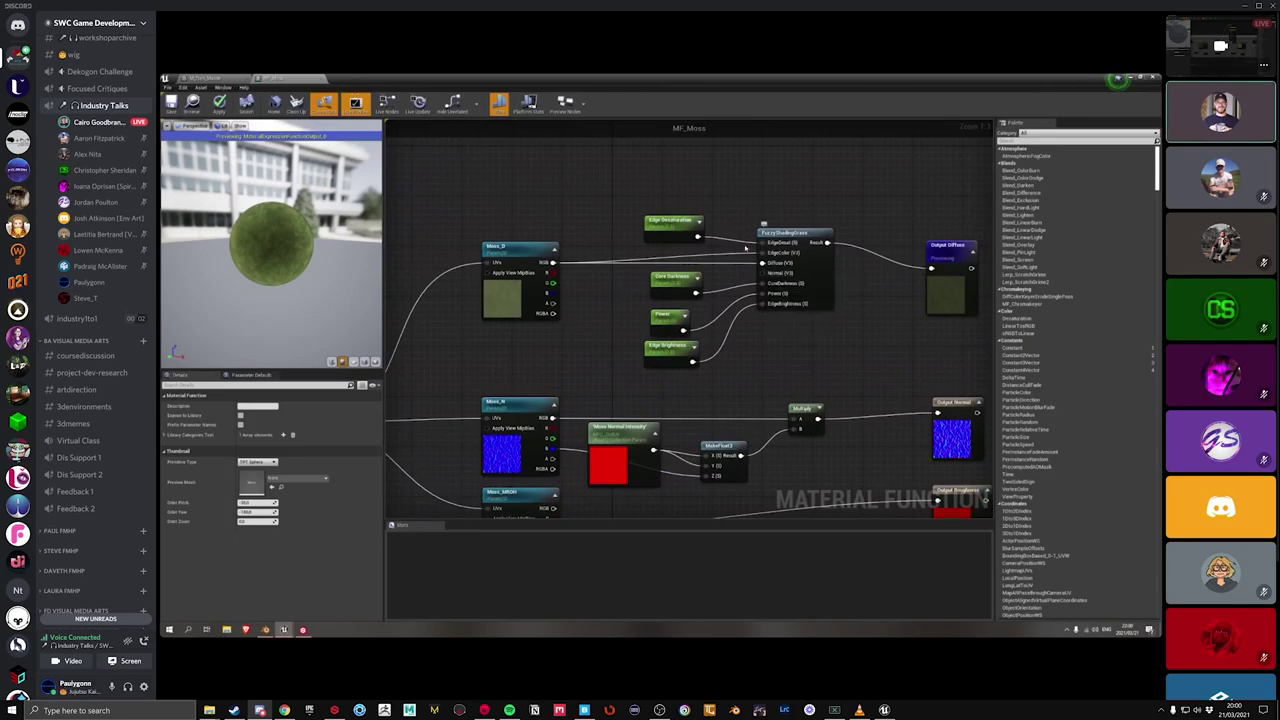
pyautogui.moveTo(790, 282); pyautogui.dragTo(822, 247, button='right')
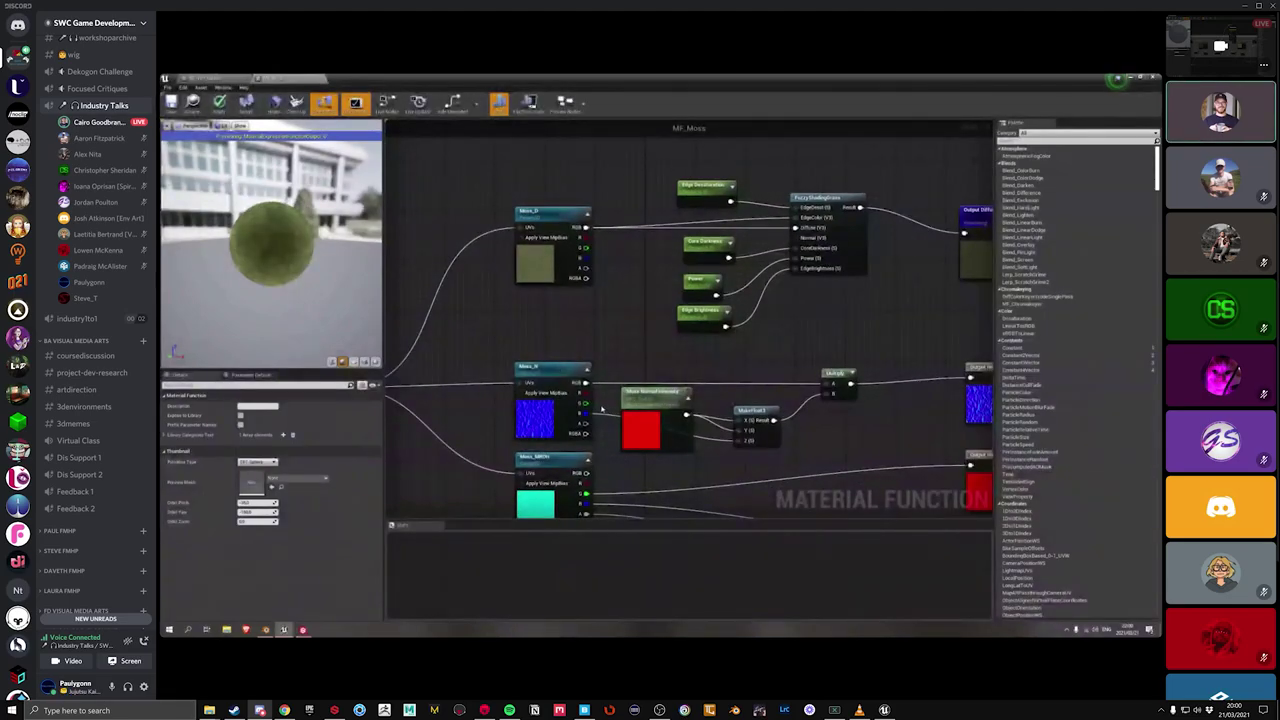
pyautogui.moveTo(590, 386); pyautogui.dragTo(728, 326)
pyautogui.click(219, 103)
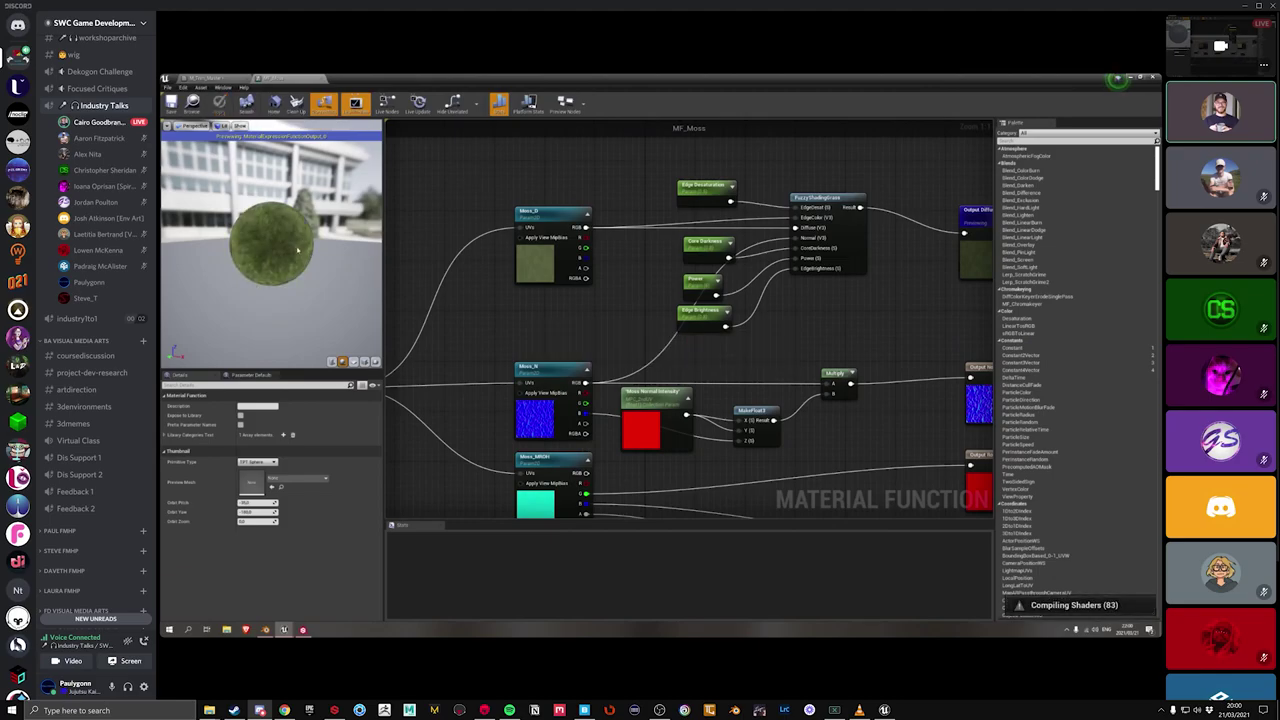
pyautogui.moveTo(254, 278); pyautogui.dragTo(210, 281)
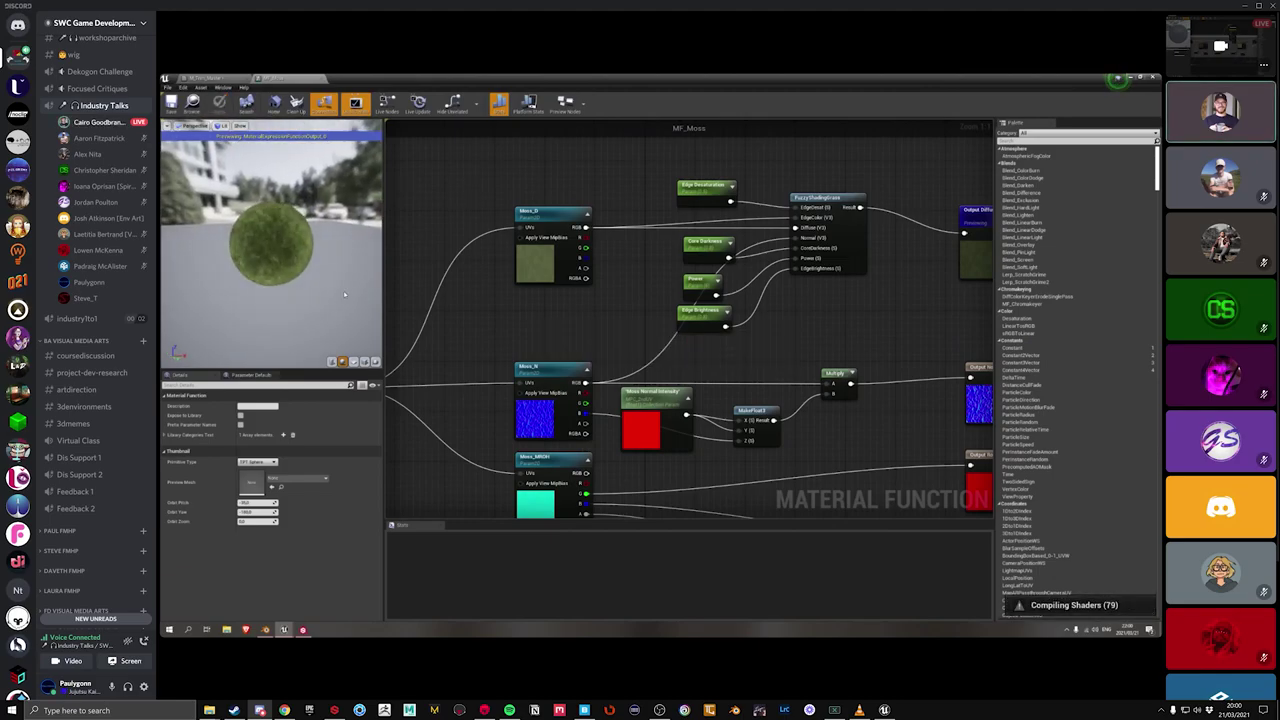
pyautogui.scroll(-1, 570, 314)
pyautogui.moveTo(570, 314); pyautogui.dragTo(431, 394, button='right')
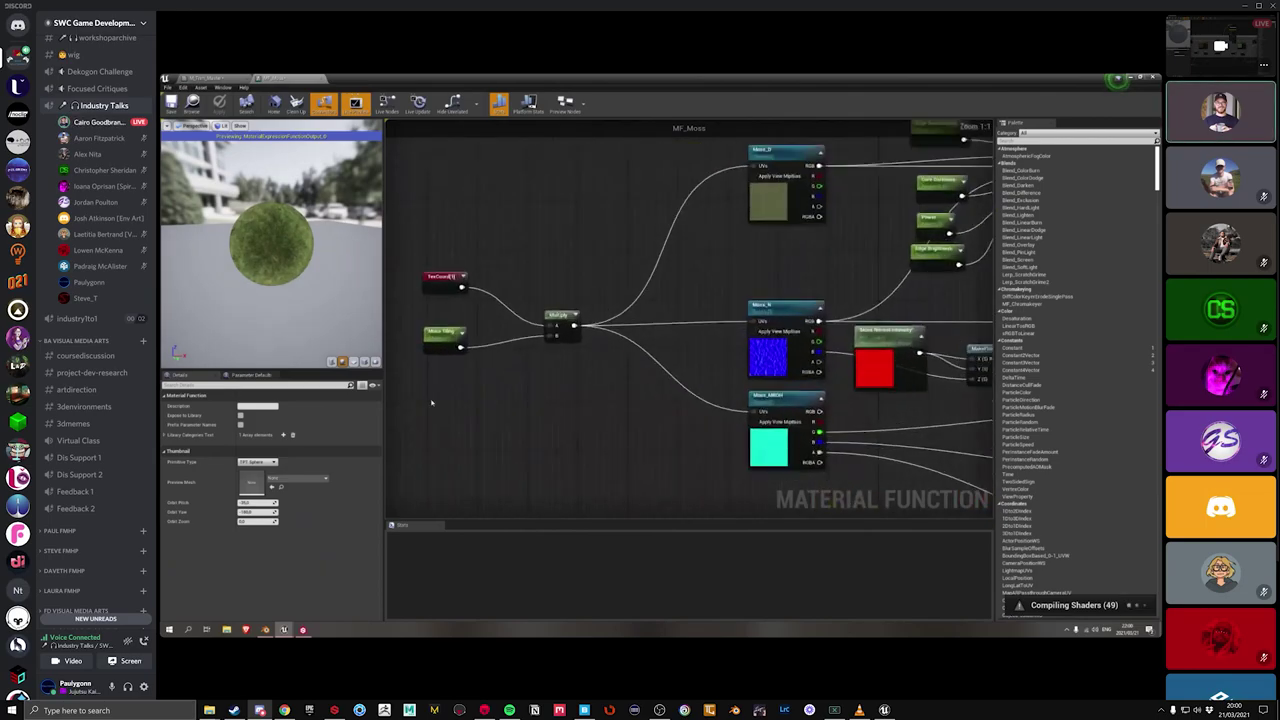
# Step: Select the TexCoord node to check its settings
pyautogui.scroll(1, 431, 394)
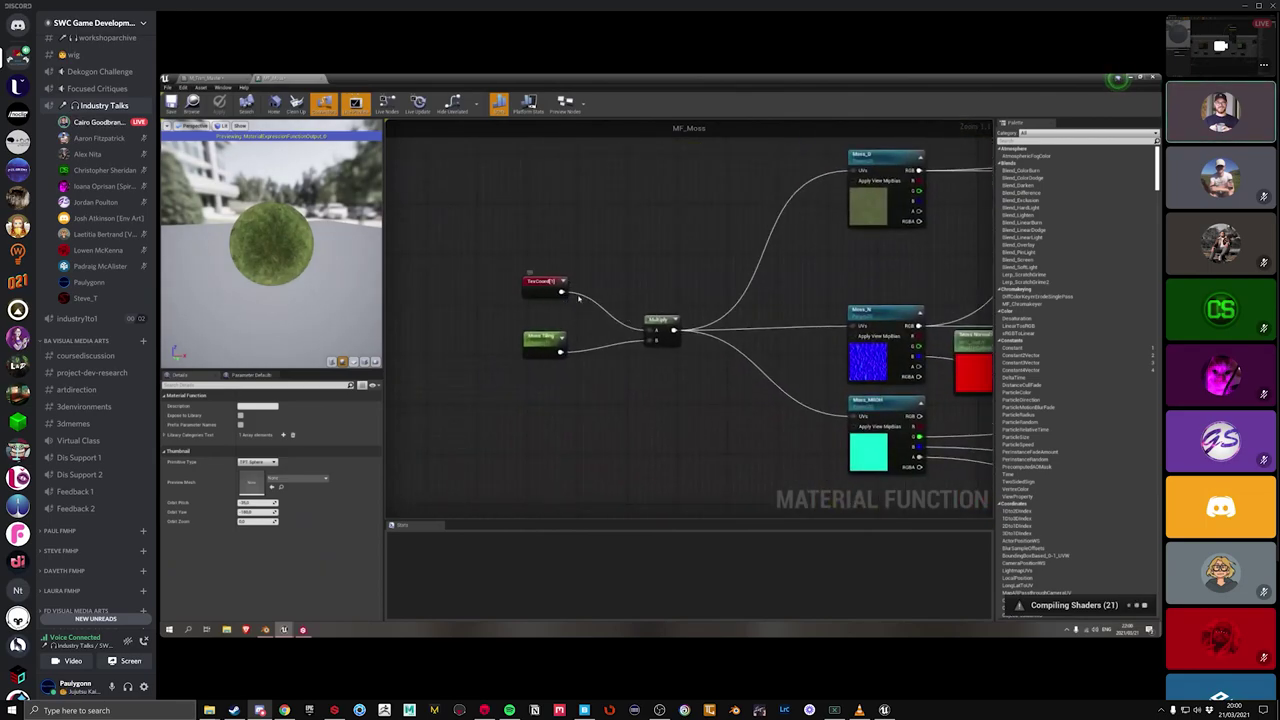
pyautogui.click(548, 282)
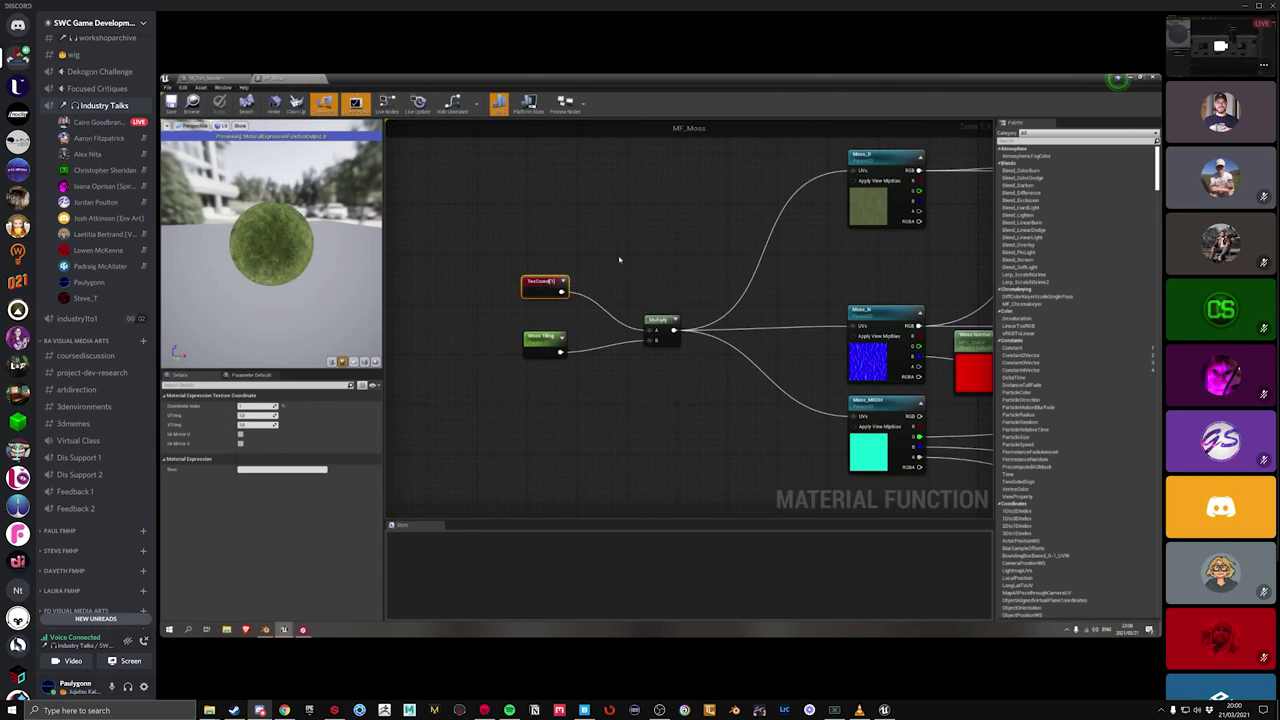
pyautogui.moveTo(564, 245); pyautogui.dragTo(510, 306)
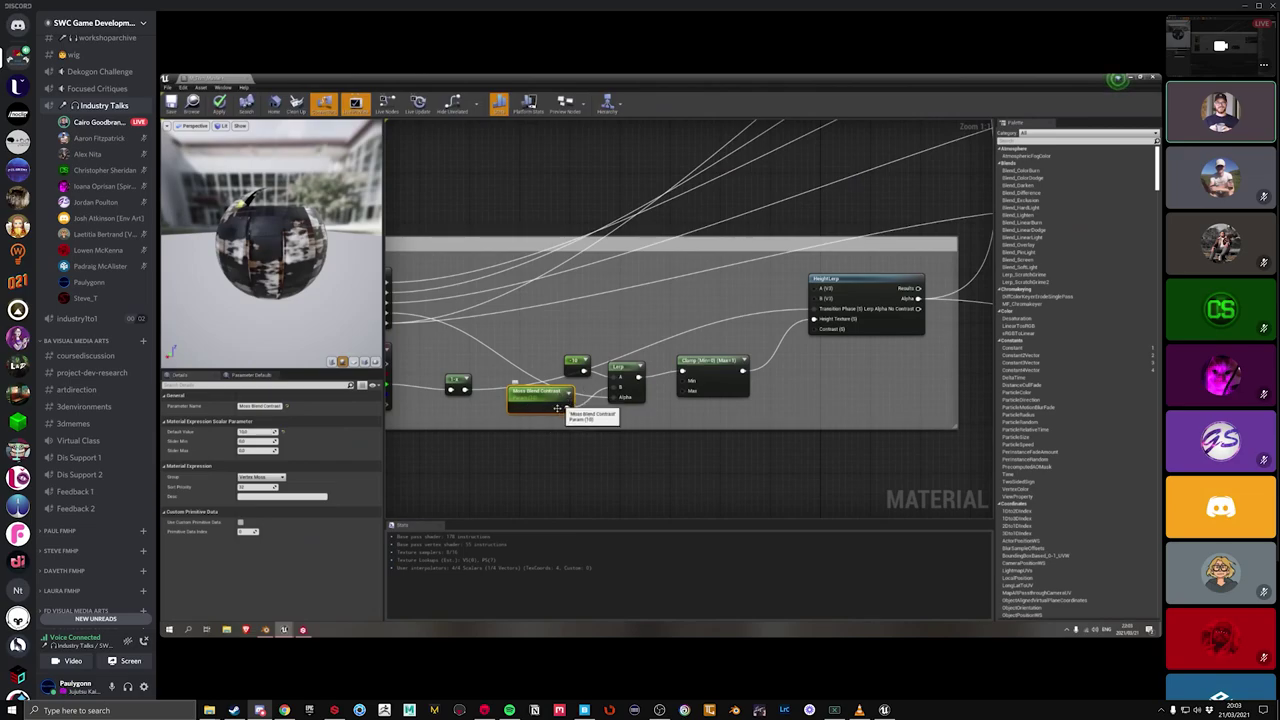
# Step: Preview the Lerp node alone on the sphere, showing a white mask with dark blotches
pyautogui.rightClick(615, 364)
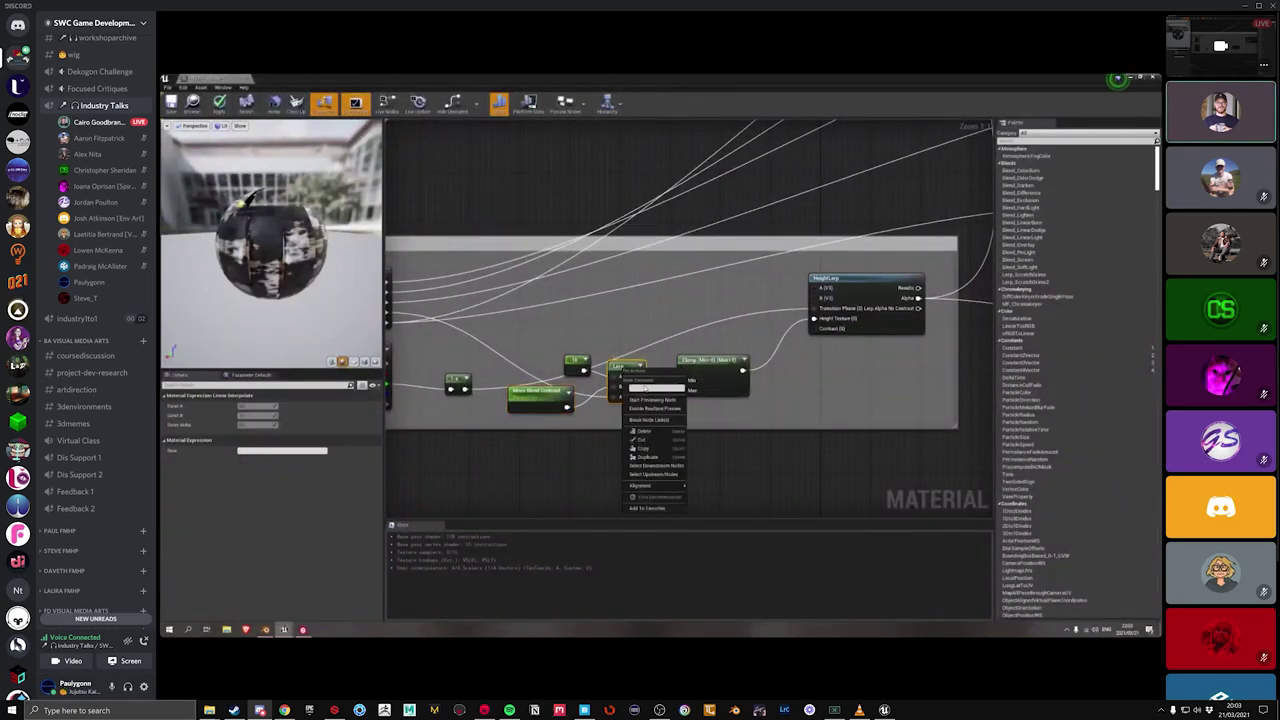
pyautogui.click(648, 402)
pyautogui.scroll(-5, 277, 248)
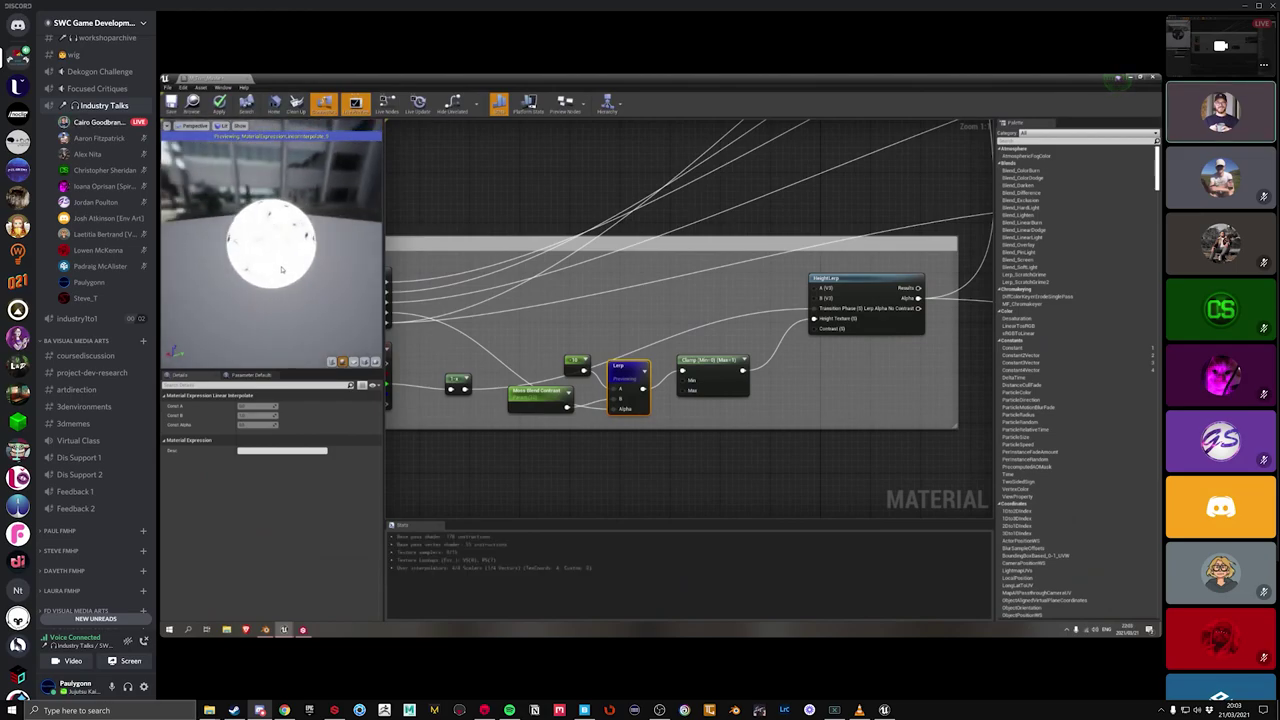
pyautogui.scroll(3, 282, 270)
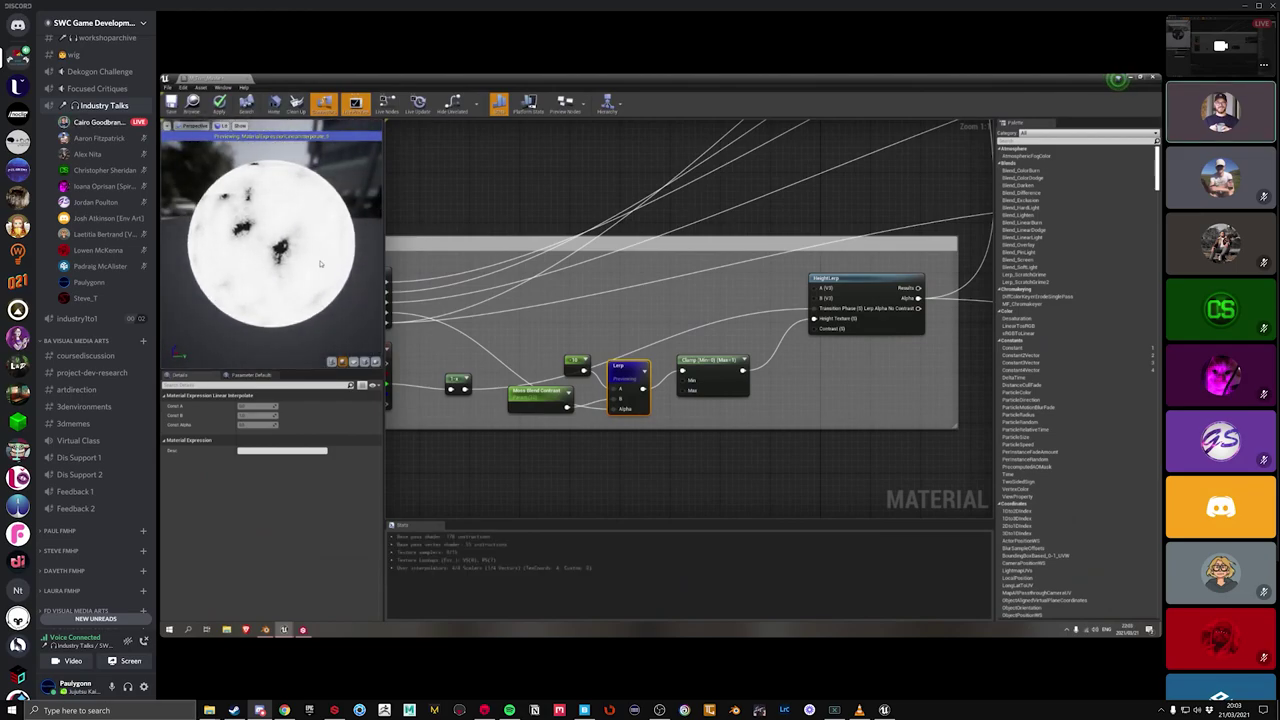
pyautogui.moveTo(283, 277); pyautogui.dragTo(387, 280)
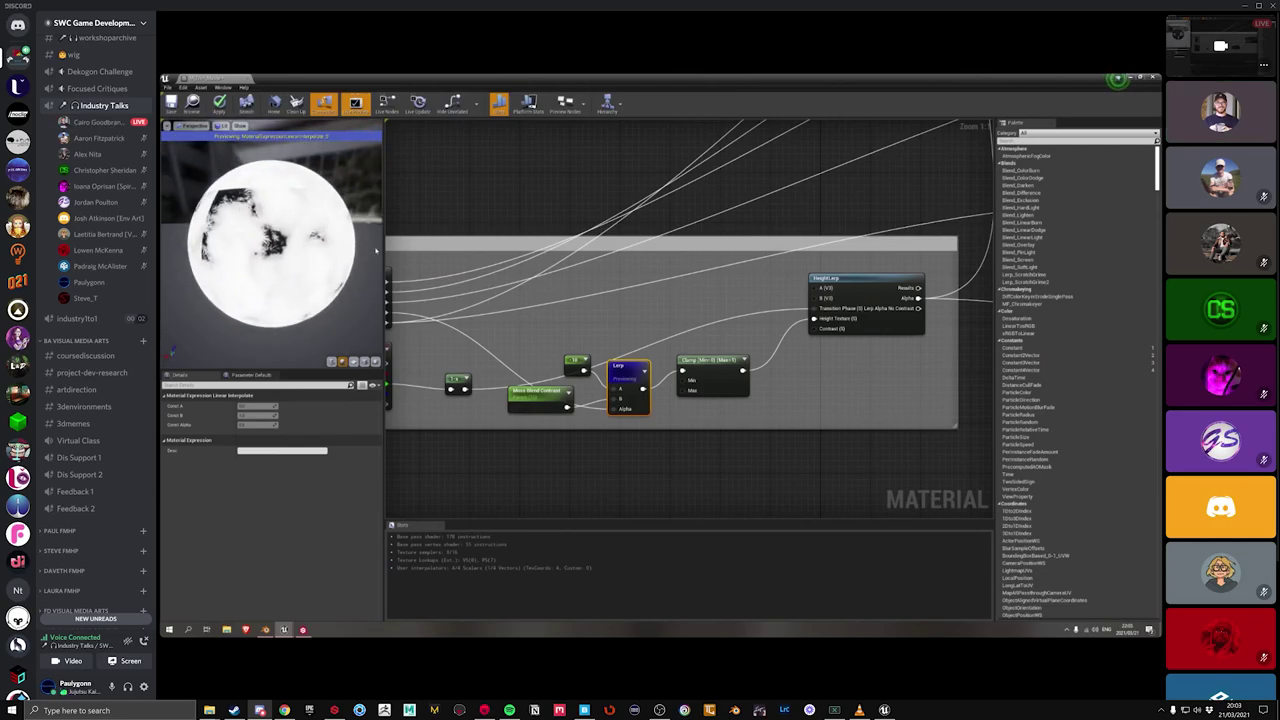
# Step: Edit the Moss Blend Contrast default value and inspect the sharper black-and-white blotch mask
pyautogui.click(538, 392)
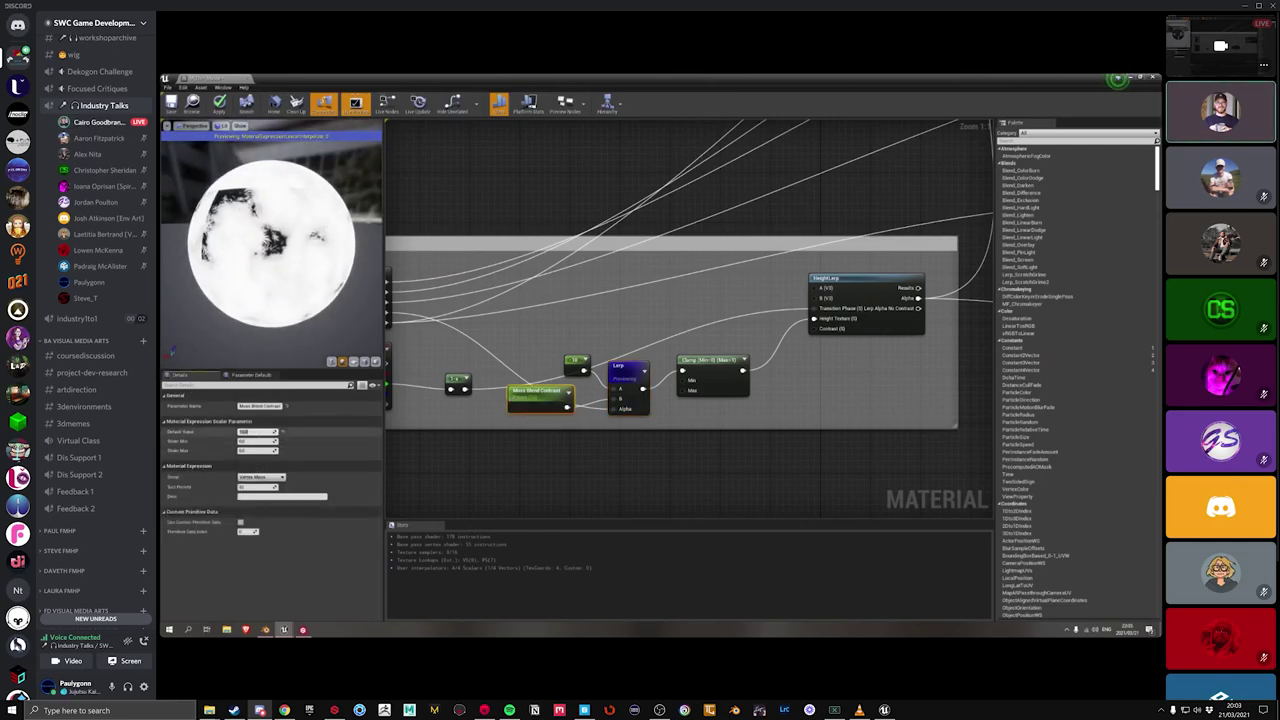
pyautogui.click(258, 440)
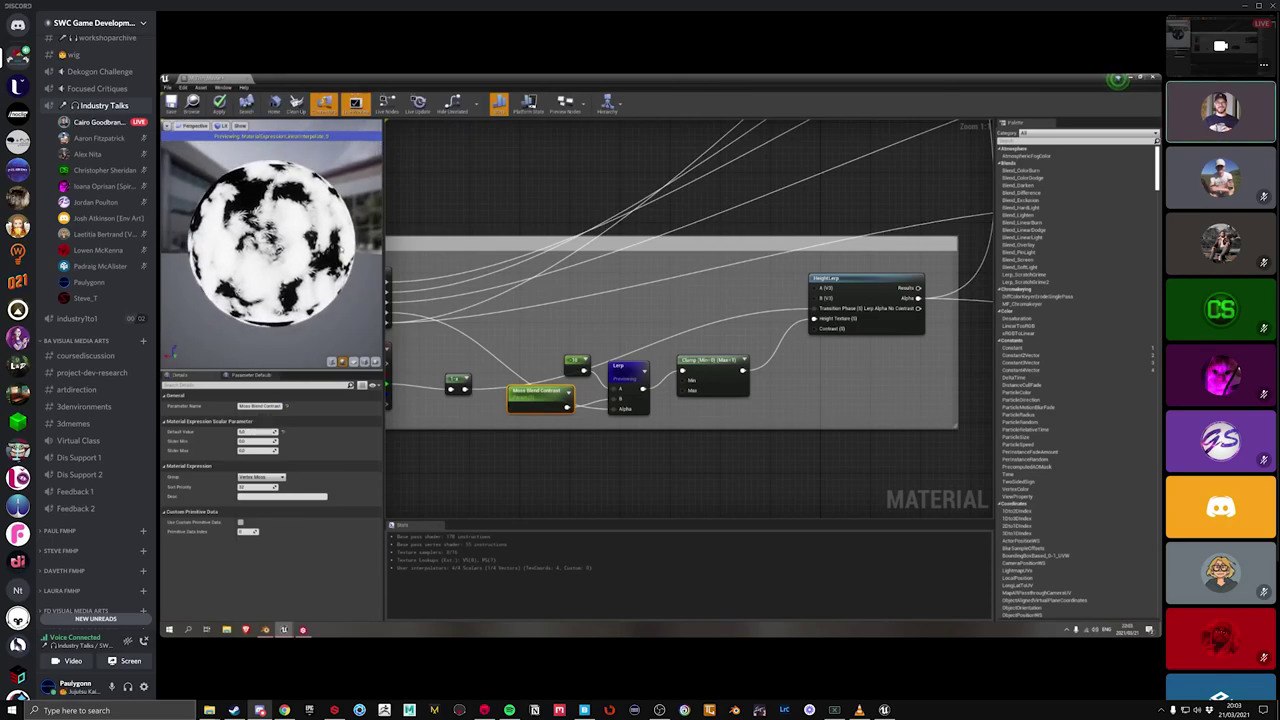
pyautogui.moveTo(357, 221); pyautogui.dragTo(212, 252)
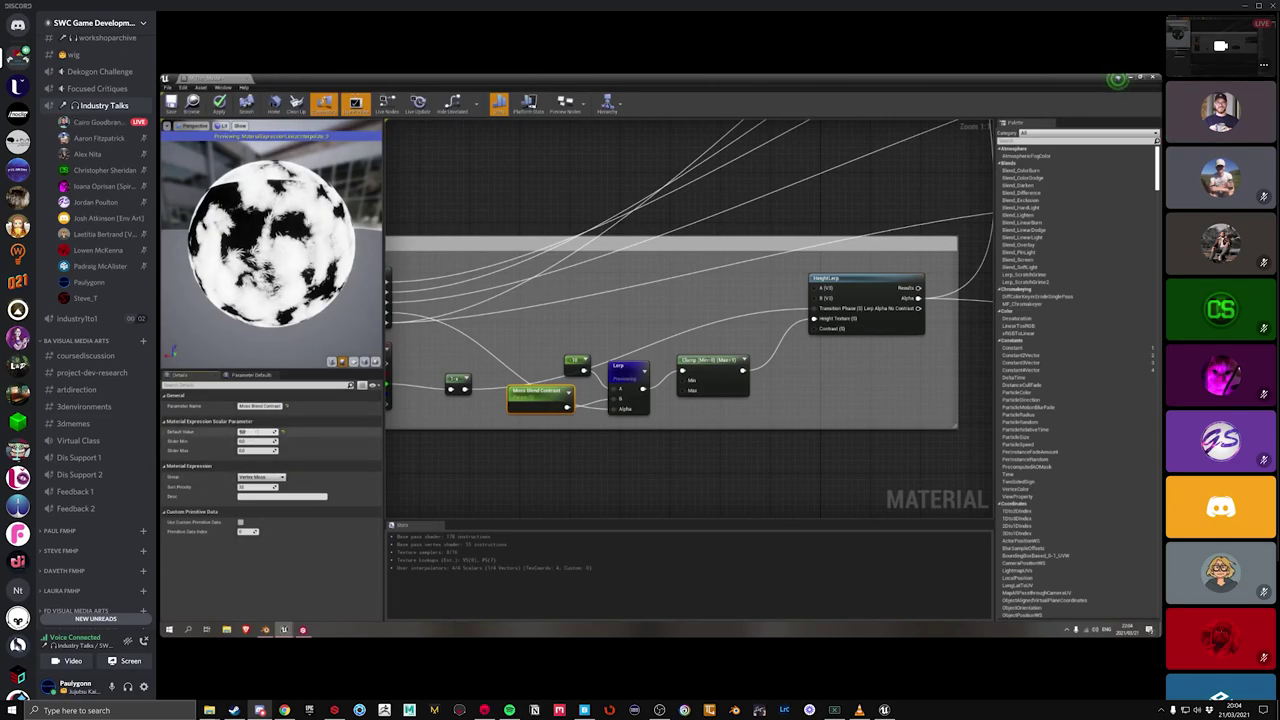
# Step: Check the Clamp node, then stop isolating the Lerp so the sphere shows the full material
pyautogui.scroll(-3, 700, 300)
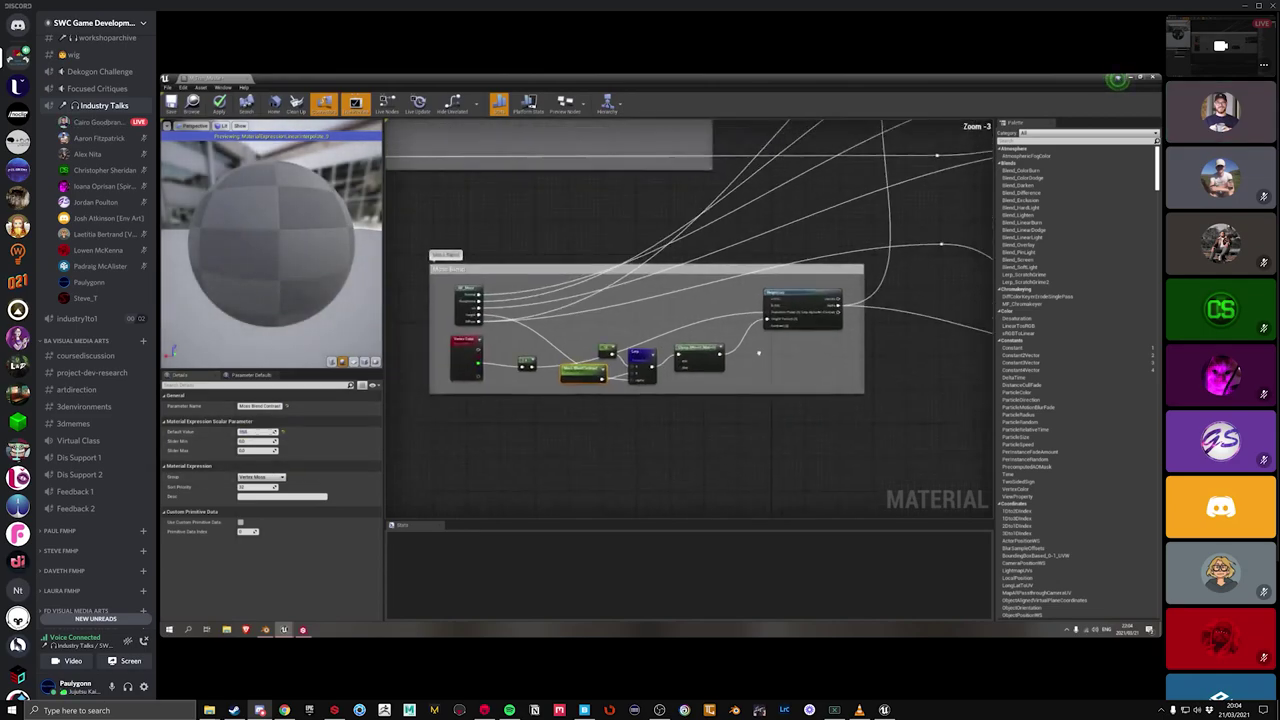
pyautogui.scroll(2, 758, 353)
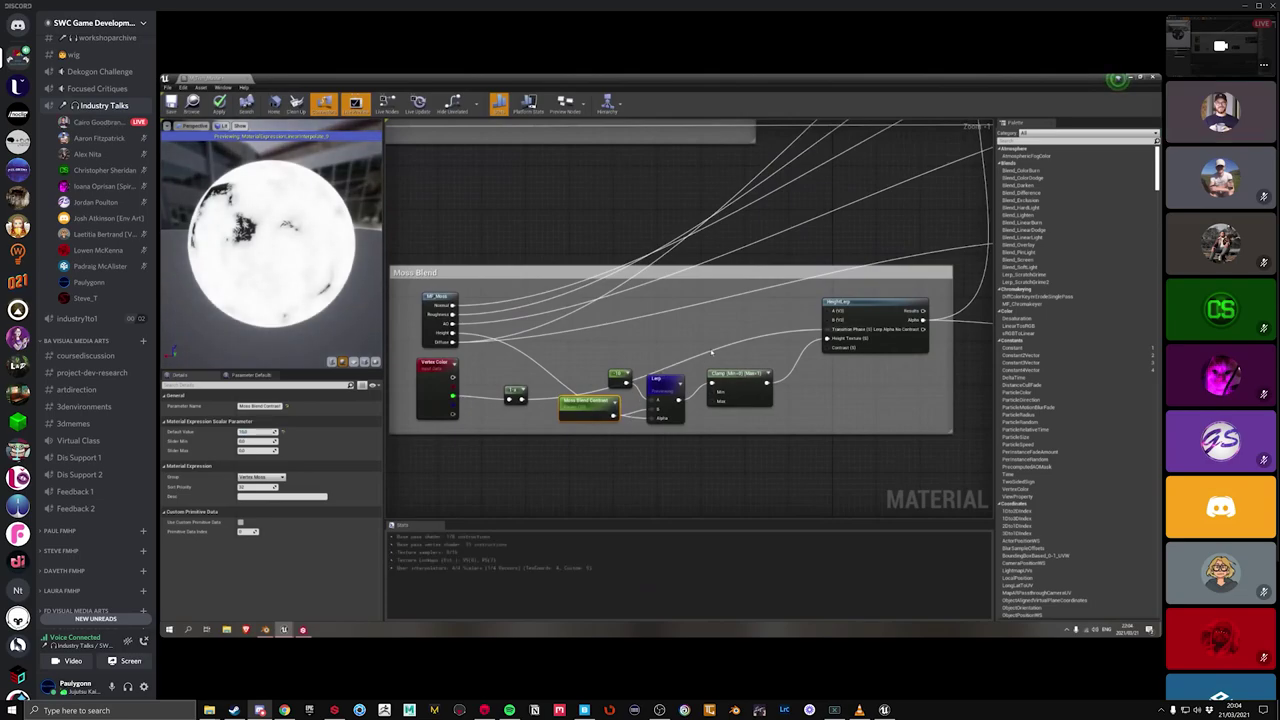
pyautogui.click(712, 352)
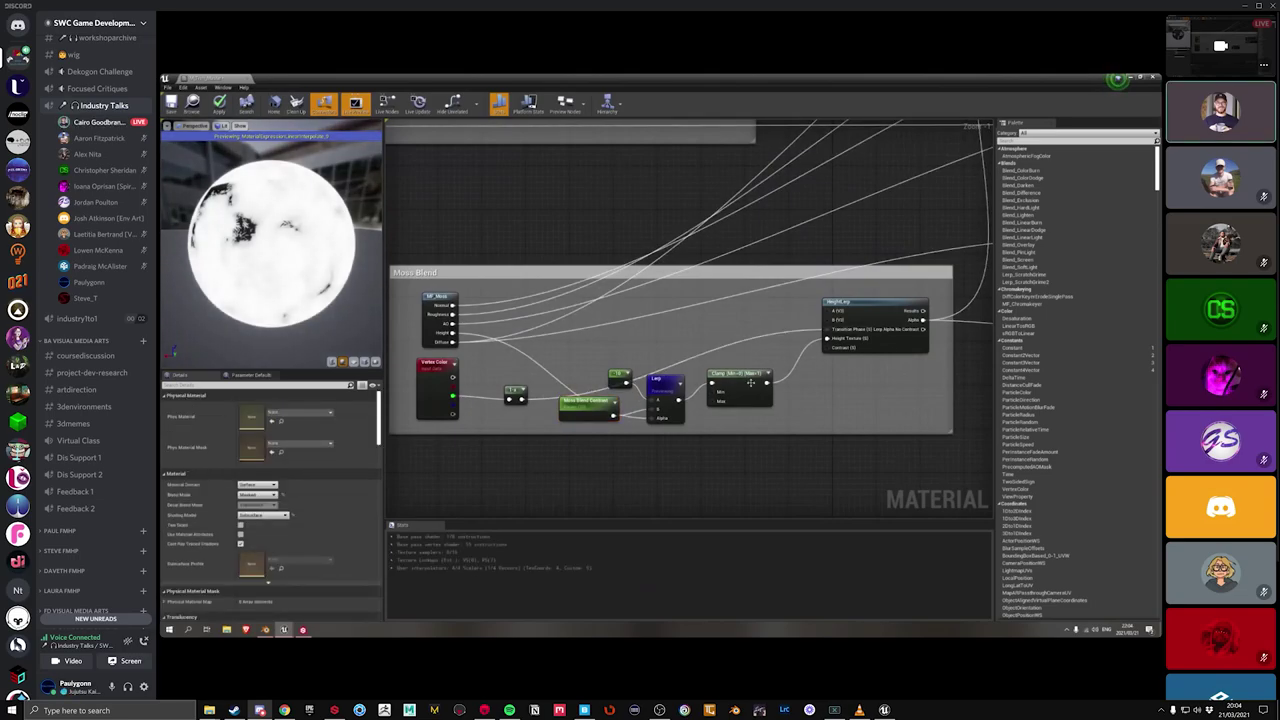
pyautogui.click(754, 388)
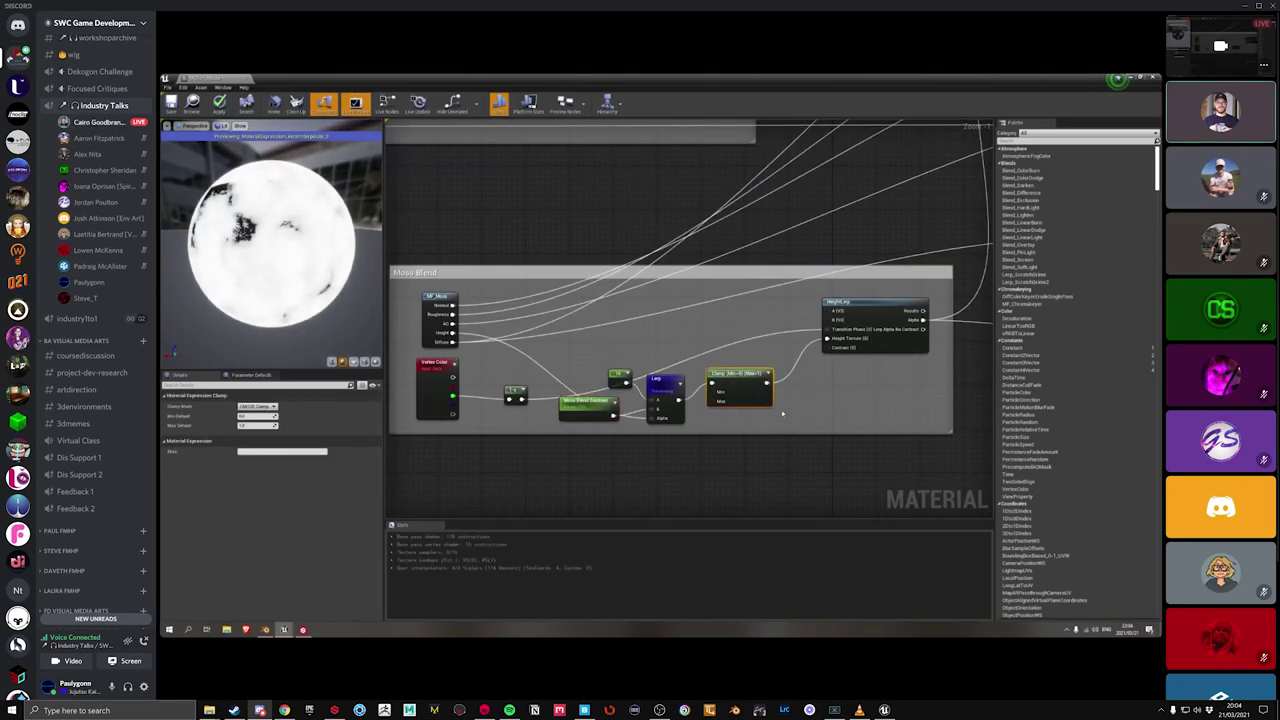
pyautogui.moveTo(782, 413); pyautogui.dragTo(759, 411, button='right')
pyautogui.rightClick(643, 409)
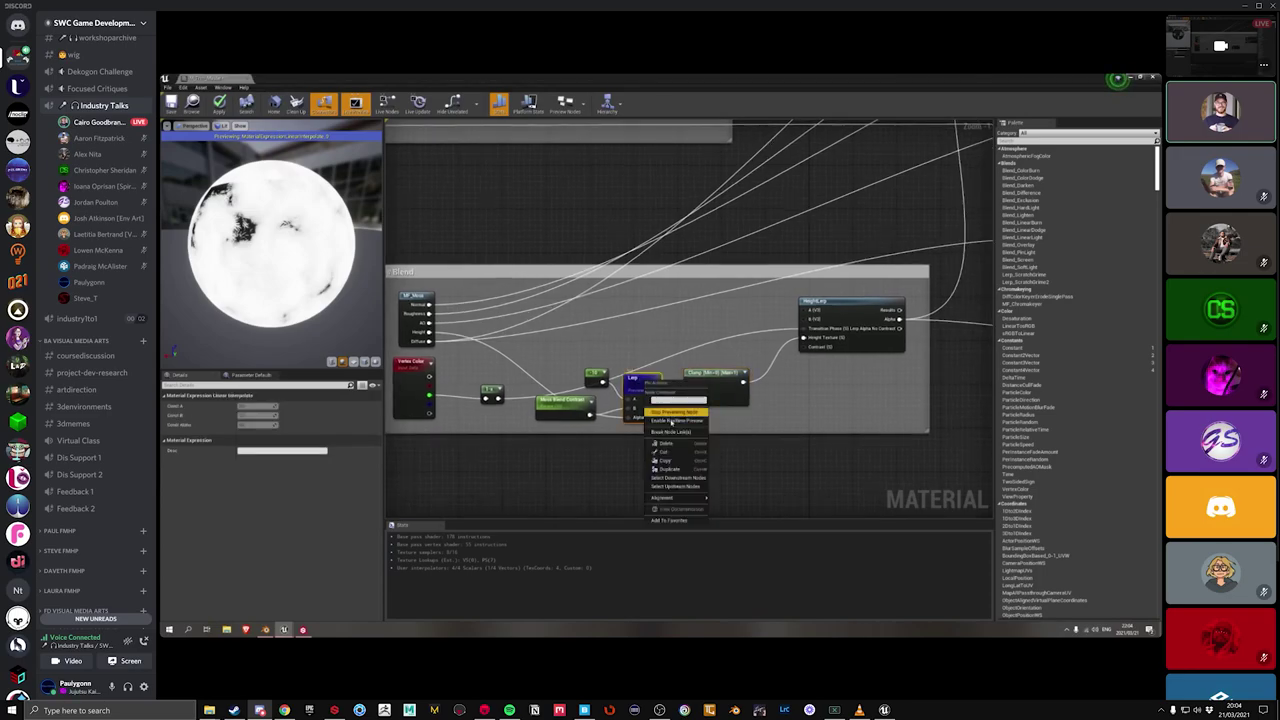
pyautogui.click(686, 434)
pyautogui.scroll(1, 722, 420)
pyautogui.moveTo(722, 420); pyautogui.dragTo(697, 440, button='right')
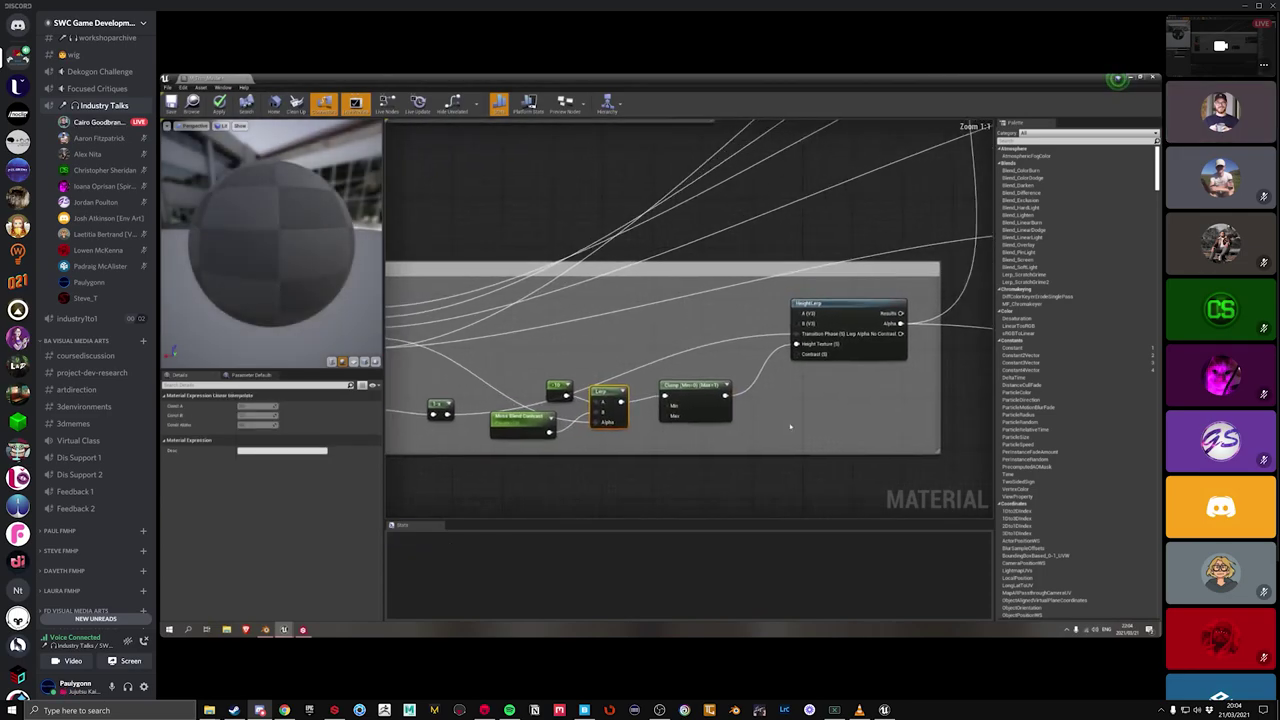
pyautogui.click(692, 412)
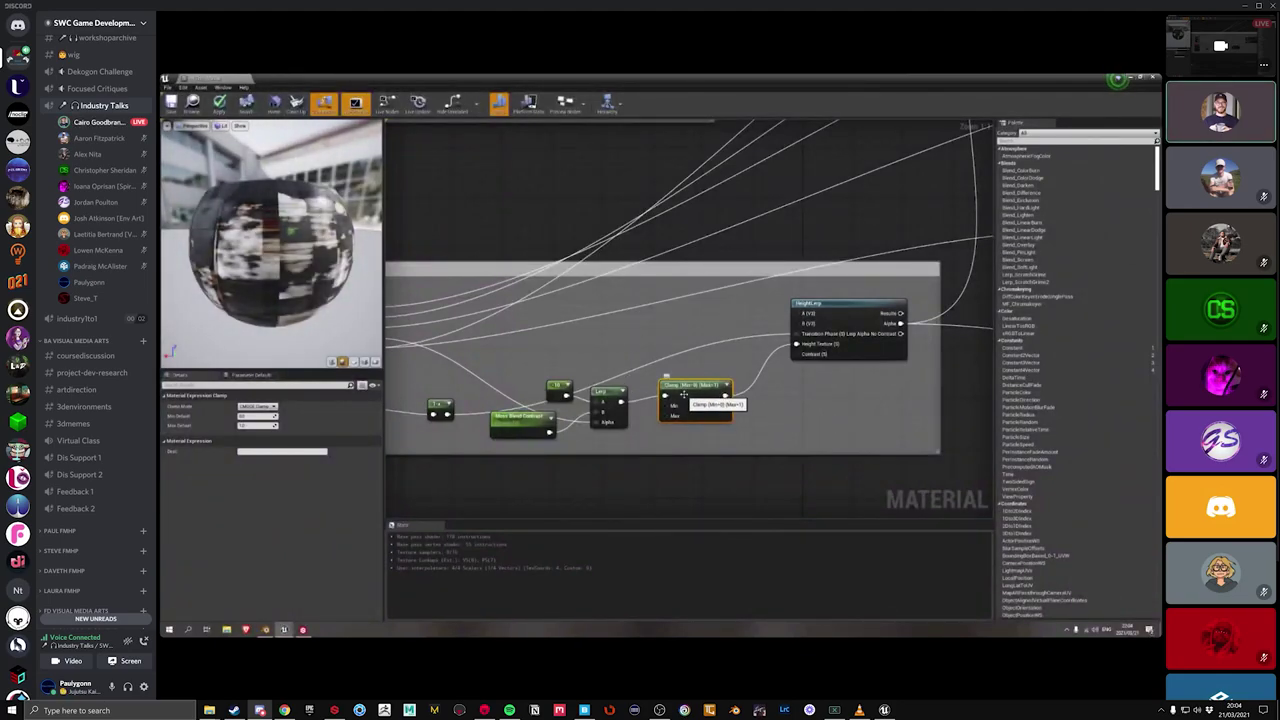
pyautogui.scroll(1, 740, 380)
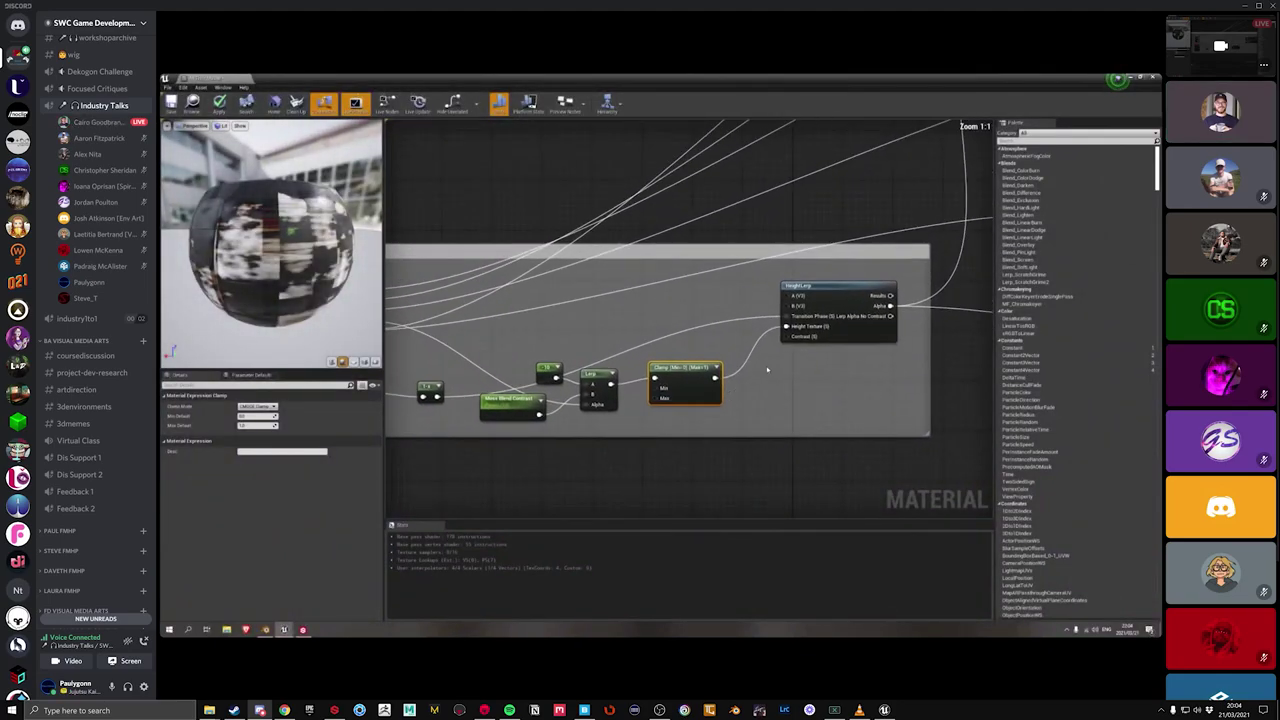
pyautogui.moveTo(767, 370)
pyautogui.mouseDown(button='right')
pyautogui.moveTo(717, 390)
pyautogui.moveTo(772, 393)
pyautogui.mouseUp(button='right')
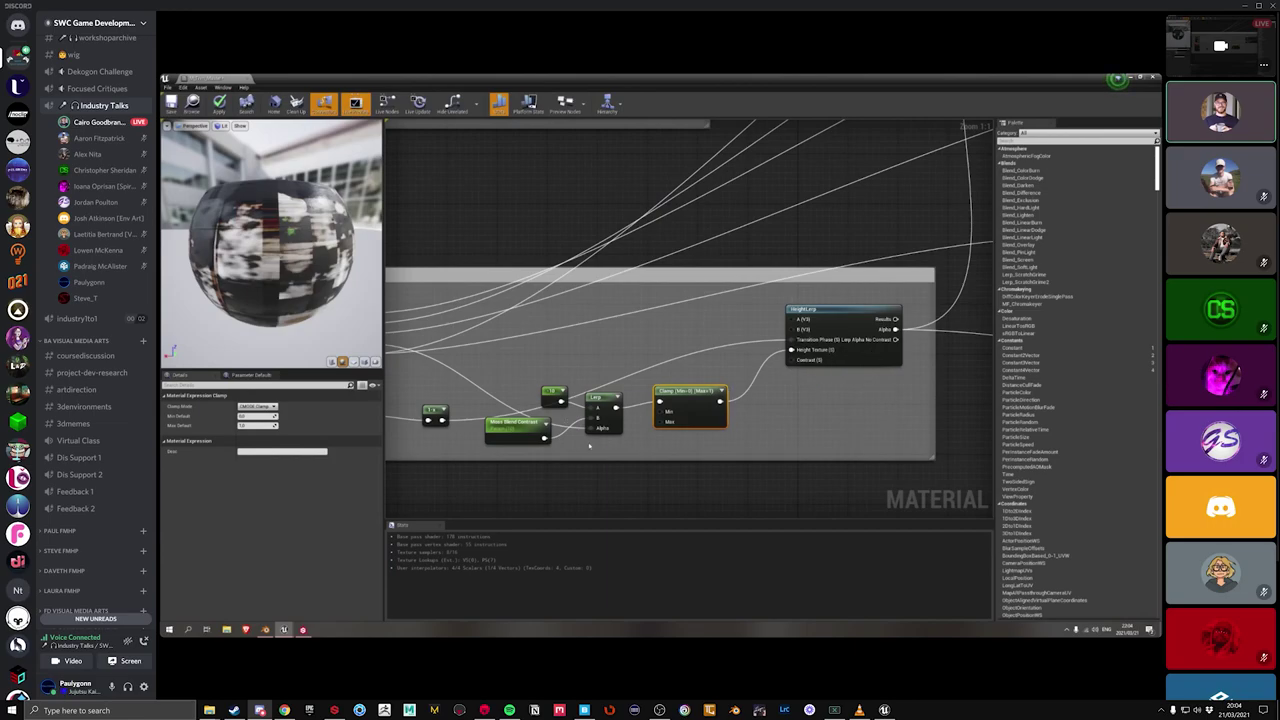
pyautogui.scroll(-2, 587, 376)
pyautogui.scroll(2, 592, 383)
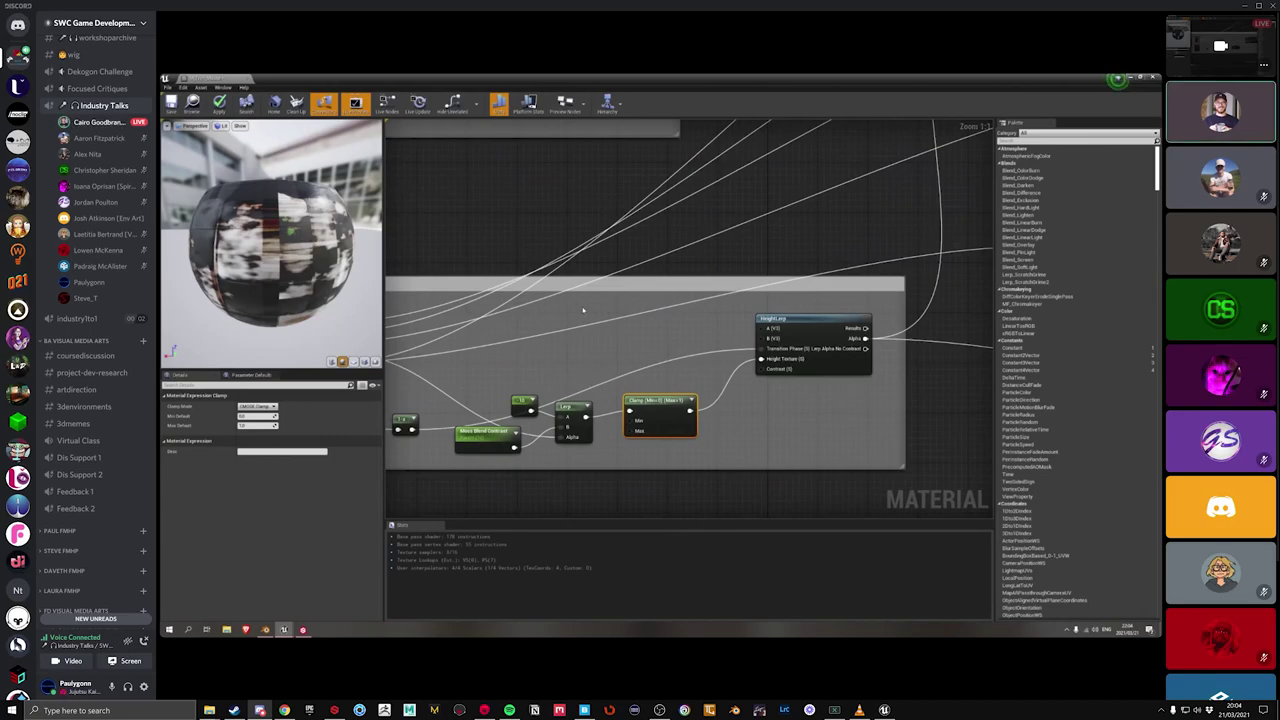
pyautogui.moveTo(583, 311); pyautogui.dragTo(539, 441, button='right')
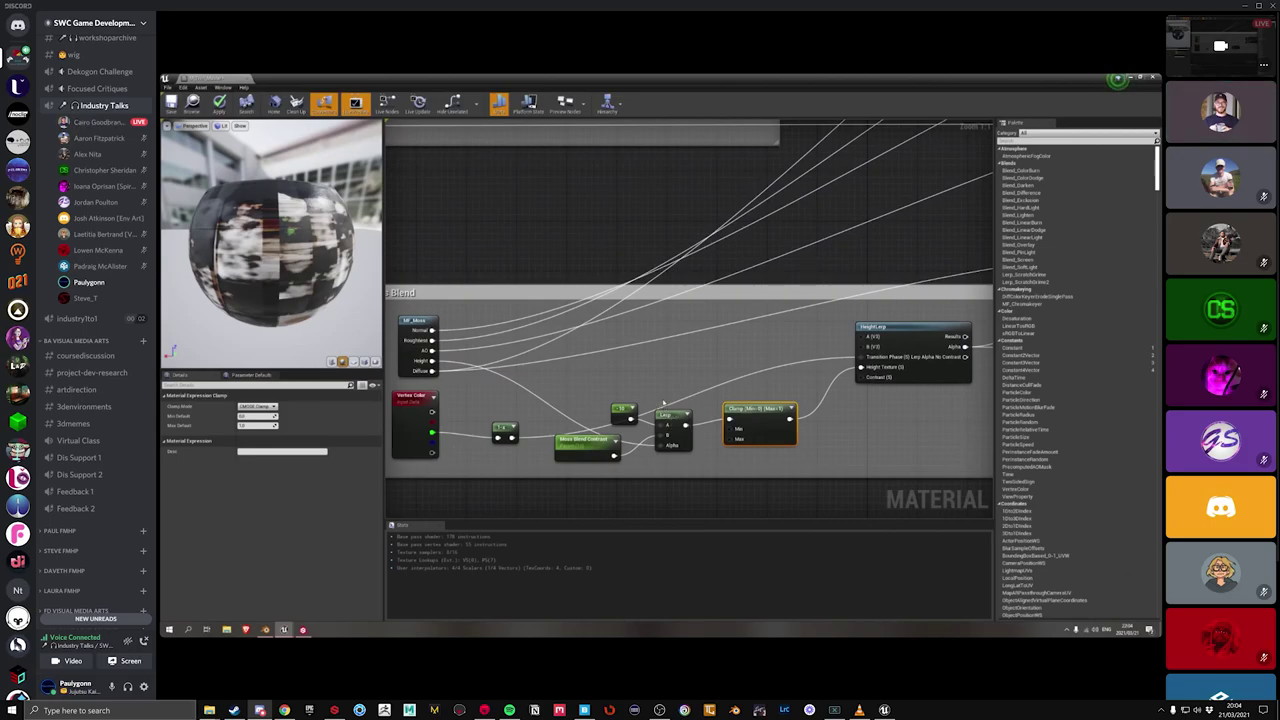
# Step: Set the Constant beside the Lerp to 0
pyautogui.moveTo(518, 474); pyautogui.dragTo(562, 438, button='right')
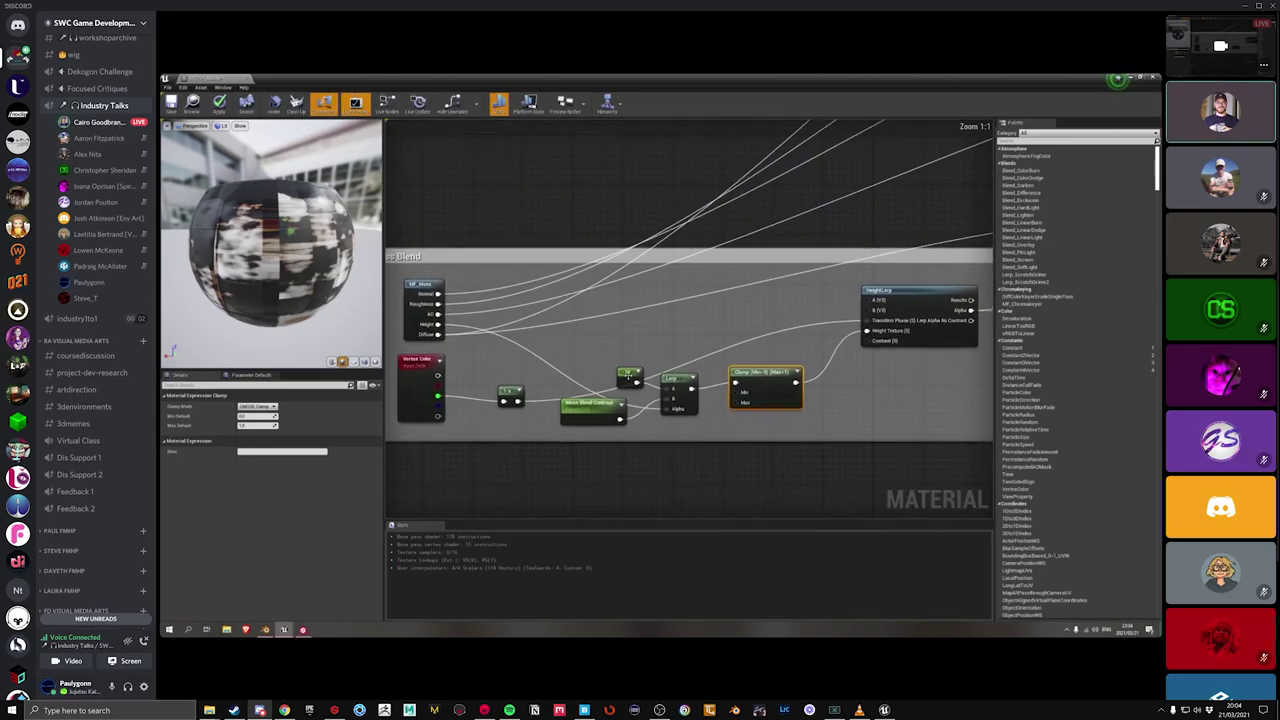
pyautogui.click(629, 376)
pyautogui.click(258, 405)
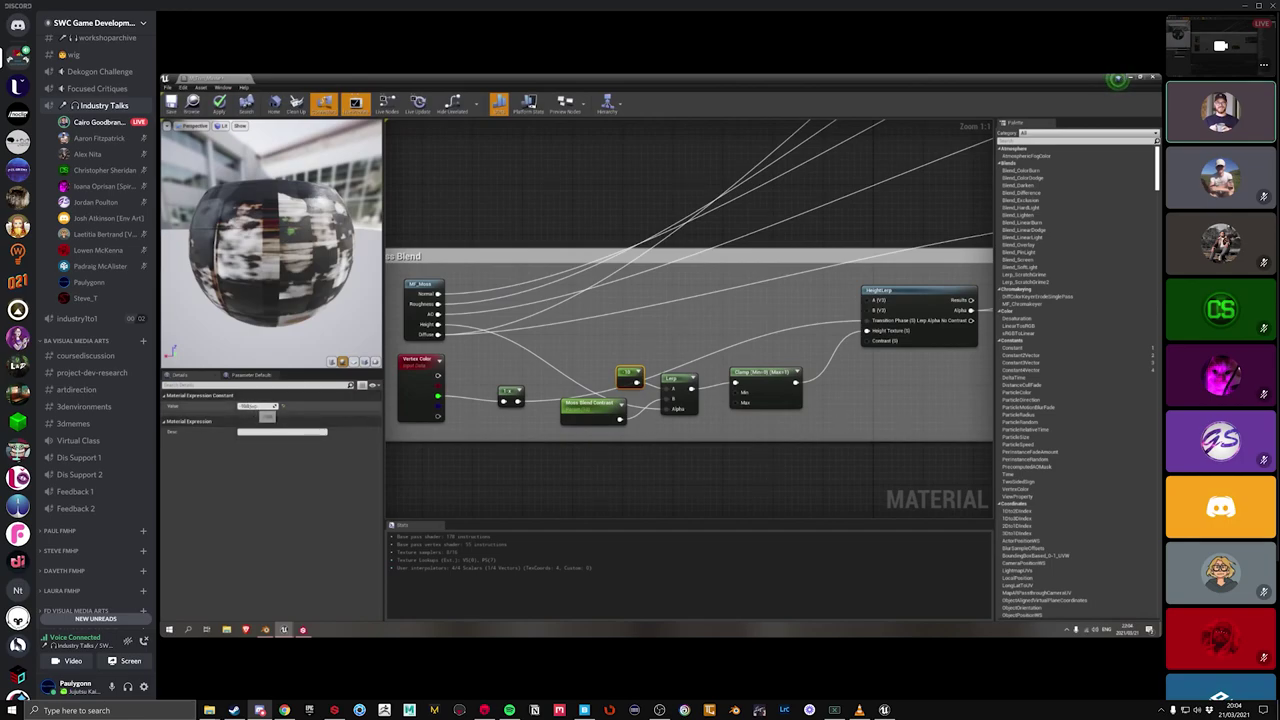
pyautogui.write('0')
pyautogui.press('Return')
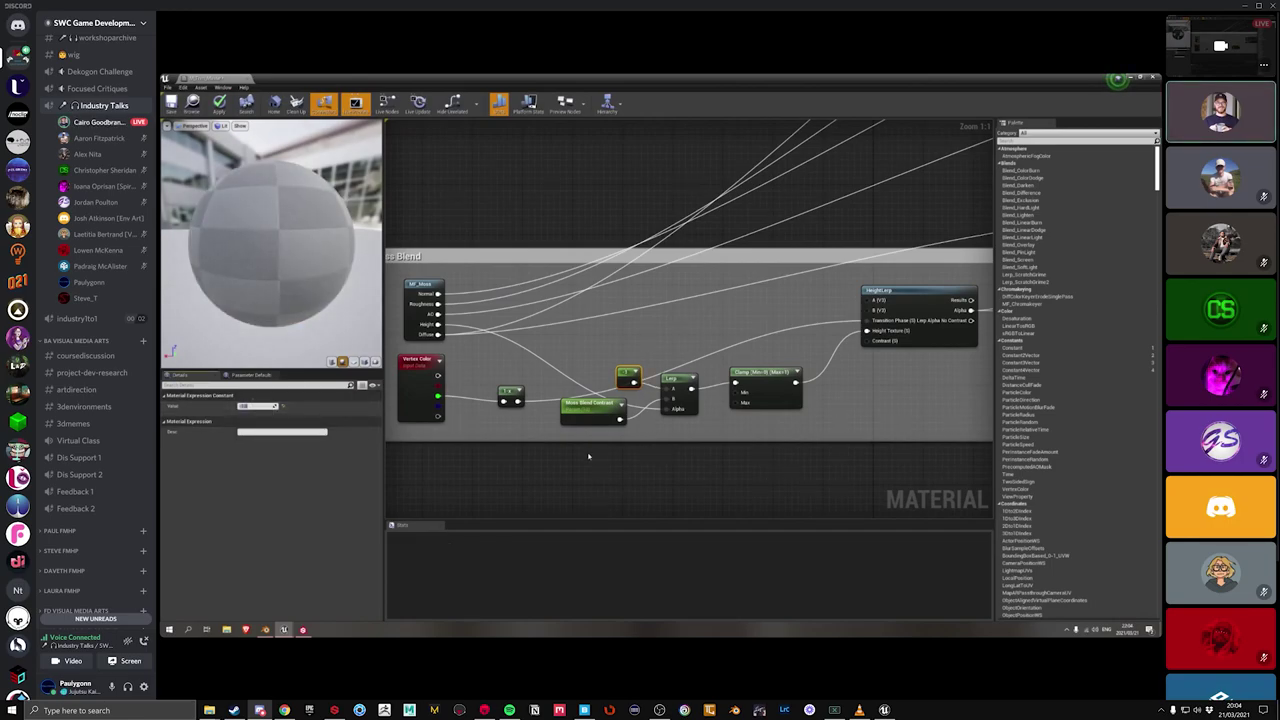
# Step: Commit the Moss Blend Contrast value and preview only the Lerp output on the sphere
pyautogui.click(576, 410)
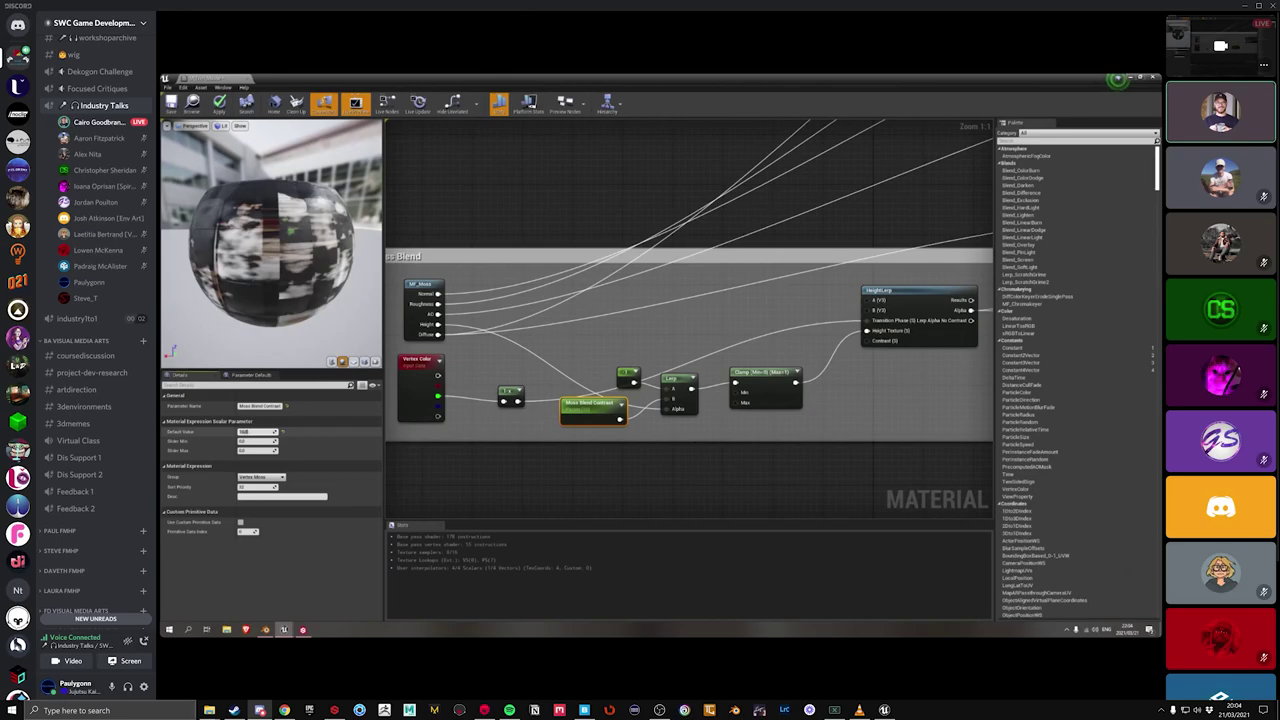
pyautogui.press('Return')
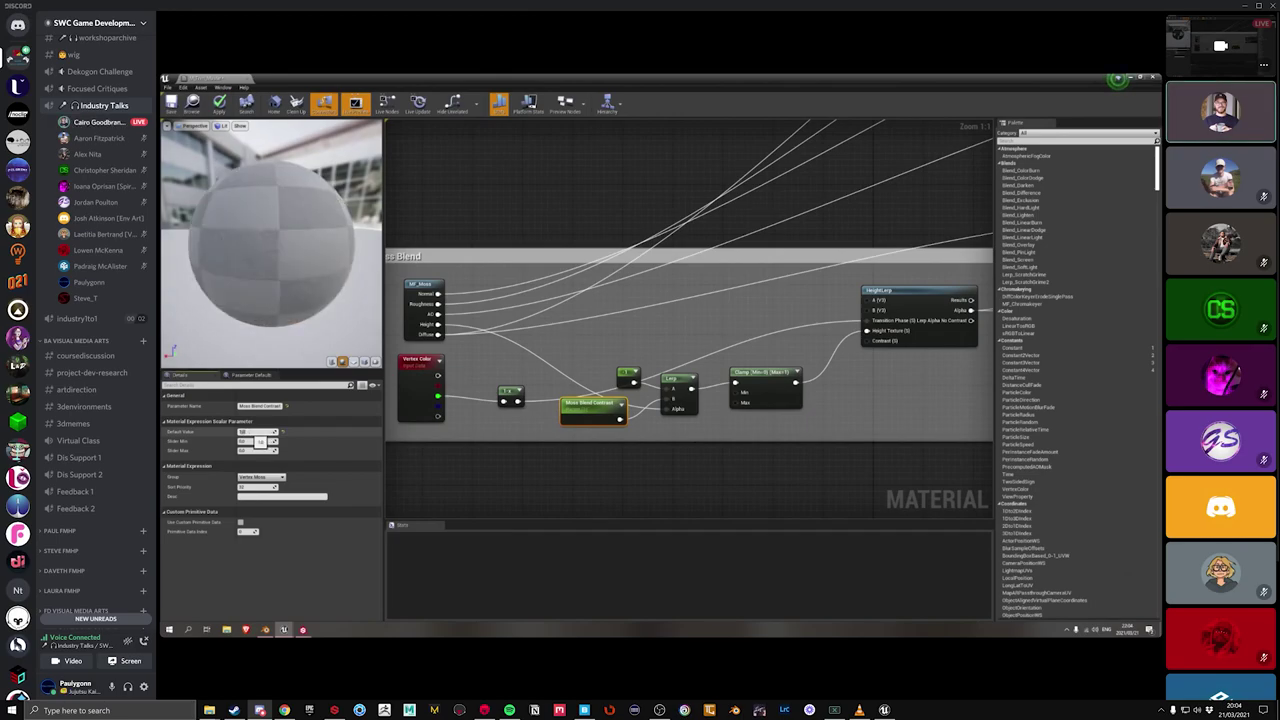
pyautogui.rightClick(677, 379)
pyautogui.click(705, 409)
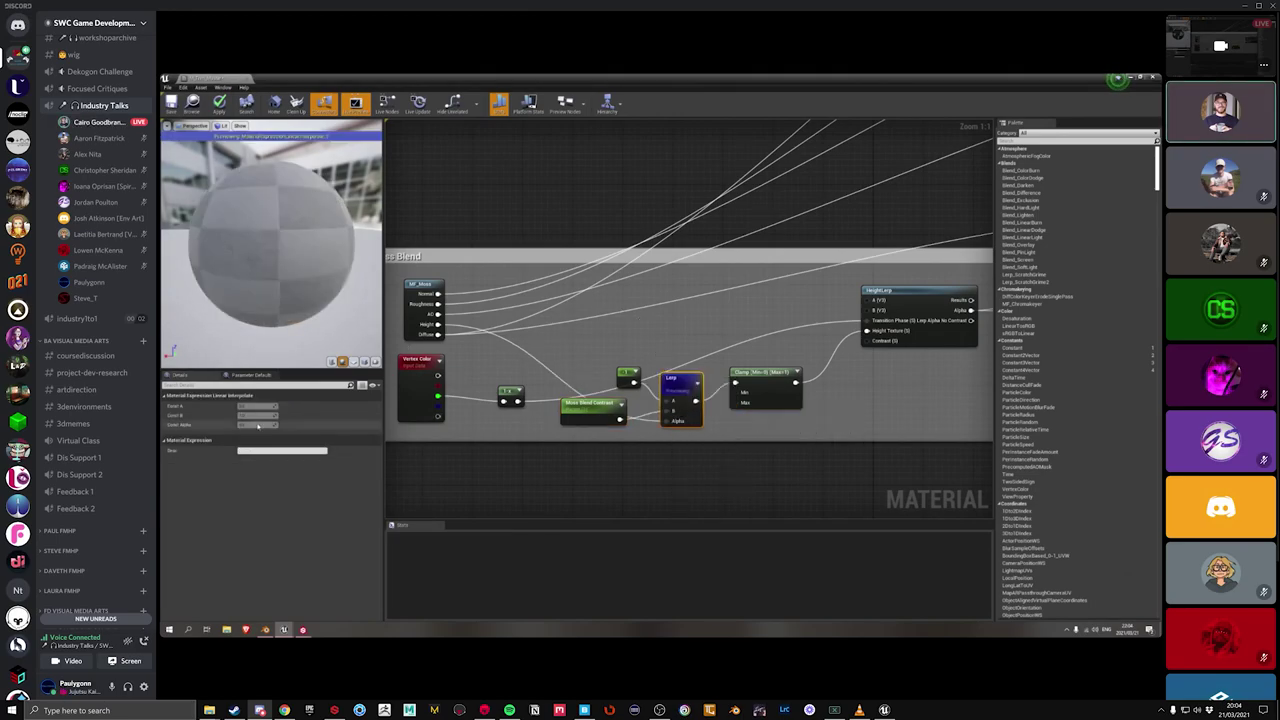
pyautogui.click(575, 410)
# Step: Drag the Moss Blend Contrast default value from 10 up to 50
pyautogui.moveTo(258, 431); pyautogui.dragTo(516, 426)
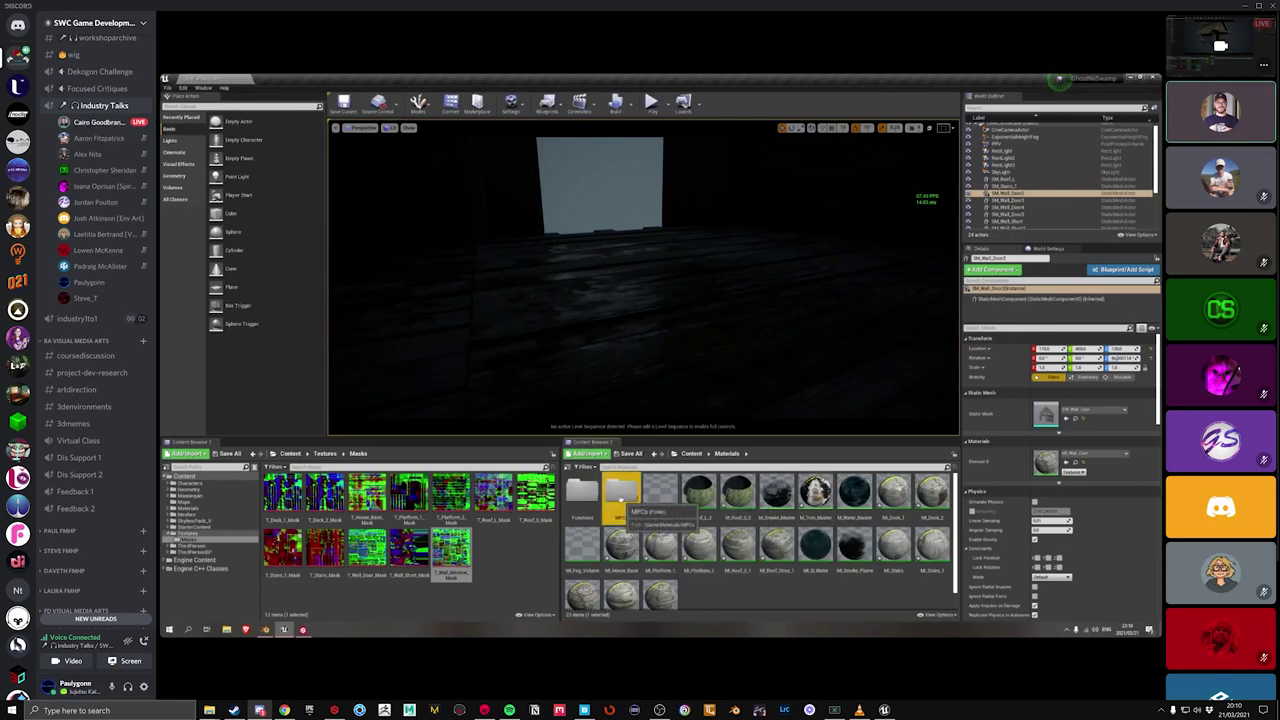
# Step: Open the MPCs subfolder in the Materials content folder
pyautogui.doubleClick(620, 490)
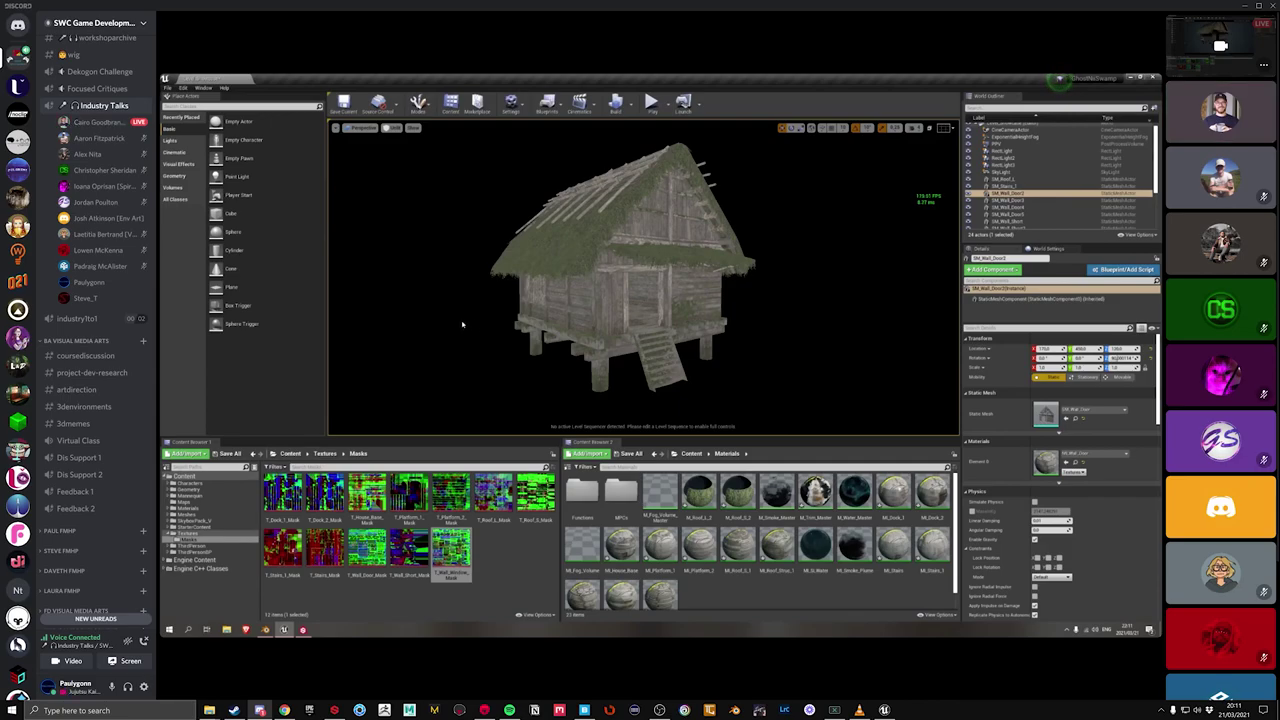
# Step: Open the MPCs folder to reveal its single MPC_Draft asset
pyautogui.doubleClick(625, 505)
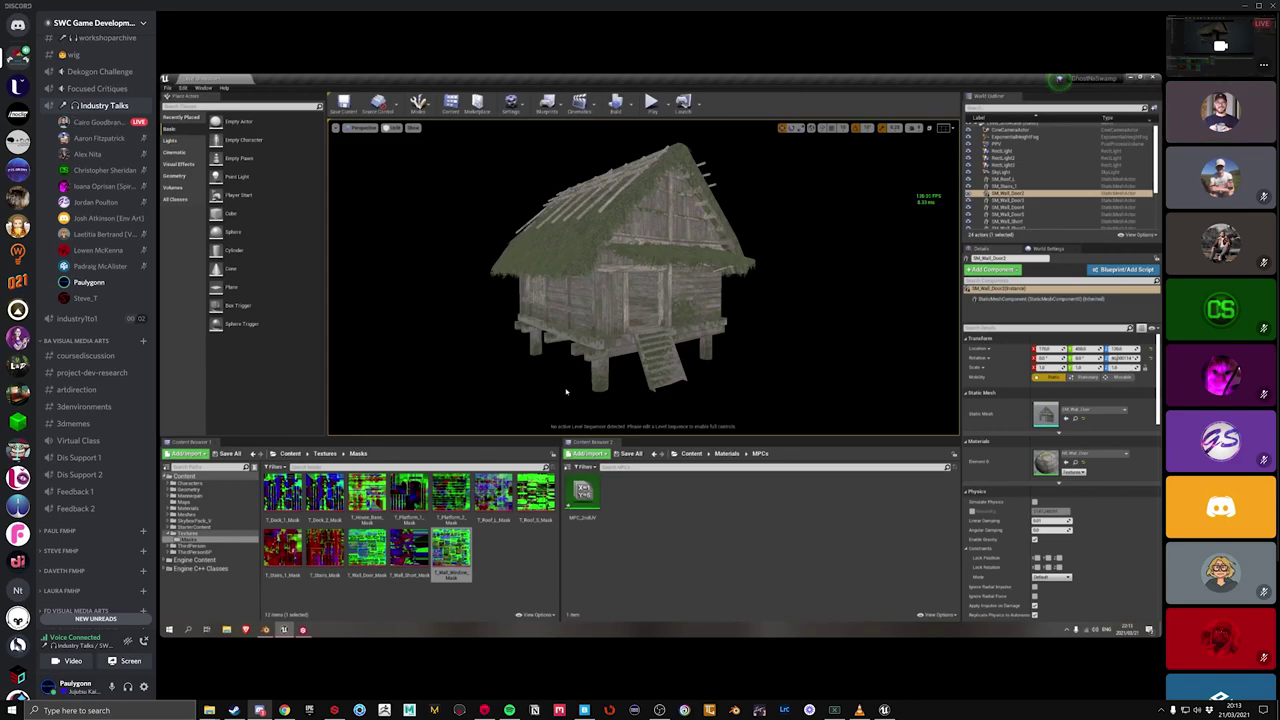
# Step: Deselect the wall, return Content Browser 2 to Materials, then show Painter's texture sets with BASE selected
pyautogui.click(500, 369)
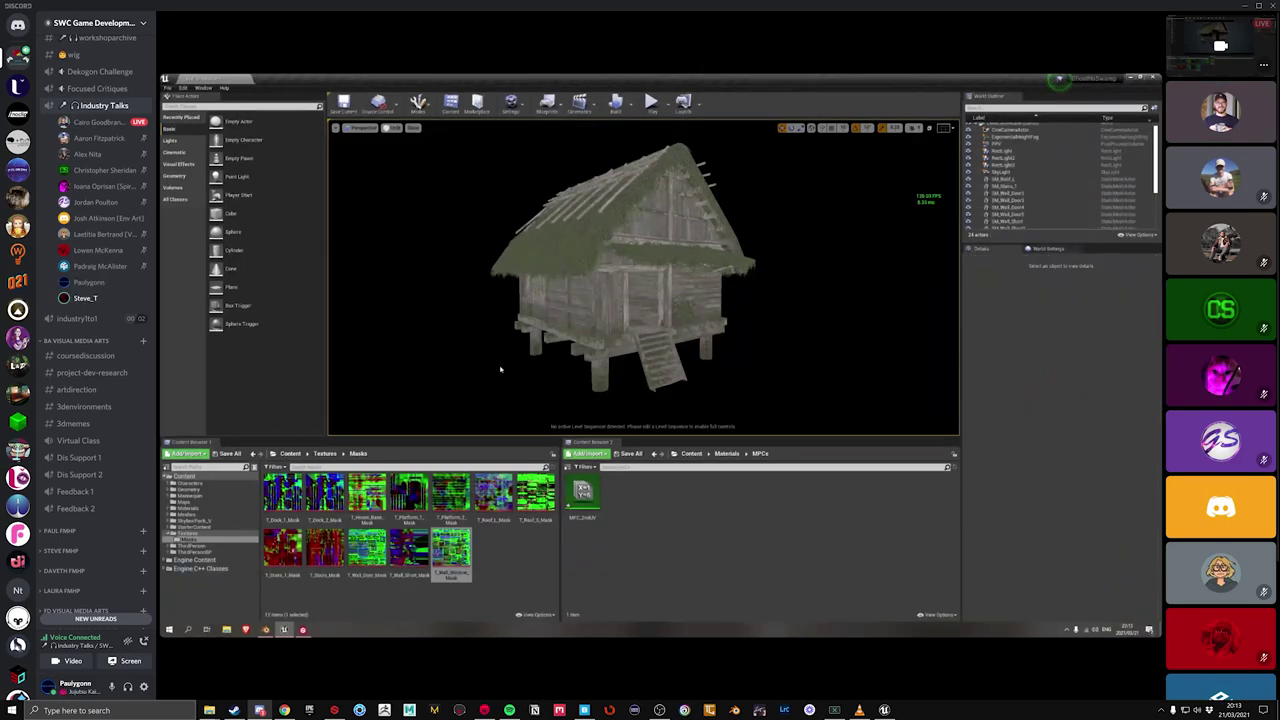
pyautogui.click(690, 453)
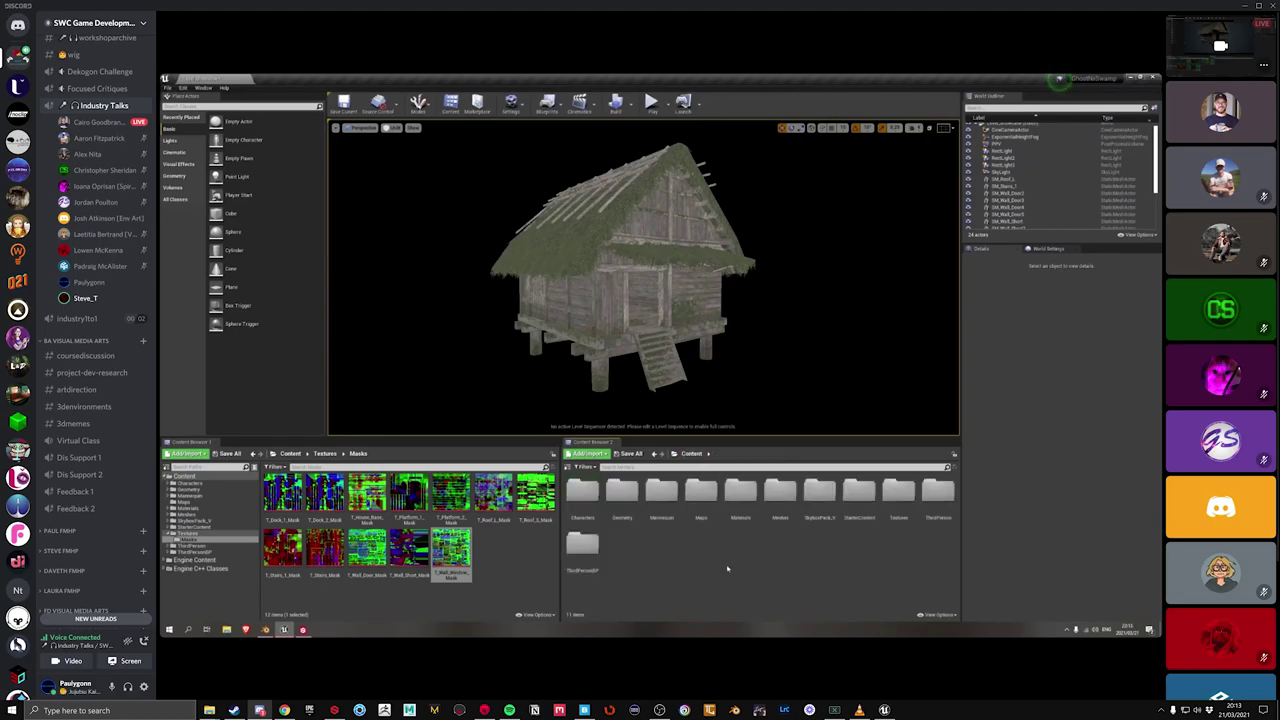
pyautogui.doubleClick(740, 492)
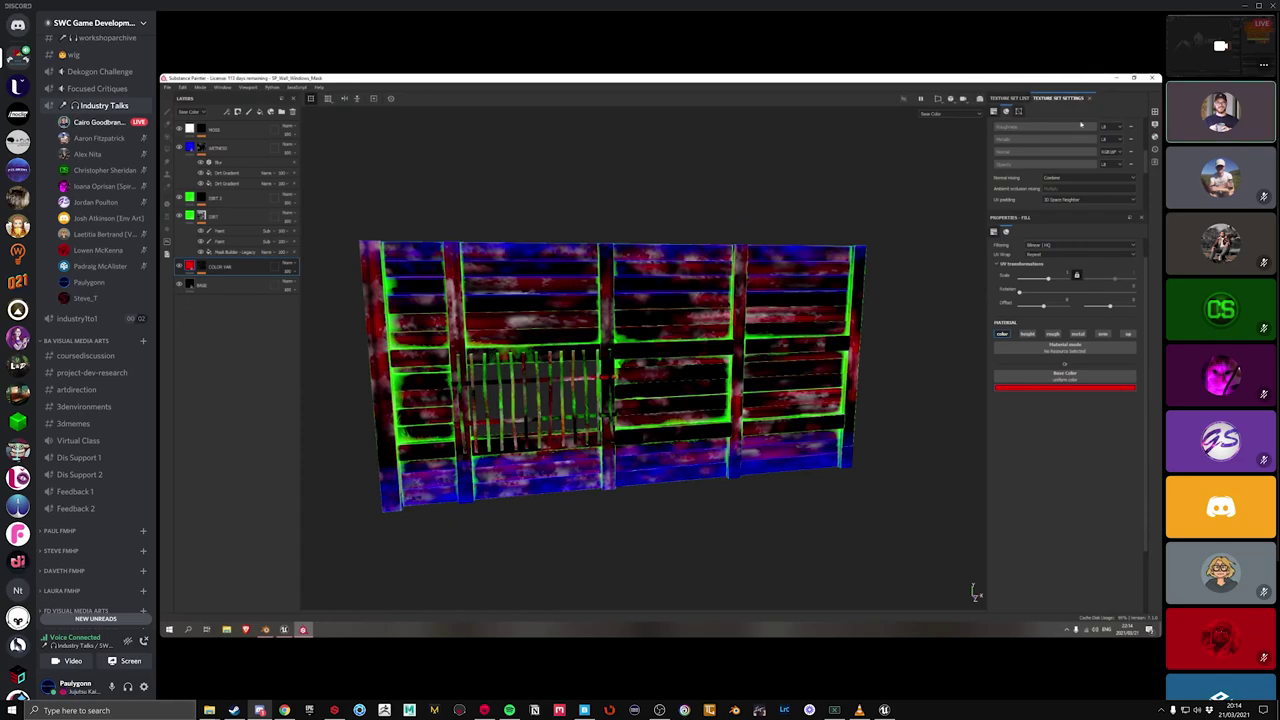
pyautogui.click(1012, 98)
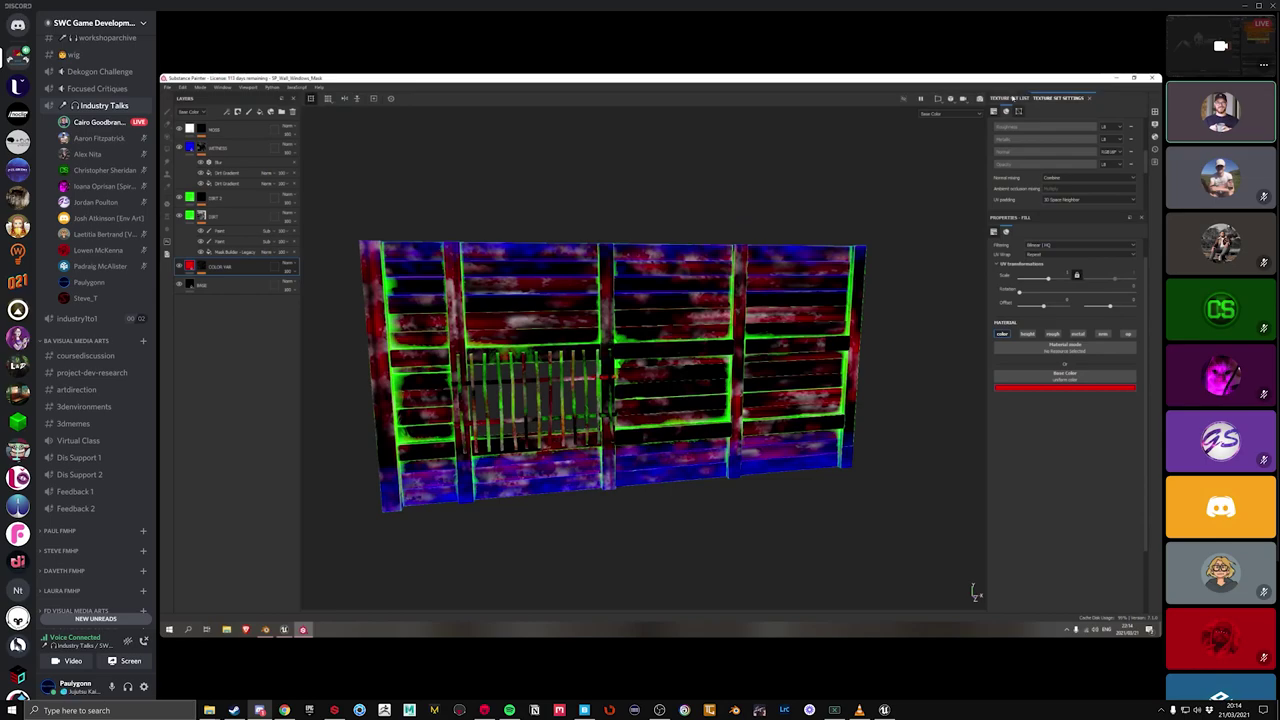
pyautogui.click(232, 287)
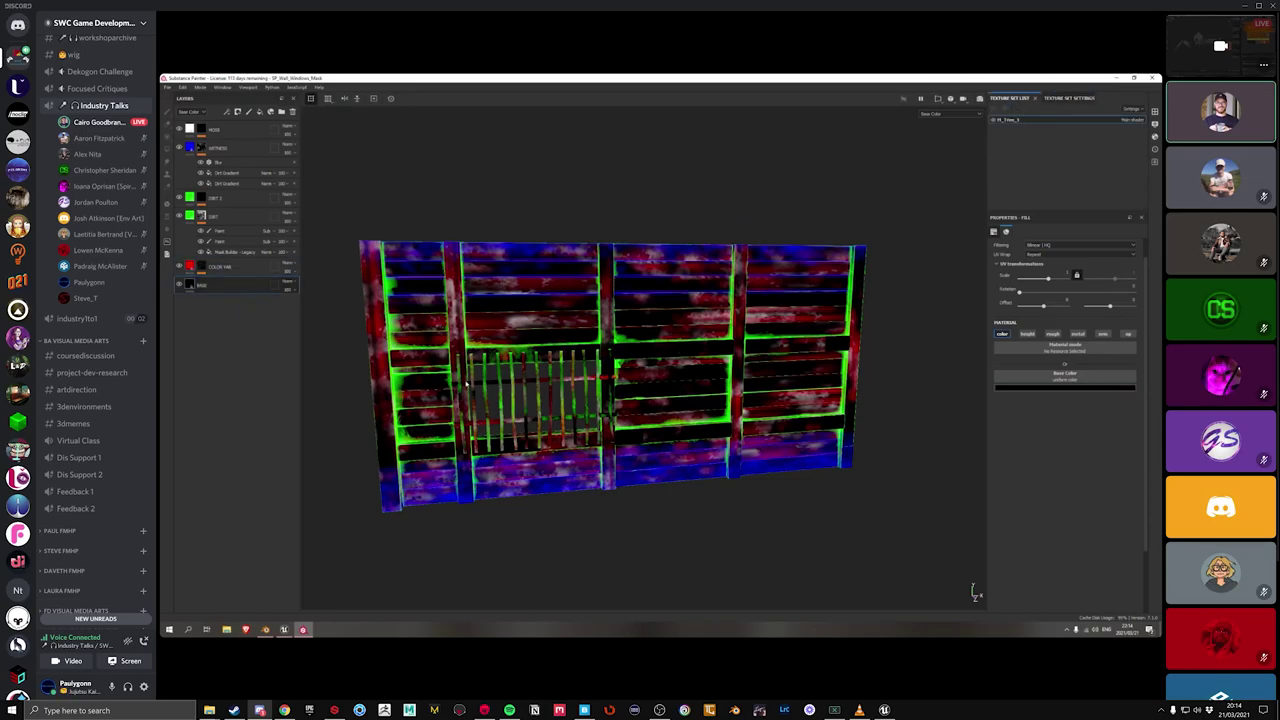
# Step: Launch Substance Designer via a 'designer' search and open the recent Ghost_Tree_1.sbs
pyautogui.press('super')
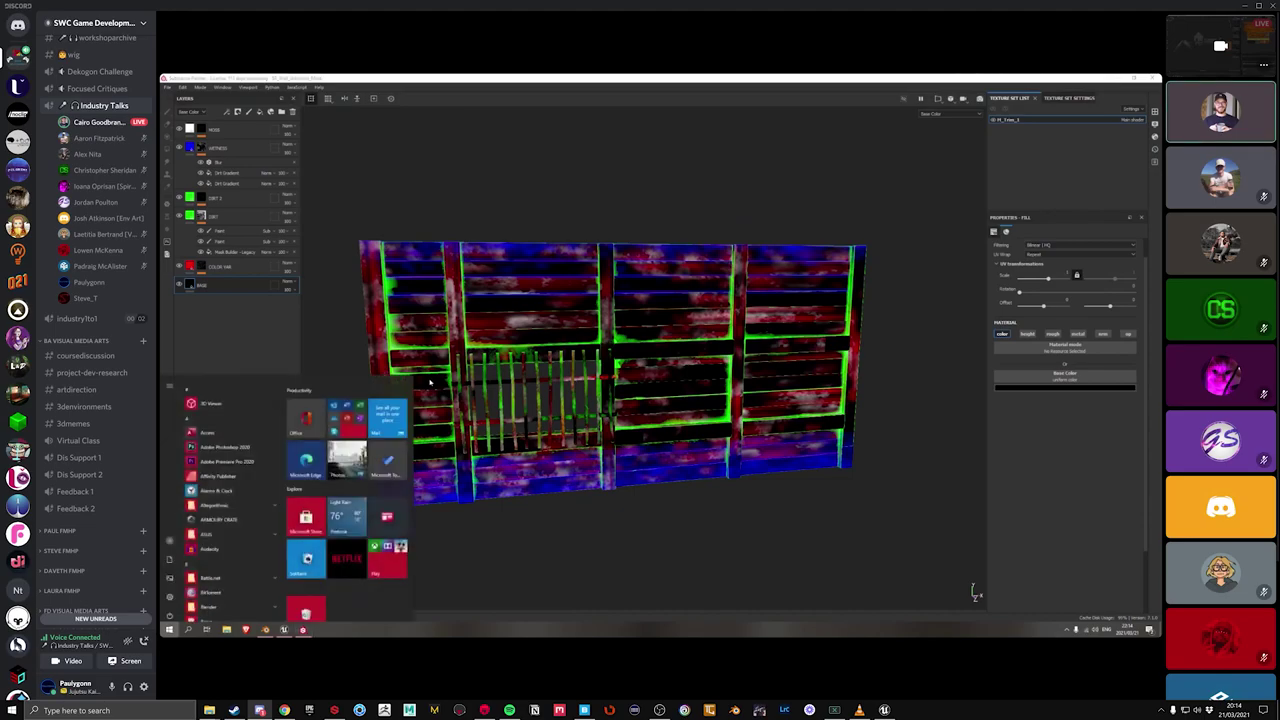
pyautogui.write('designer')
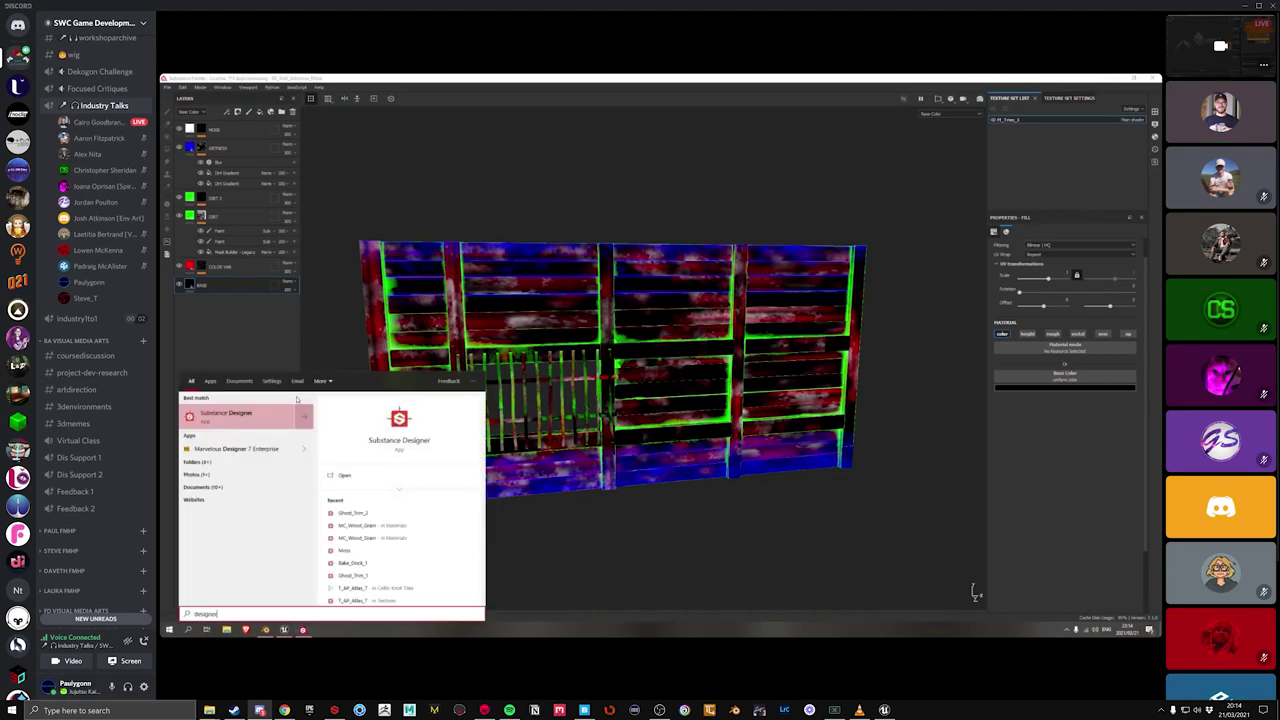
pyautogui.press('Return')
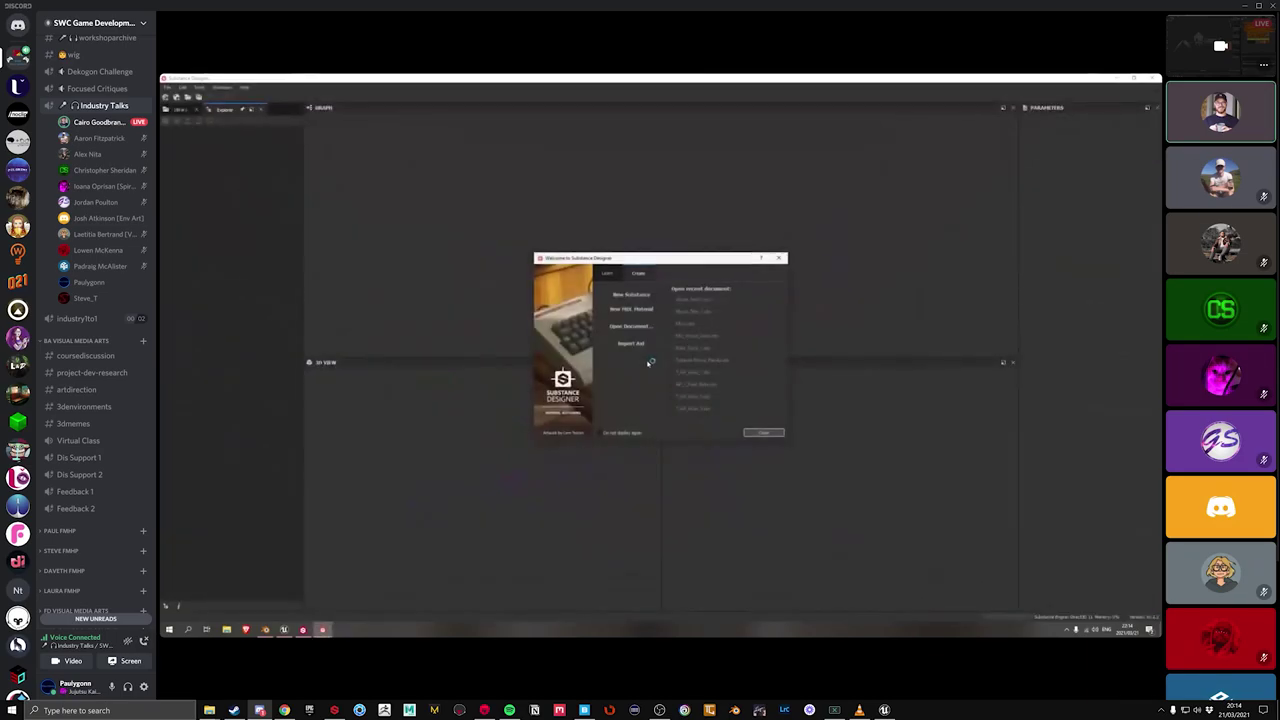
pyautogui.doubleClick(700, 313)
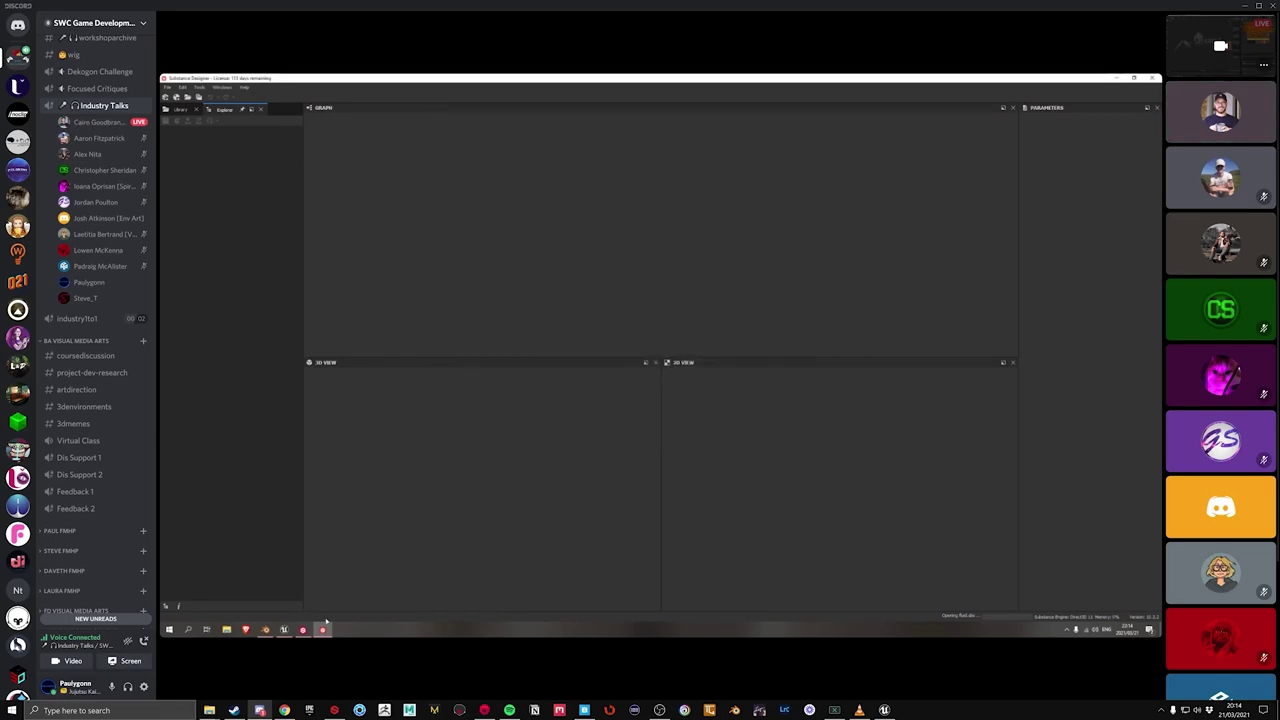
# Step: Orbit the wood graph's preview cube in Designer, glance at Blender, then return to Substance Painter
pyautogui.click(303, 629)
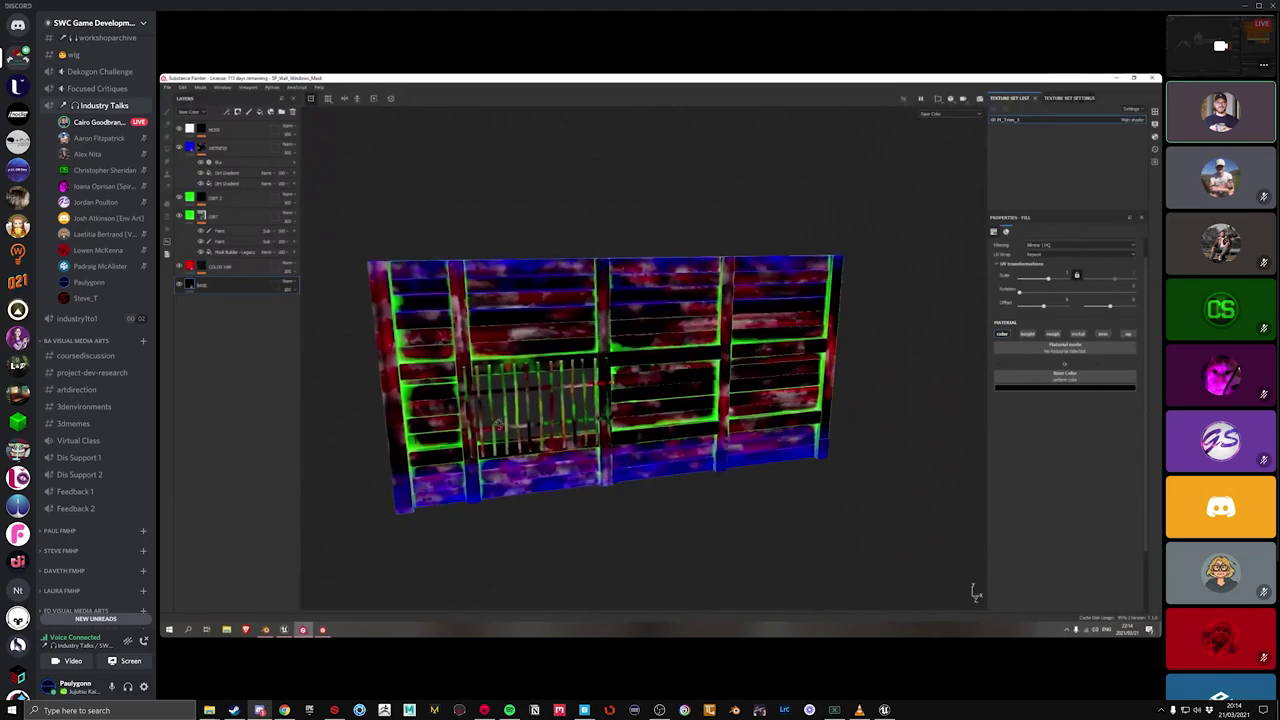
pyautogui.click(322, 629)
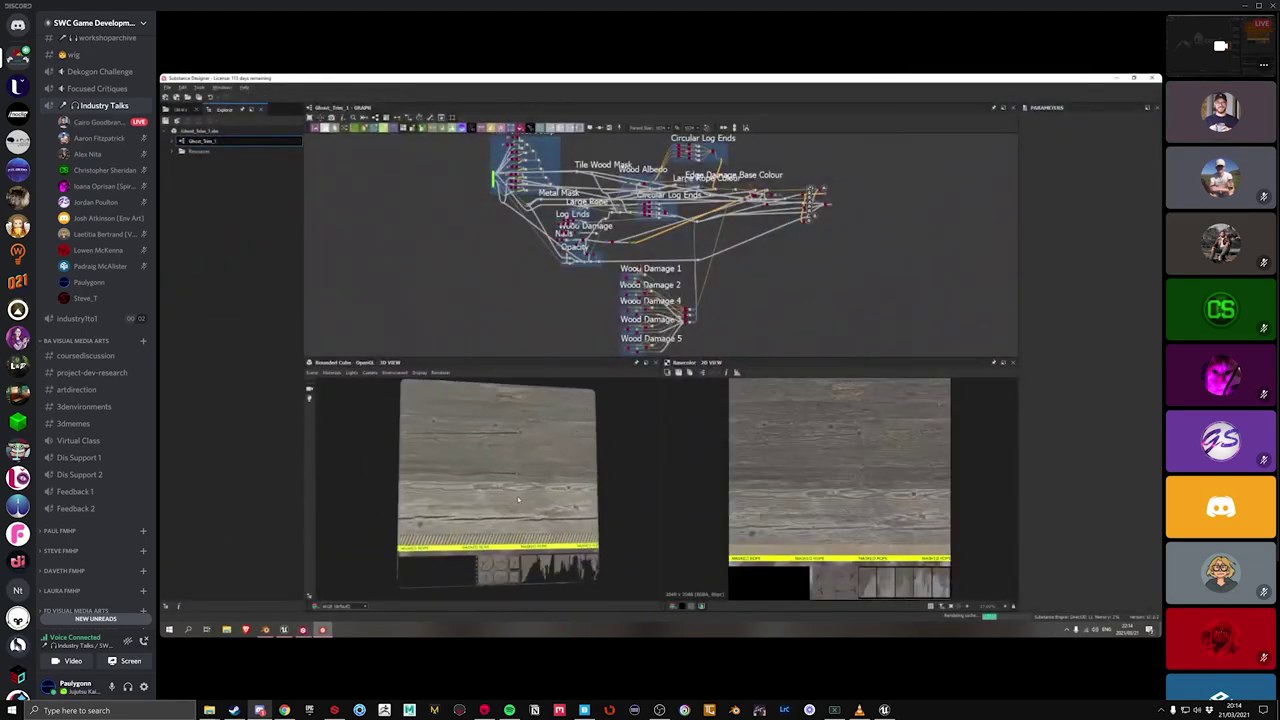
pyautogui.moveTo(514, 547); pyautogui.dragTo(450, 443)
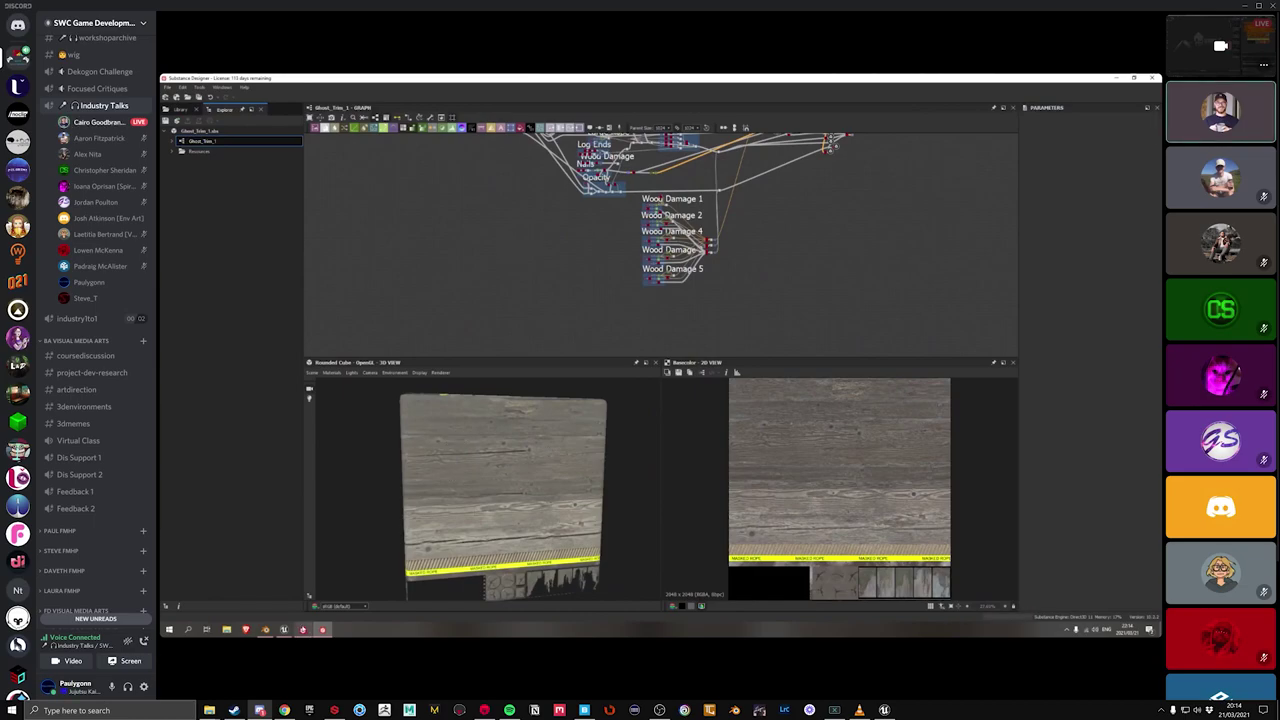
pyautogui.click(265, 629)
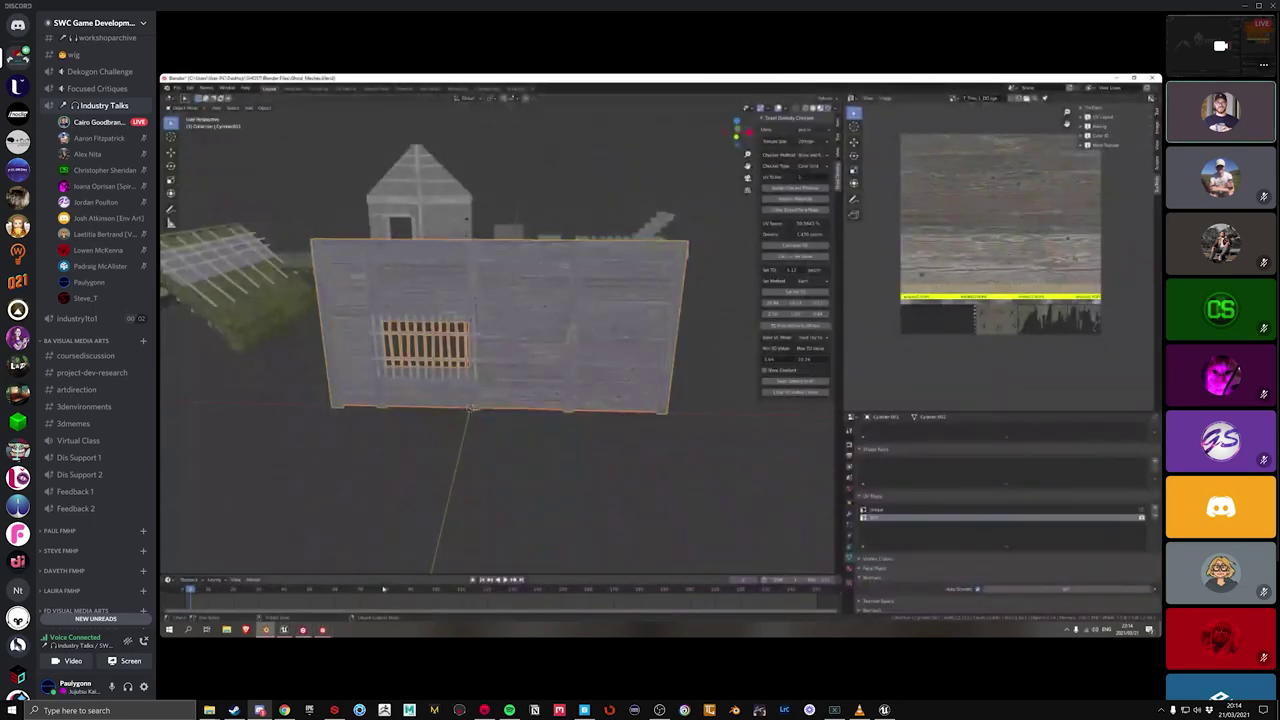
pyautogui.click(303, 629)
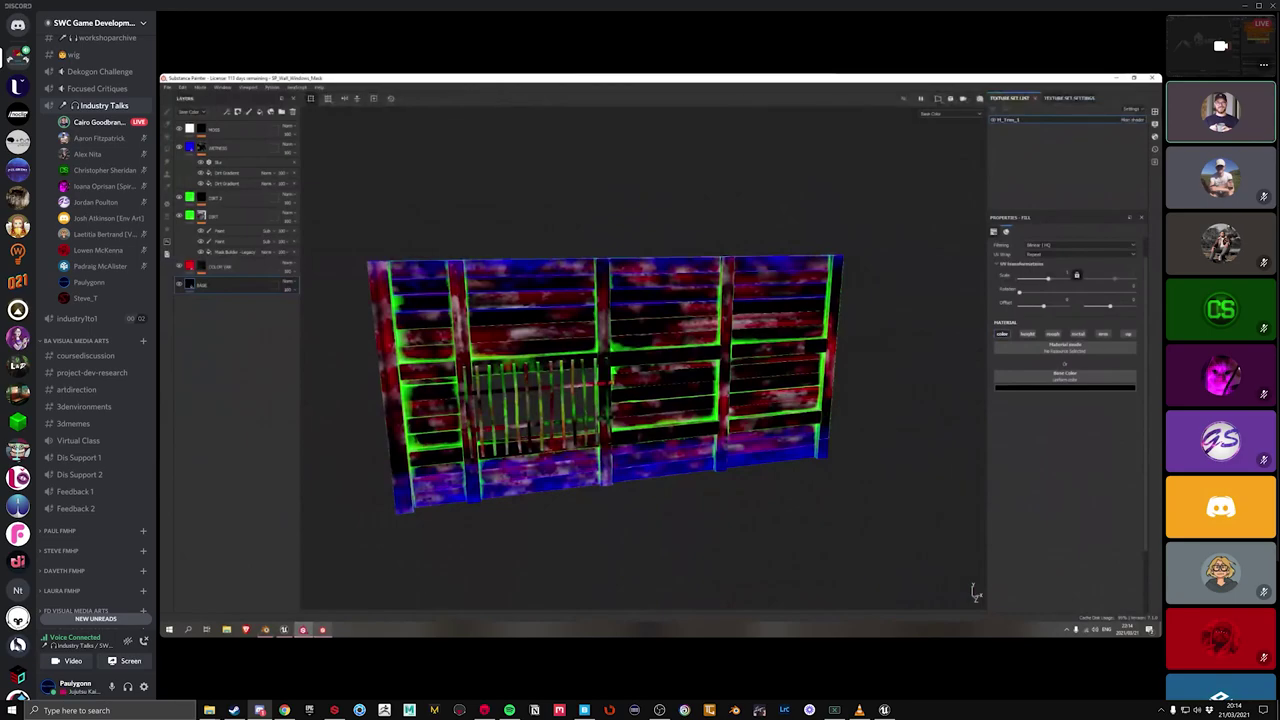
pyautogui.click(322, 629)
pyautogui.moveTo(483, 553); pyautogui.dragTo(541, 494)
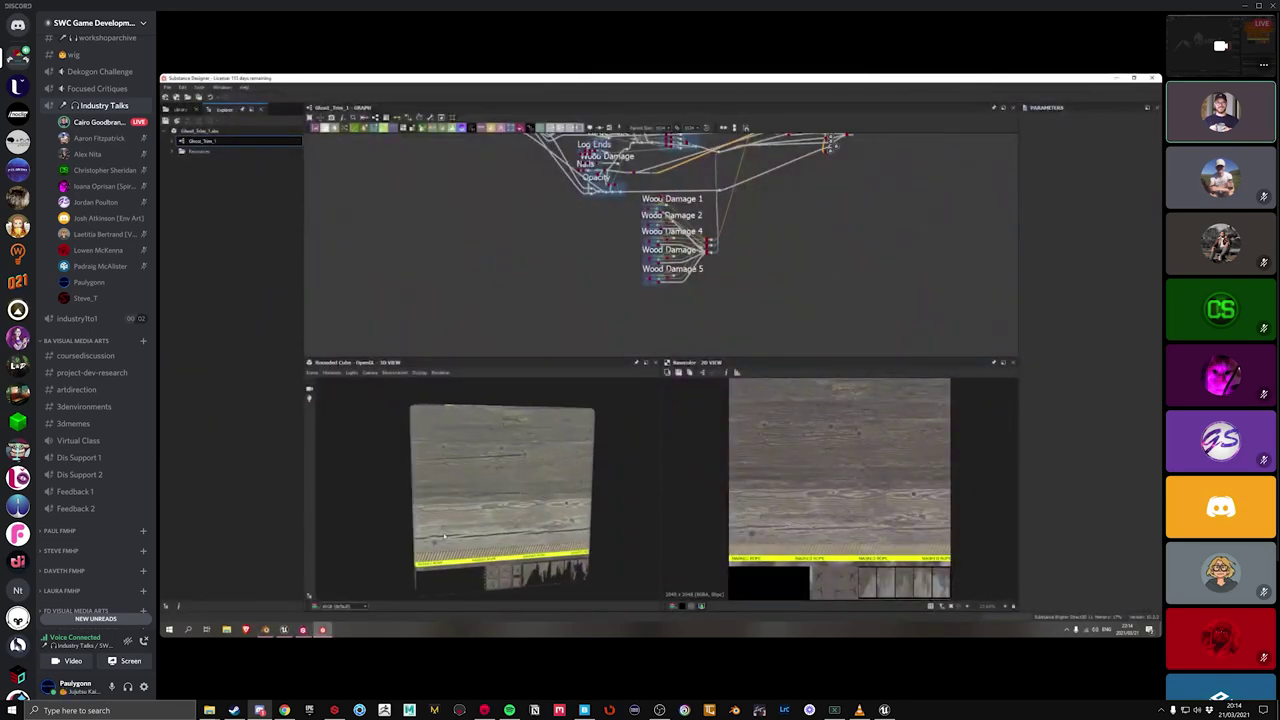
pyautogui.moveTo(444, 536); pyautogui.dragTo(495, 505)
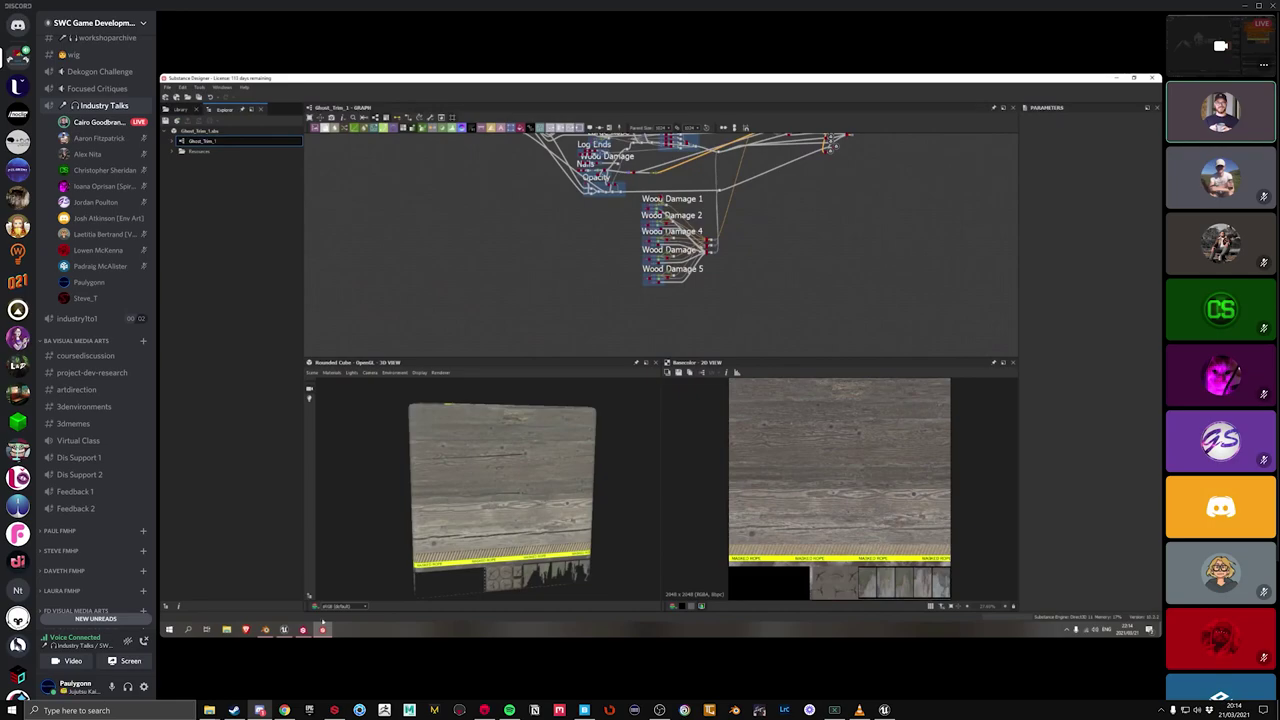
pyautogui.hotkey('alt', 'Tab')
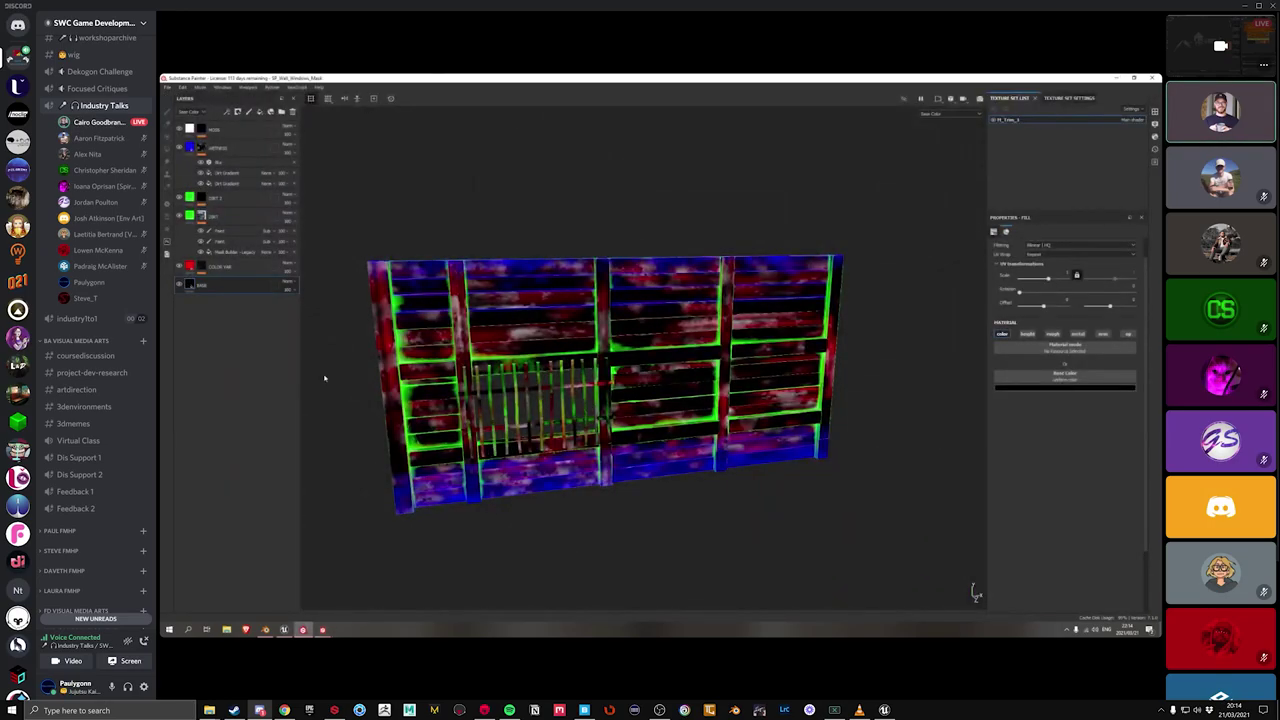
pyautogui.click(202, 286)
pyautogui.keyDown('alt'); pyautogui.moveTo(321, 349); pyautogui.dragTo(491, 378); pyautogui.keyUp('alt')
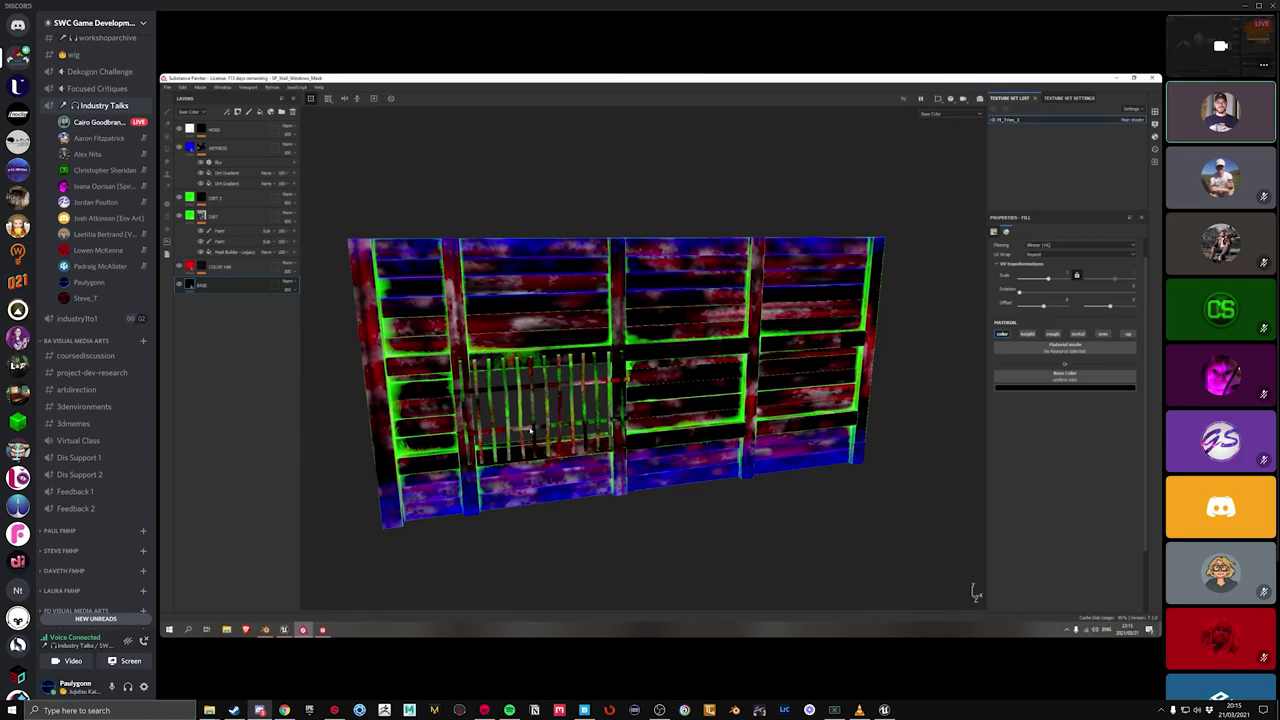
pyautogui.scroll(5, 530, 428)
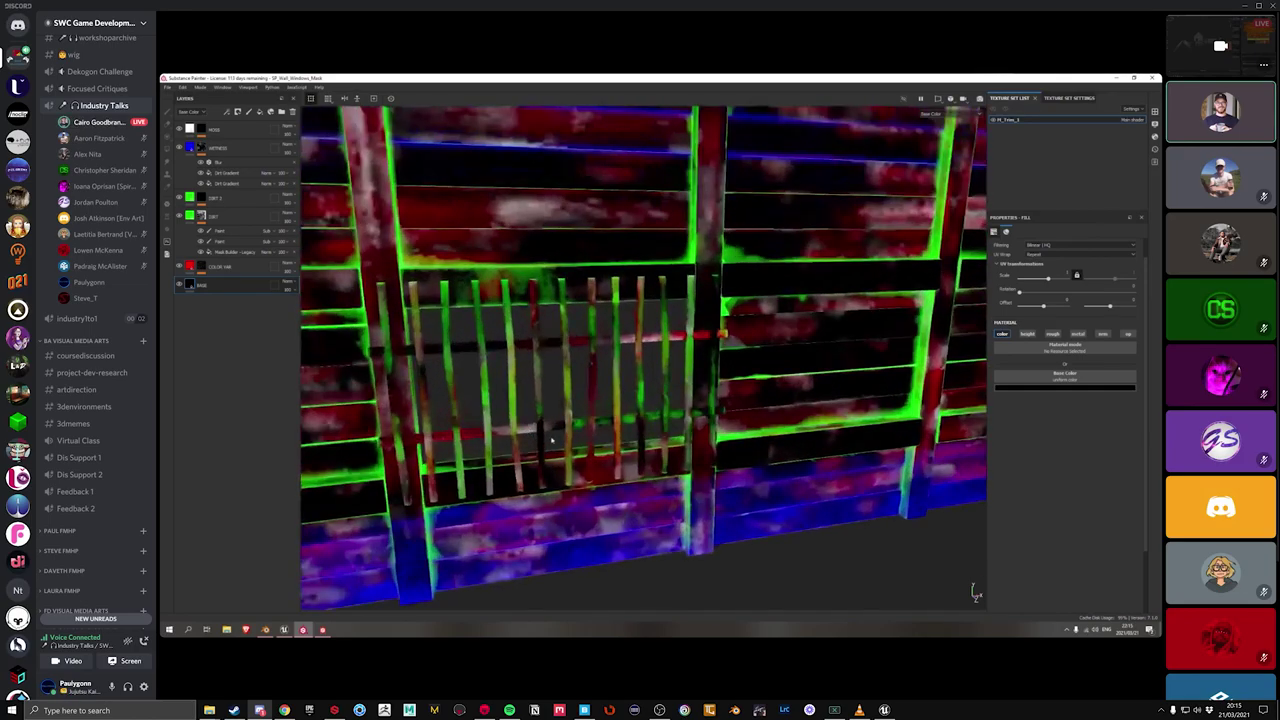
pyautogui.keyDown('alt'); pyautogui.moveTo(551, 440); pyautogui.dragTo(591, 483); pyautogui.keyUp('alt')
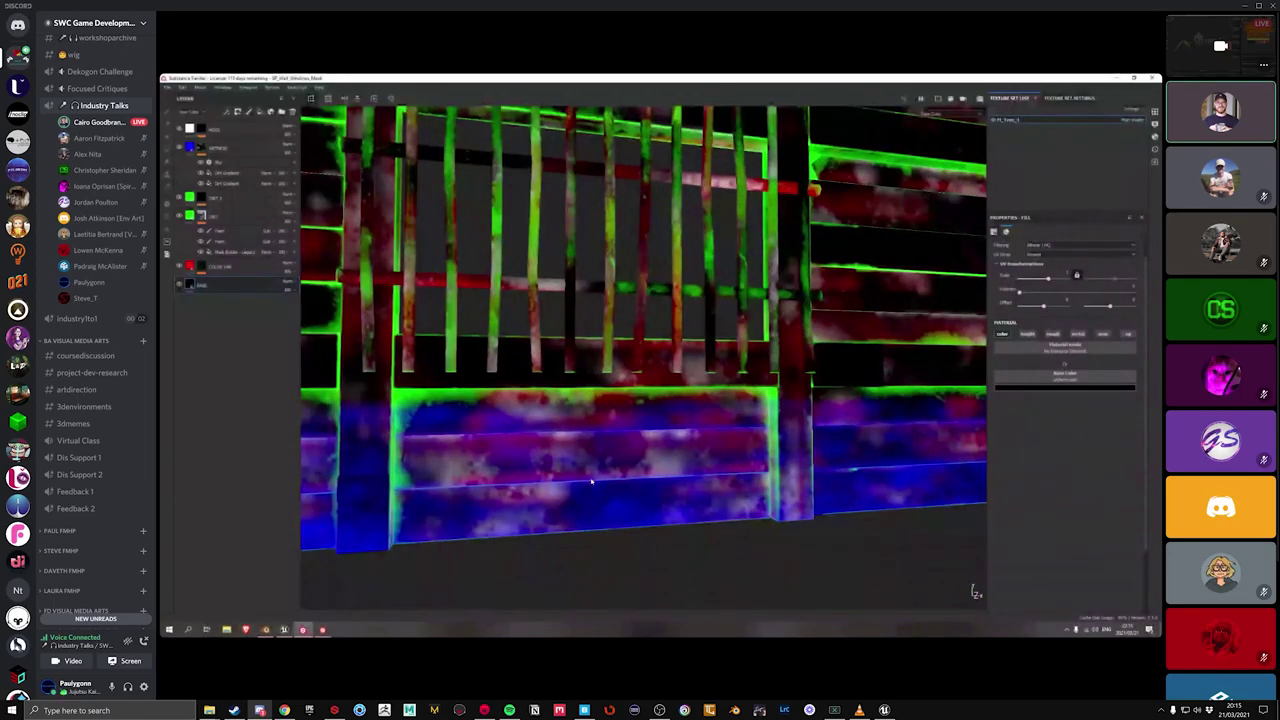
pyautogui.scroll(-10, 591, 483)
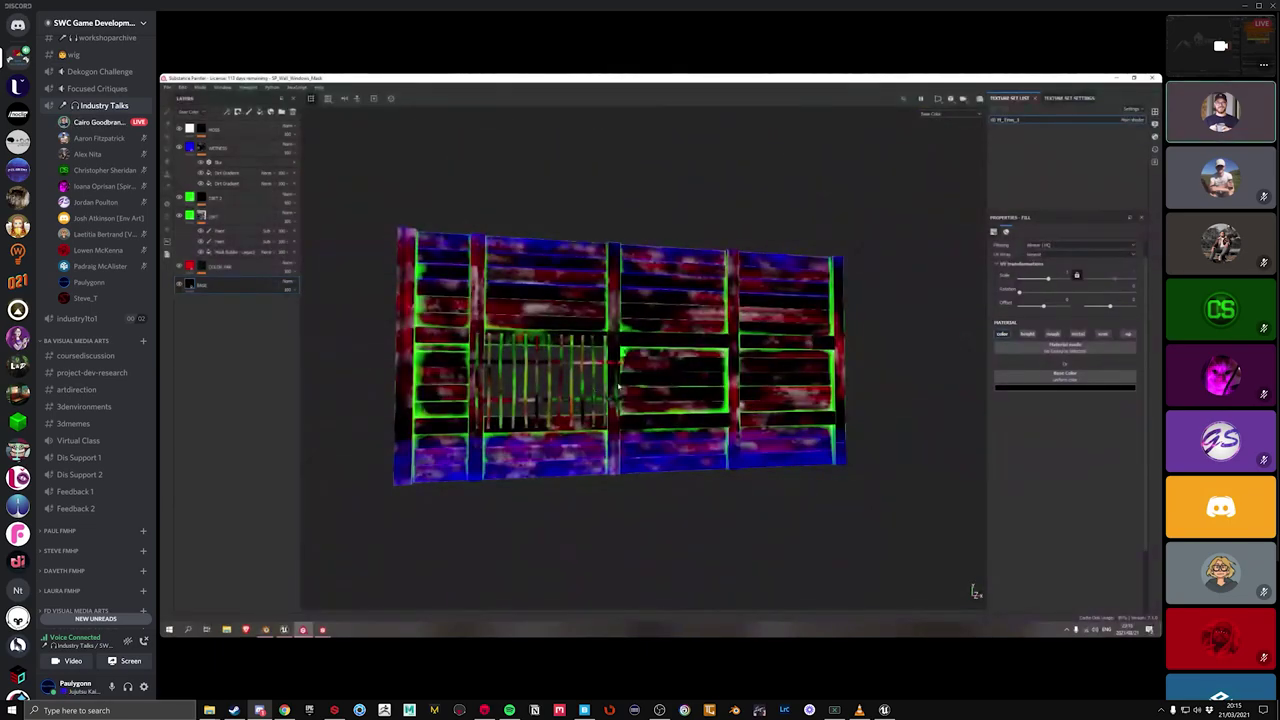
pyautogui.scroll(5, 638, 385)
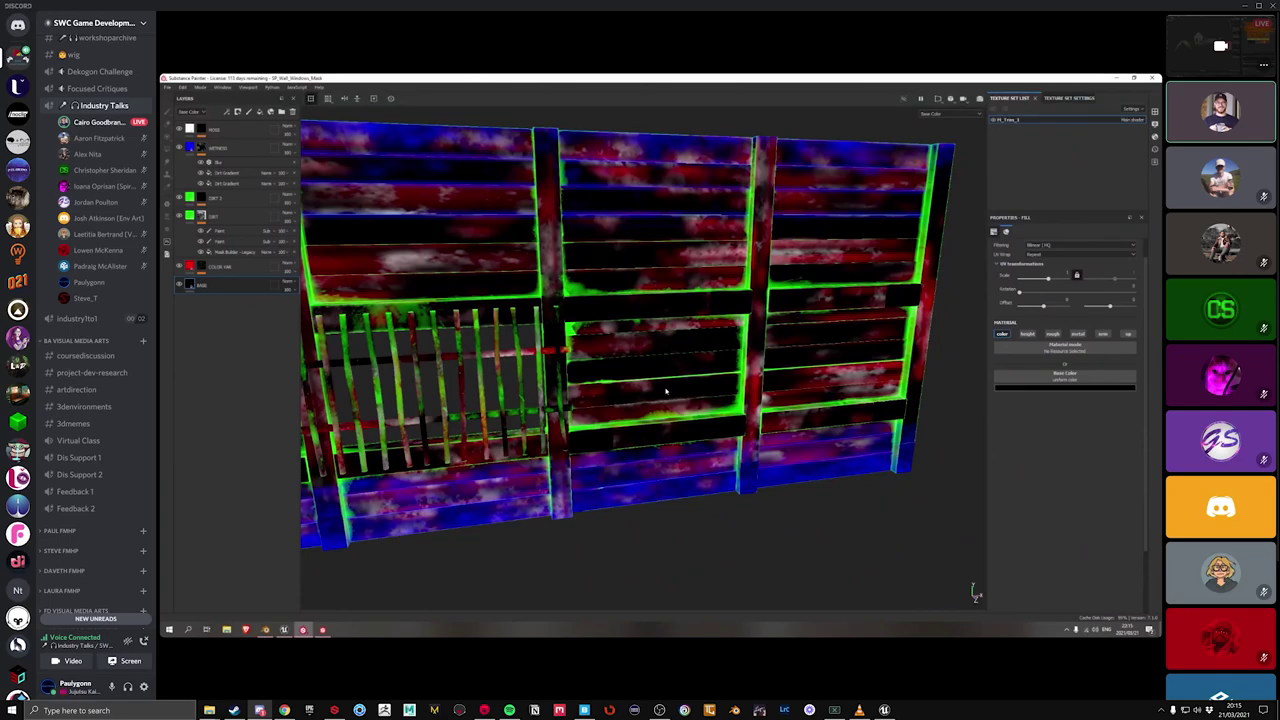
pyautogui.scroll(-6, 666, 390)
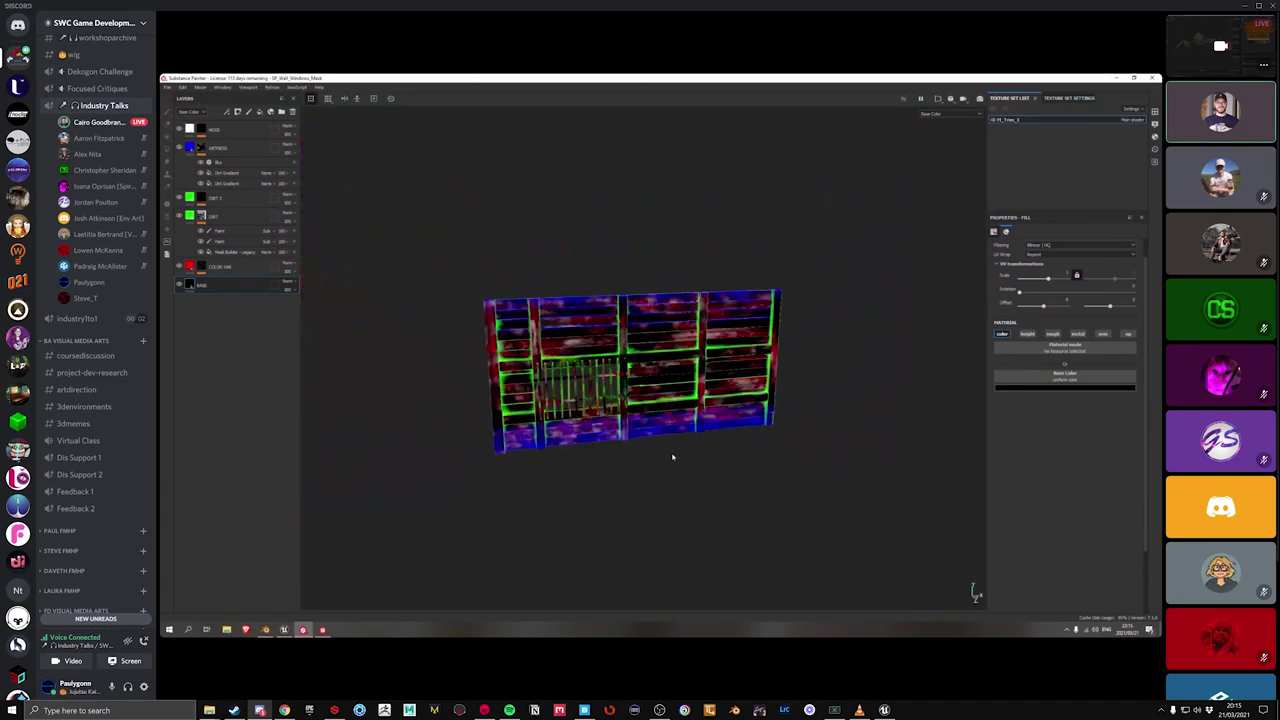
pyautogui.scroll(2, 654, 414)
pyautogui.scroll(2, 654, 414)
pyautogui.moveTo(650, 428)
pyautogui.keyDown('alt'); pyautogui.mouseDown()
pyautogui.moveTo(647, 441)
pyautogui.moveTo(656, 430)
pyautogui.mouseUp(); pyautogui.keyUp('alt')
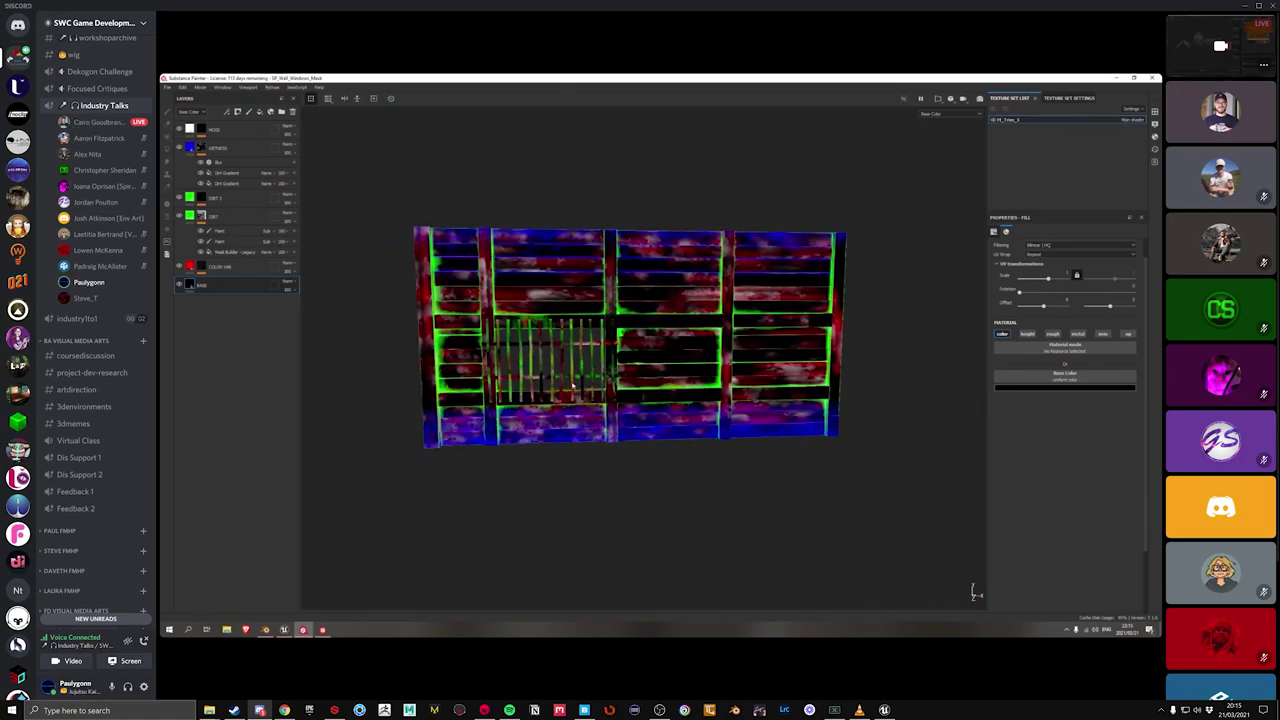
pyautogui.scroll(1, 563, 468)
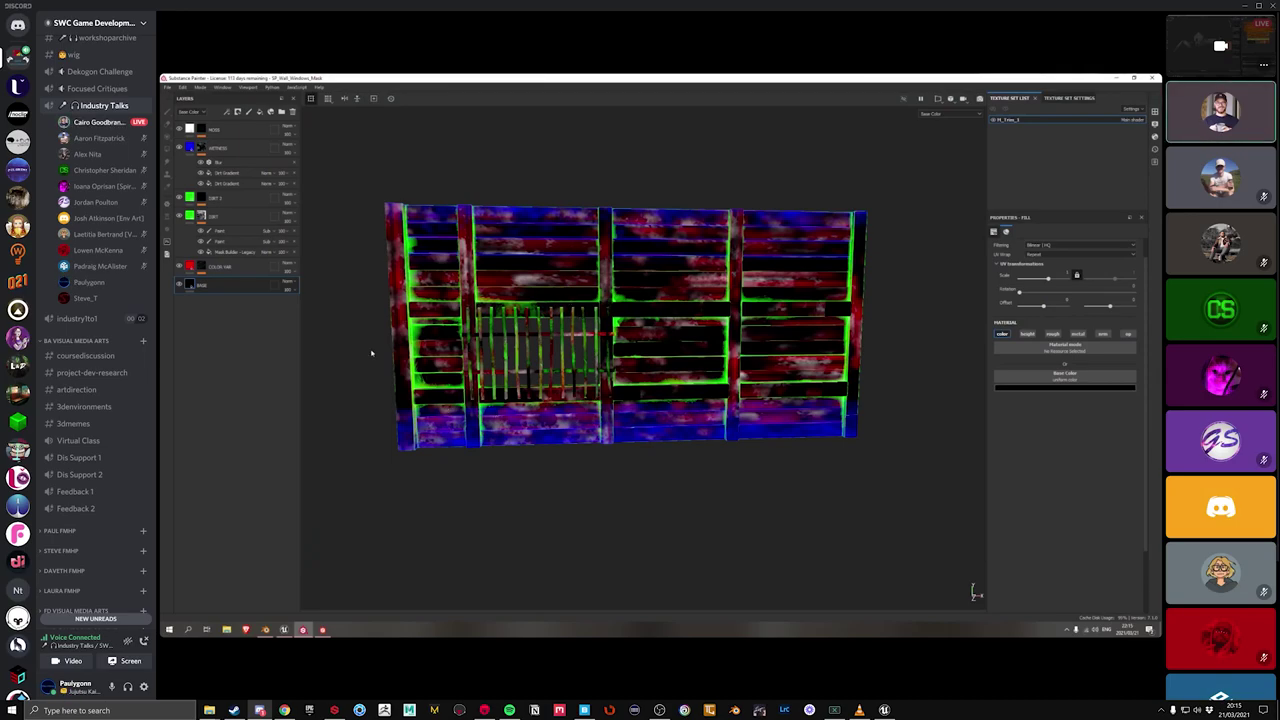
# Step: Give the red colour layer's fill a darker, duller red and add a roughness channel
pyautogui.click(230, 267)
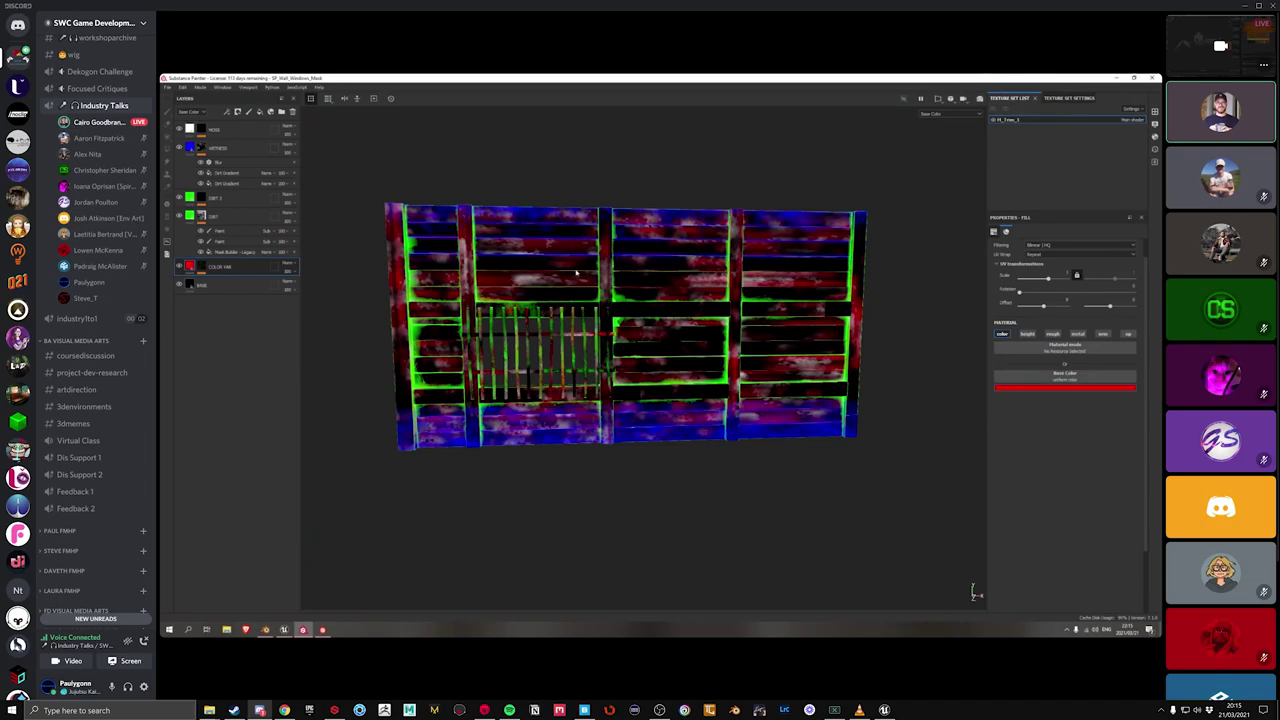
pyautogui.click(1032, 386)
pyautogui.moveTo(1066, 442); pyautogui.dragTo(1054, 442)
pyautogui.click(1053, 334)
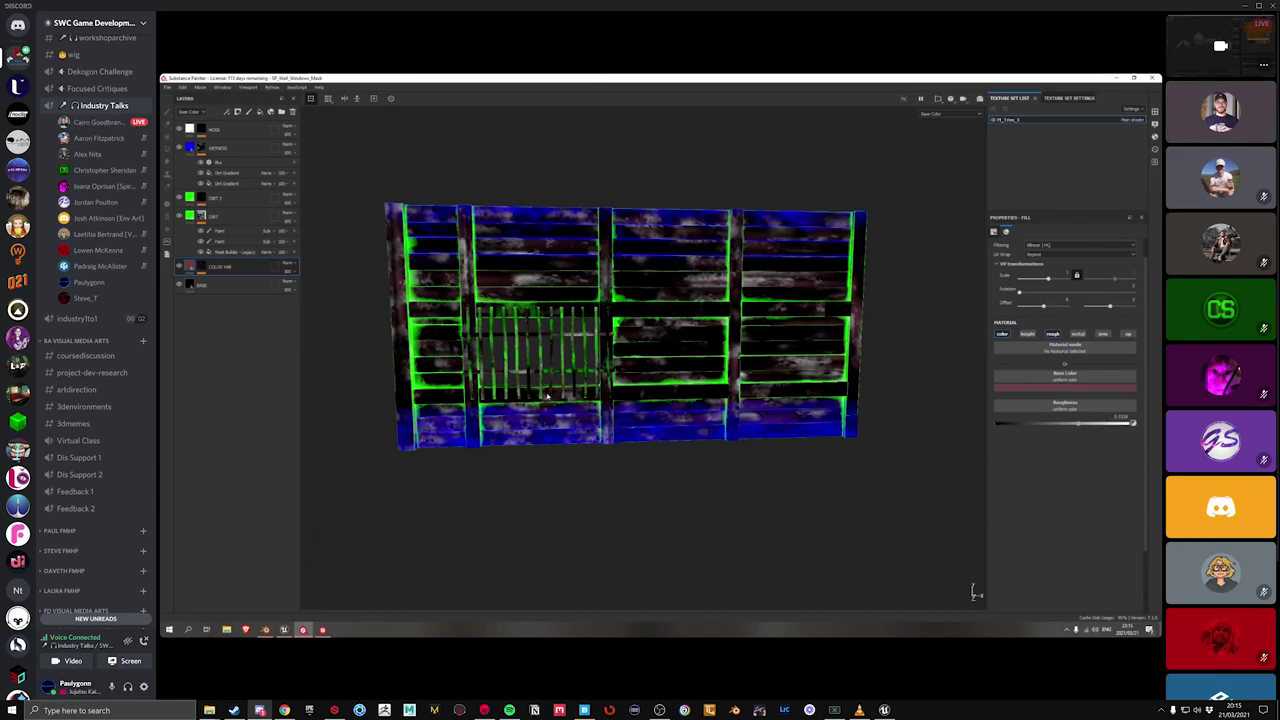
# Step: Undo the roughness change and return to the Unreal level editor
pyautogui.keyDown('alt'); pyautogui.moveTo(640, 400); pyautogui.dragTo(594, 410); pyautogui.keyUp('alt')
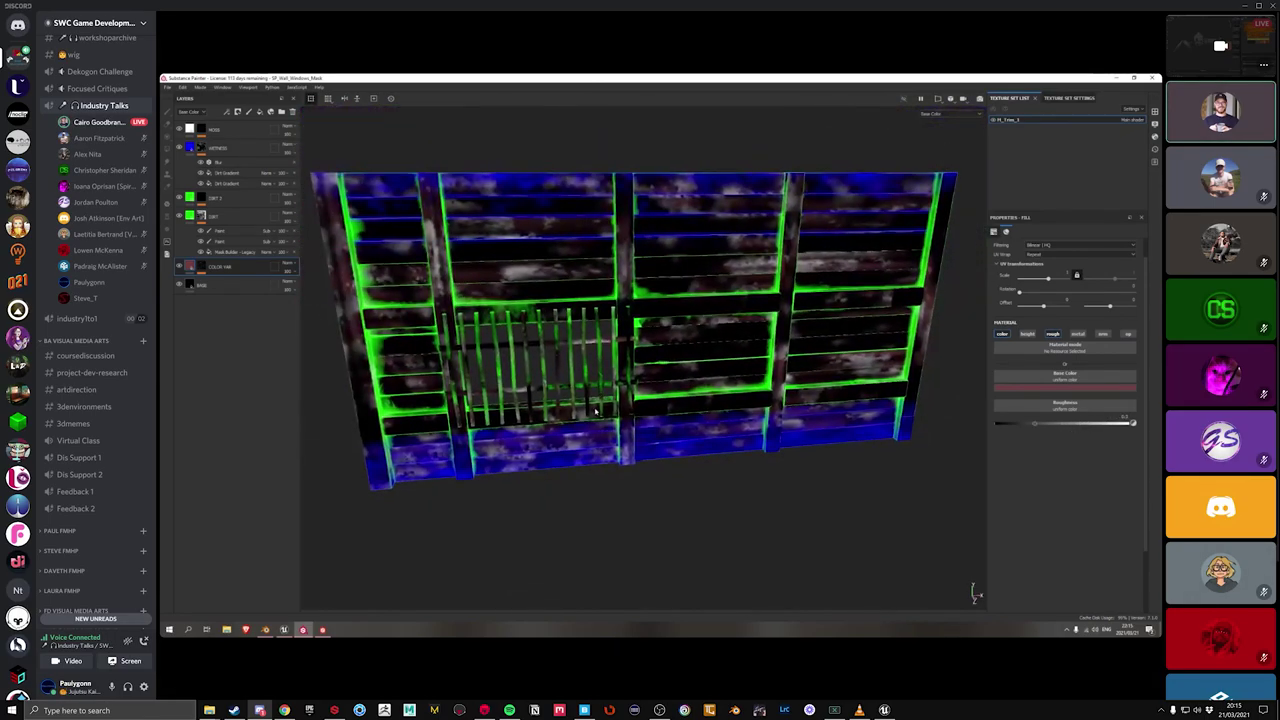
pyautogui.hotkey('ctrl', 'z')
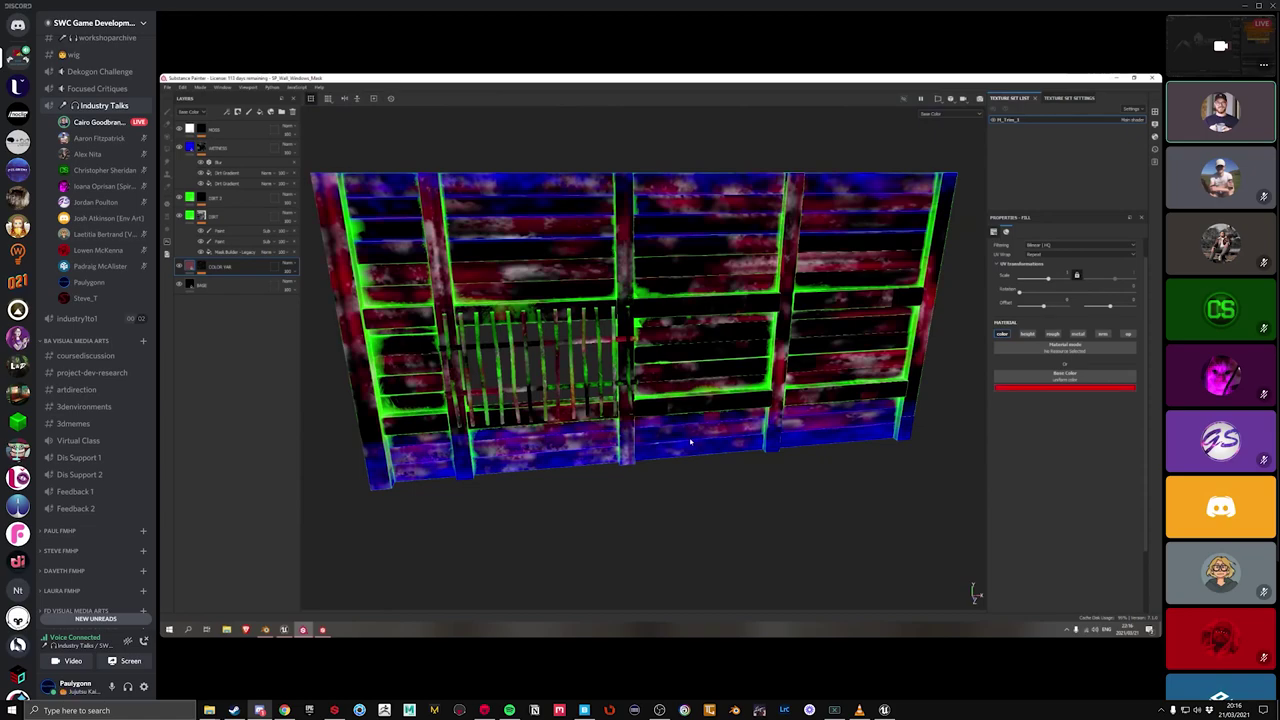
pyautogui.scroll(-5, 620, 380)
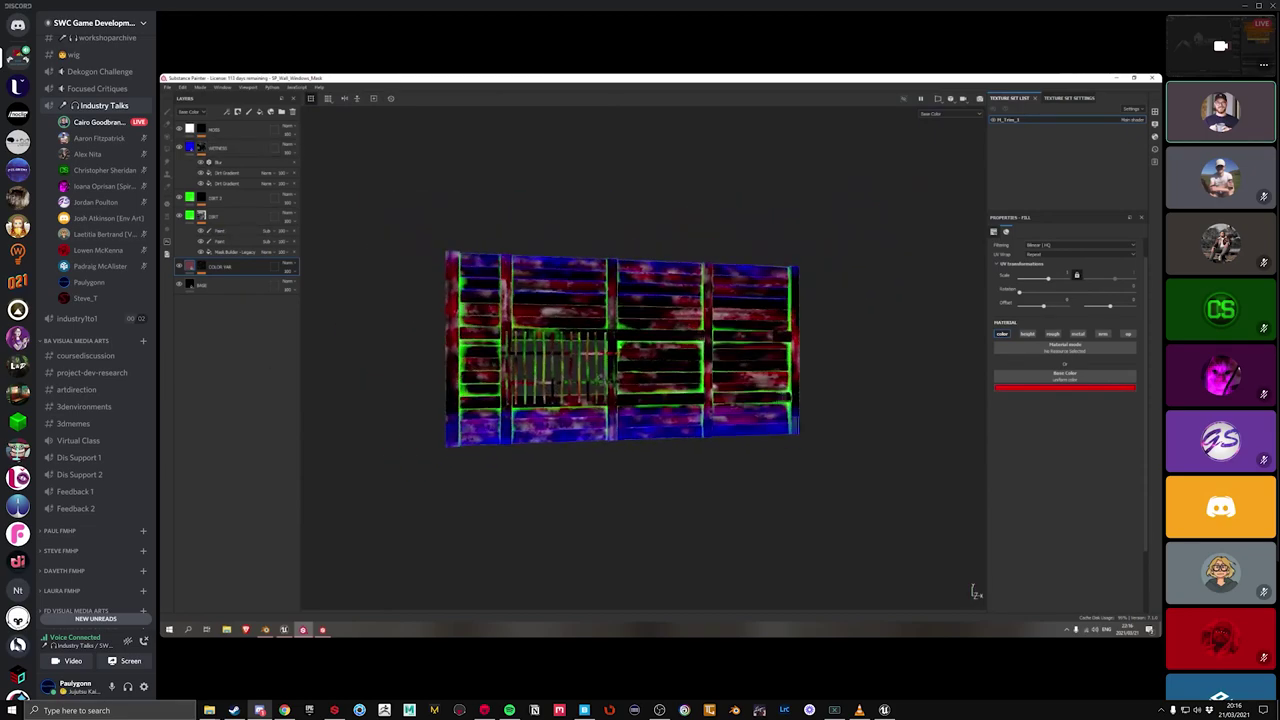
pyautogui.scroll(5, 608, 380)
pyautogui.scroll(-3, 610, 385)
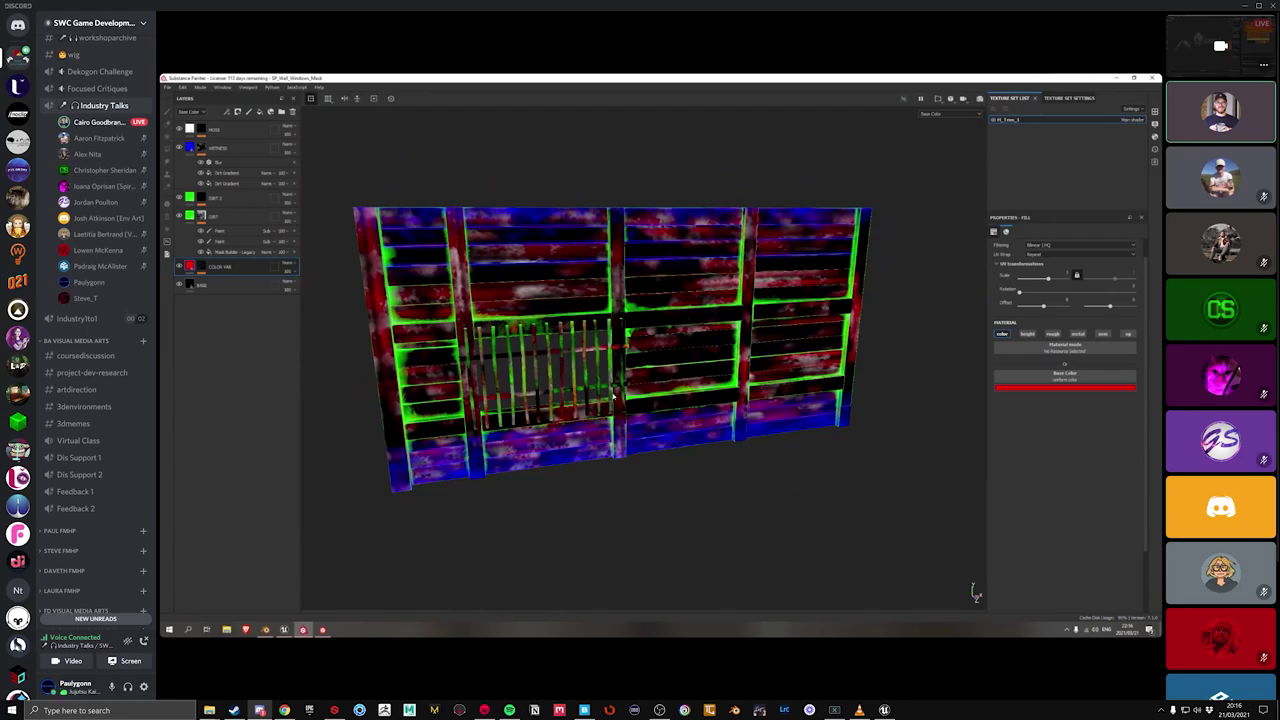
pyautogui.click(284, 629)
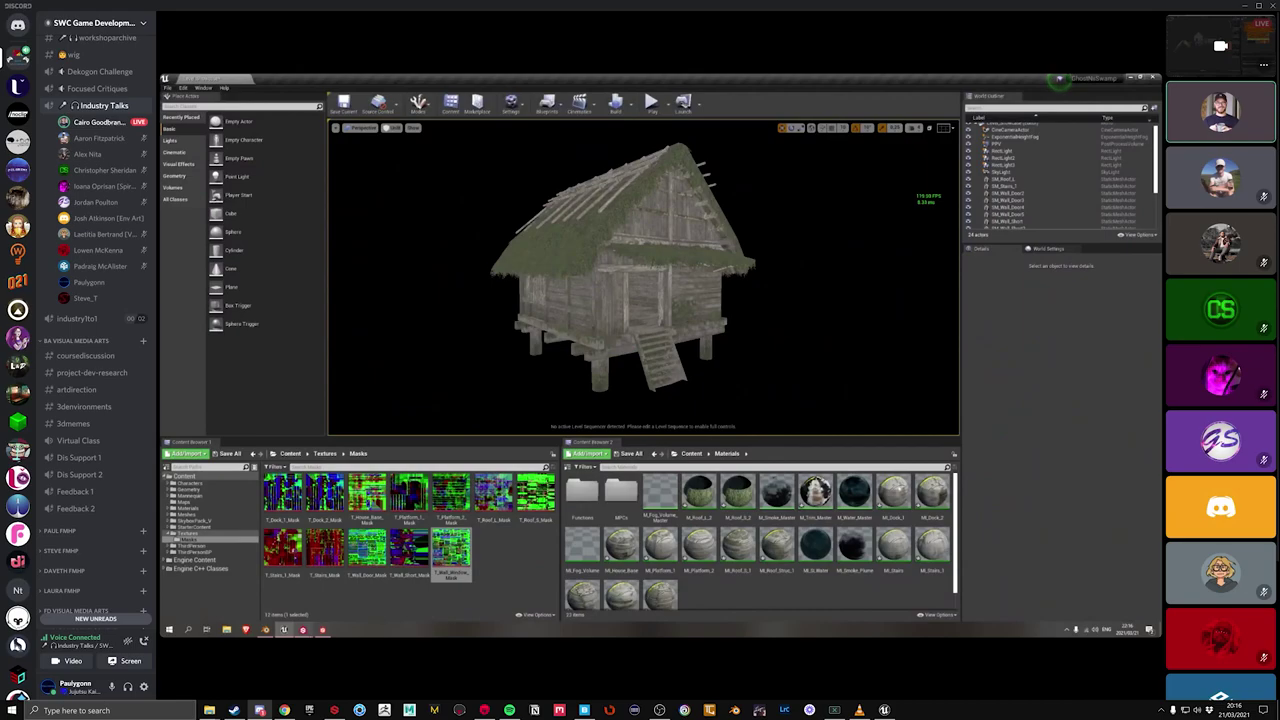
# Step: Drag MPC_Draft into the moss graph as a Collection Parameter node and maximize the Material Editor
pyautogui.click(303, 580)
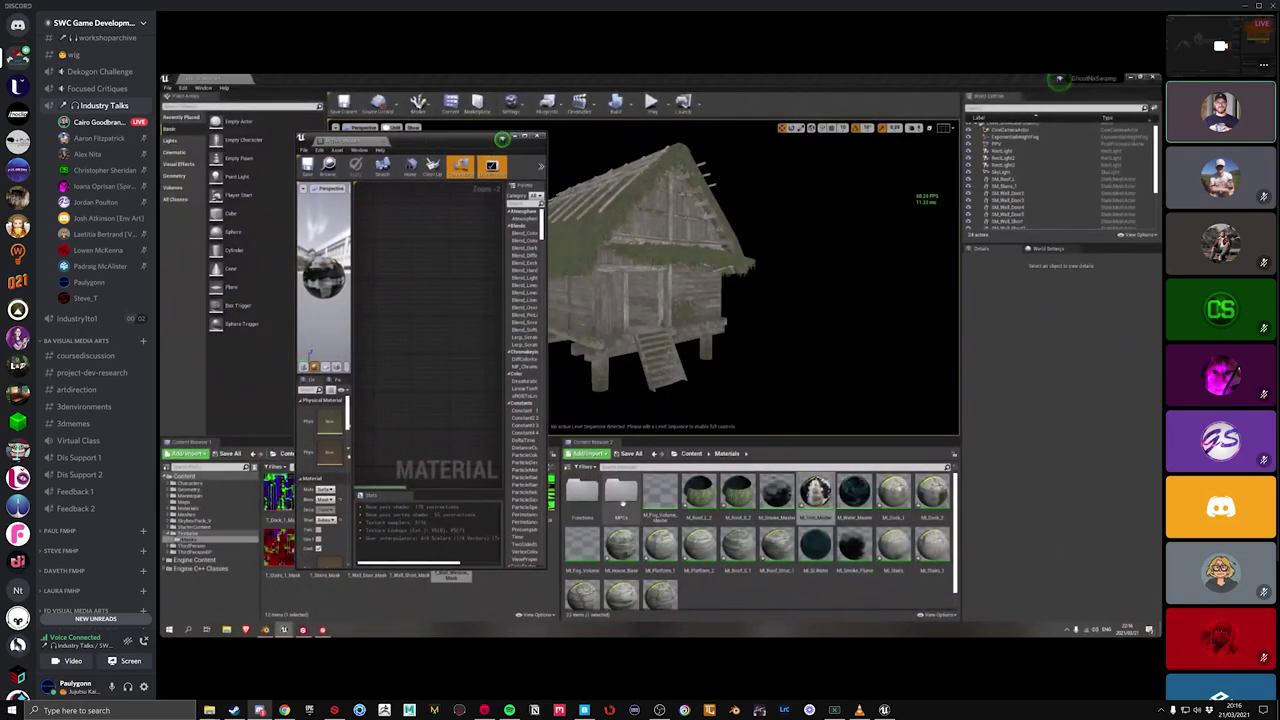
pyautogui.moveTo(583, 492); pyautogui.dragTo(410, 338)
pyautogui.doubleClick(502, 138)
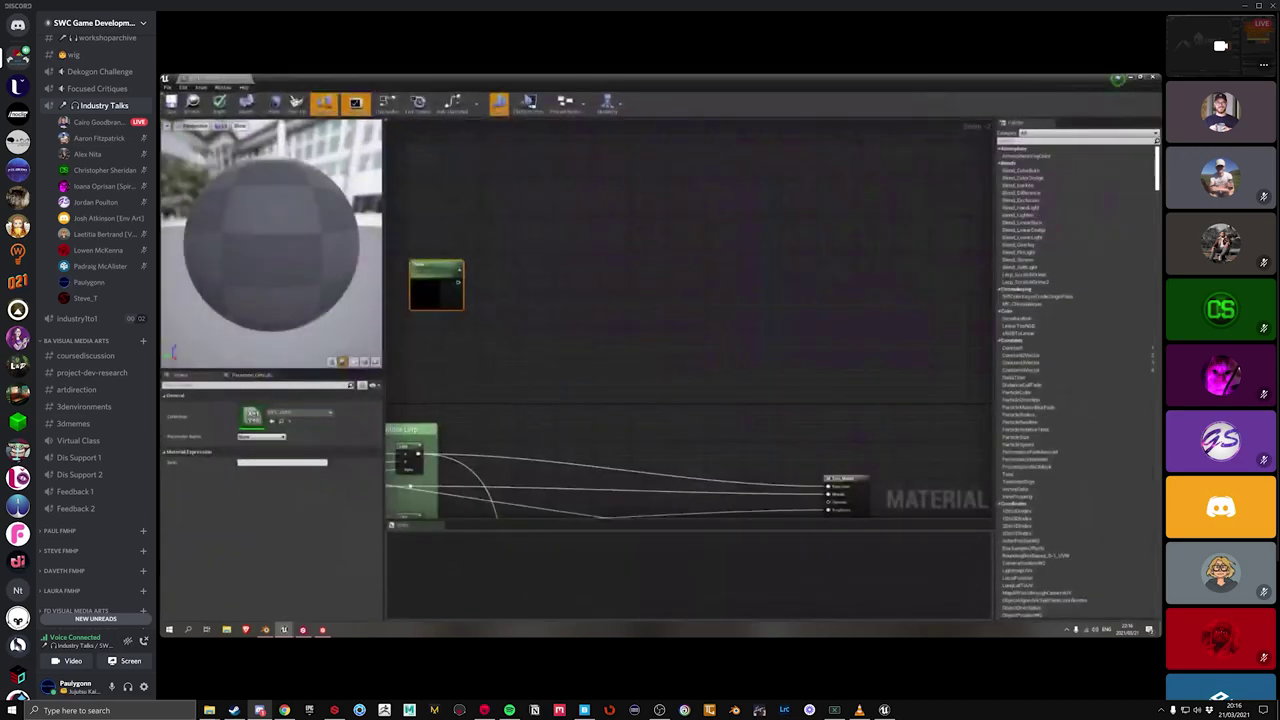
pyautogui.scroll(2, 600, 345)
# Step: Check the Collection Parameter node's empty Parameter Name list, collapse the node, and delete it
pyautogui.moveTo(563, 350); pyautogui.dragTo(618, 342, button='right')
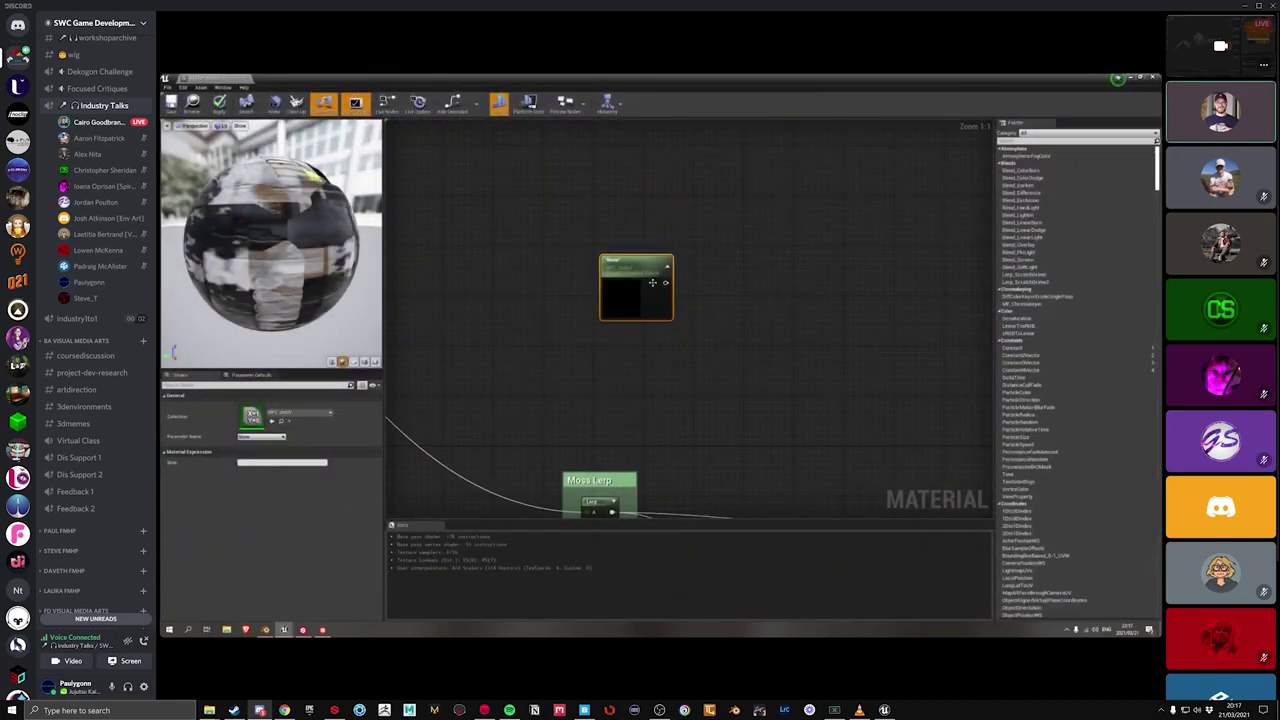
pyautogui.click(275, 437)
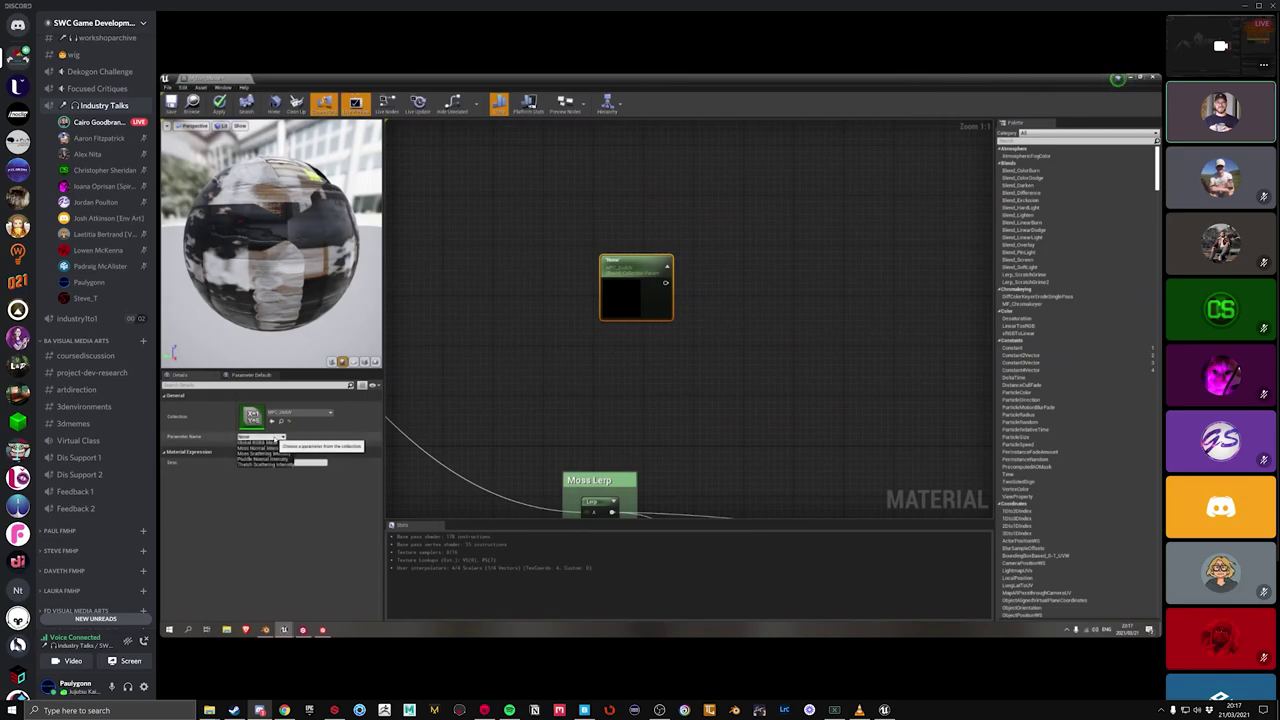
pyautogui.click(620, 360)
pyautogui.click(620, 360)
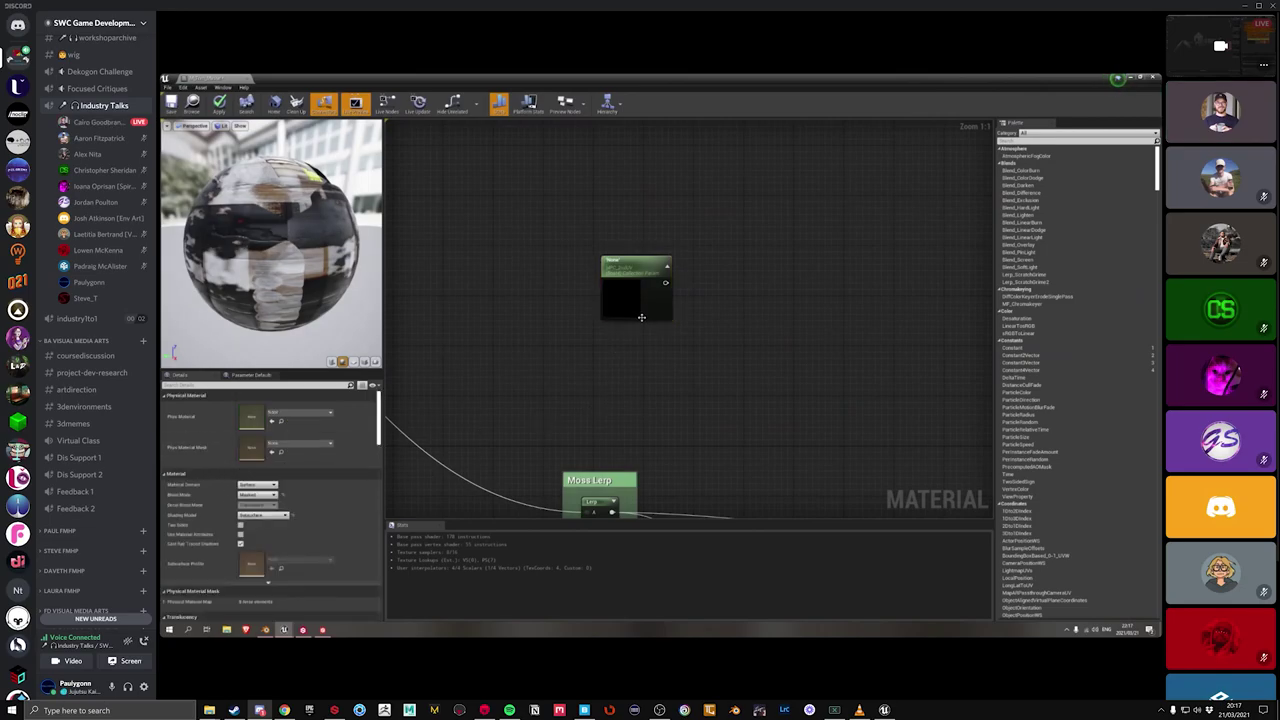
pyautogui.click(650, 275)
pyautogui.click(666, 265)
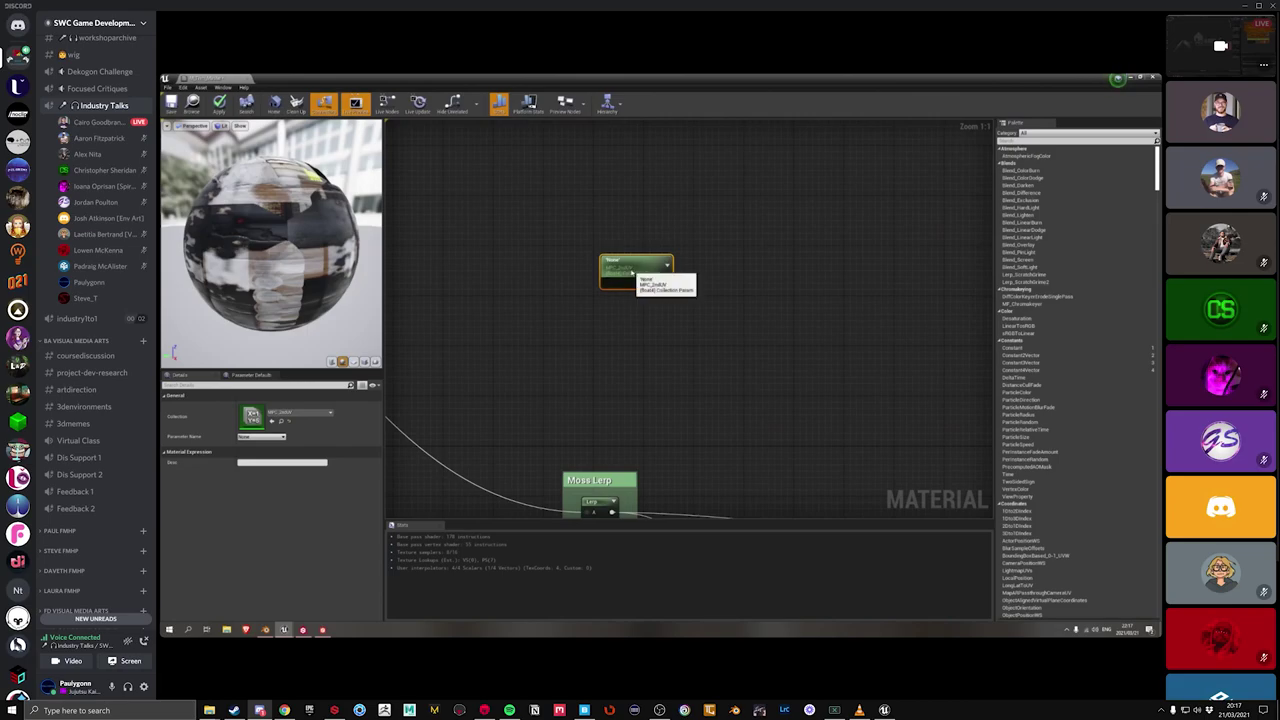
pyautogui.press('Delete')
pyautogui.scroll(-6, 631, 274)
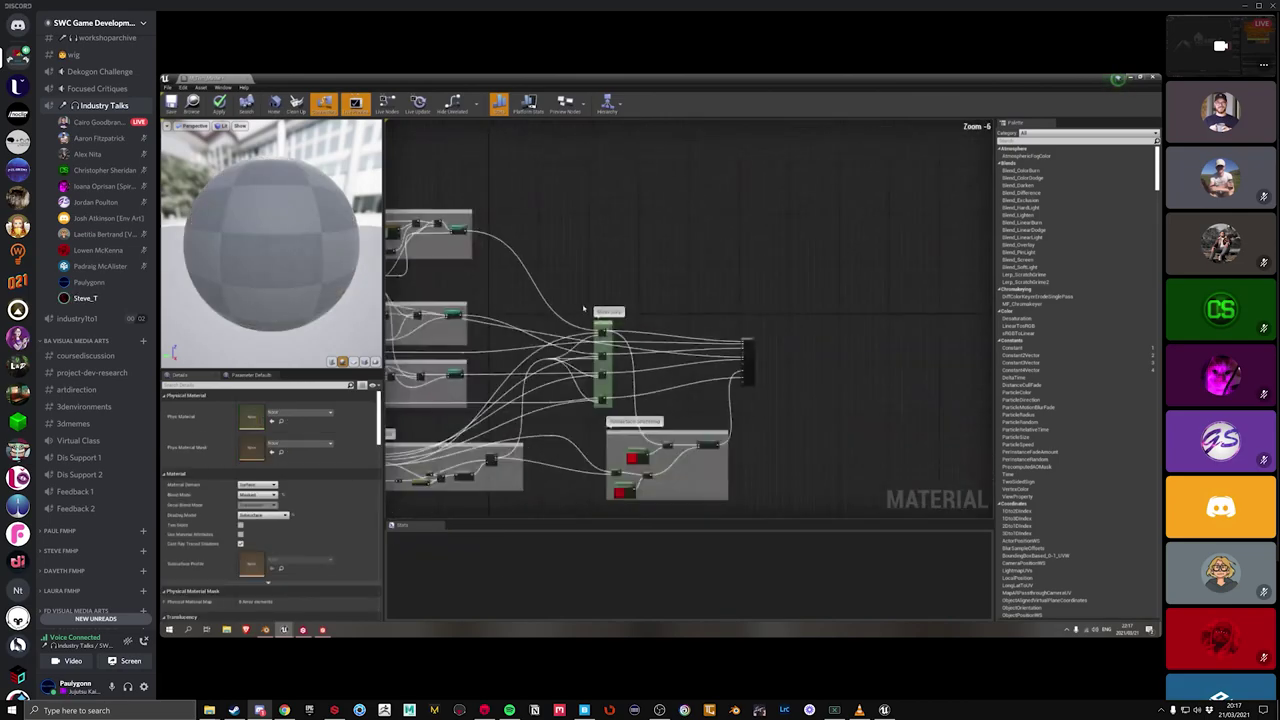
pyautogui.scroll(3, 678, 338)
pyautogui.scroll(-2, 675, 320)
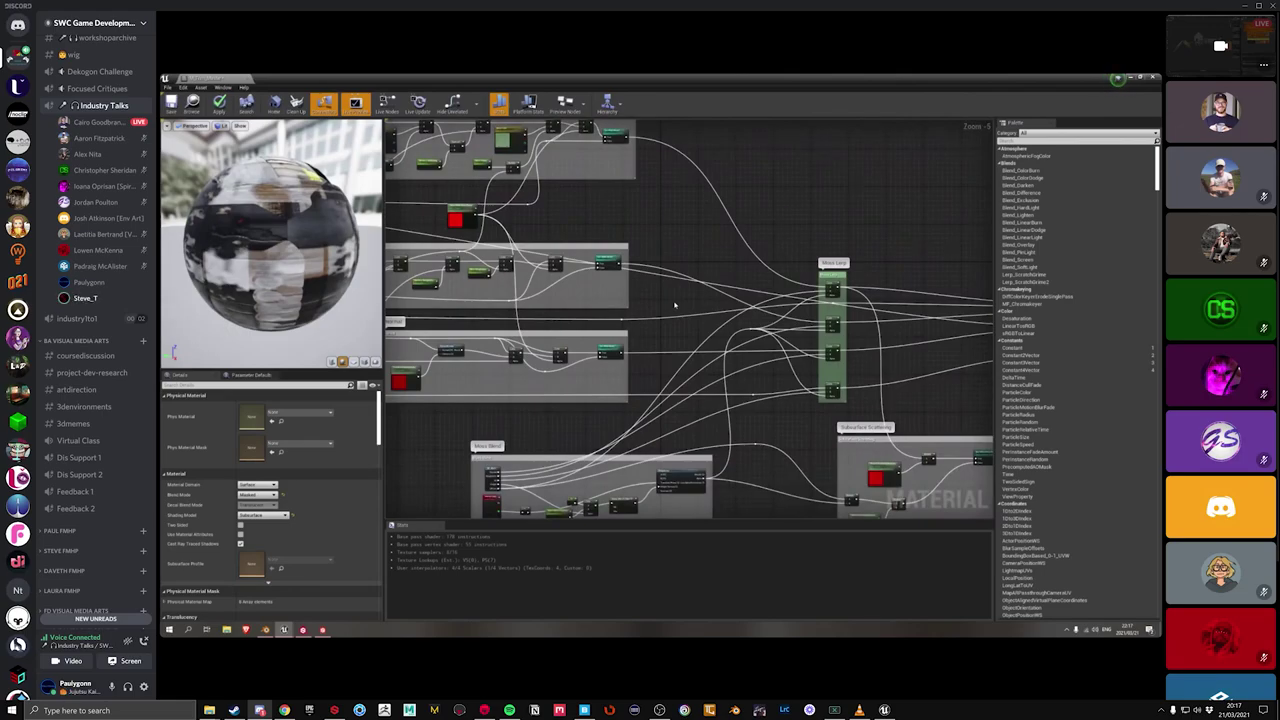
pyautogui.scroll(-1, 675, 310)
pyautogui.scroll(-1, 676, 323)
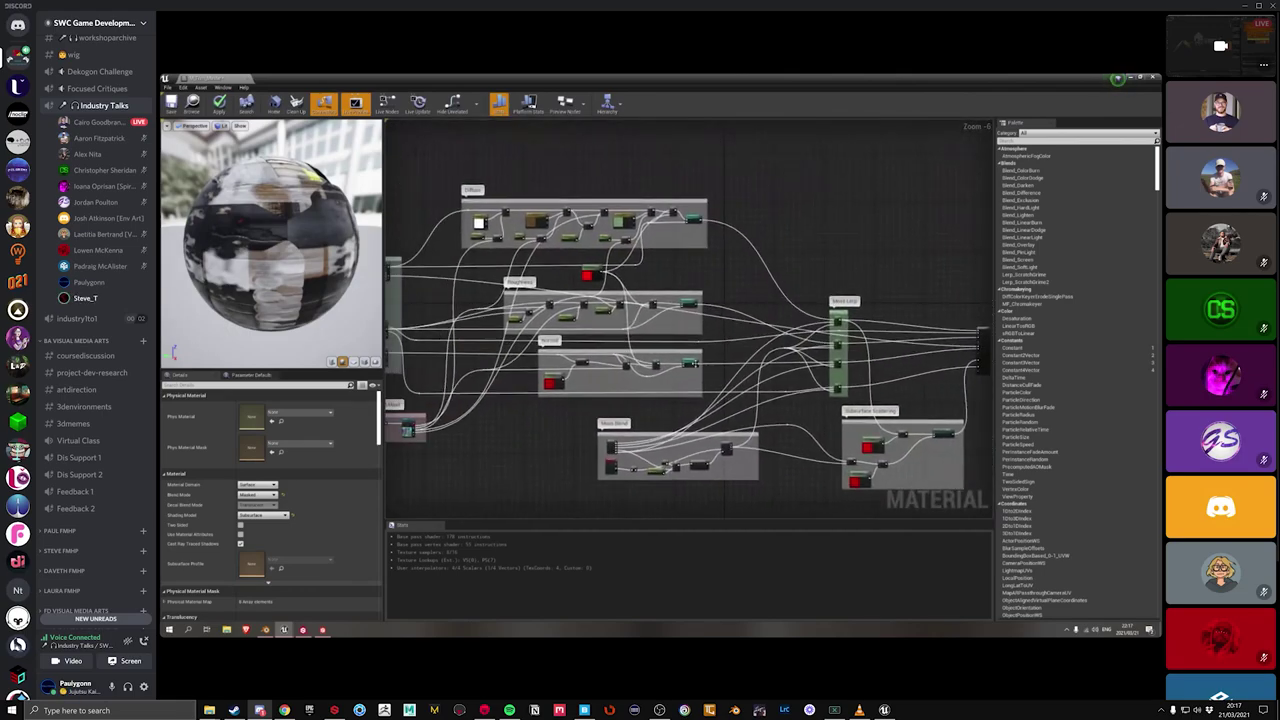
pyautogui.moveTo(679, 375); pyautogui.dragTo(687, 373, button='right')
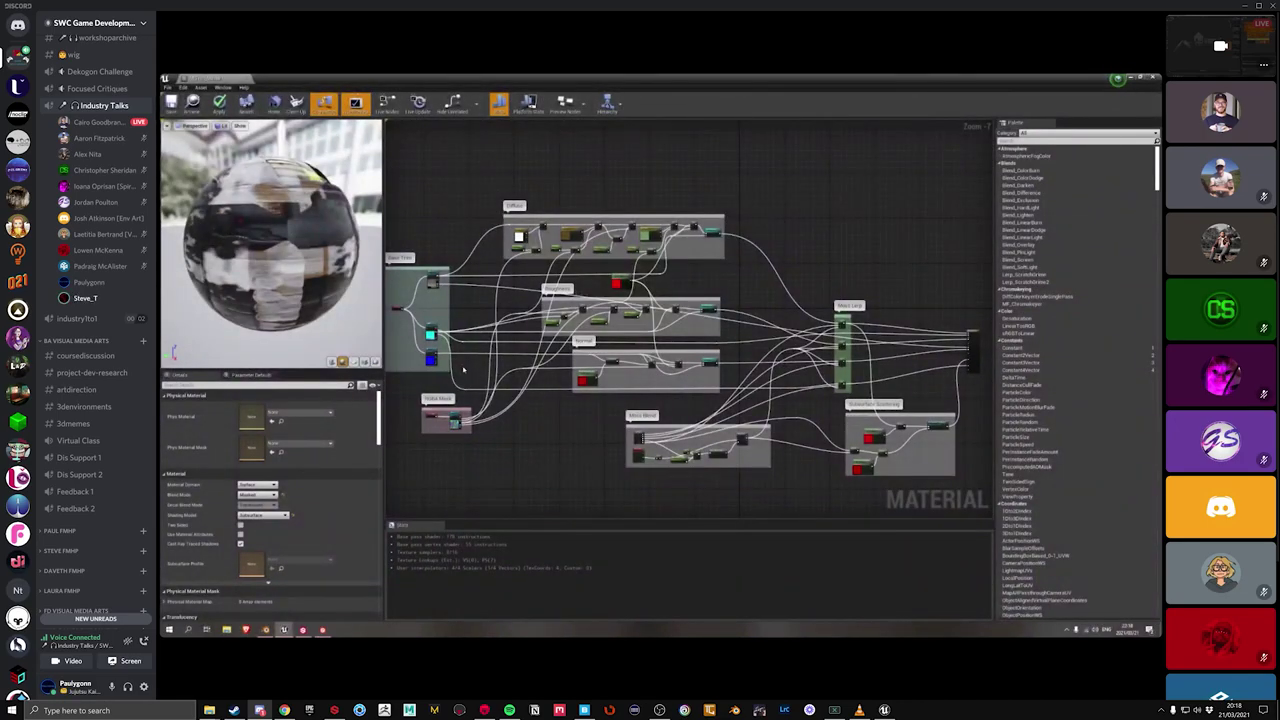
pyautogui.scroll(8, 459, 365)
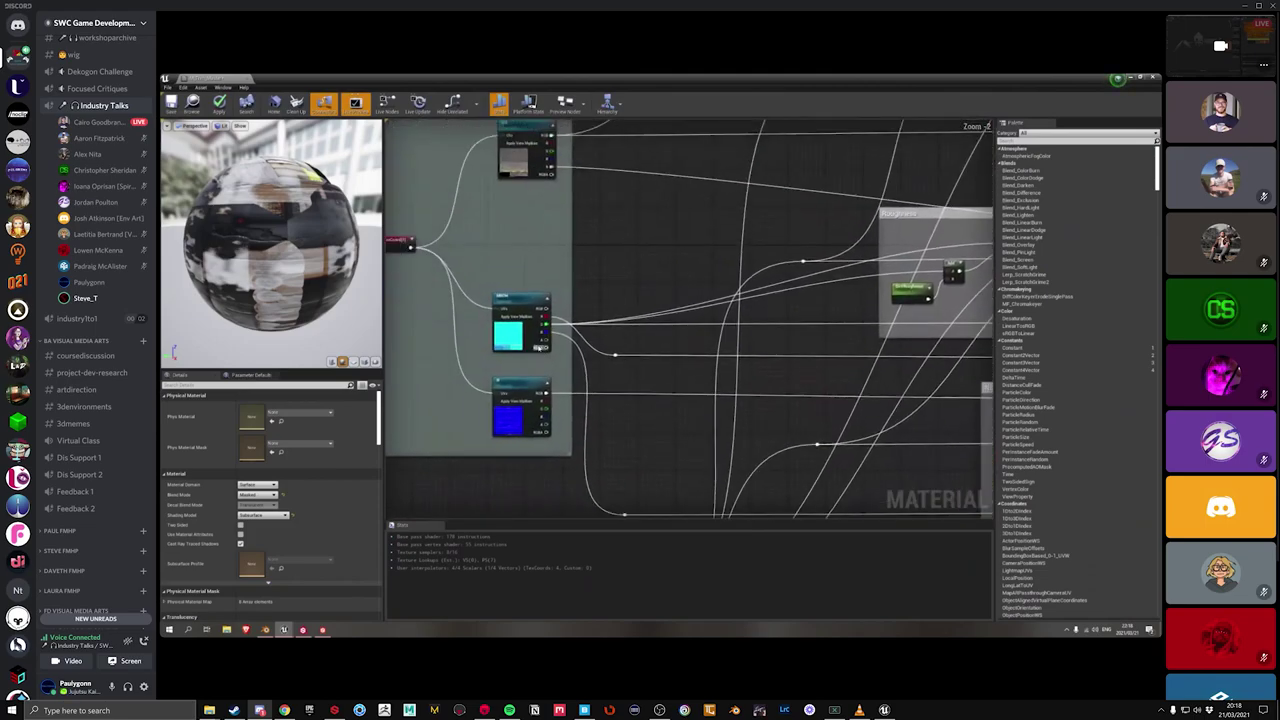
pyautogui.click(521, 380)
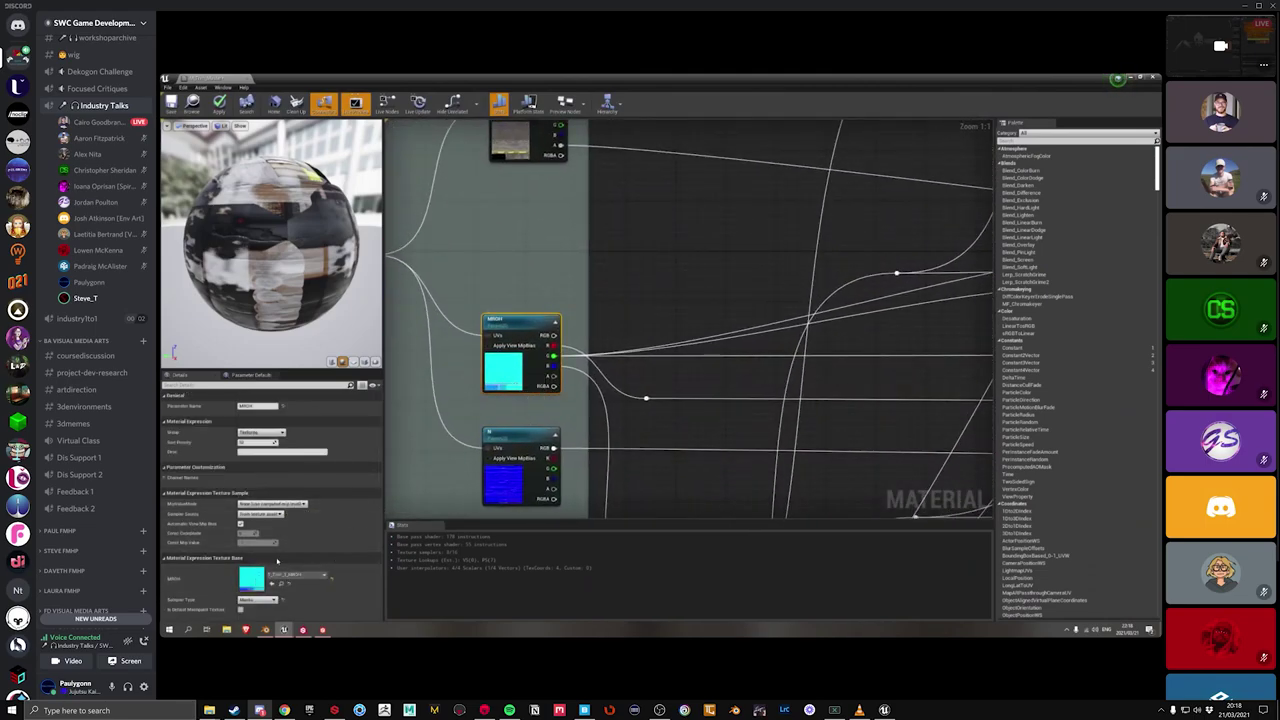
pyautogui.doubleClick(252, 578)
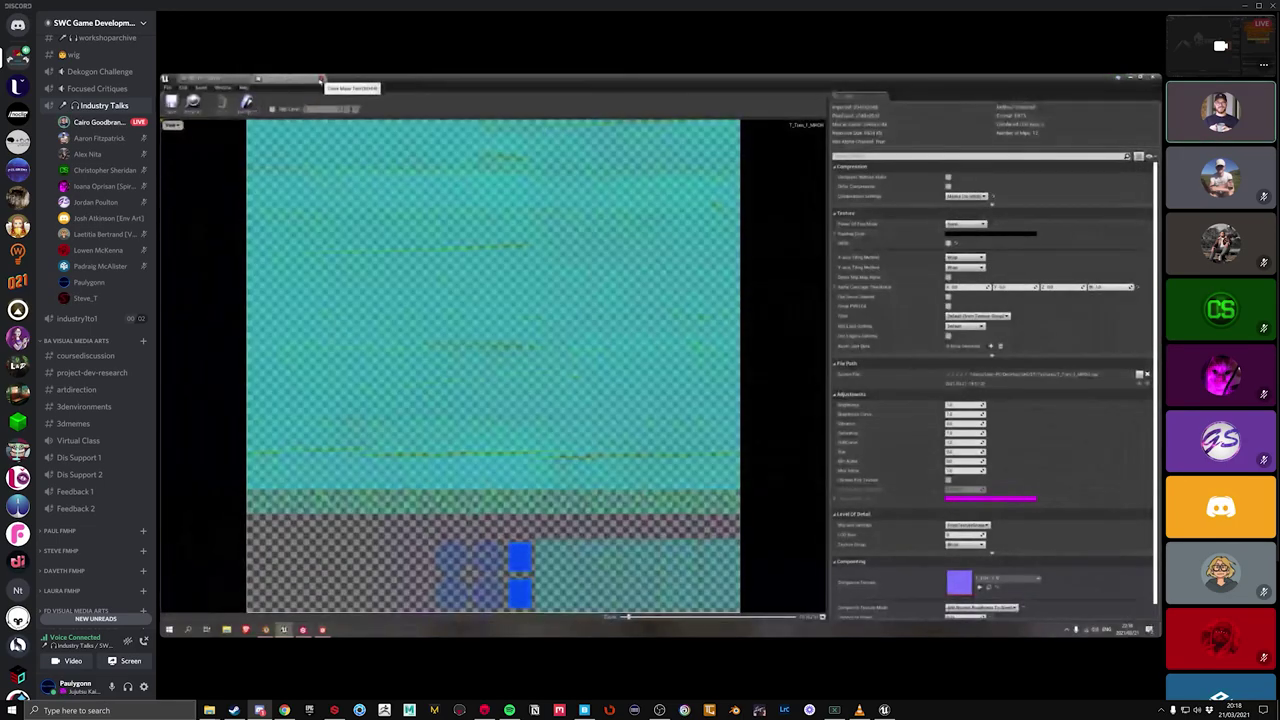
pyautogui.click(320, 79)
pyautogui.scroll(-6, 547, 283)
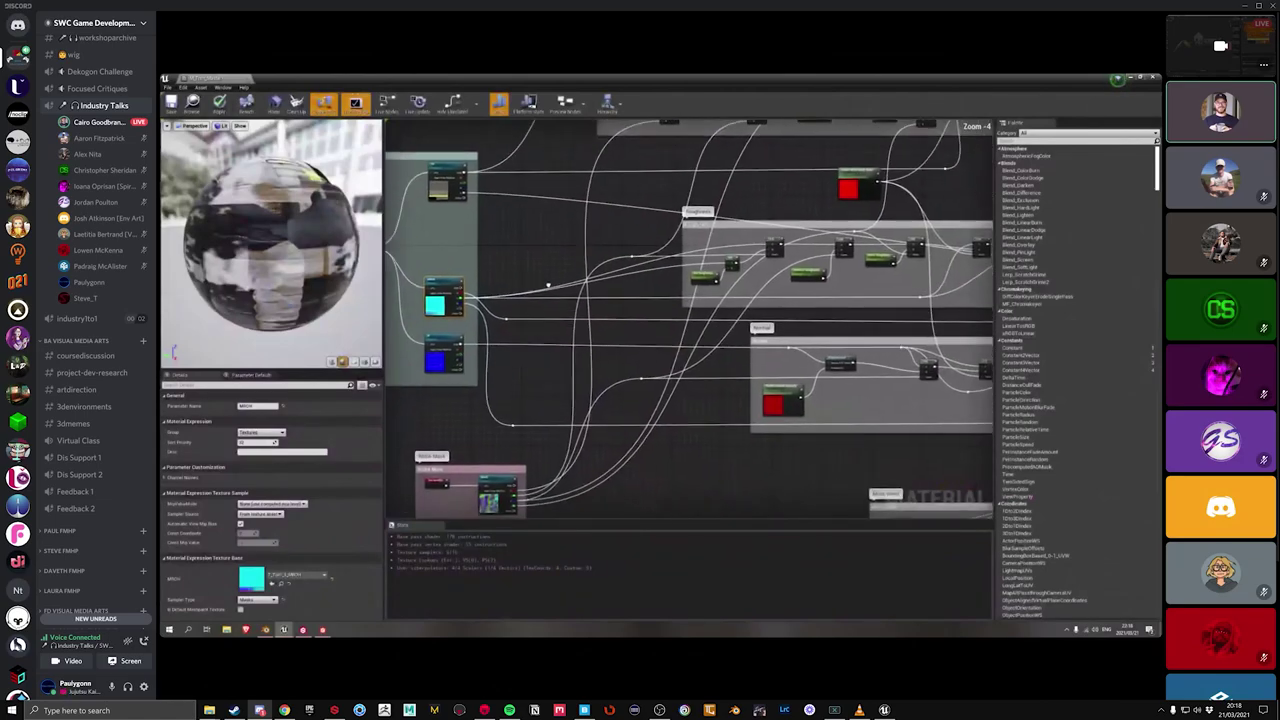
pyautogui.scroll(3, 547, 283)
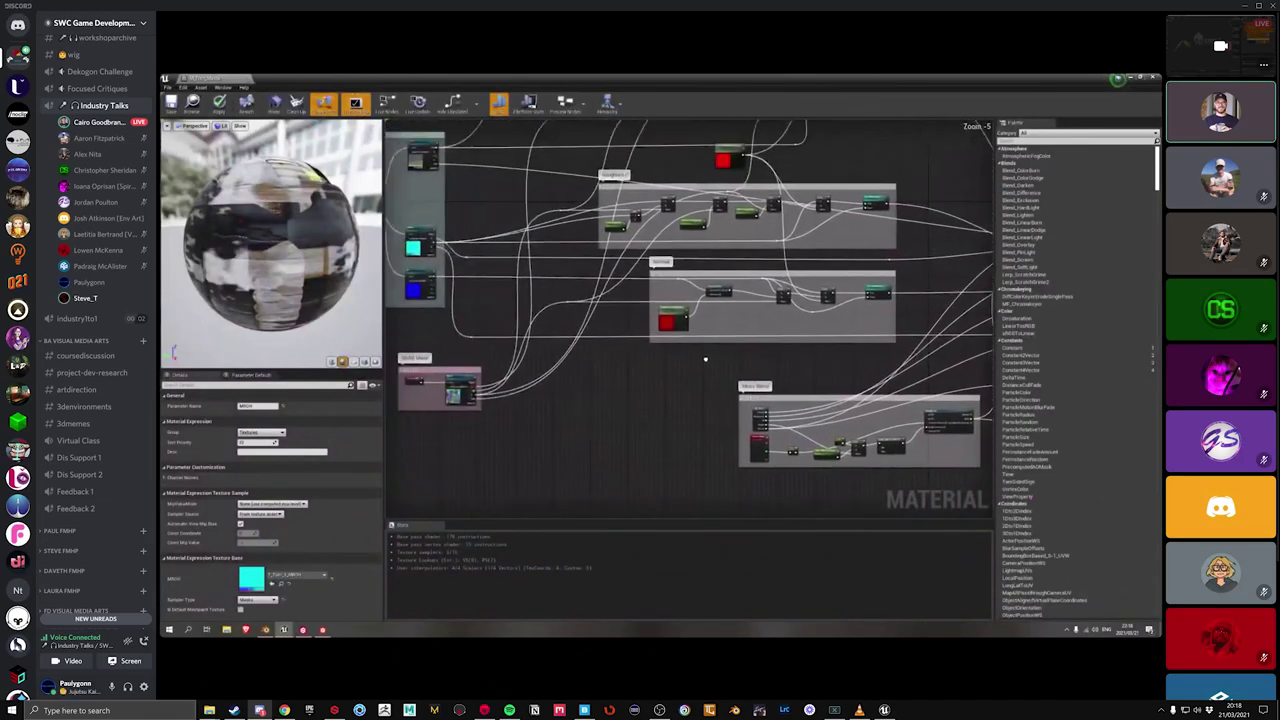
pyautogui.moveTo(610, 265); pyautogui.dragTo(549, 228, button='right')
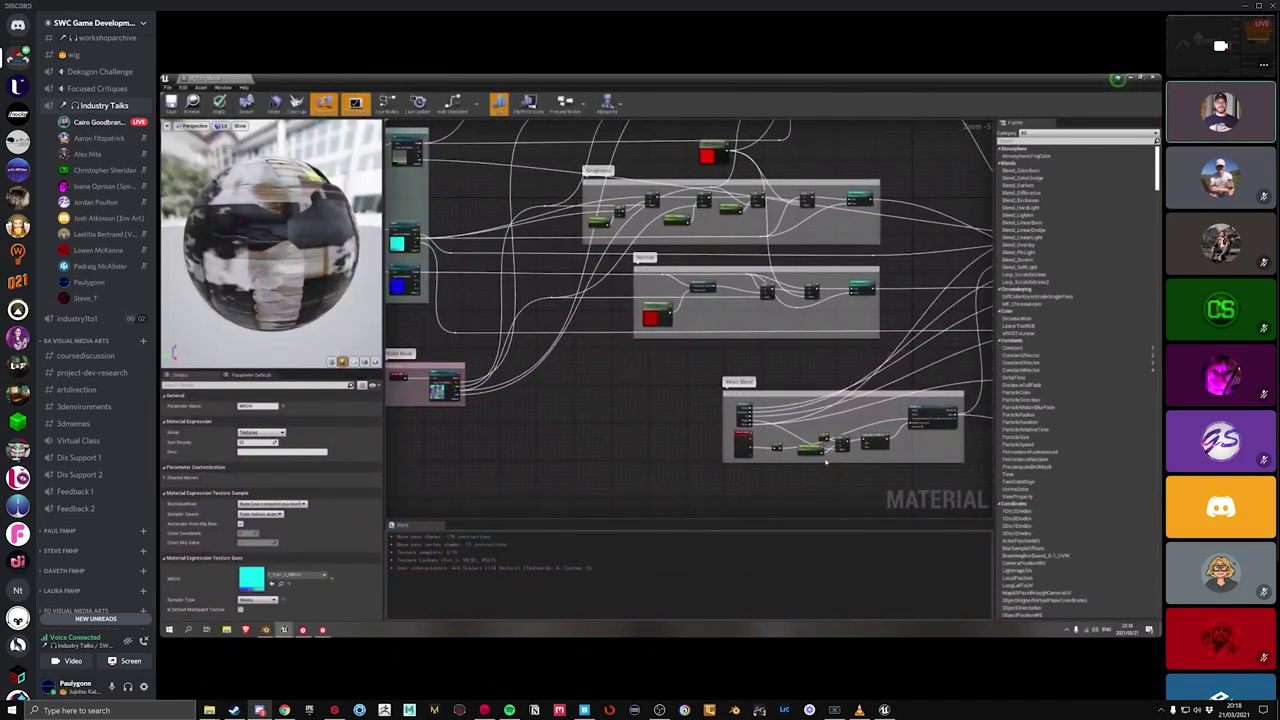
pyautogui.moveTo(826, 460); pyautogui.dragTo(690, 405, button='right')
pyautogui.scroll(4, 678, 372)
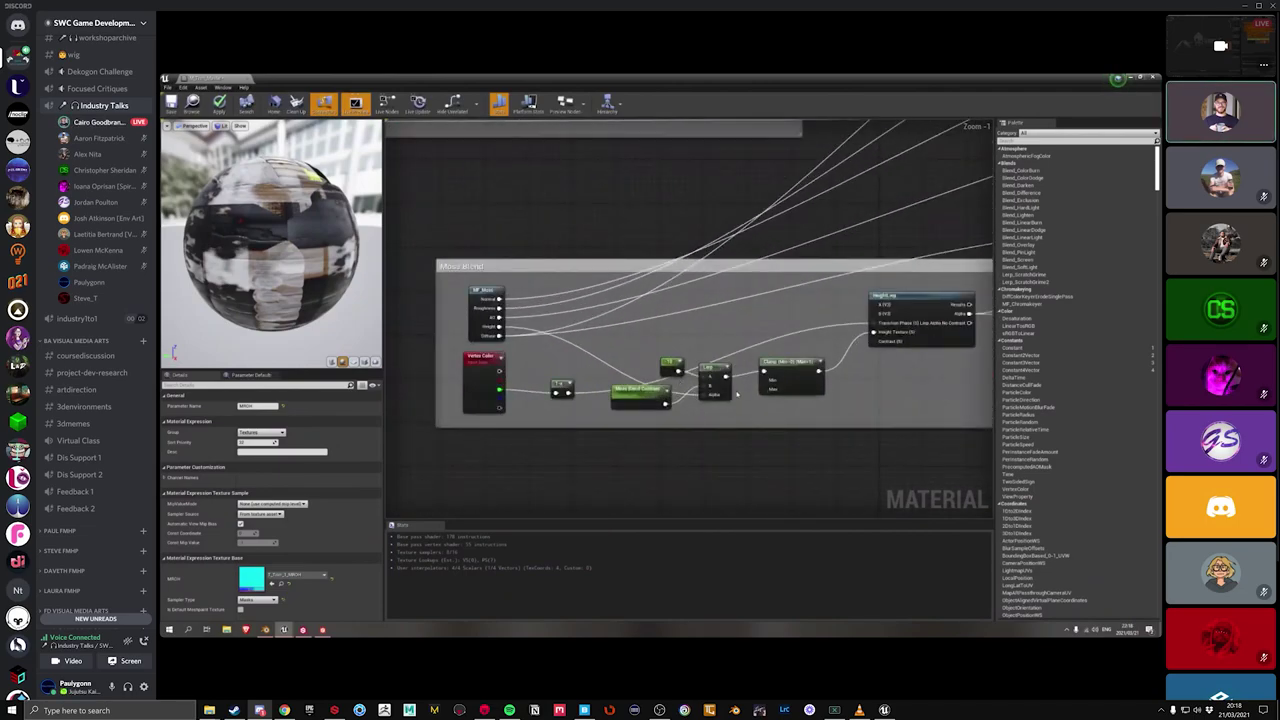
pyautogui.scroll(-2, 700, 396)
pyautogui.scroll(-4, 581, 320)
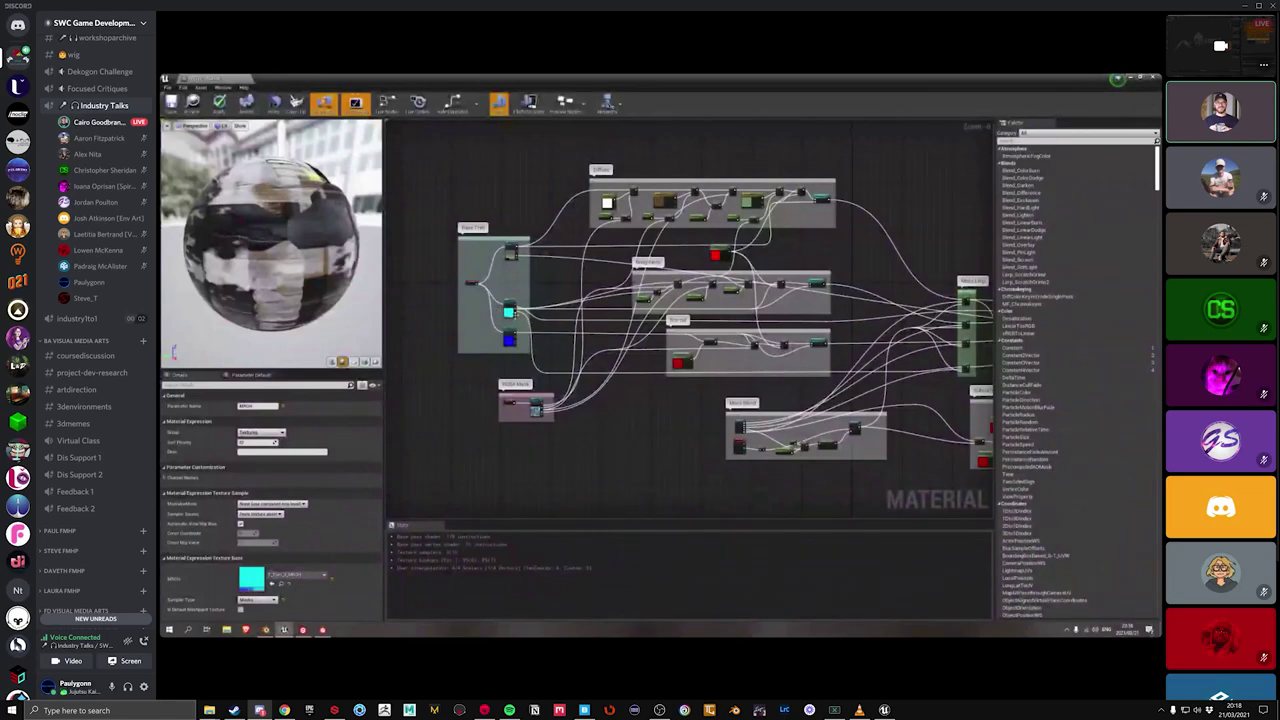
pyautogui.moveTo(677, 414); pyautogui.dragTo(645, 398, button='right')
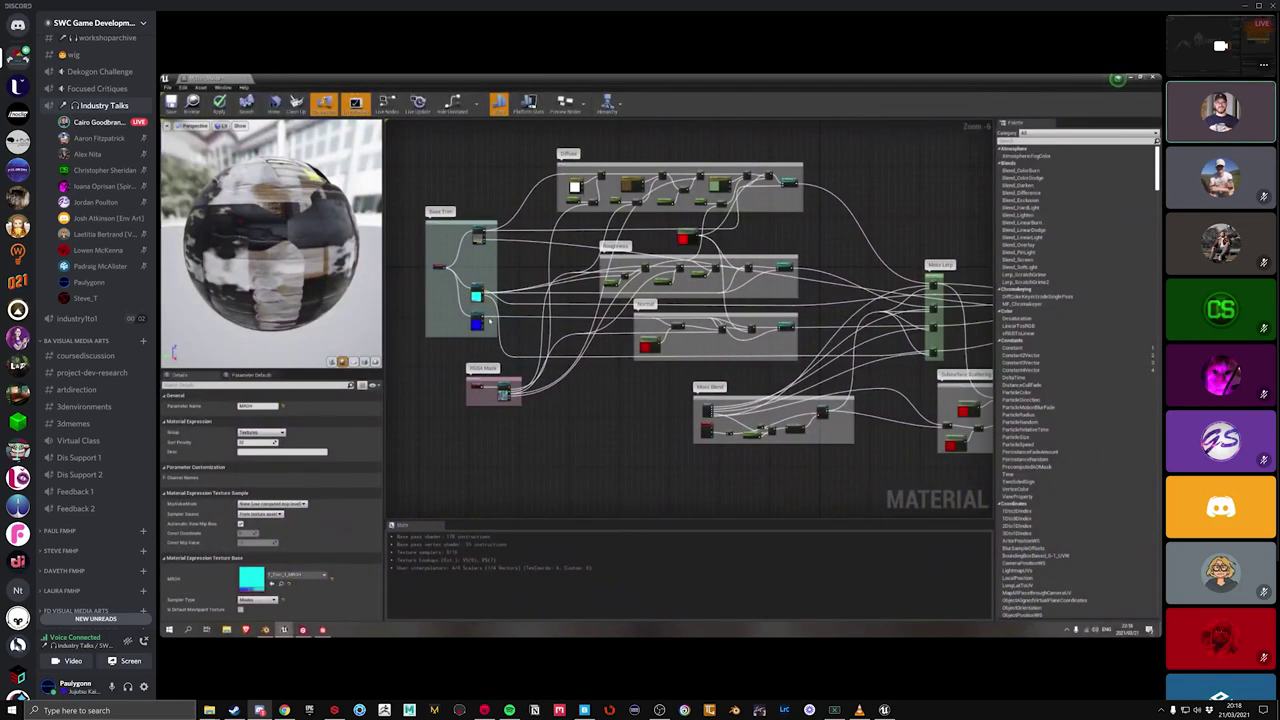
pyautogui.scroll(3, 489, 320)
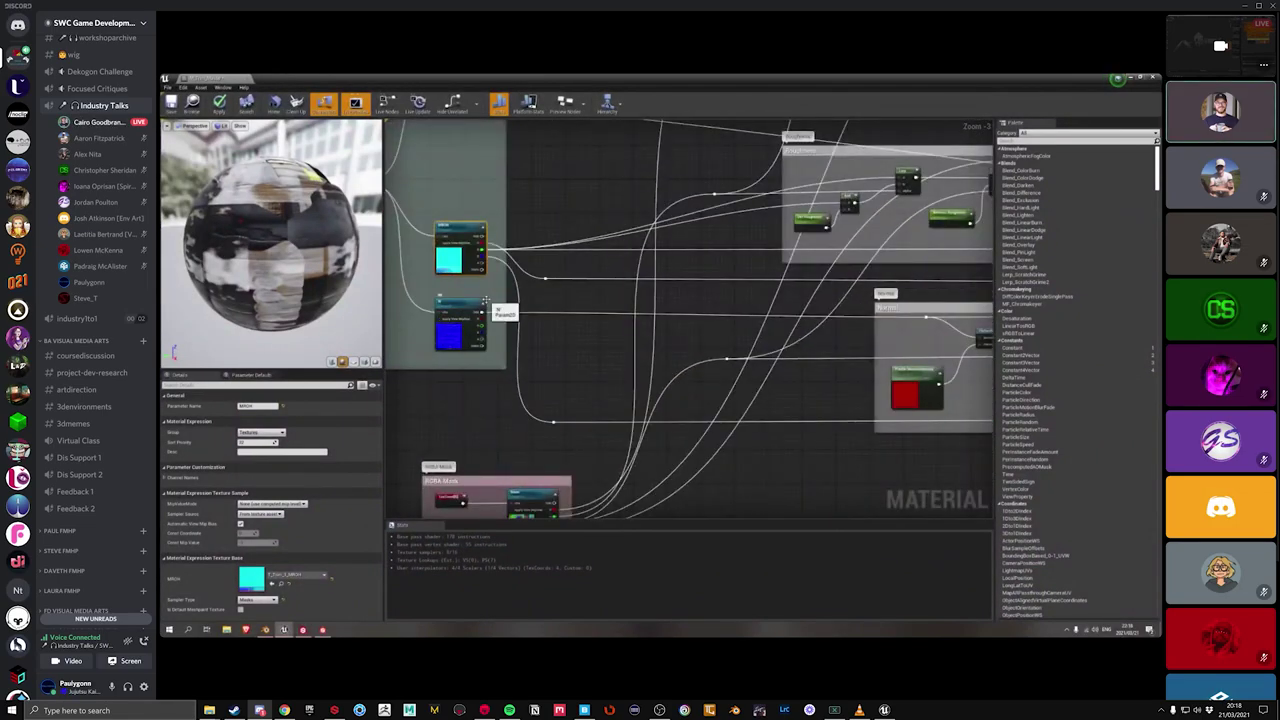
pyautogui.scroll(-3, 485, 302)
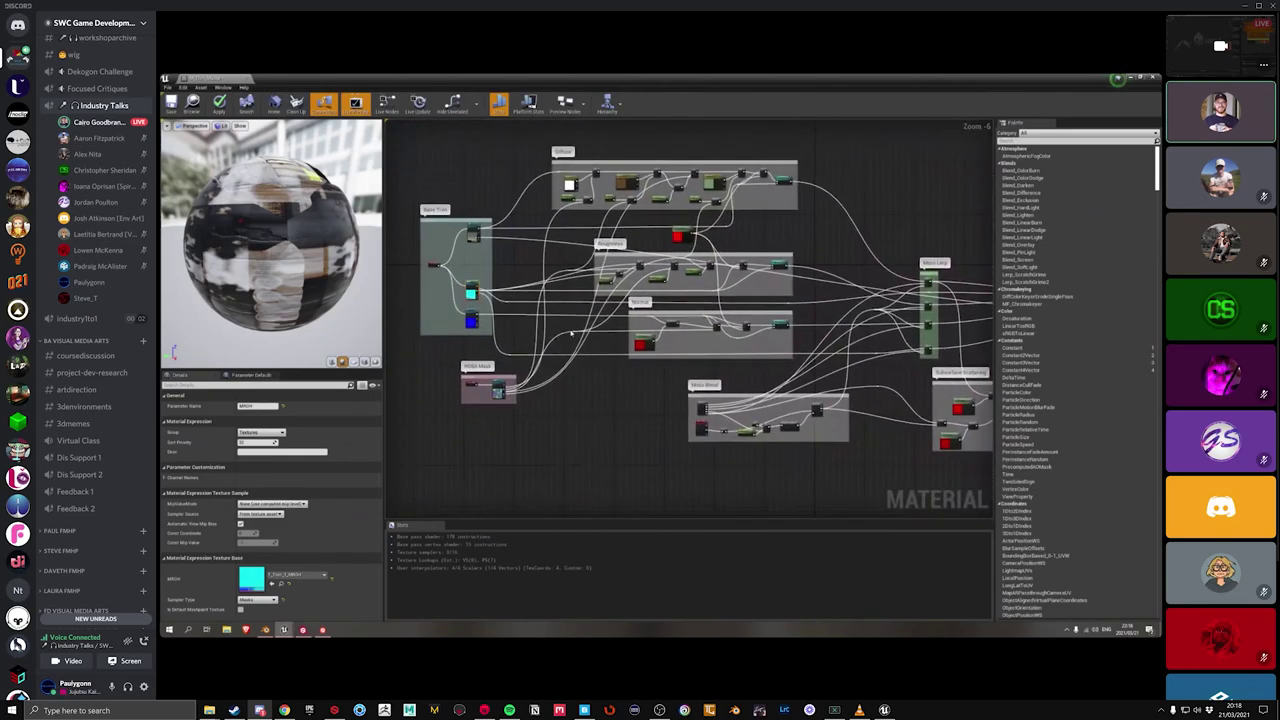
pyautogui.scroll(1, 622, 360)
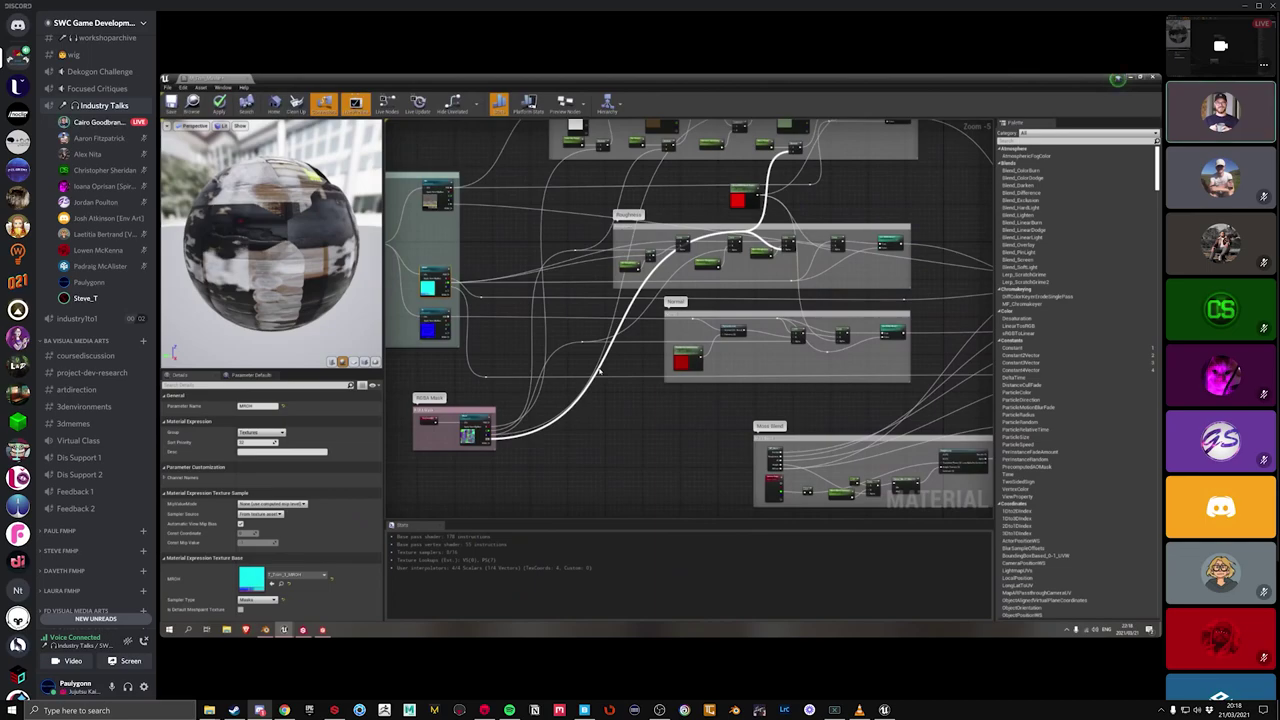
pyautogui.moveTo(579, 362); pyautogui.dragTo(605, 361, button='right')
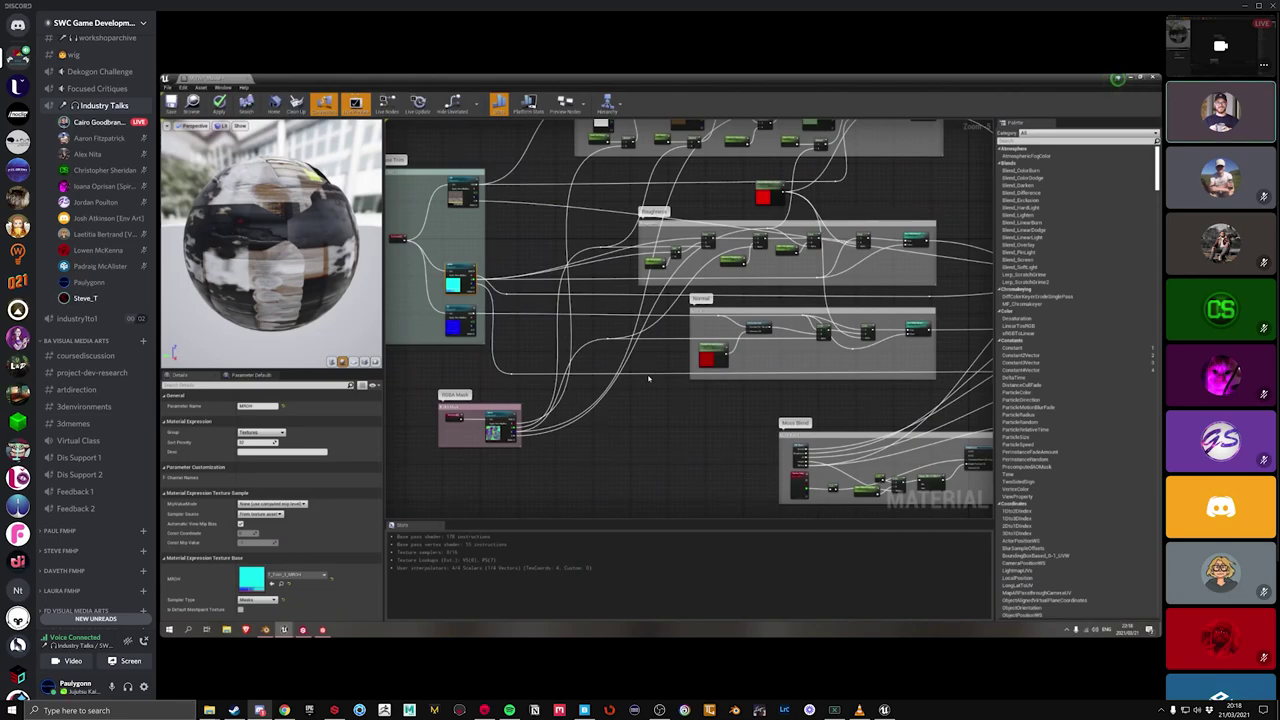
pyautogui.scroll(5, 648, 378)
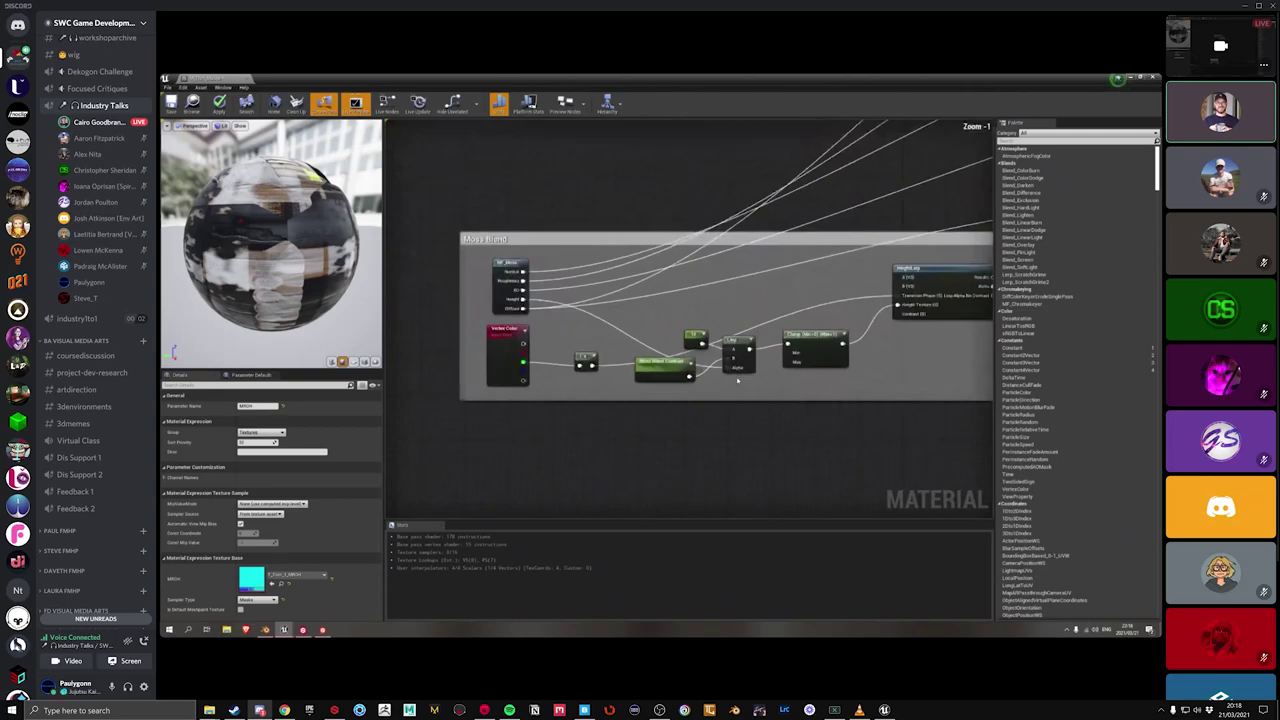
pyautogui.moveTo(688, 376); pyautogui.dragTo(718, 374, button='right')
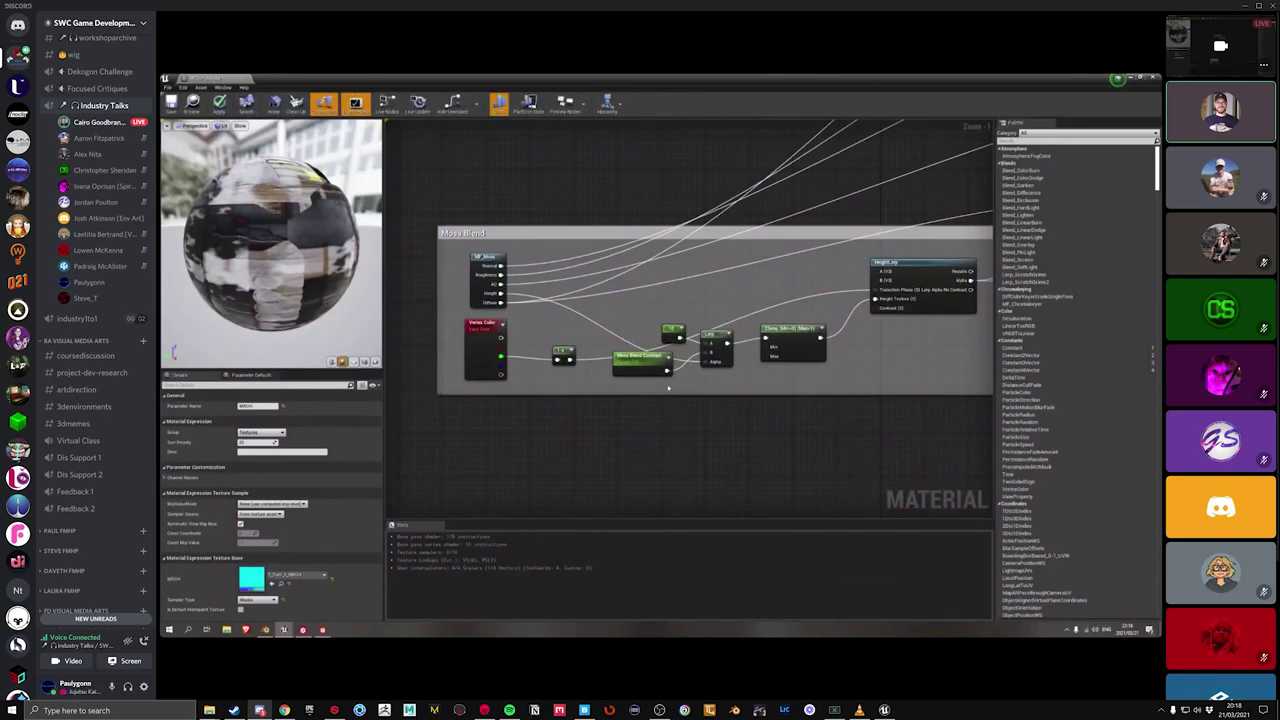
pyautogui.moveTo(651, 406); pyautogui.dragTo(638, 433, button='right')
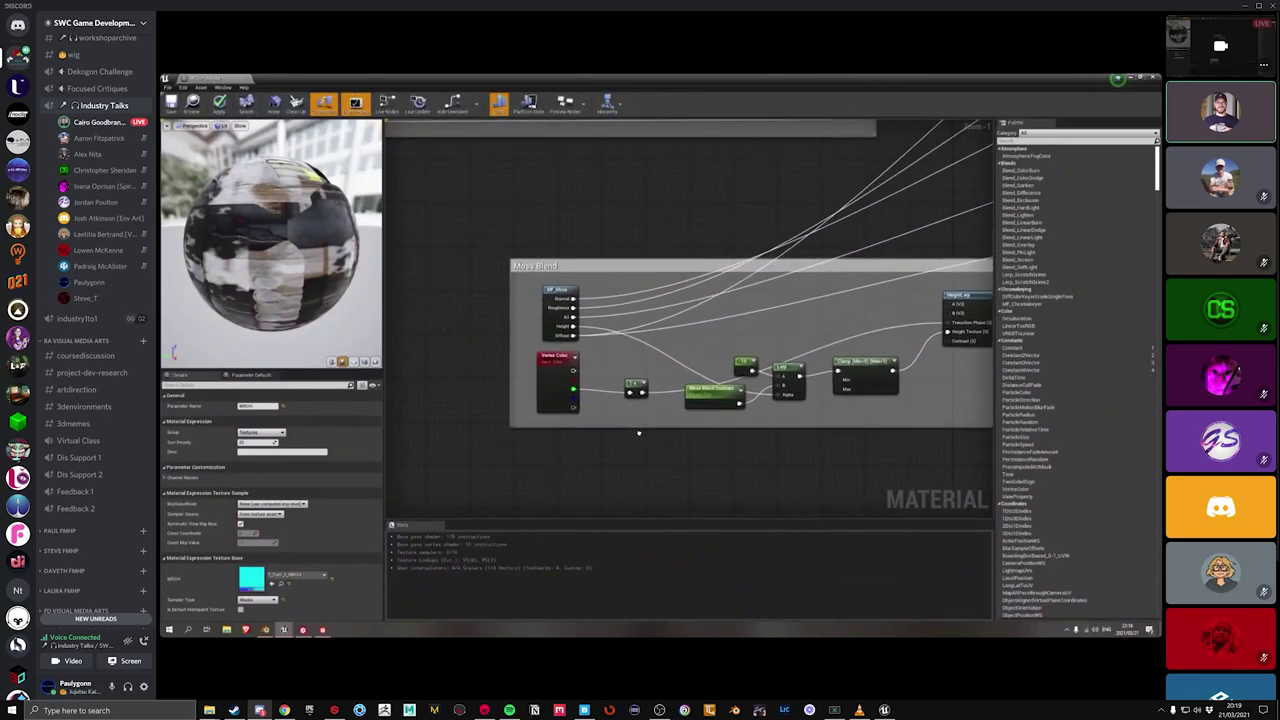
pyautogui.scroll(-6, 646, 436)
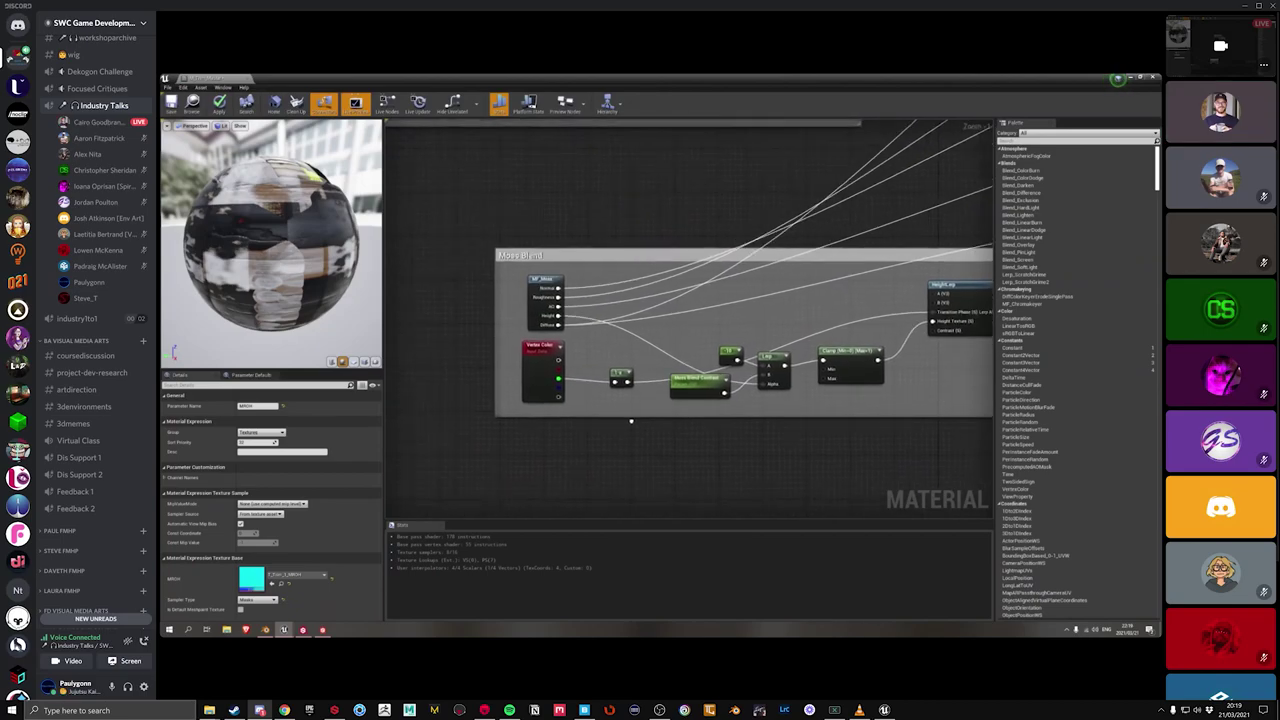
pyautogui.scroll(4, 676, 381)
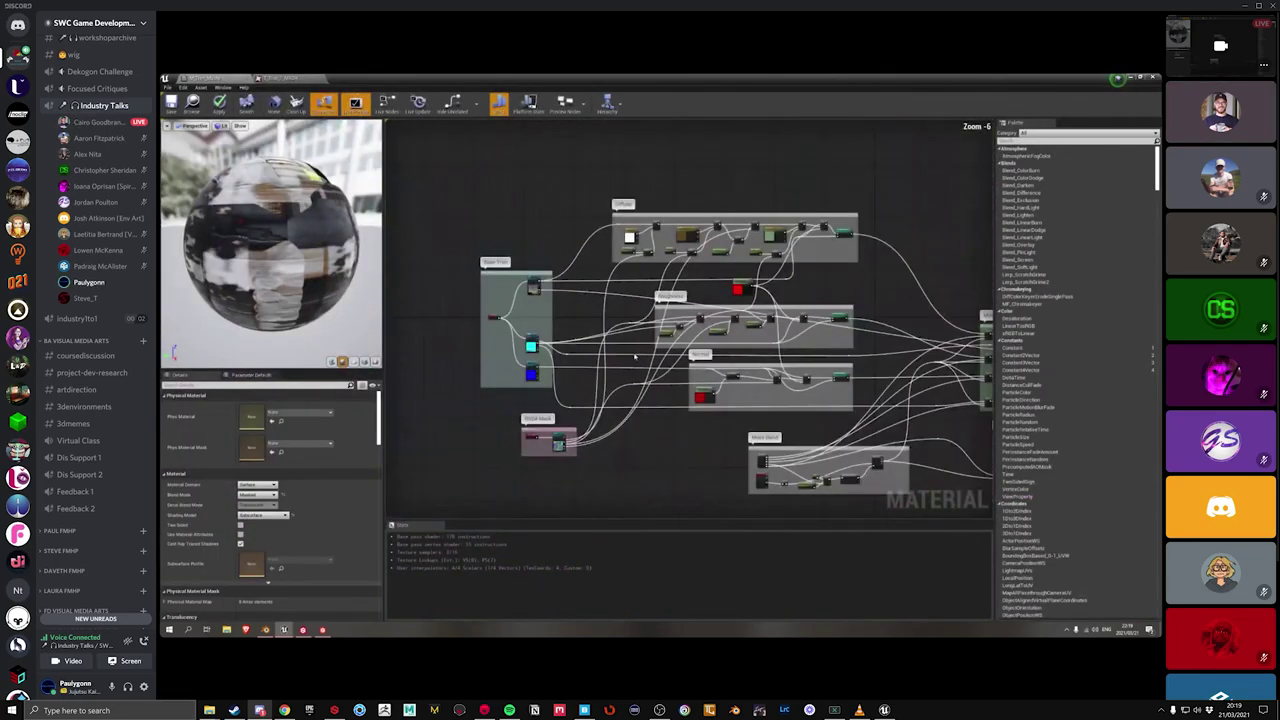
pyautogui.click(659, 711)
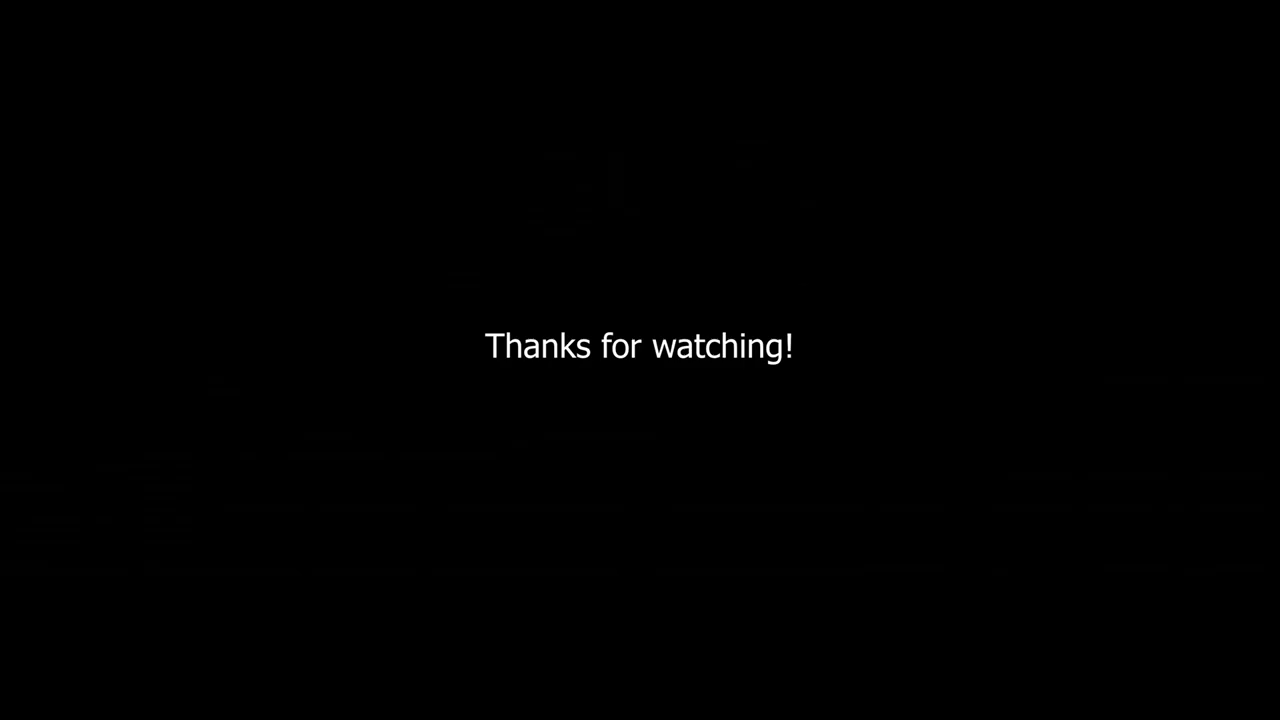